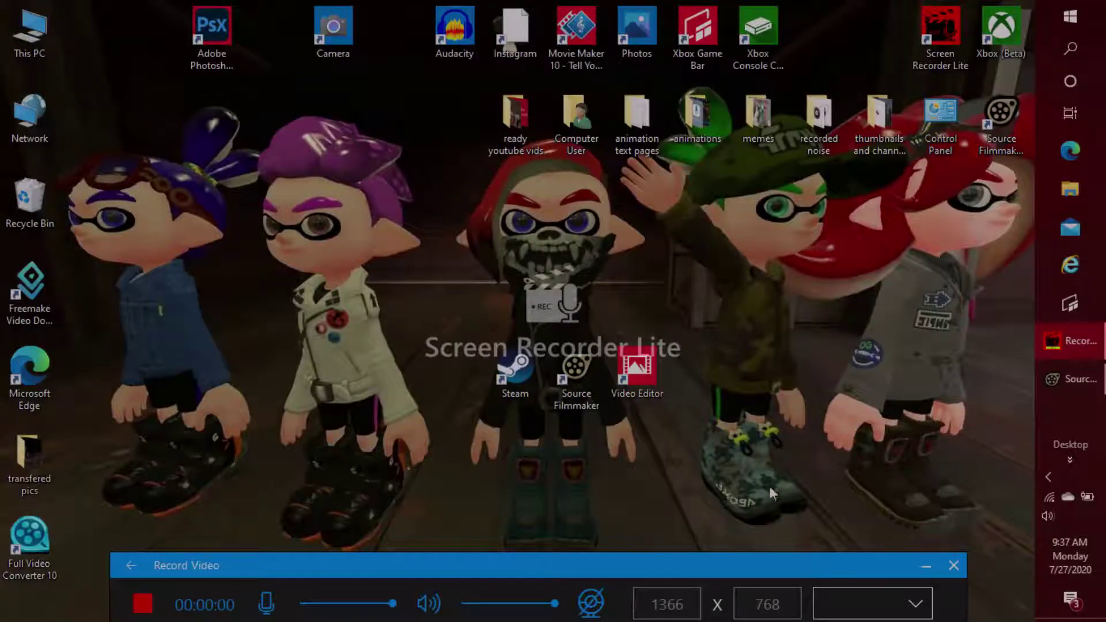
# Step: Switch to Source Filmmaker and create a session named "the new alliance" in the default sessions directory at 24 fps
pyautogui.moveTo(1086, 349)
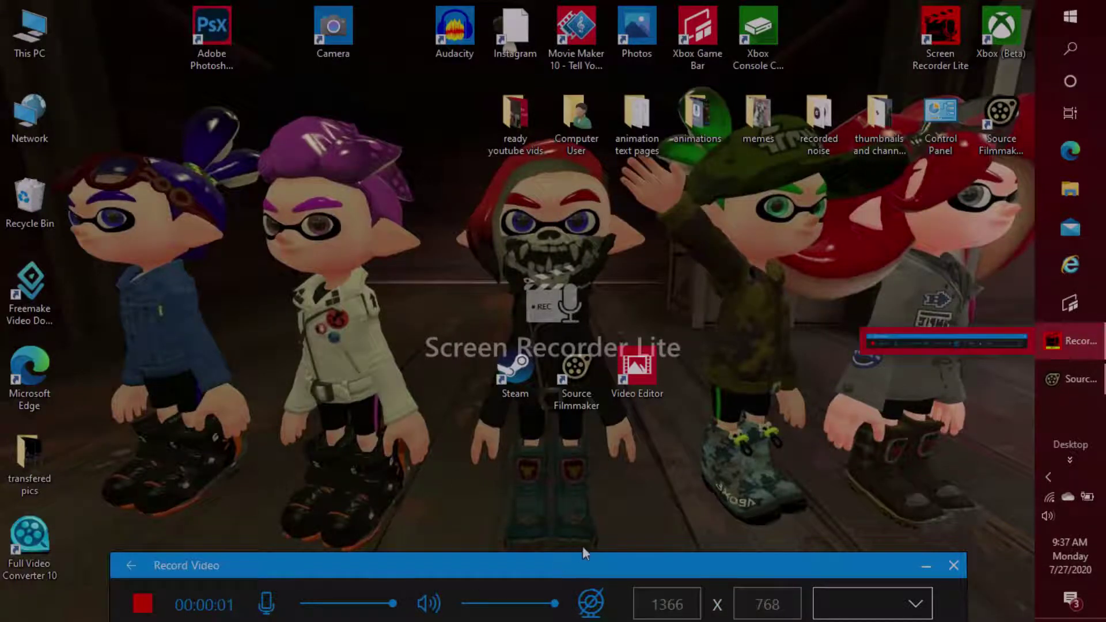
pyautogui.click(1084, 382)
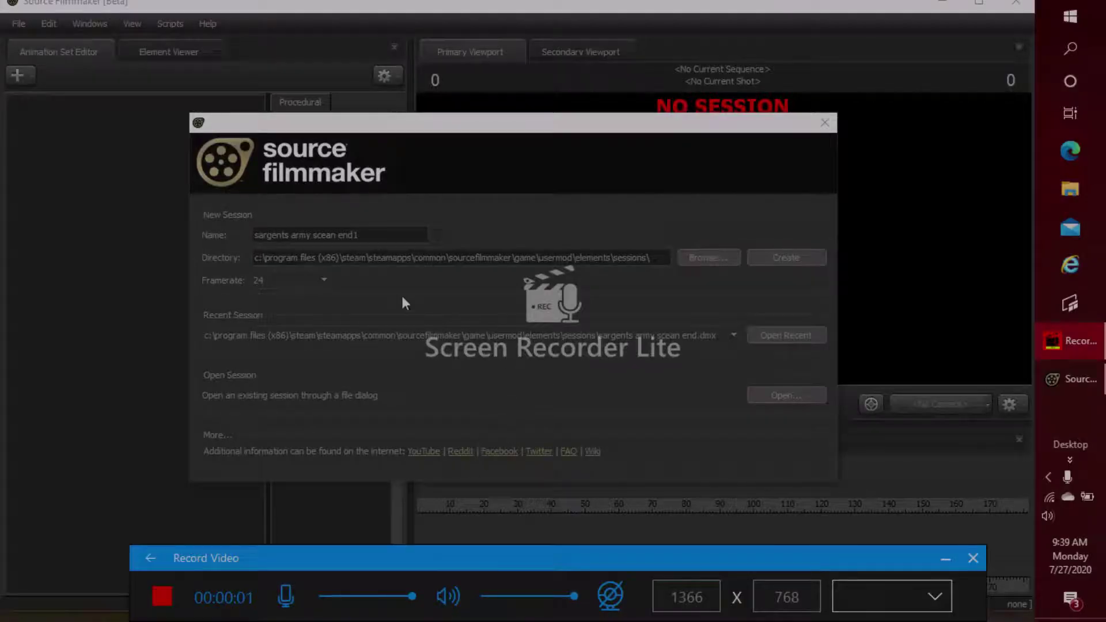
pyautogui.click(383, 232)
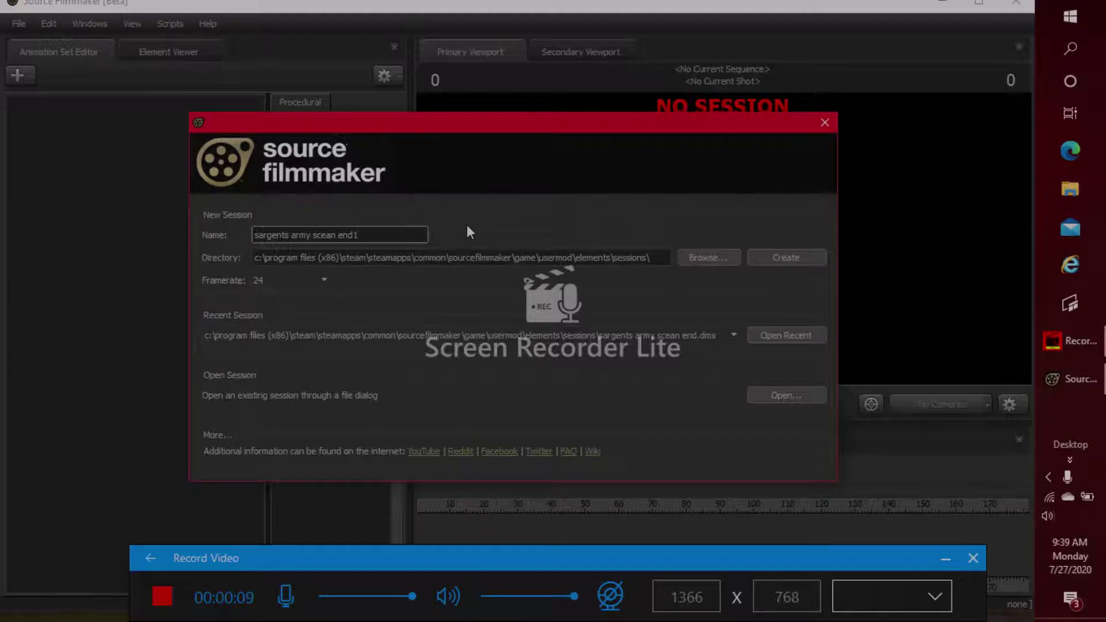
pyautogui.press('BackSpace')
pyautogui.press('BackSpace')
pyautogui.press('BackSpace')
pyautogui.press('BackSpace')
pyautogui.press('BackSpace')
pyautogui.press('BackSpace')
pyautogui.press('BackSpace')
pyautogui.press('BackSpace')
pyautogui.press('BackSpace')
pyautogui.press('BackSpace')
pyautogui.press('BackSpace')
pyautogui.press('BackSpace')
pyautogui.press('BackSpace')
pyautogui.press('BackSpace')
pyautogui.press('BackSpace')
pyautogui.press('BackSpace')
pyautogui.press('BackSpace')
pyautogui.press('BackSpace')
pyautogui.press('BackSpace')
pyautogui.press('BackSpace')
pyautogui.press('BackSpace')
pyautogui.press('BackSpace')
pyautogui.press('BackSpace')
pyautogui.press('BackSpace')
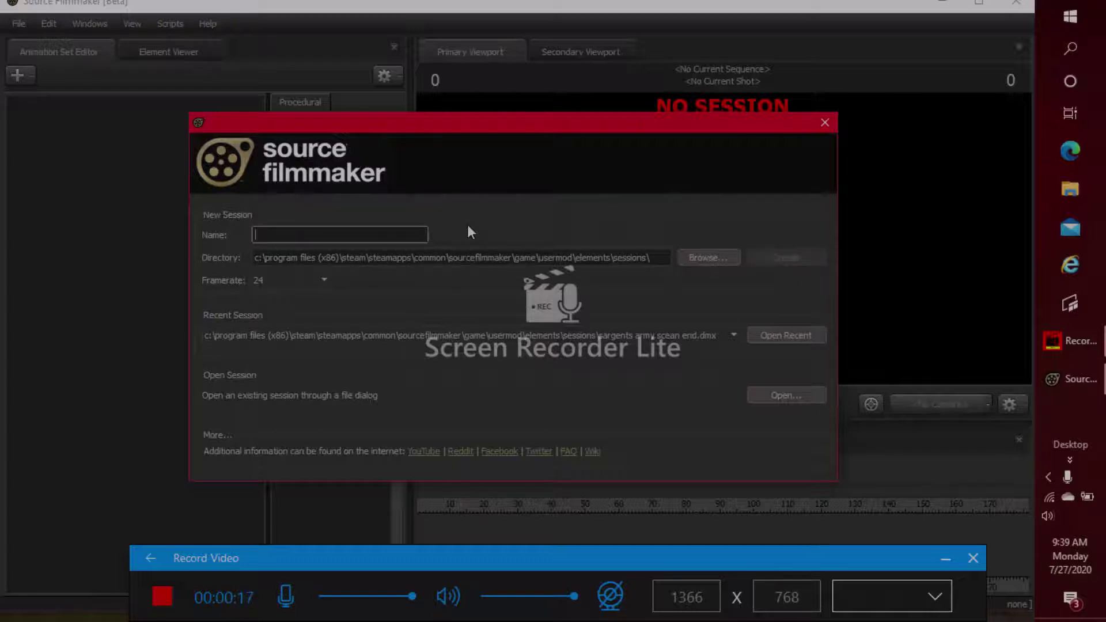
pyautogui.write('the new a')
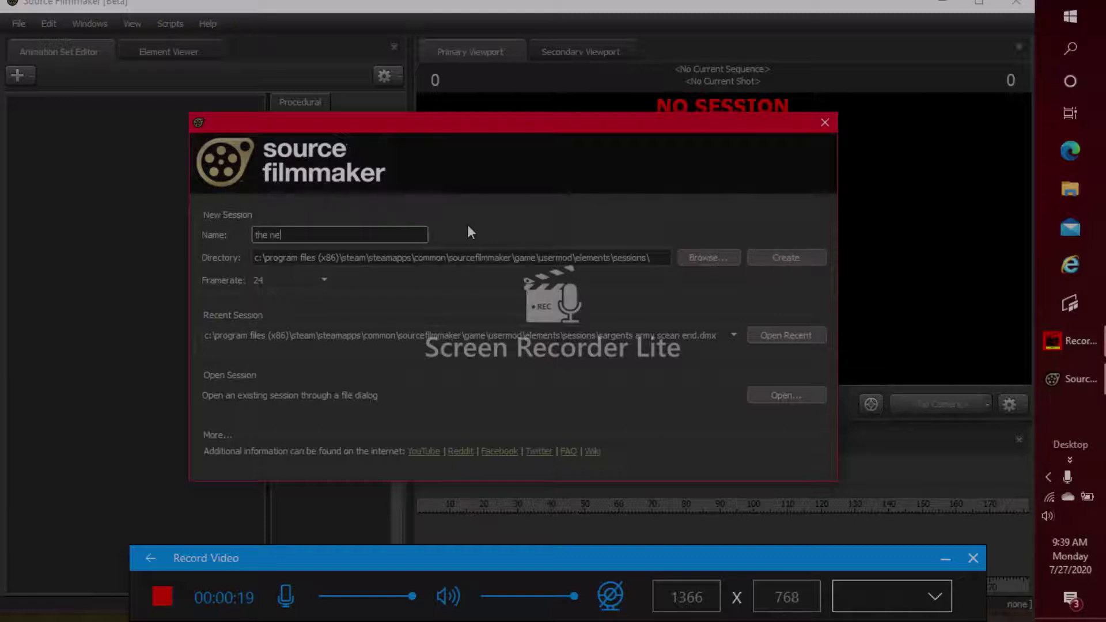
pyautogui.write('lliance')
pyautogui.click(793, 258)
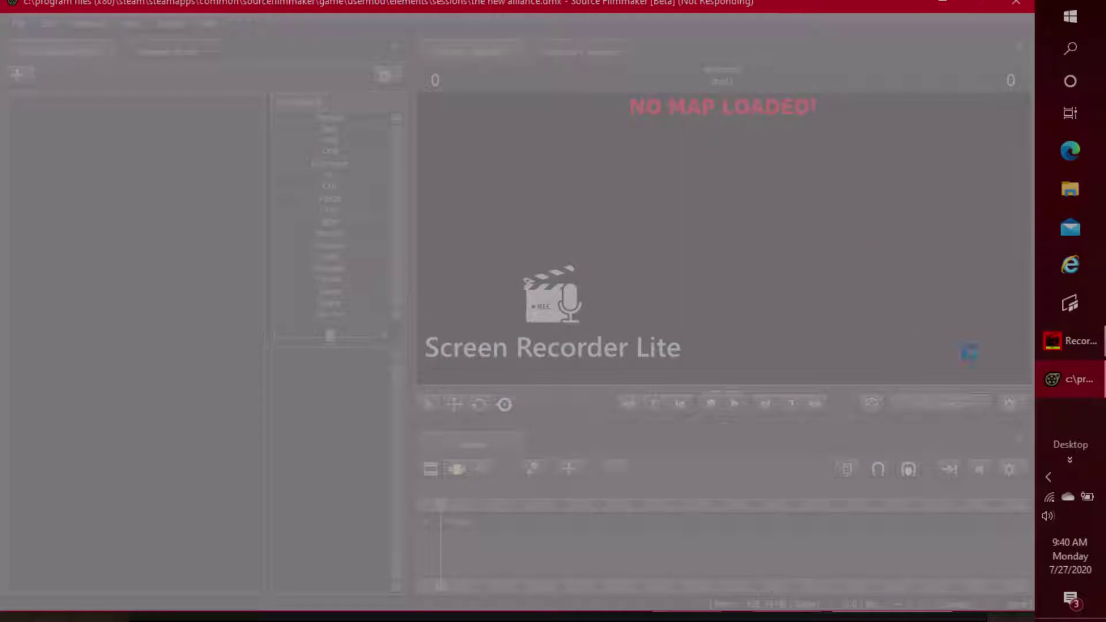
# Step: Accept the SFM Workshop download of gm_construct and dismiss the Steam Workshop notice
pyautogui.click(1073, 341)
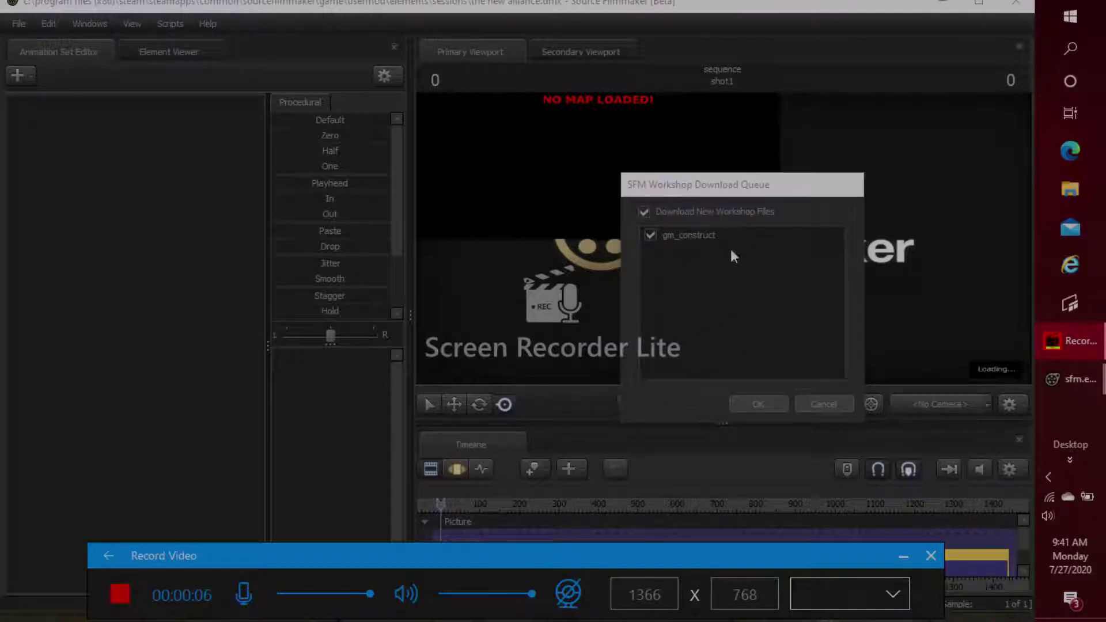
pyautogui.click(744, 406)
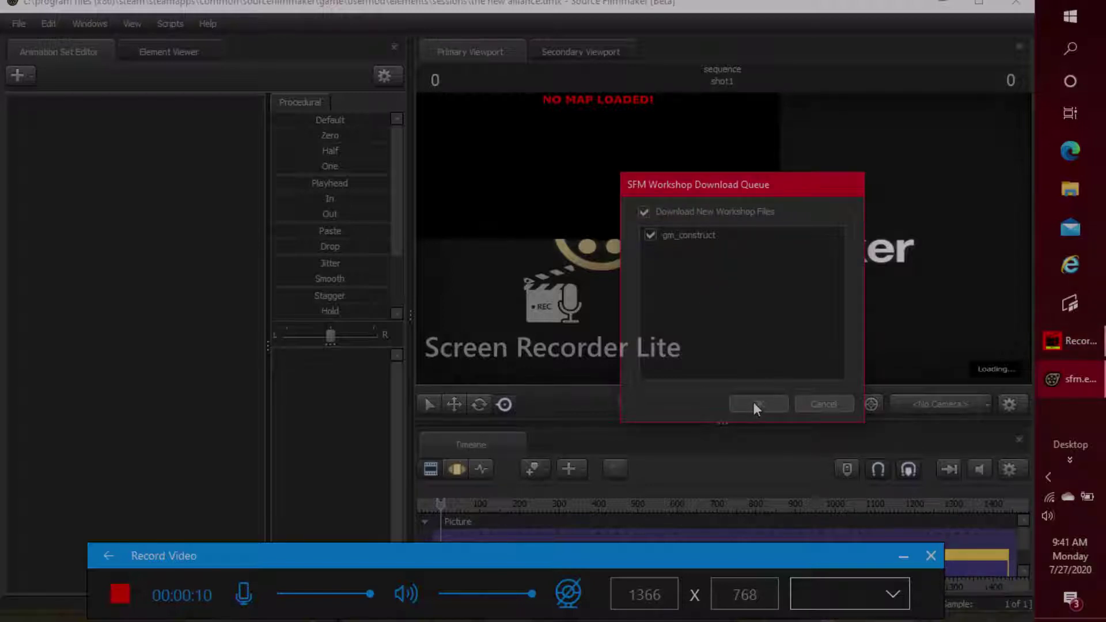
pyautogui.click(753, 402)
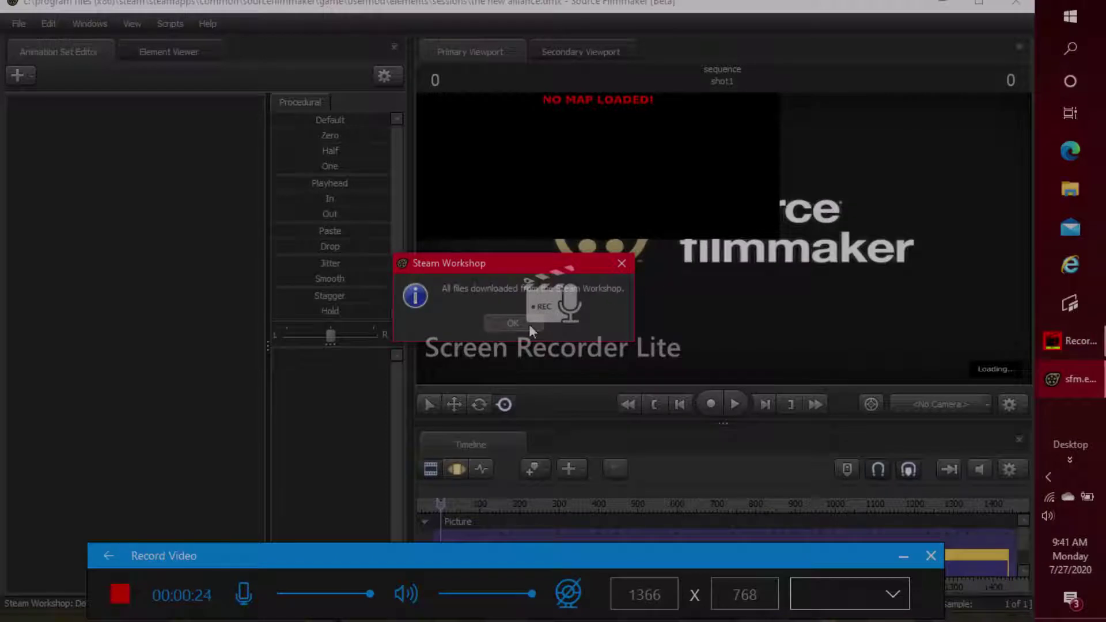
pyautogui.click(529, 323)
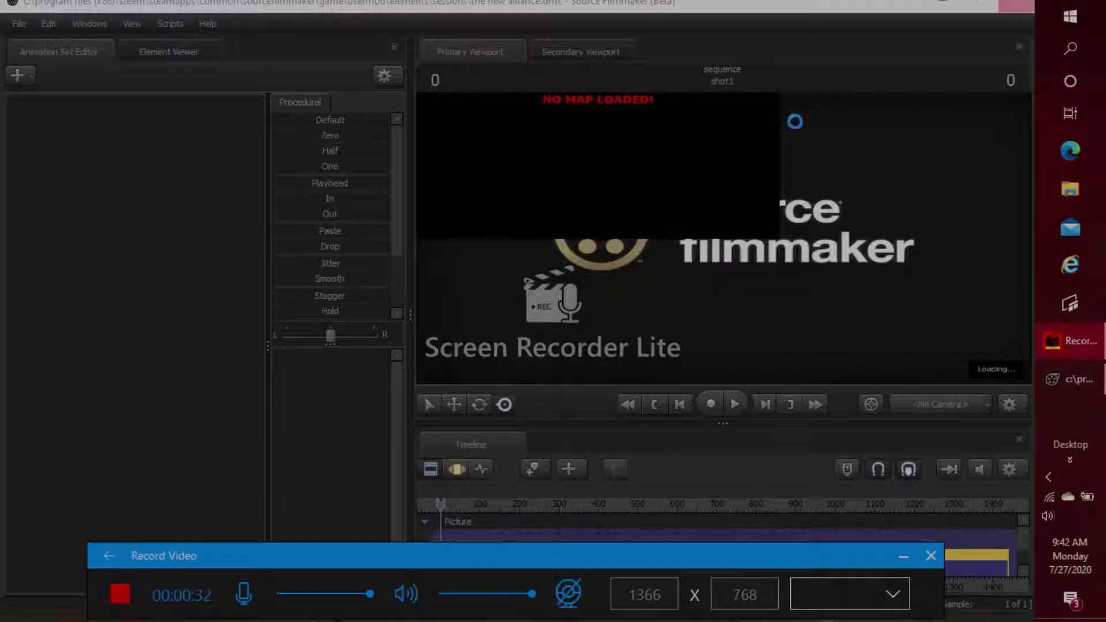
pyautogui.click(745, 52)
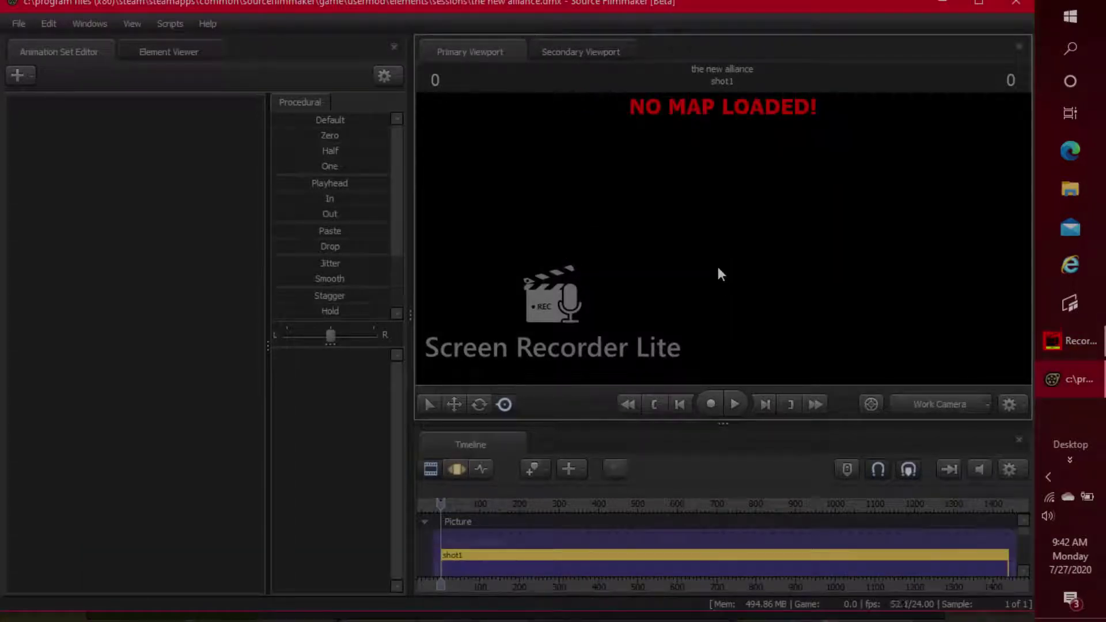
# Step: Load the cp_steel.bsp map into the session through the primary viewport
pyautogui.rightClick(690, 232)
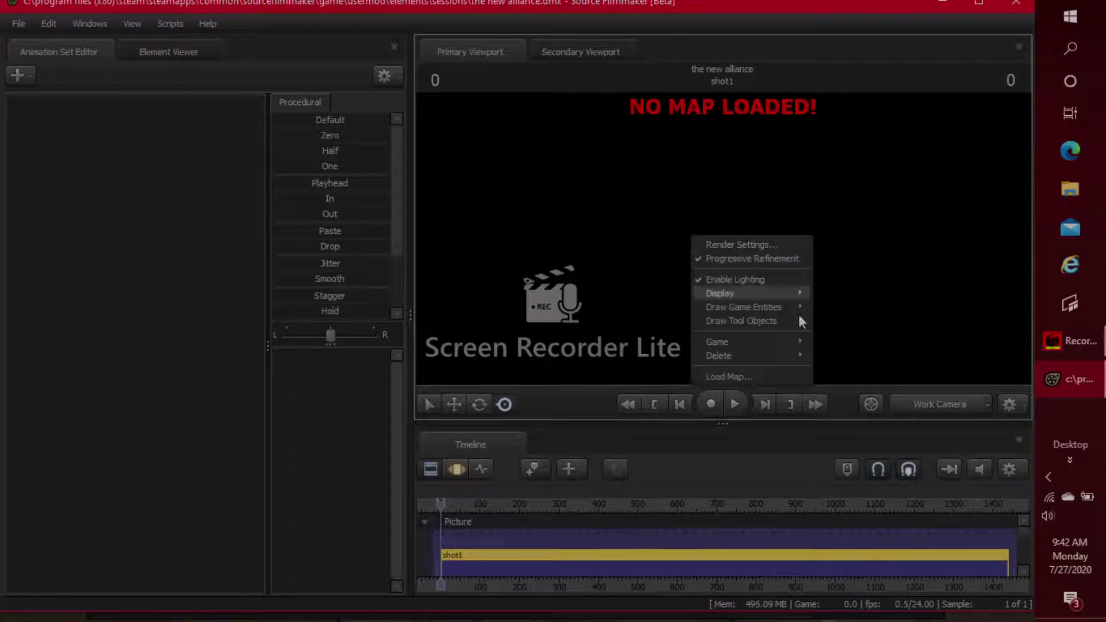
pyautogui.click(1066, 343)
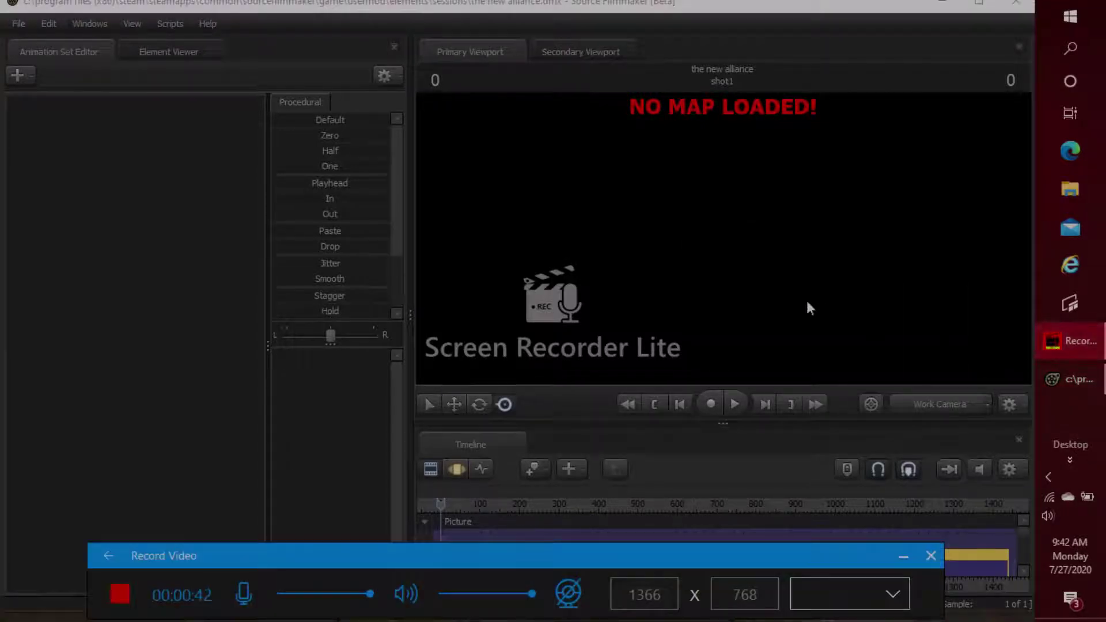
pyautogui.click(775, 282)
pyautogui.rightClick(774, 285)
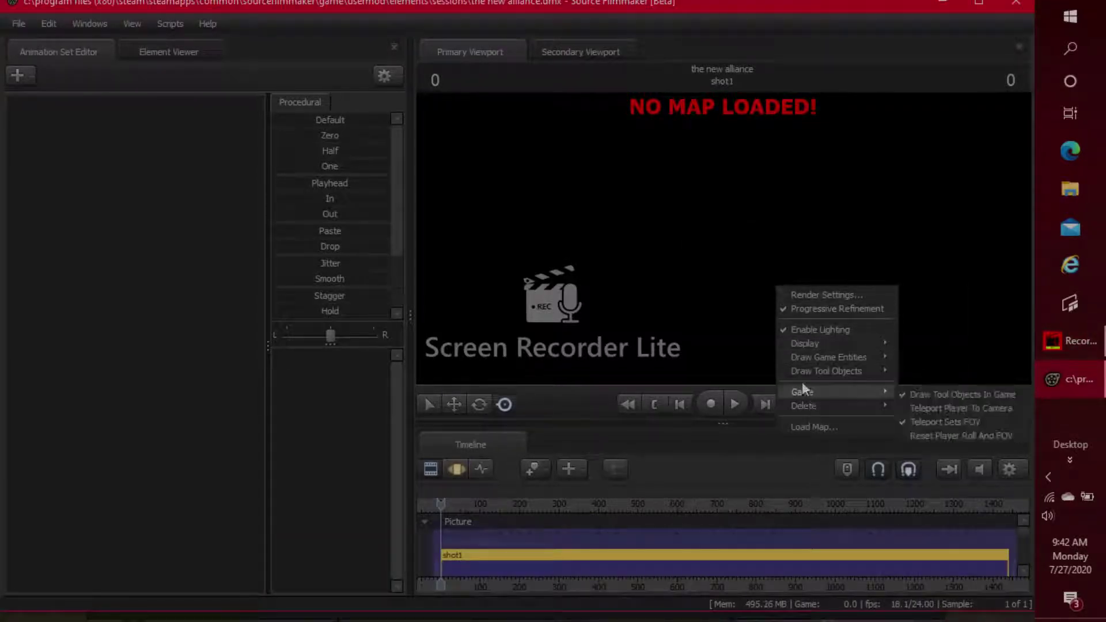
pyautogui.click(814, 429)
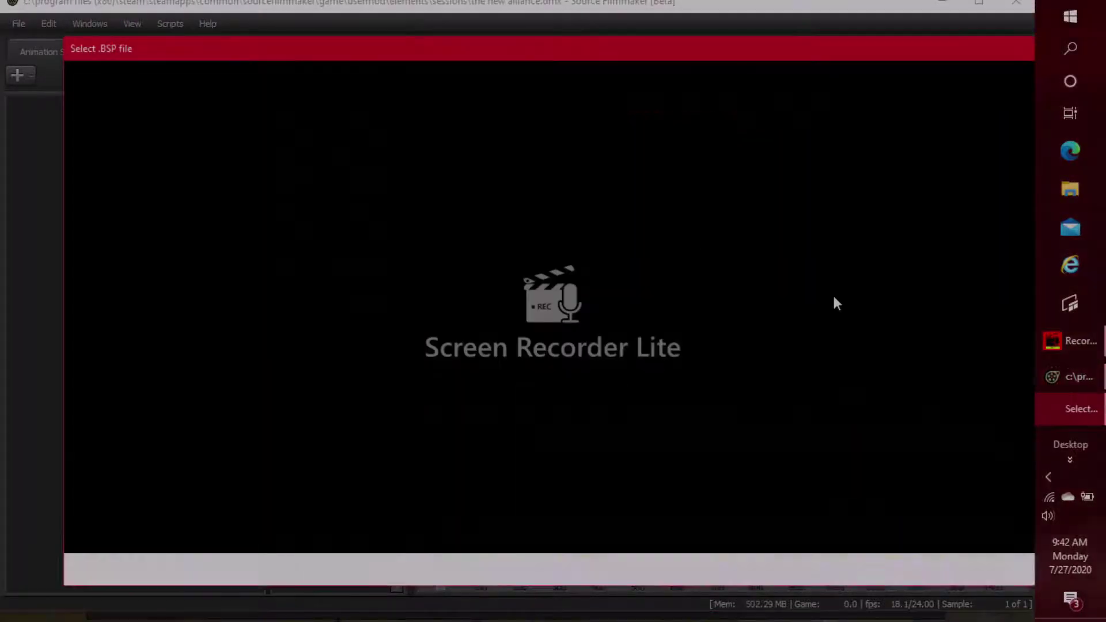
pyautogui.click(1073, 344)
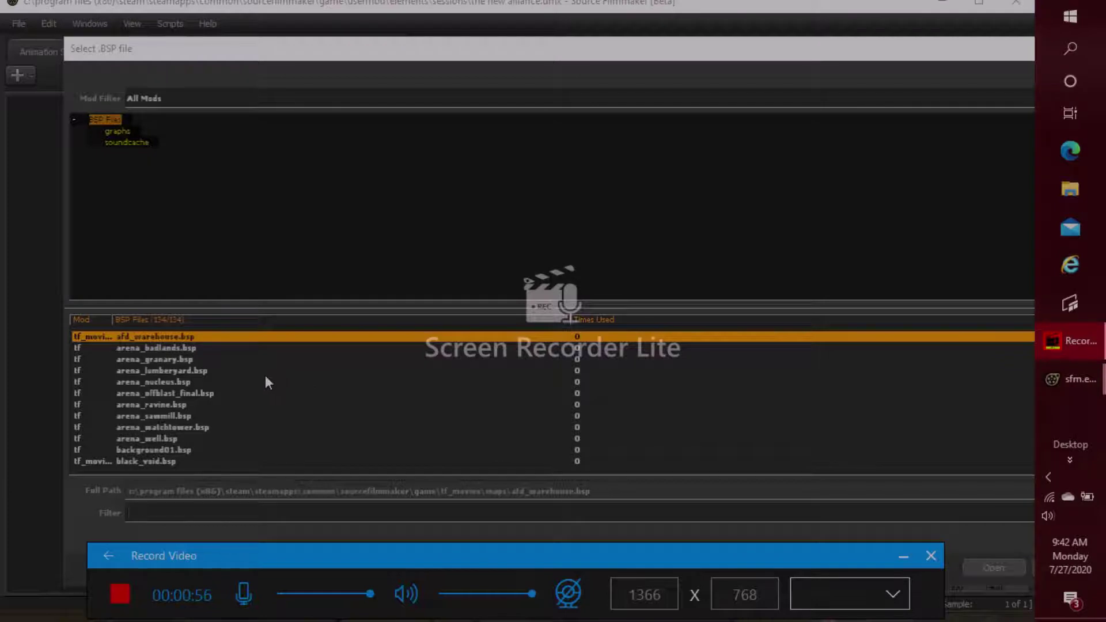
pyautogui.scroll(-7, 265, 378)
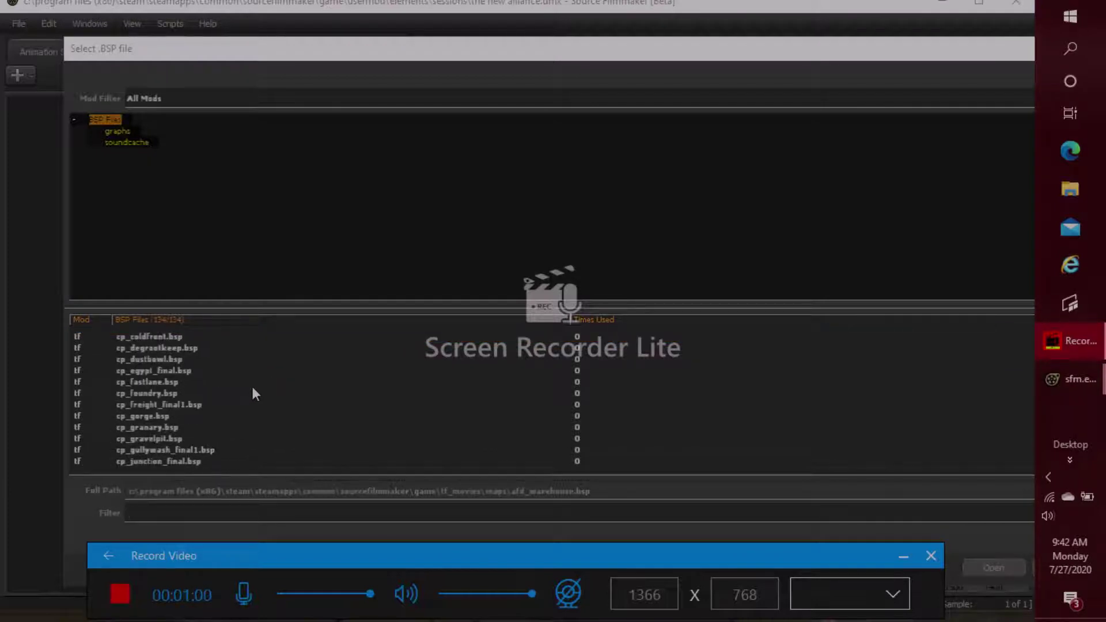
pyautogui.scroll(-2, 249, 397)
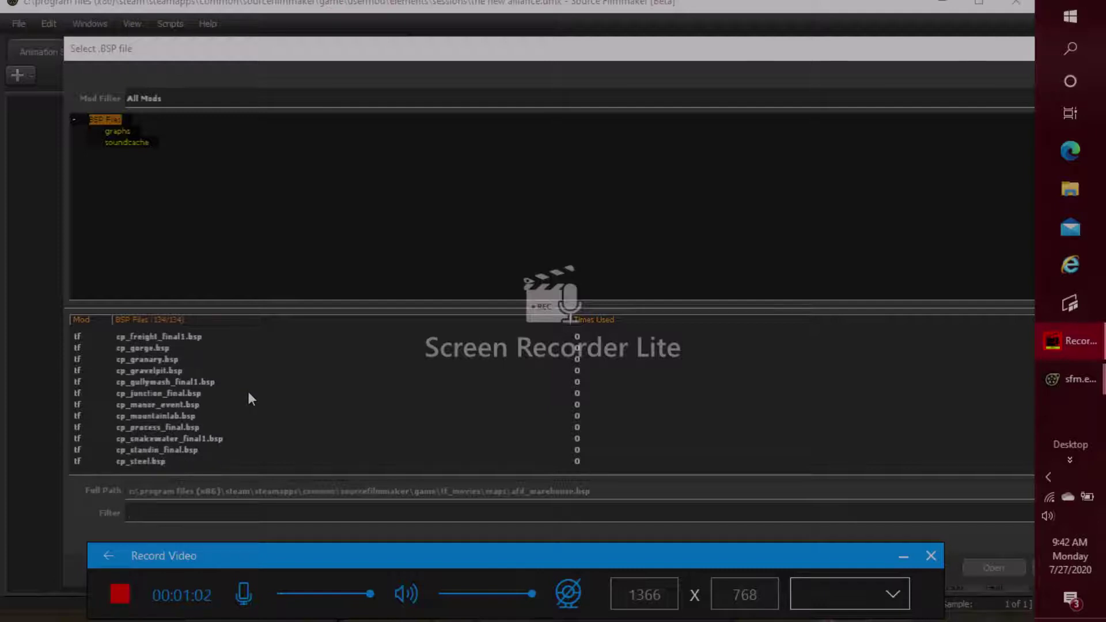
pyautogui.scroll(-2, 249, 398)
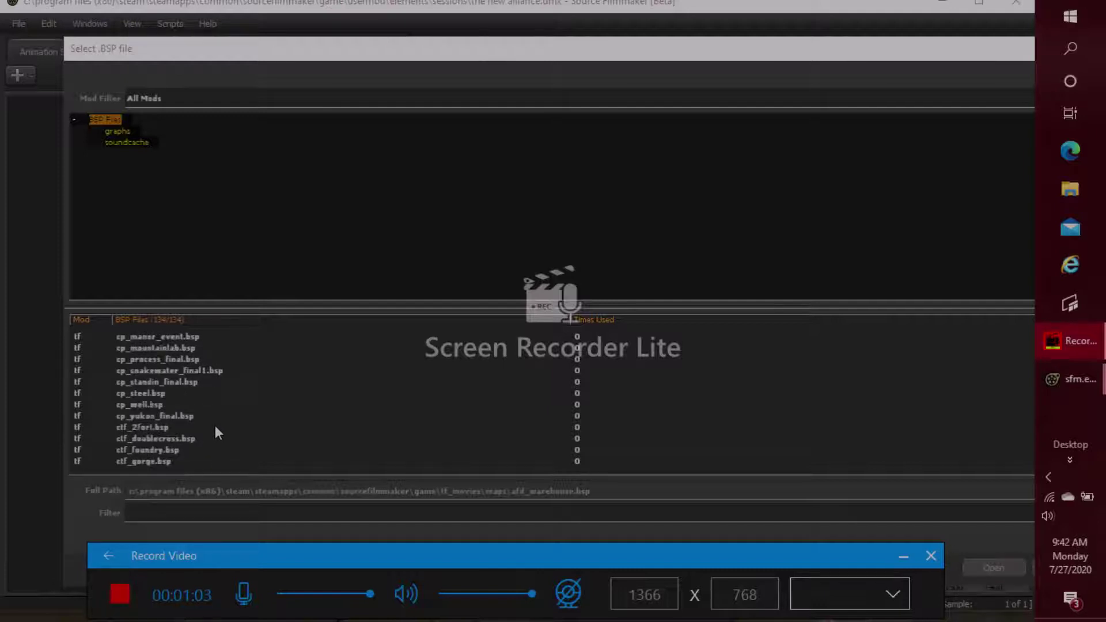
pyautogui.click(164, 393)
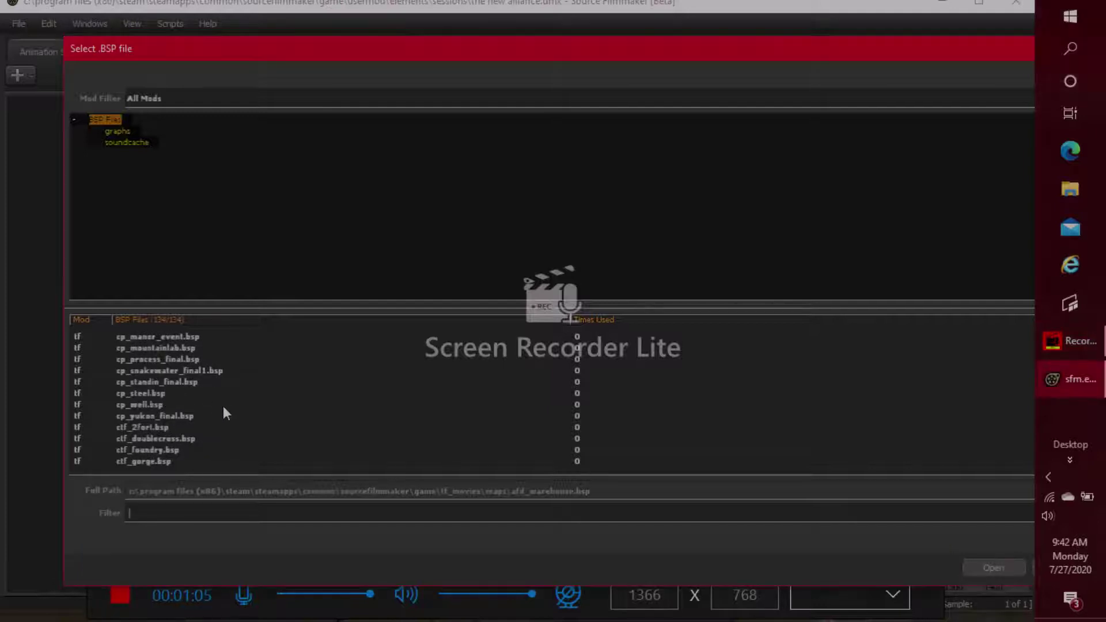
pyautogui.click(185, 397)
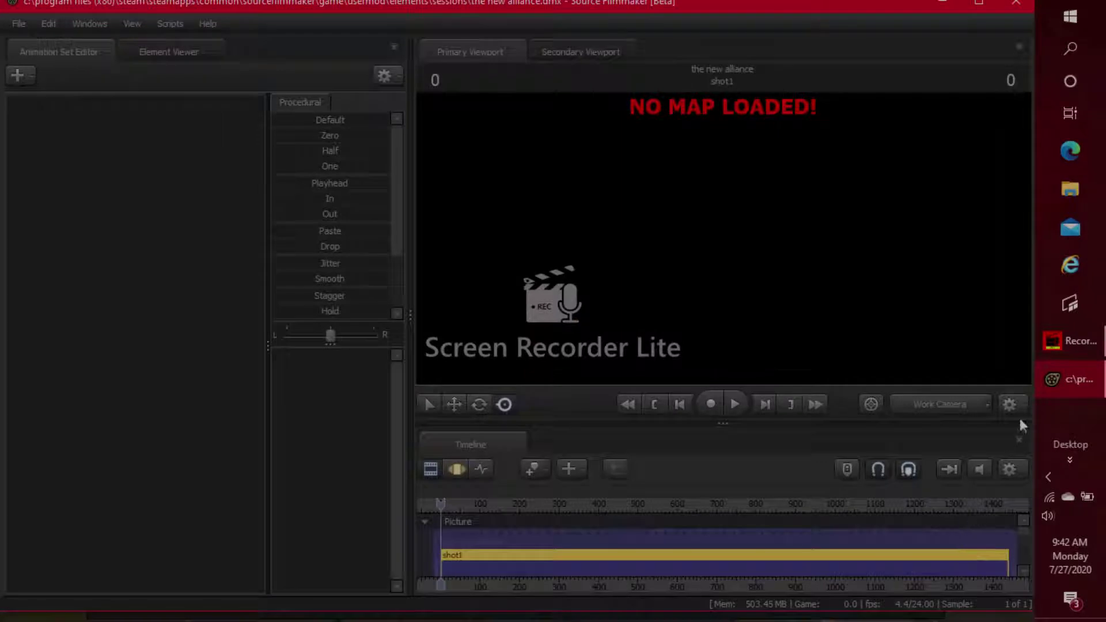
pyautogui.click(1071, 349)
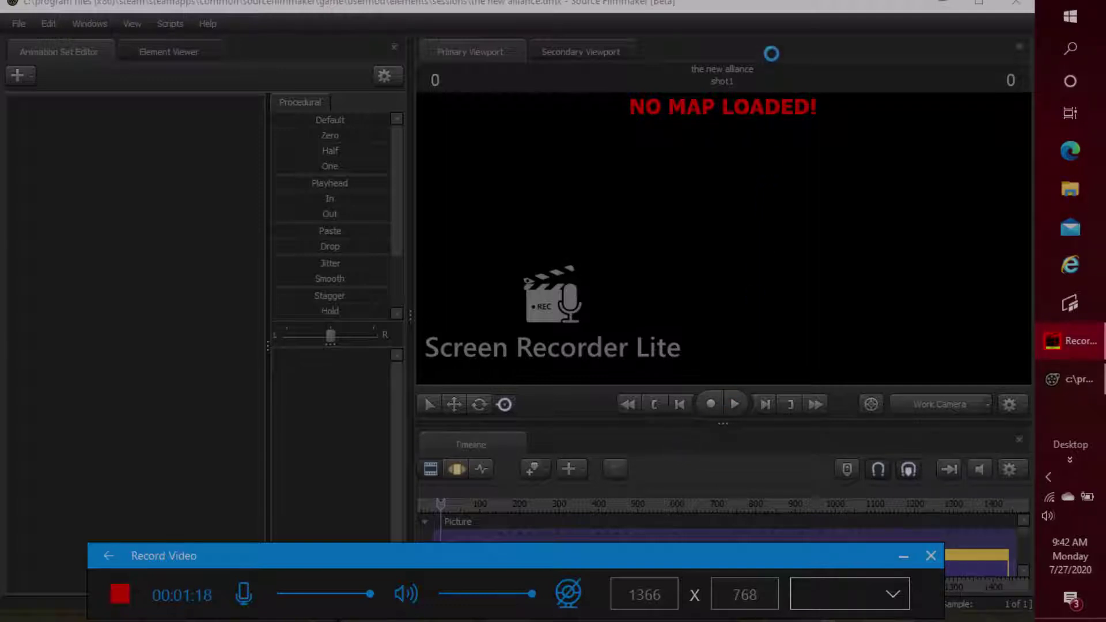
pyautogui.click(685, 466)
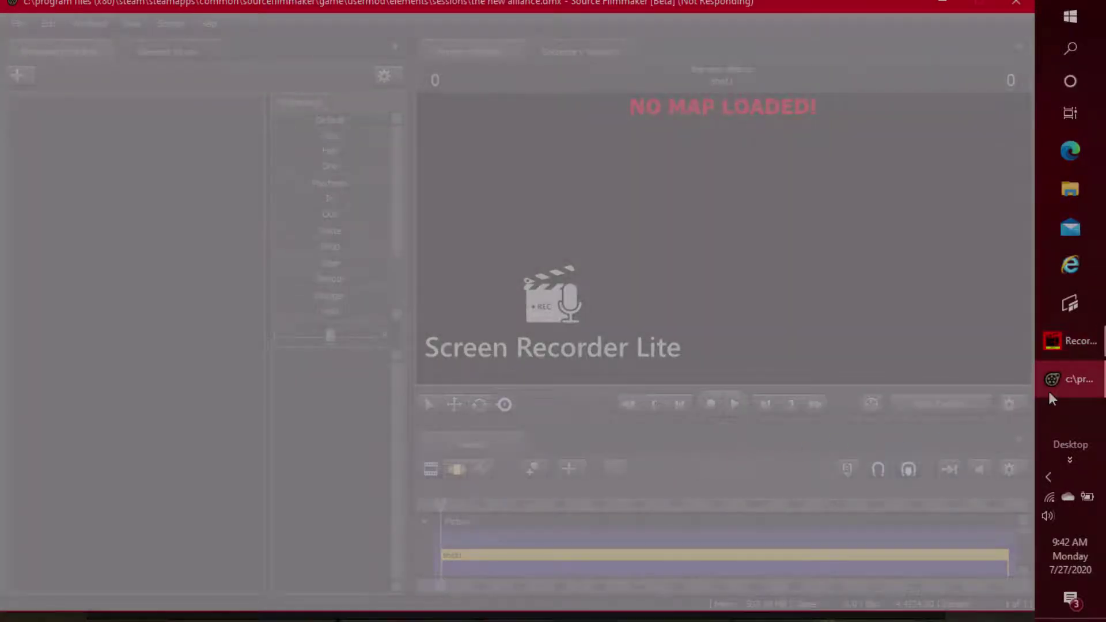
pyautogui.click(1085, 353)
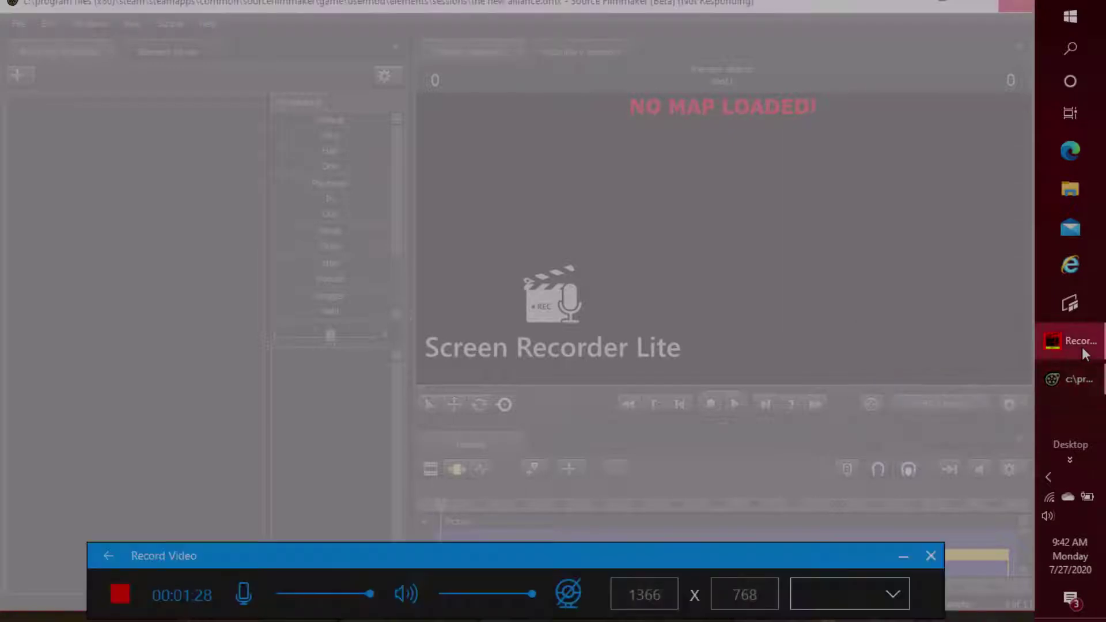
pyautogui.click(119, 596)
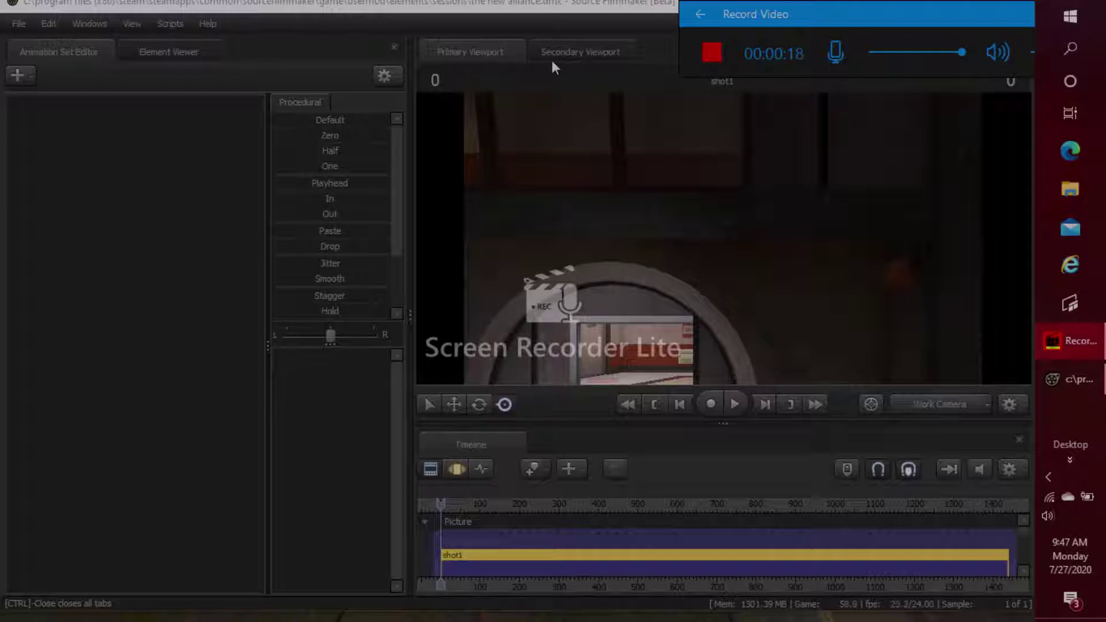
pyautogui.click(105, 25)
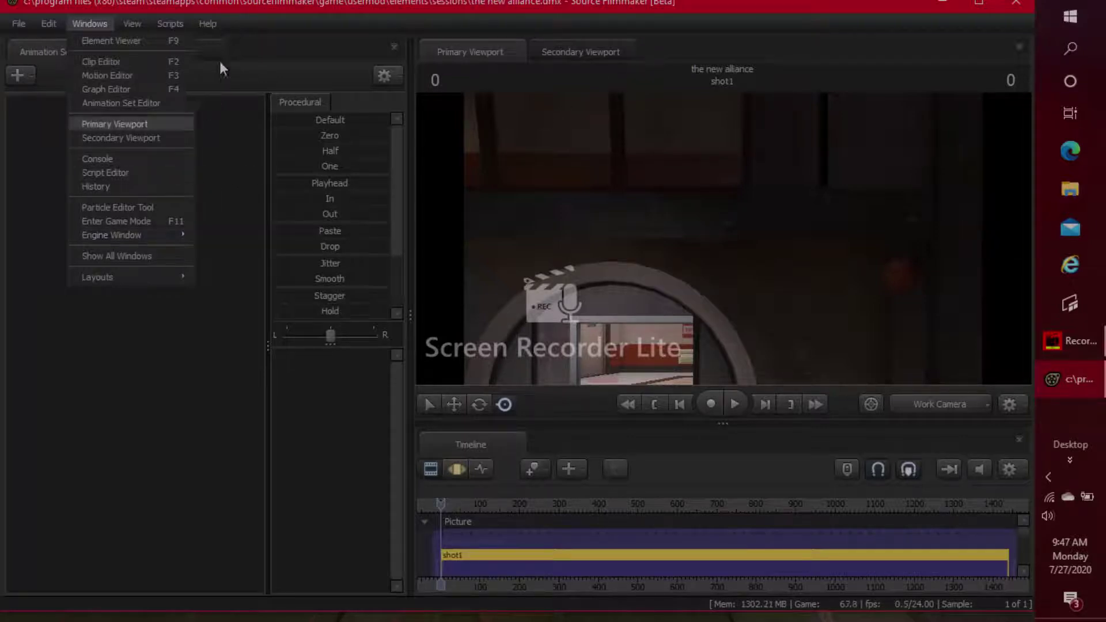
pyautogui.click(174, 24)
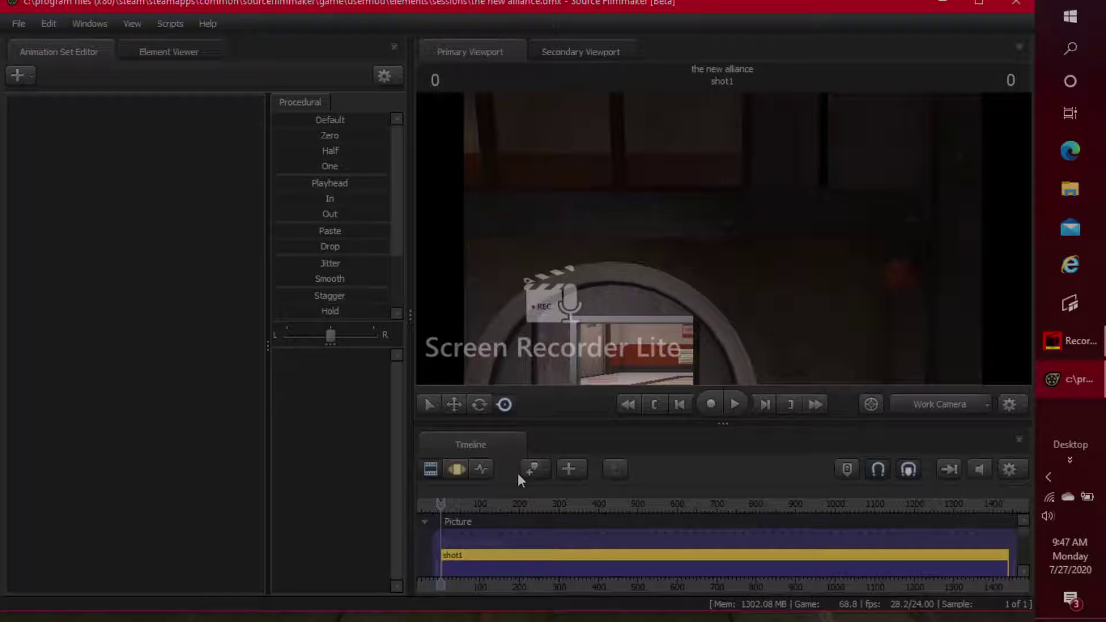
pyautogui.hotkey('alt', 'v')
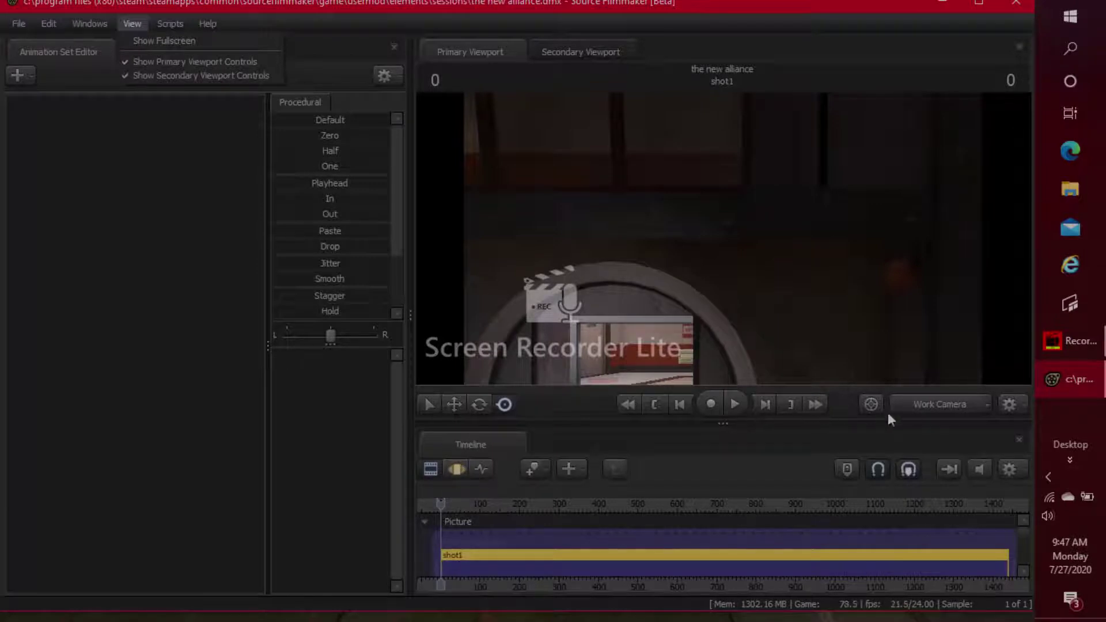
# Step: Show the secondary viewport and create a new scene camera for shot1
pyautogui.click(624, 56)
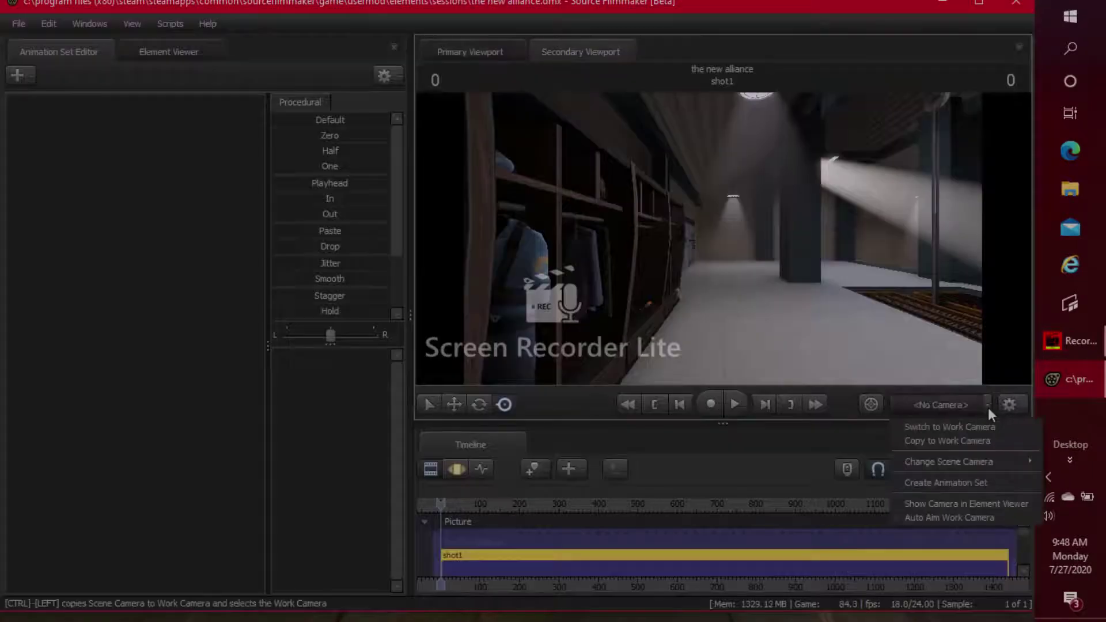
pyautogui.moveTo(977, 463)
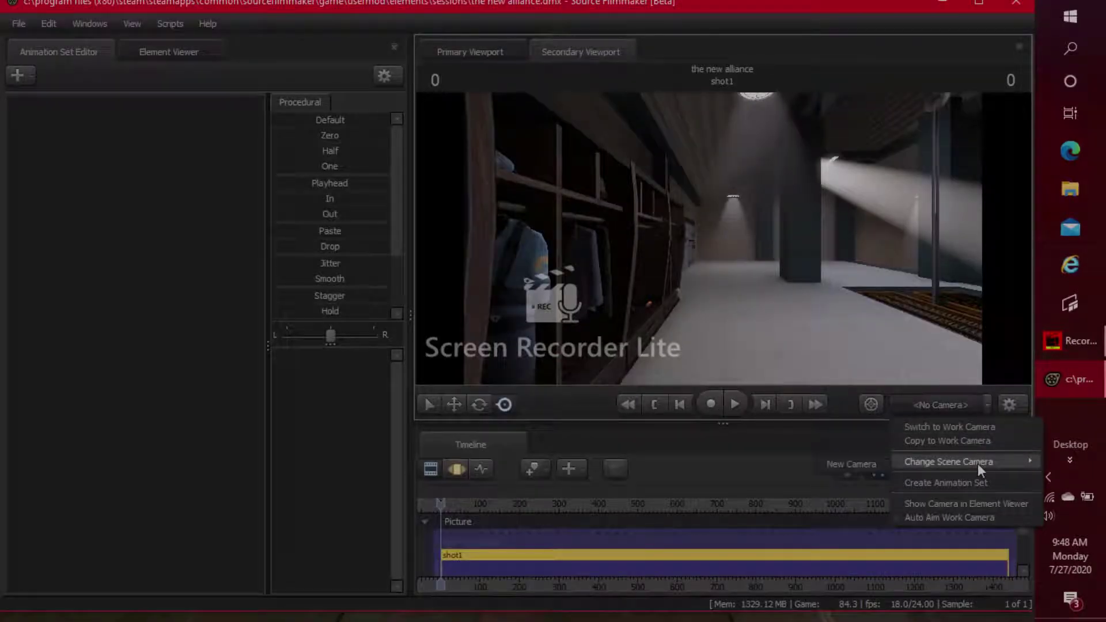
pyautogui.click(858, 463)
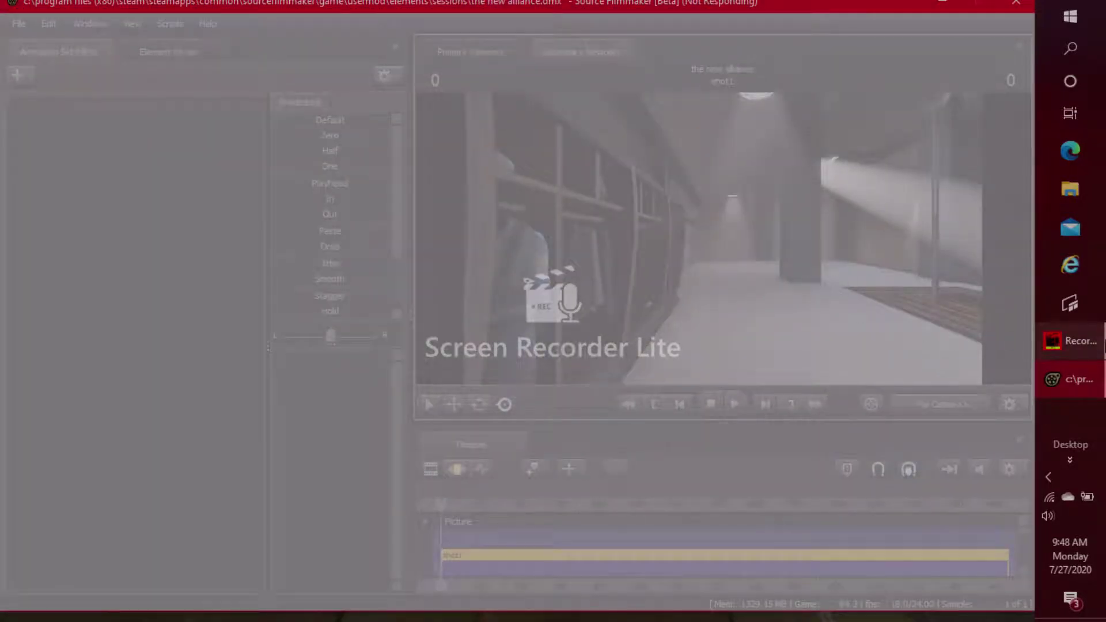
pyautogui.click(1069, 344)
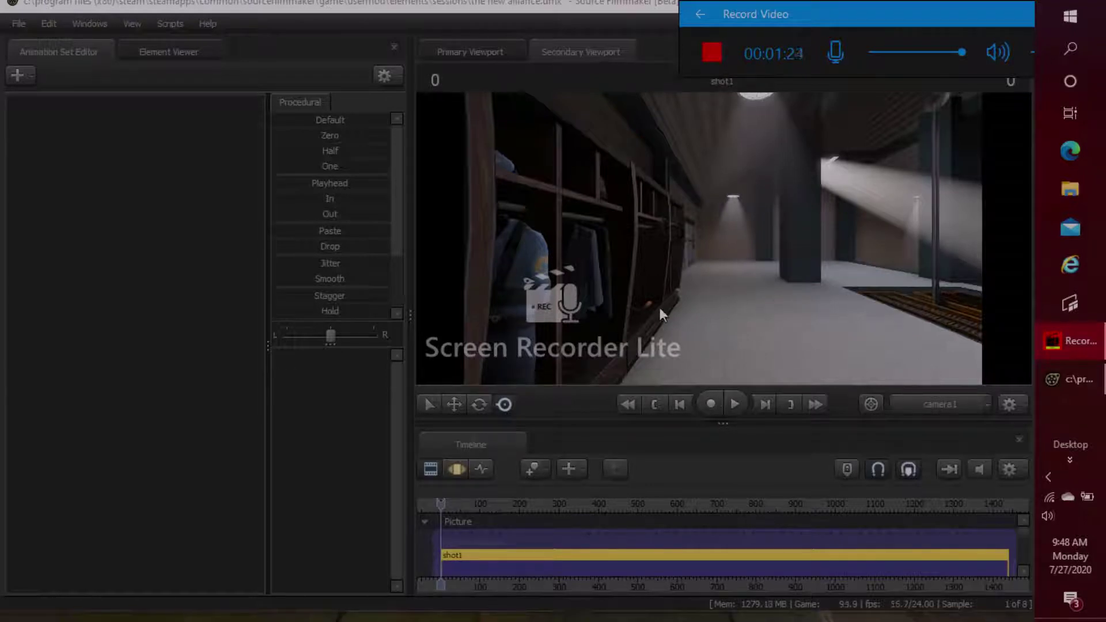
# Step: Fly camera1 through the map from the secondary viewport to reposition the scene camera for shot1
pyautogui.click(710, 257)
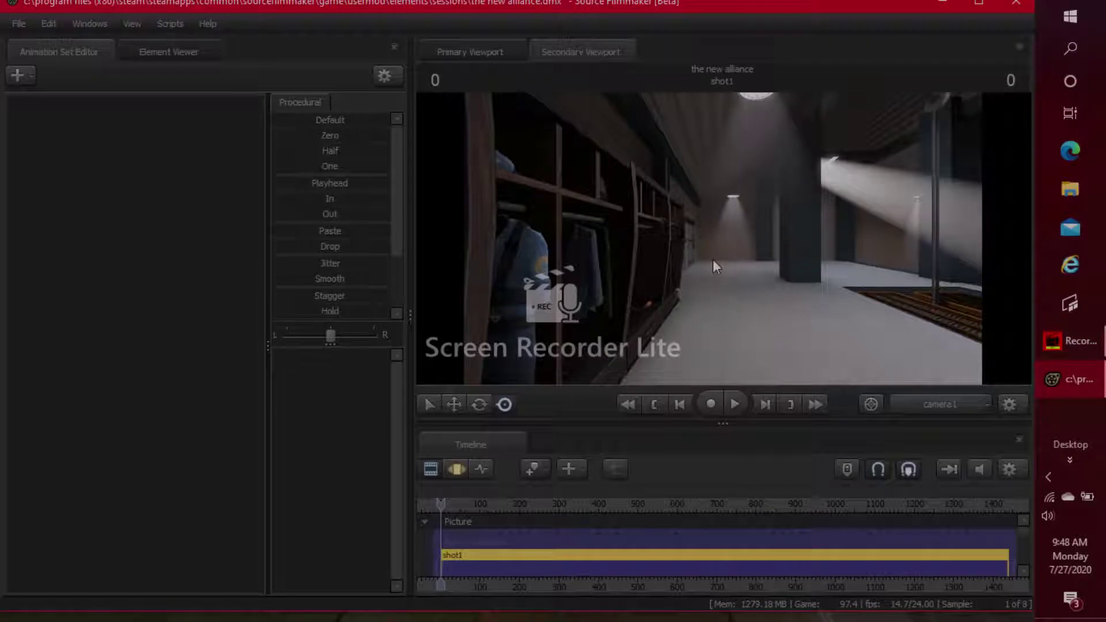
pyautogui.moveTo(720, 248); pyautogui.dragTo(783, 261)
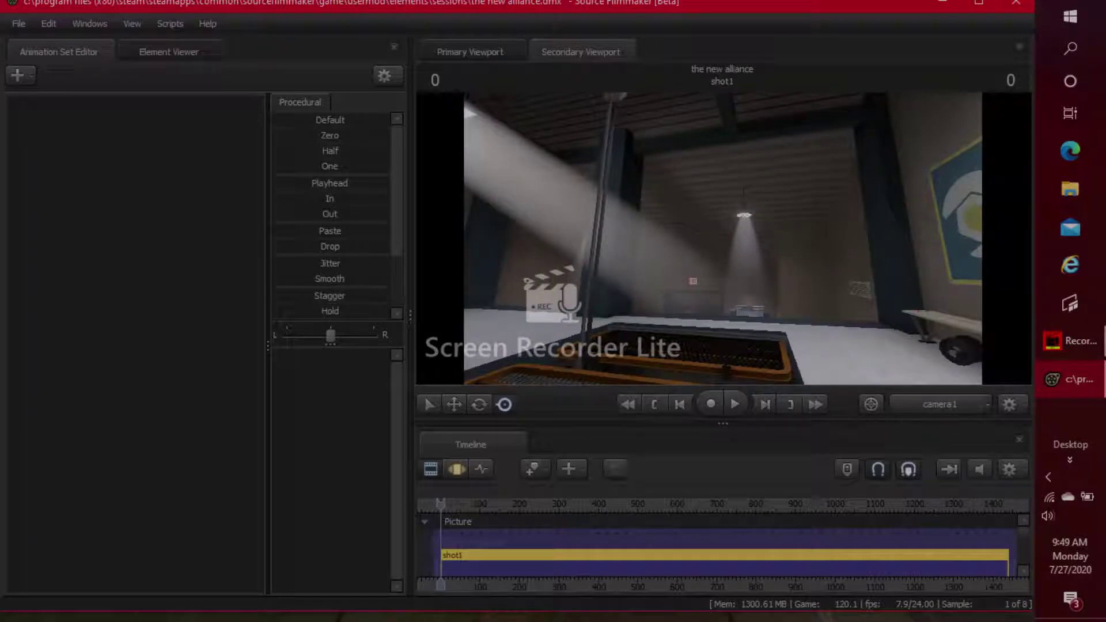
pyautogui.press('w')
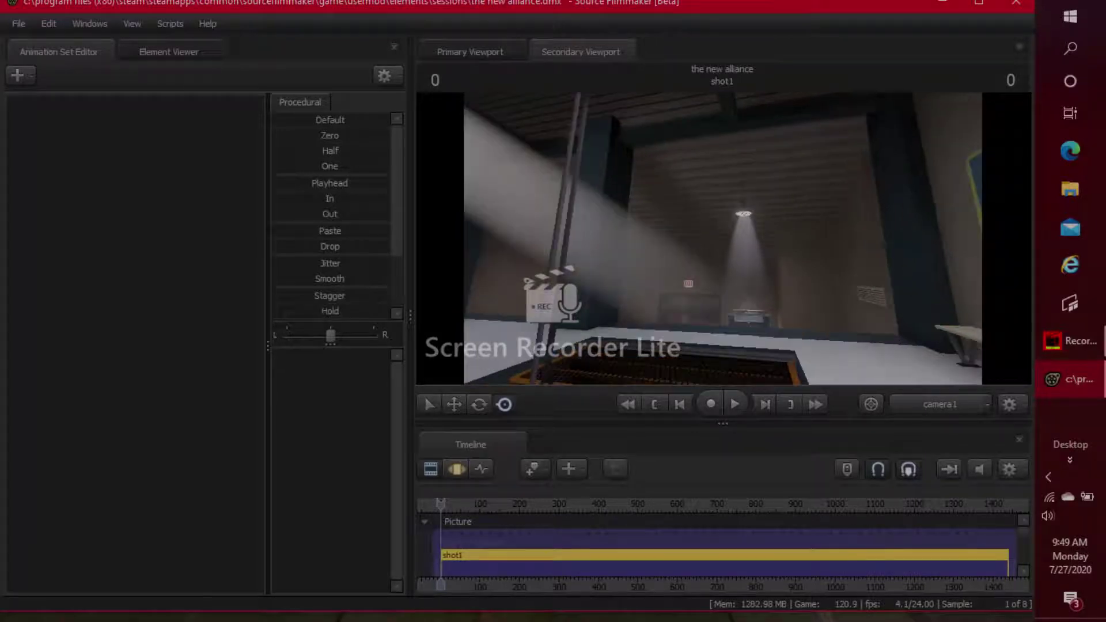
pyautogui.press('w')
pyautogui.press('w')
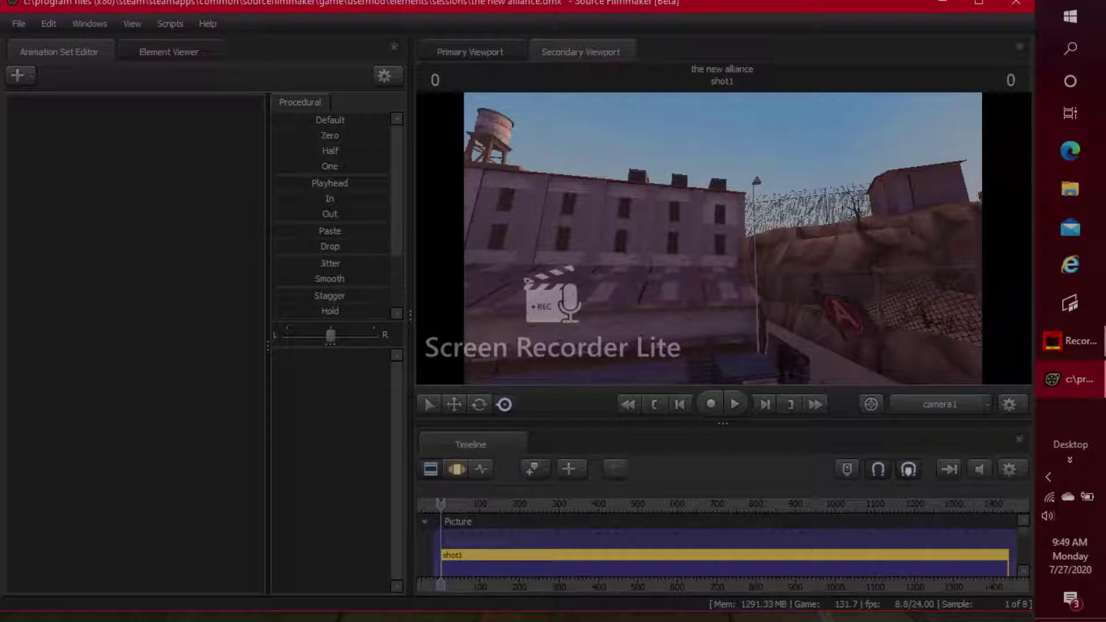
pyautogui.moveTo(806, 253); pyautogui.dragTo(765, 252)
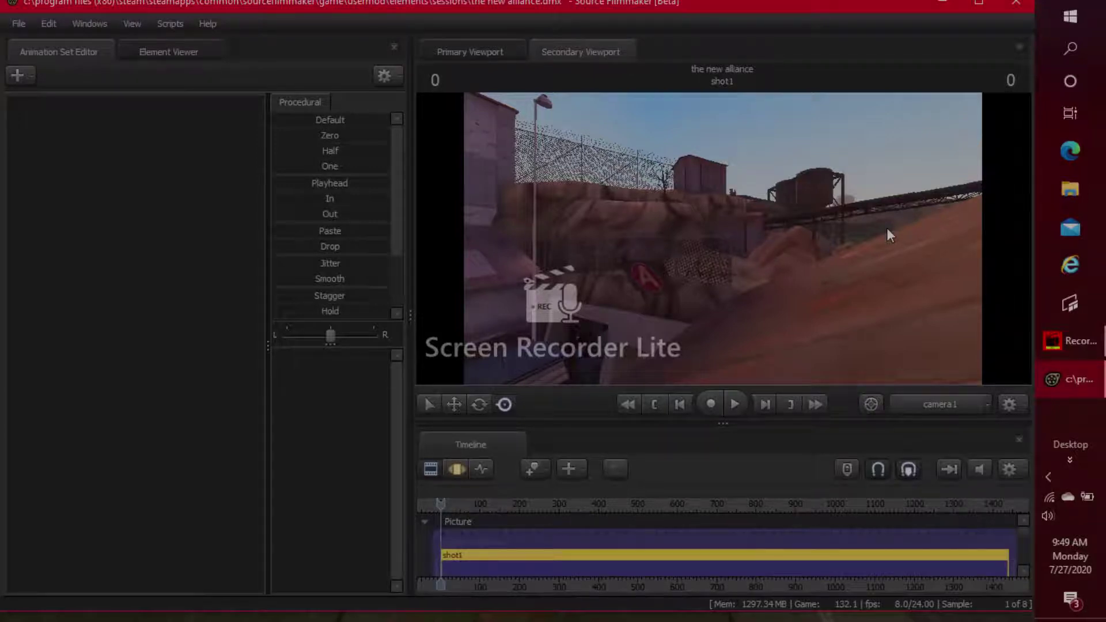
pyautogui.moveTo(887, 229); pyautogui.dragTo(933, 233)
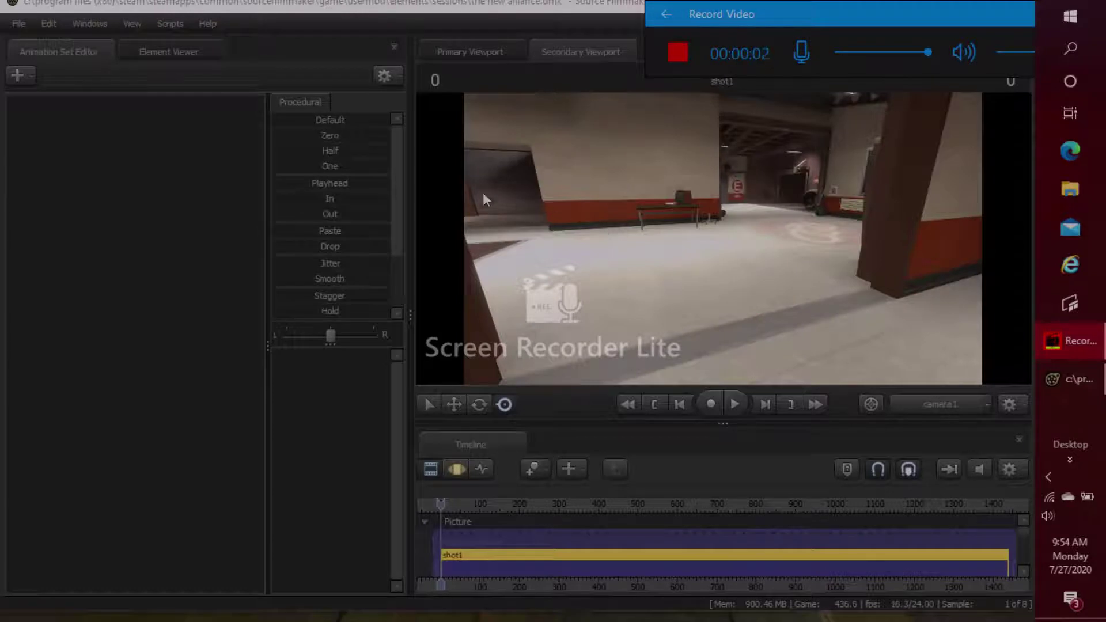
# Step: Switch to the primary viewport and fly the work camera to frame the open floor beside the scene camera
pyautogui.click(509, 53)
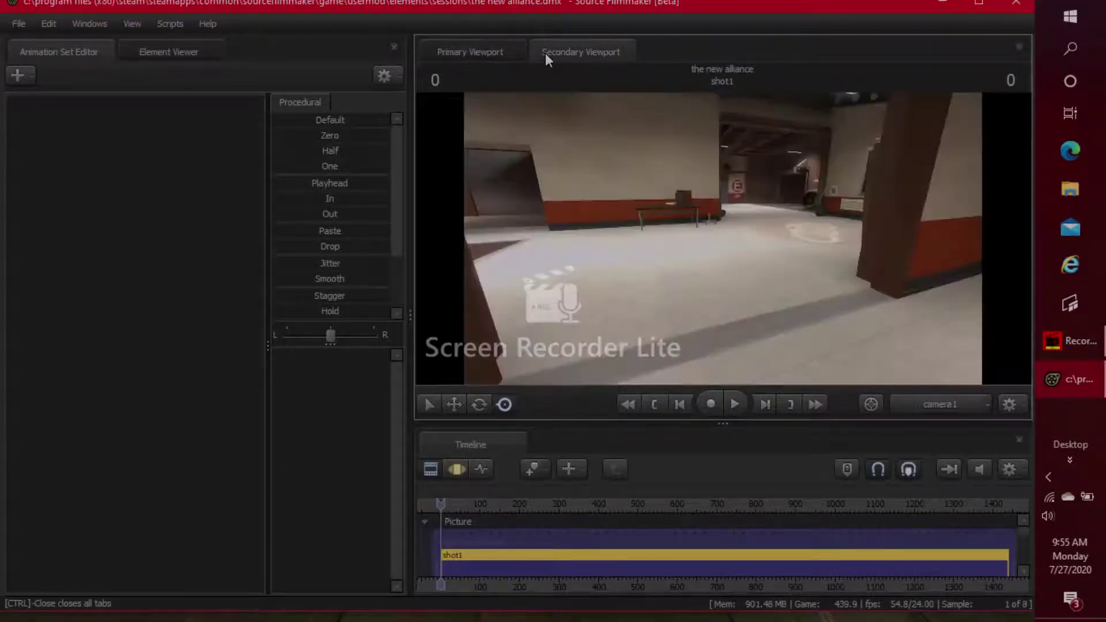
pyautogui.click(501, 52)
pyautogui.moveTo(816, 256); pyautogui.dragTo(816, 262)
pyautogui.press('w')
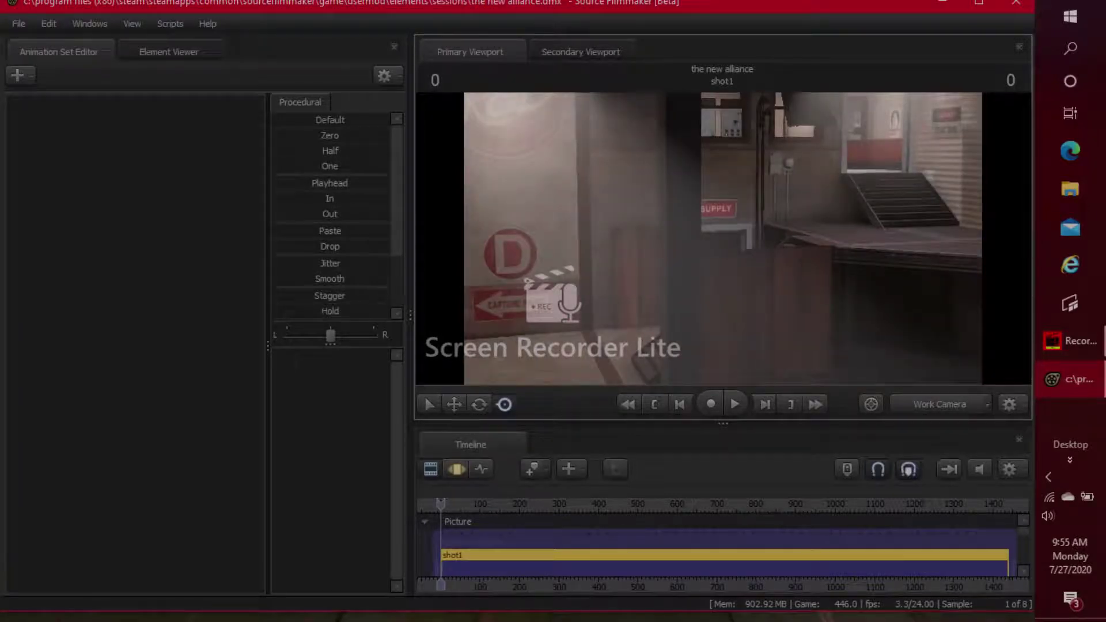
pyautogui.moveTo(816, 262); pyautogui.dragTo(816, 262)
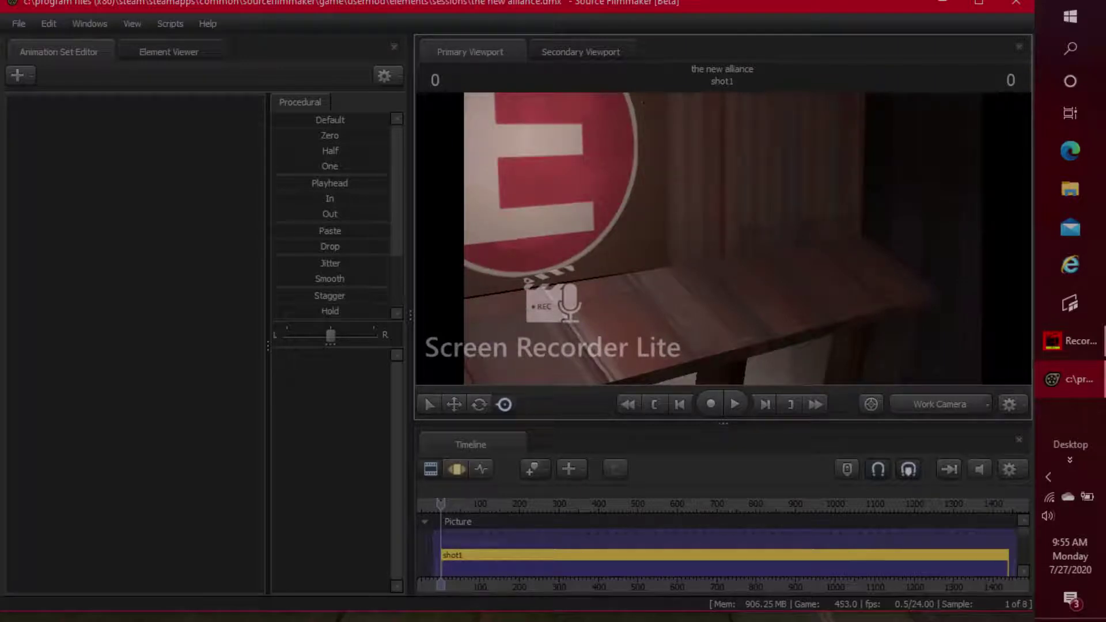
pyautogui.moveTo(816, 262); pyautogui.dragTo(749, 253)
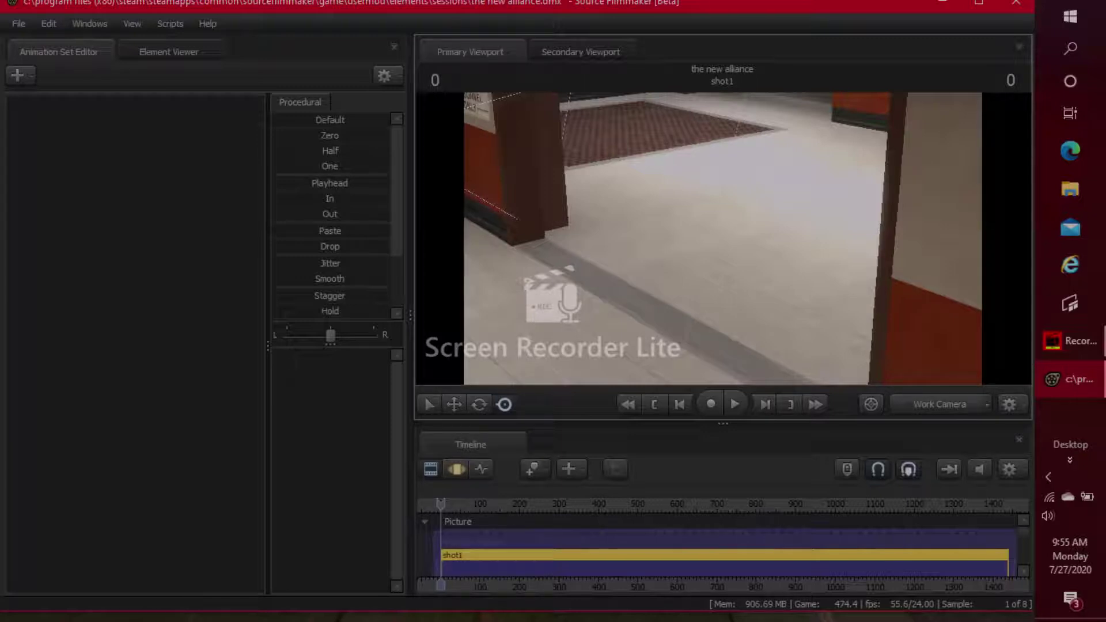
pyautogui.moveTo(650, 196); pyautogui.dragTo(646, 197)
pyautogui.press('s')
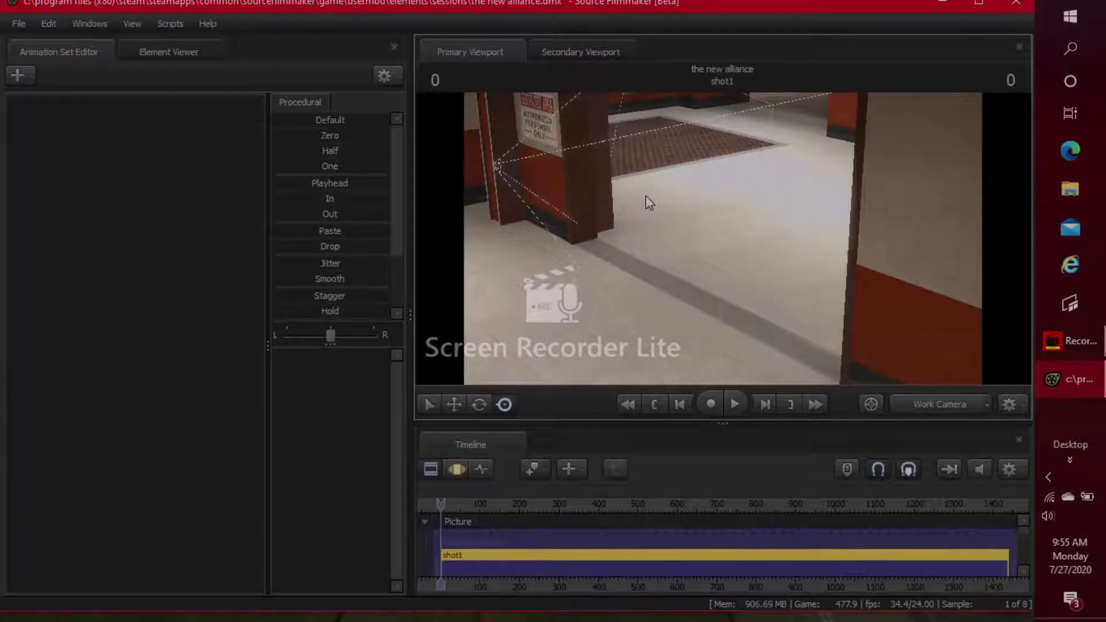
# Step: Start an animation set for a new model and filter the model files by "inkling"
pyautogui.click(19, 75)
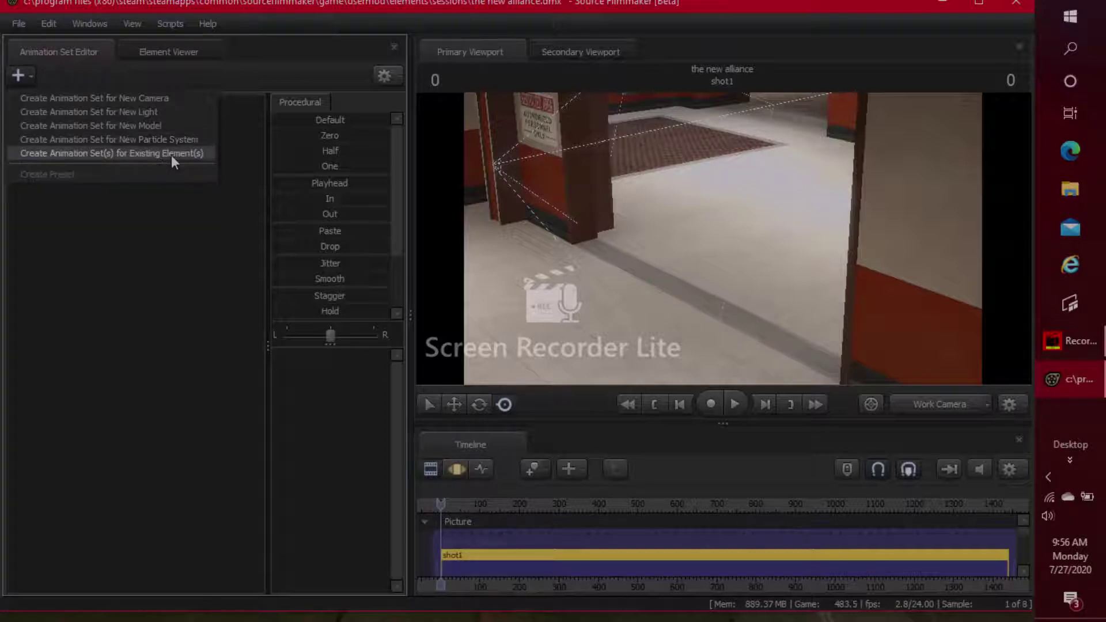
pyautogui.click(168, 125)
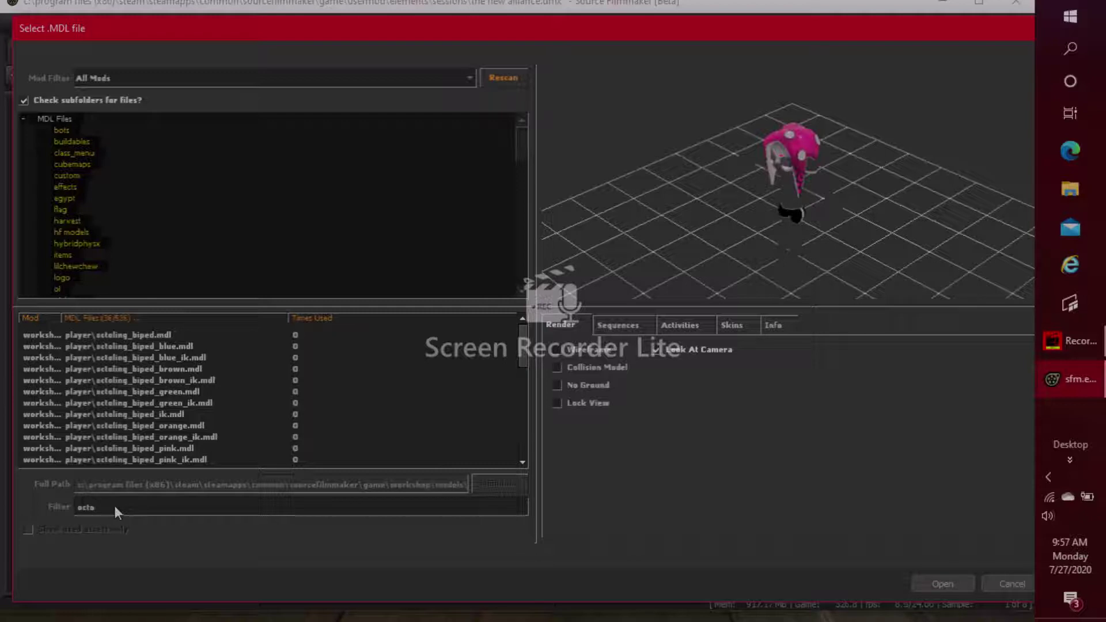
pyautogui.press('BackSpace')
pyautogui.press('BackSpace')
pyautogui.press('BackSpace')
pyautogui.press('BackSpace')
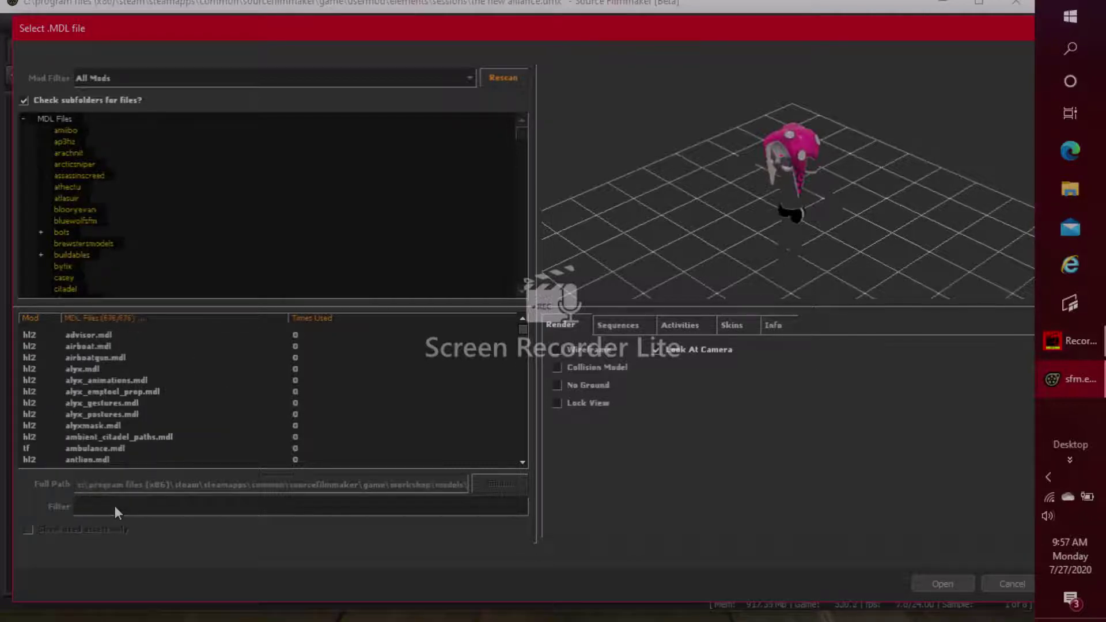
pyautogui.write('in')
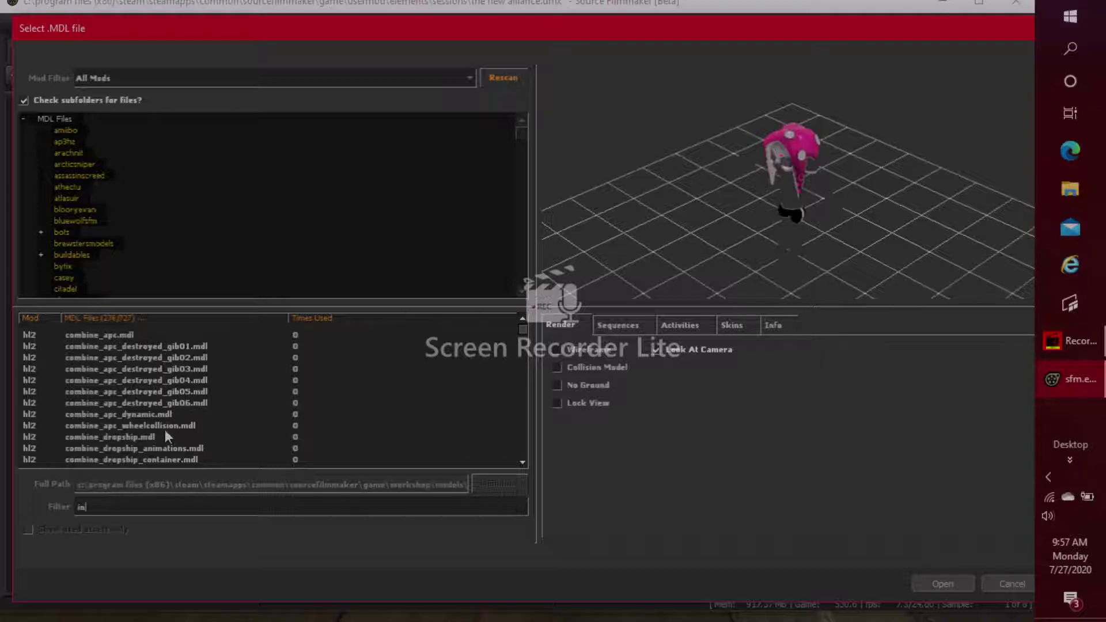
pyautogui.write('kling')
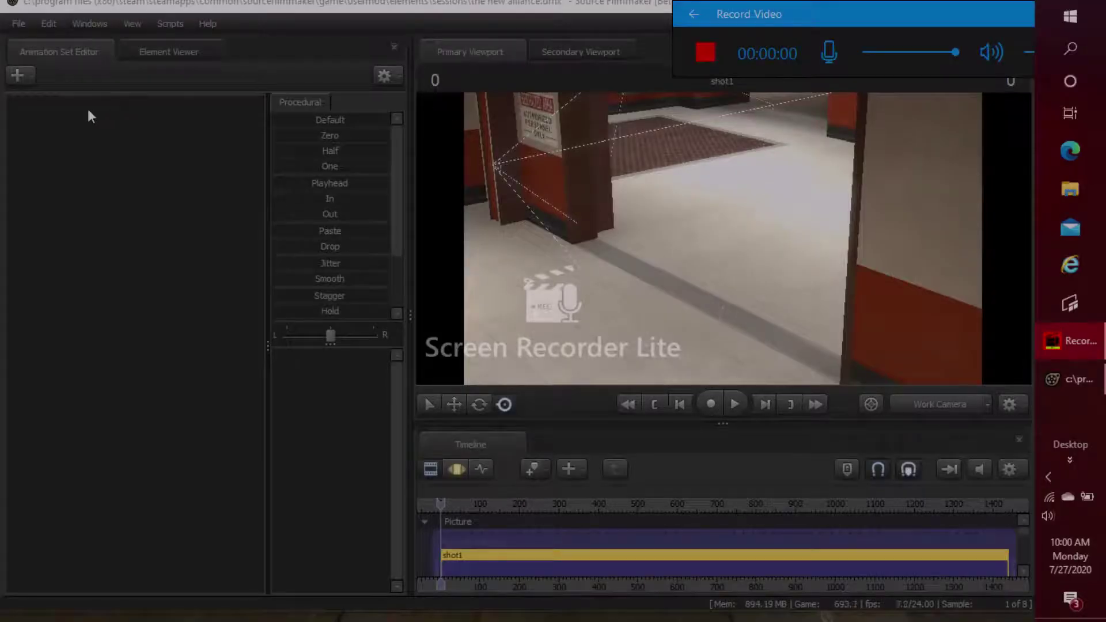
# Step: Reopen the model file selection for a new model animation set
pyautogui.click(33, 78)
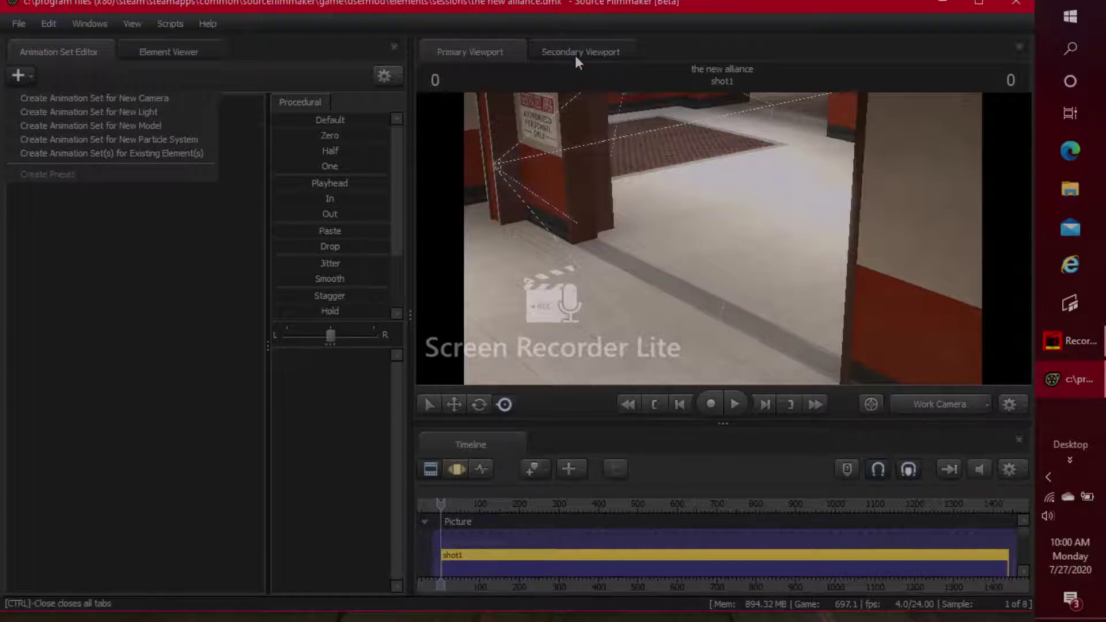
pyautogui.click(154, 127)
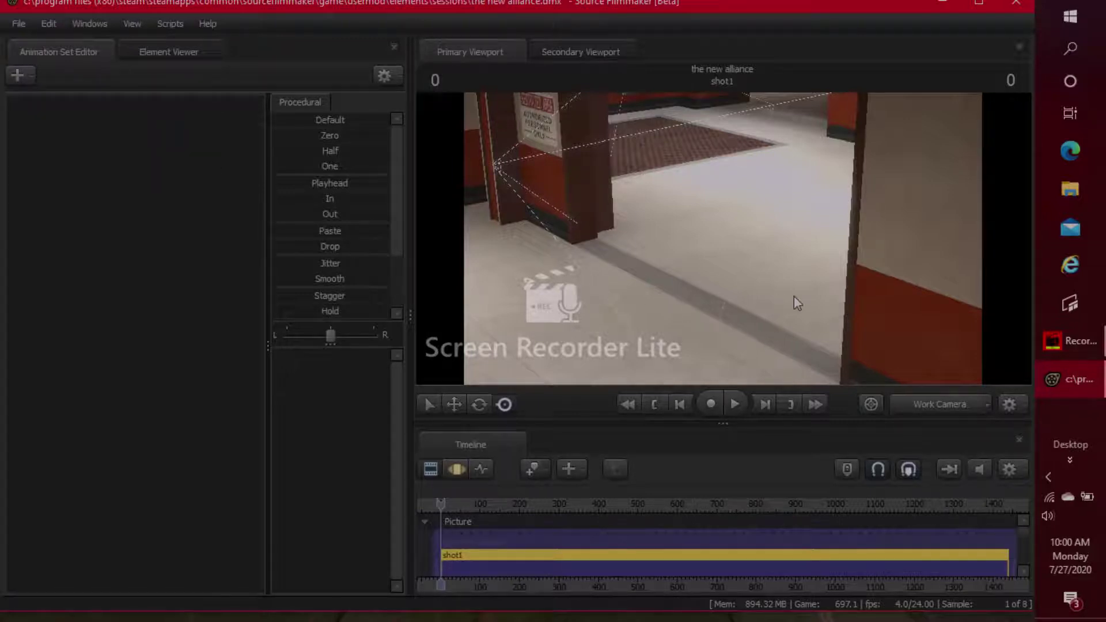
pyautogui.click(1081, 344)
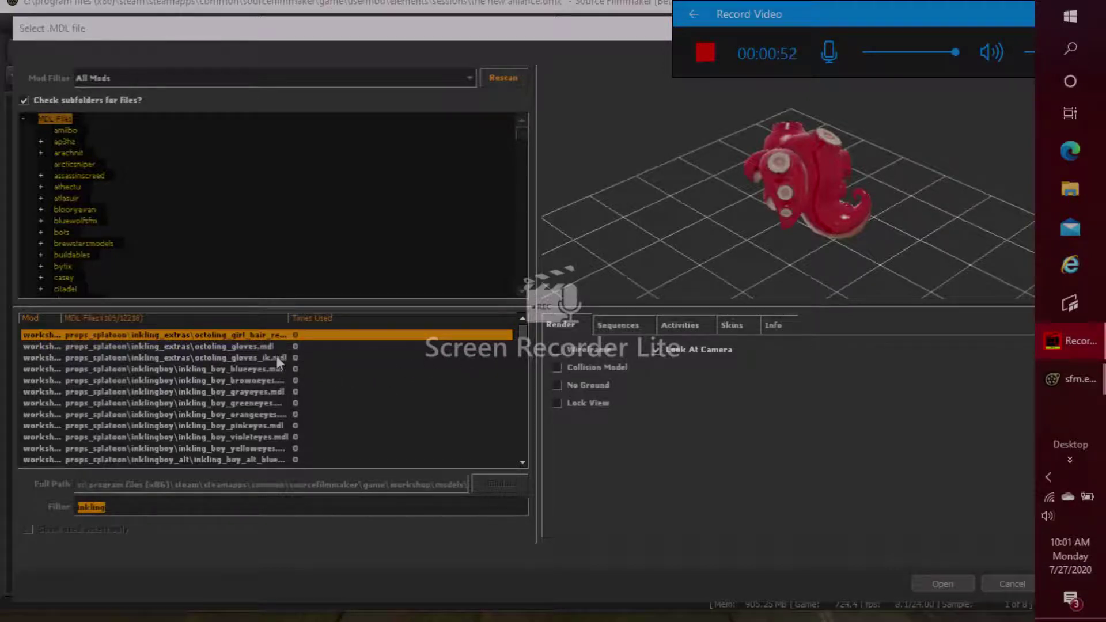
# Step: Load the blue-eyed inkling boy model from props_splatoon\inklingboy_alt_ik as a new animation set
pyautogui.scroll(-1, 295, 438)
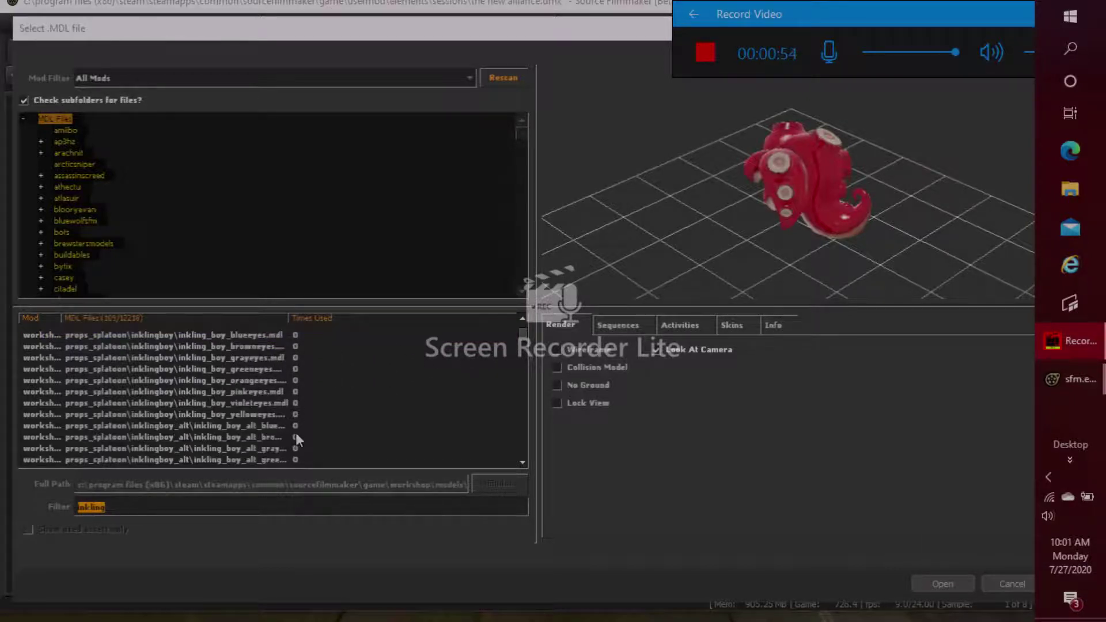
pyautogui.scroll(-2, 295, 438)
pyautogui.scroll(-1, 295, 438)
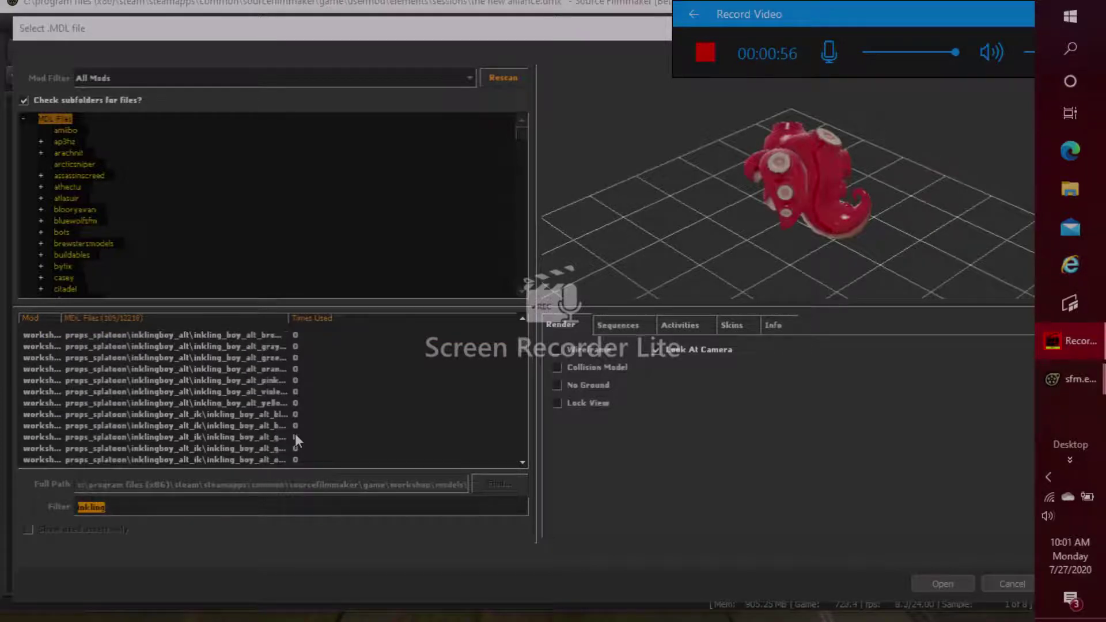
pyautogui.scroll(-3, 295, 441)
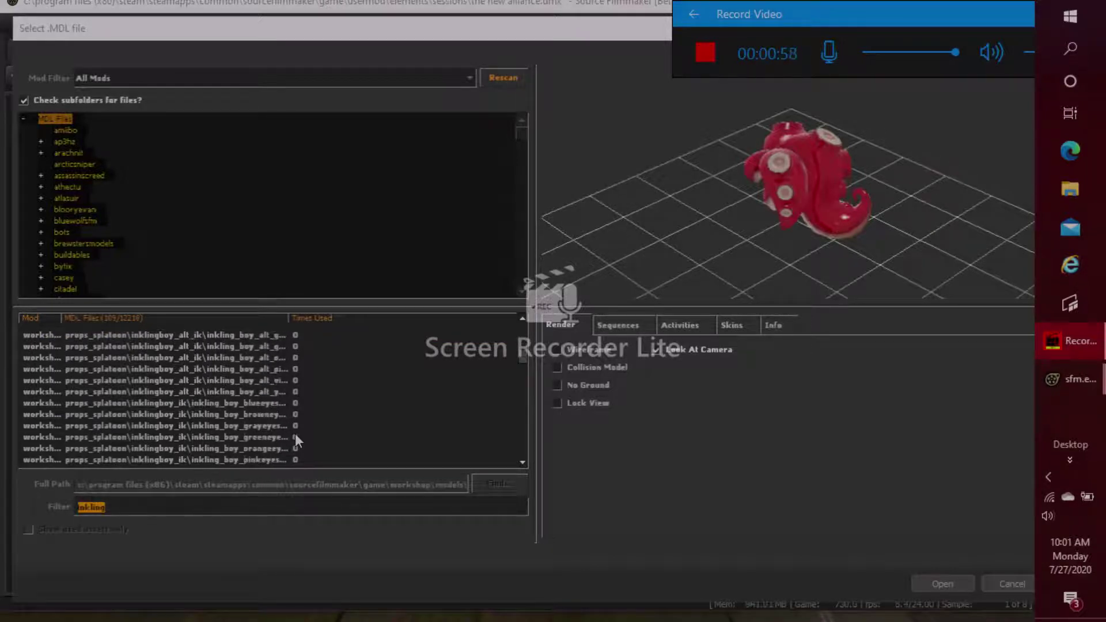
pyautogui.scroll(-1, 296, 441)
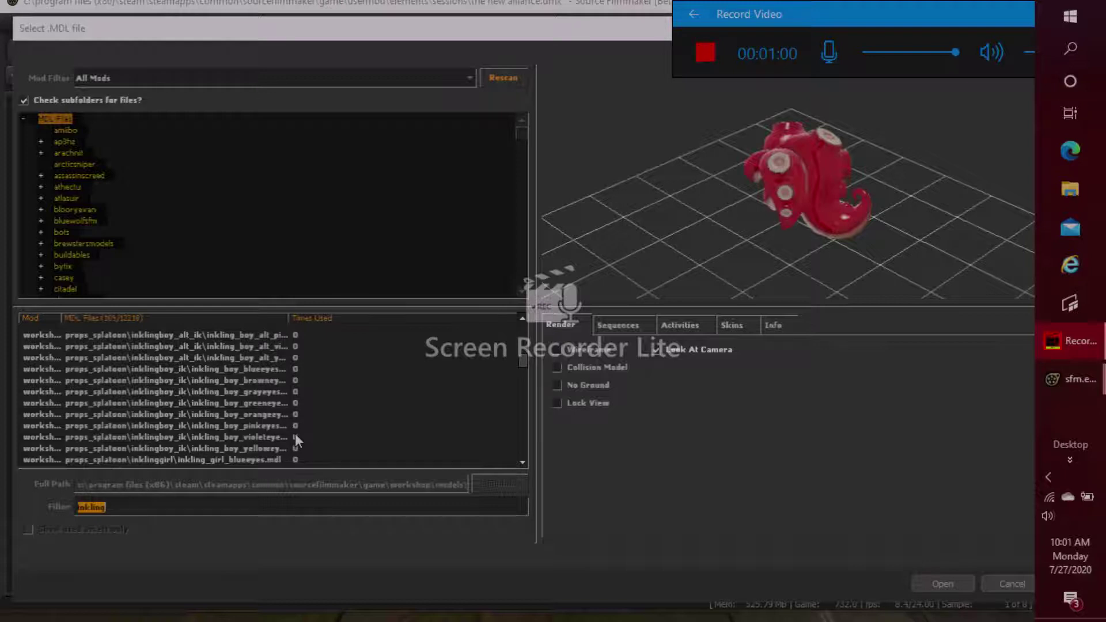
pyautogui.scroll(1, 296, 439)
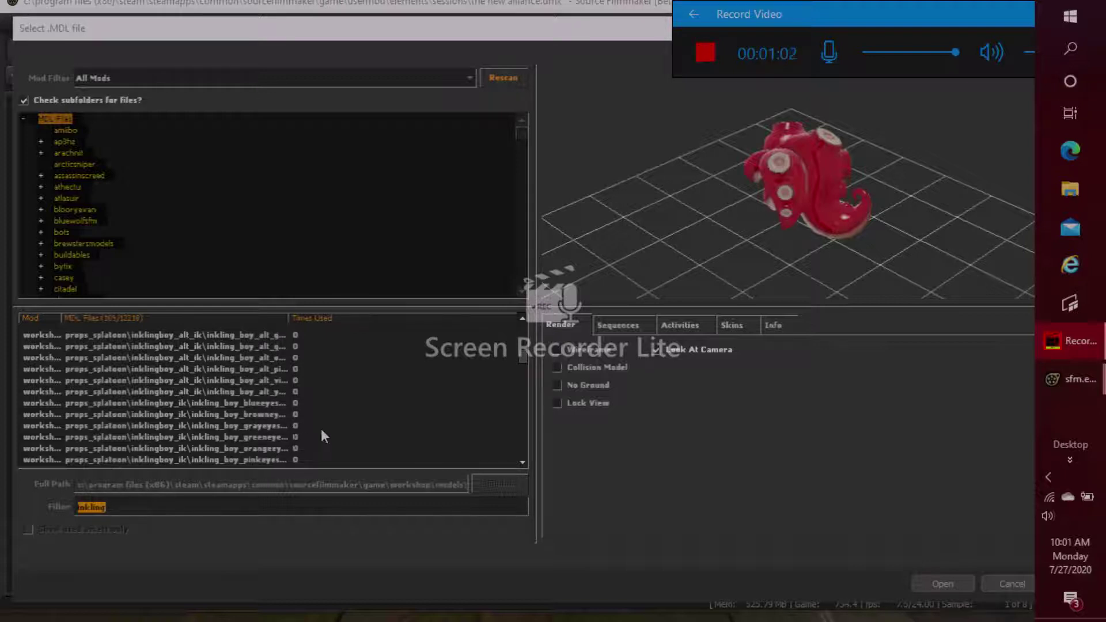
pyautogui.scroll(4, 321, 429)
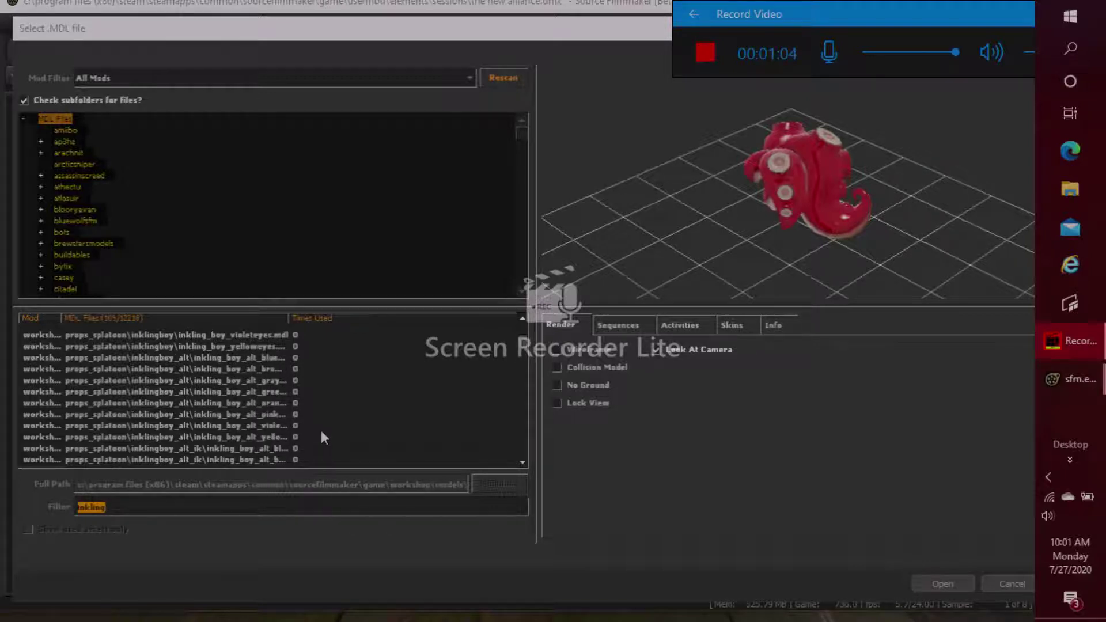
pyautogui.scroll(-1, 322, 432)
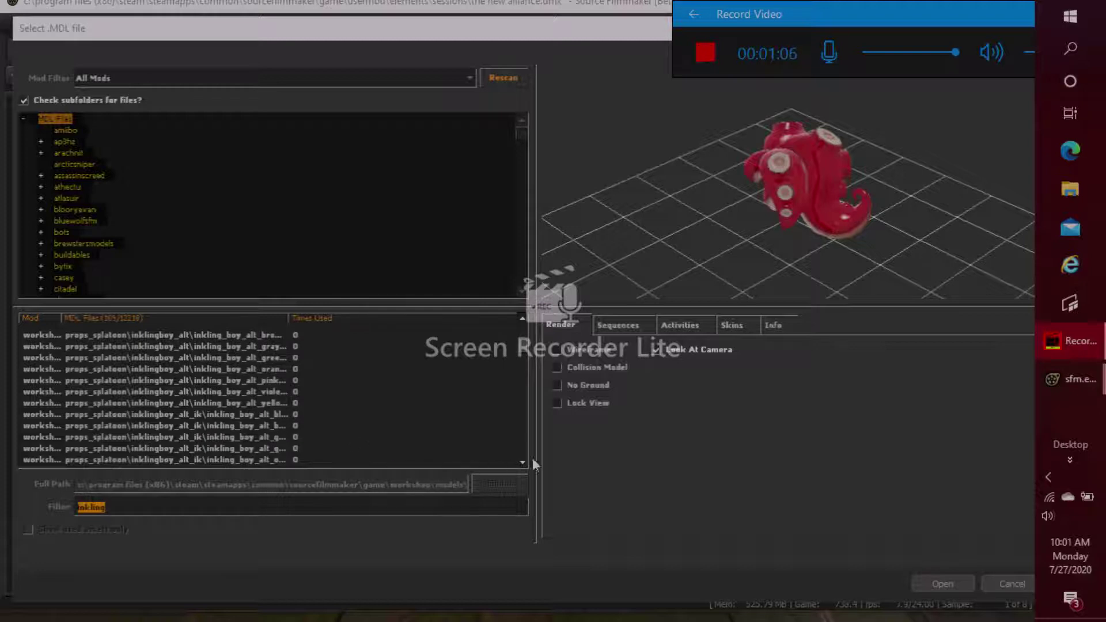
pyautogui.scroll(2, 265, 424)
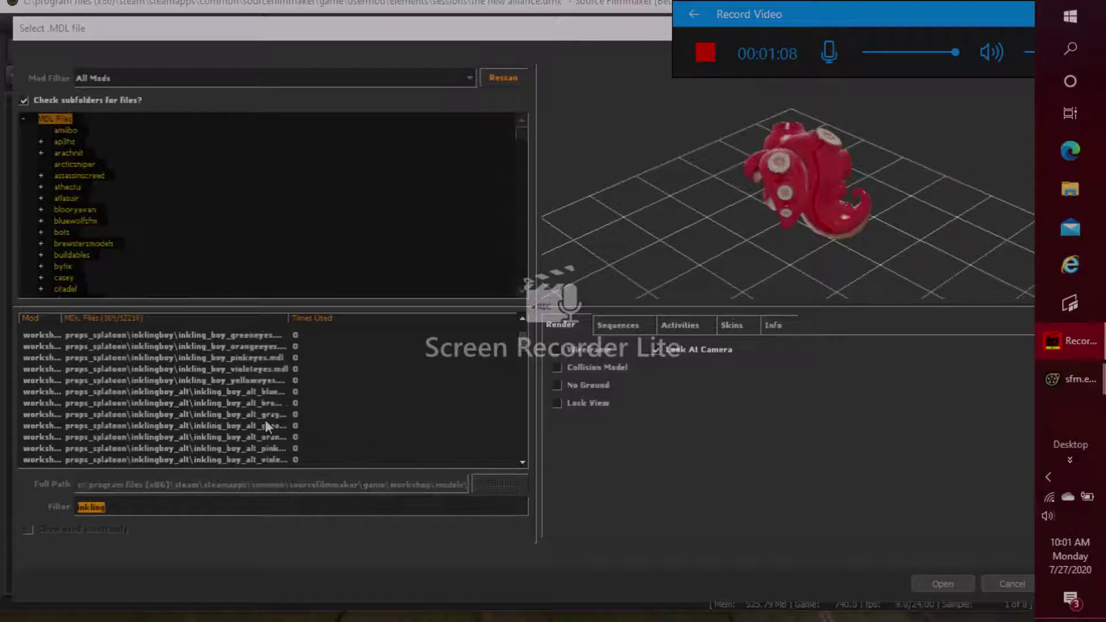
pyautogui.scroll(-1, 265, 419)
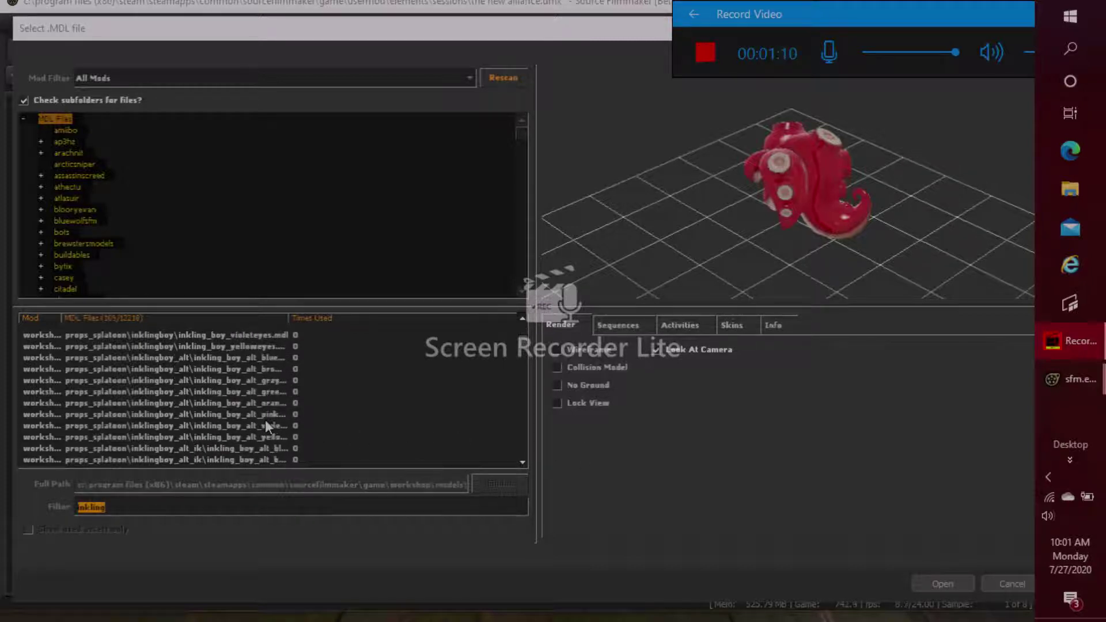
pyautogui.scroll(-4, 318, 391)
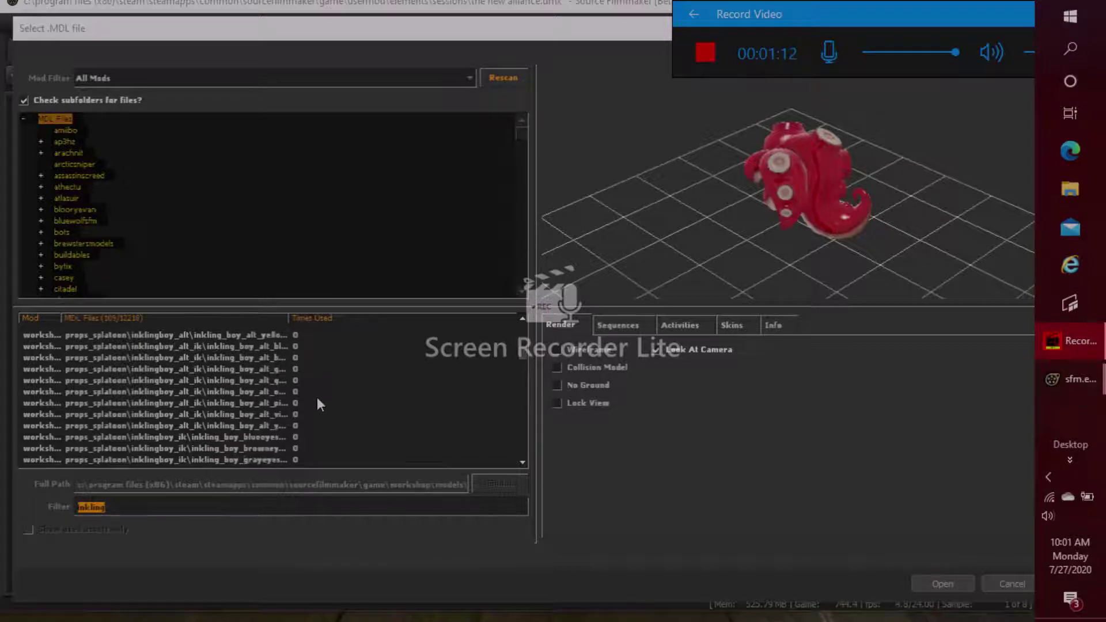
pyautogui.scroll(-1, 320, 405)
pyautogui.scroll(-1, 318, 397)
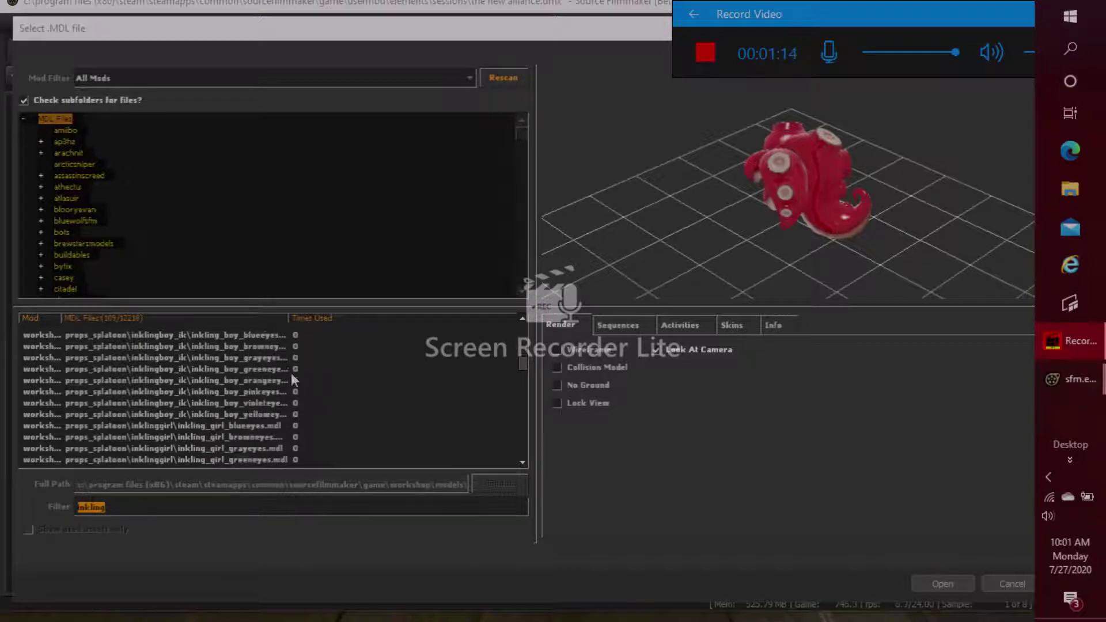
pyautogui.scroll(2, 303, 401)
pyautogui.scroll(3, 281, 410)
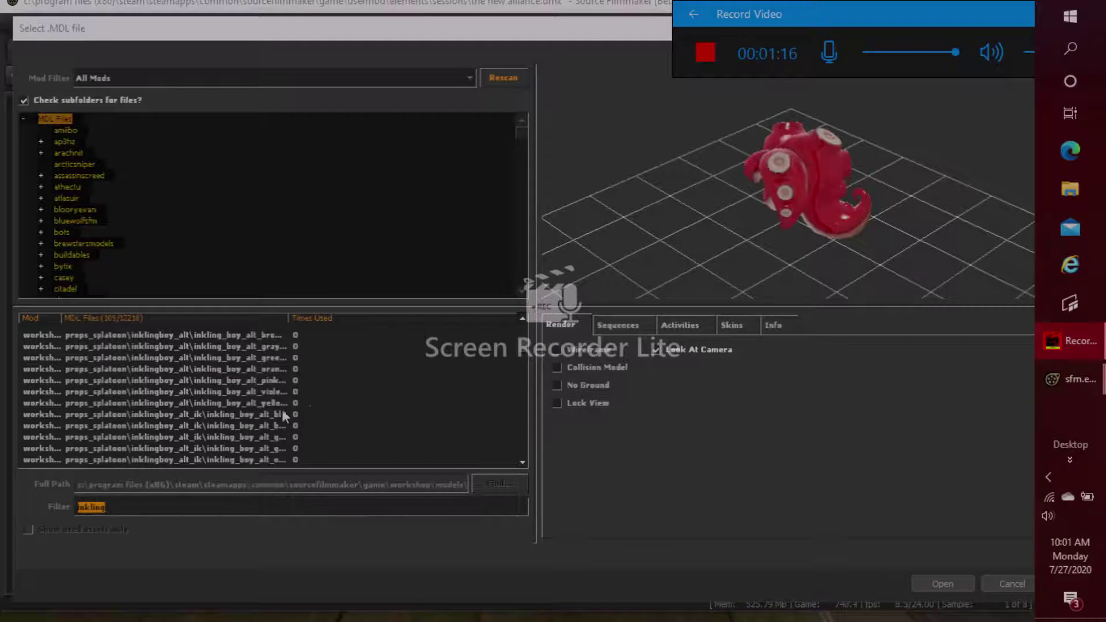
pyautogui.click(365, 445)
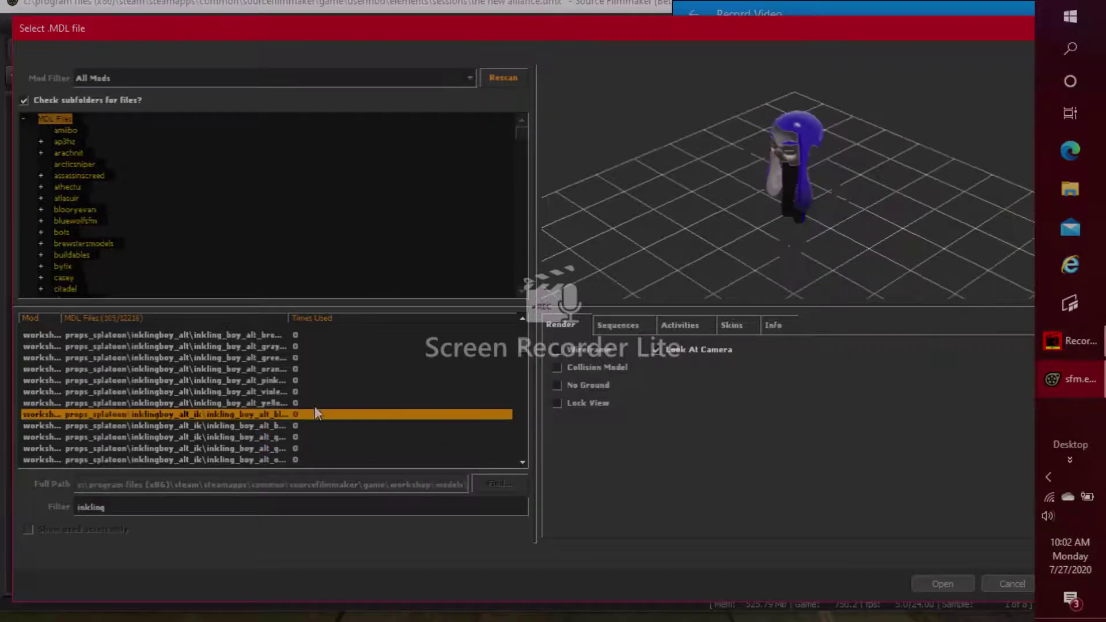
pyautogui.click(938, 584)
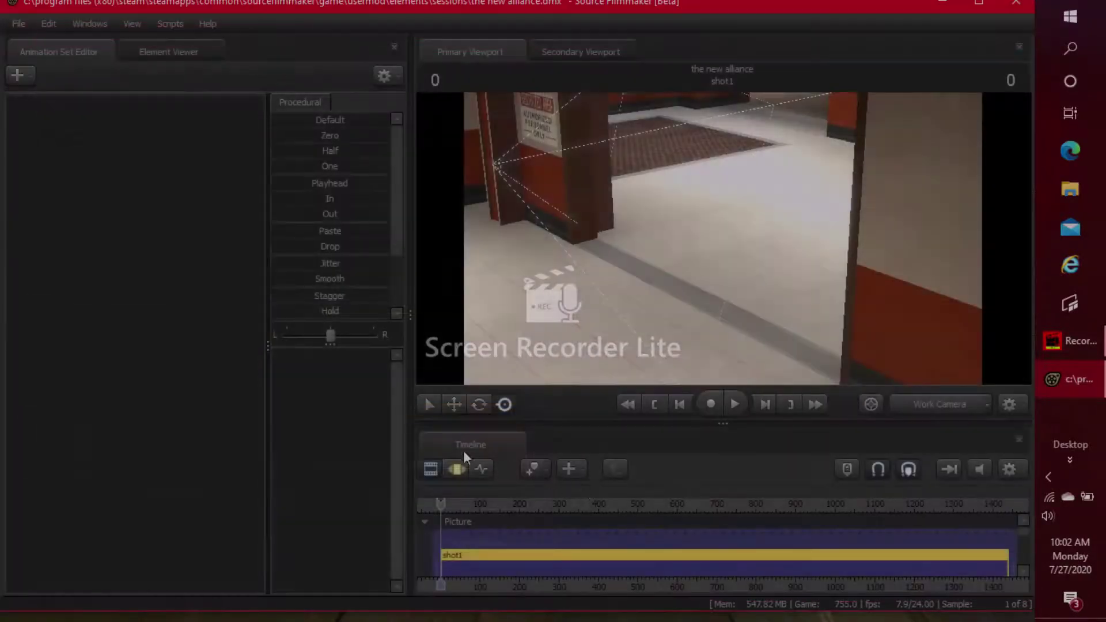
pyautogui.click(1068, 354)
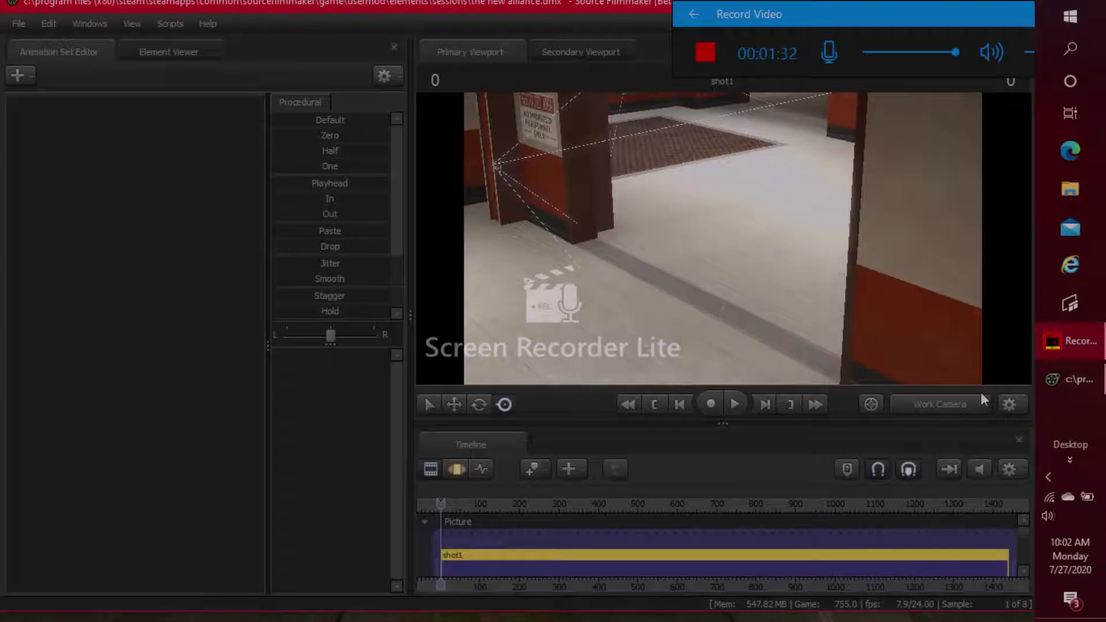
pyautogui.click(722, 246)
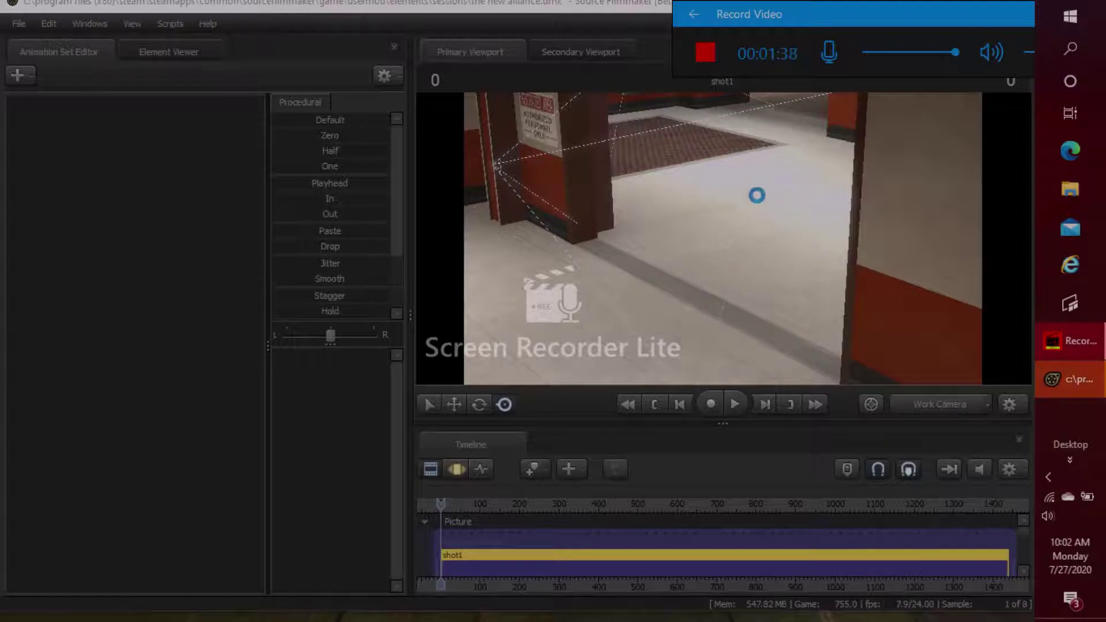
pyautogui.click(1080, 380)
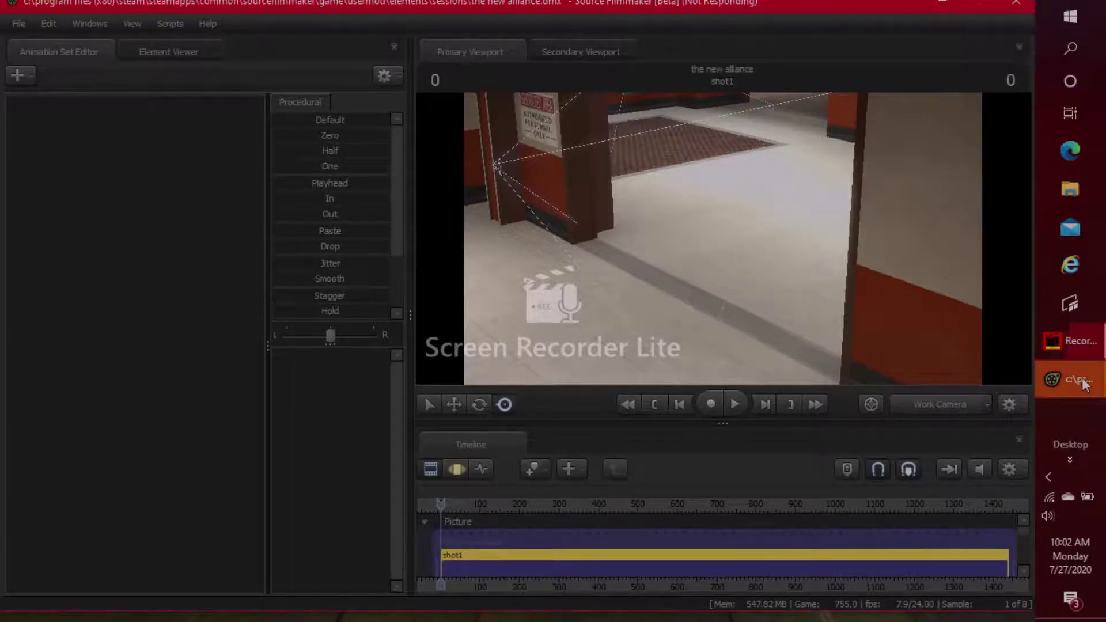
pyautogui.click(1082, 382)
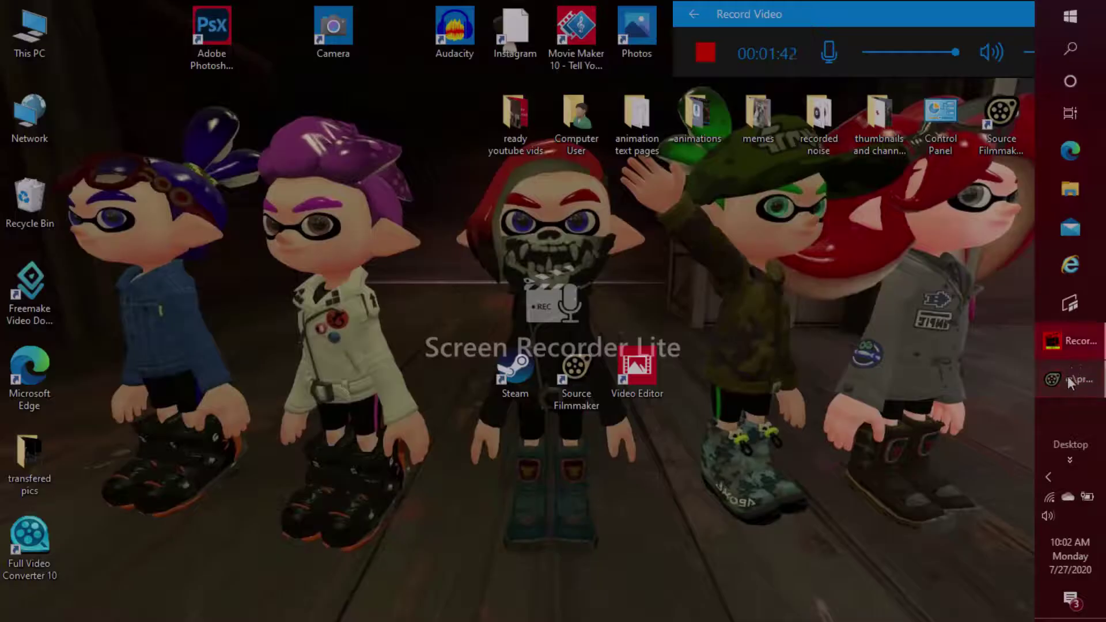
pyautogui.click(1066, 376)
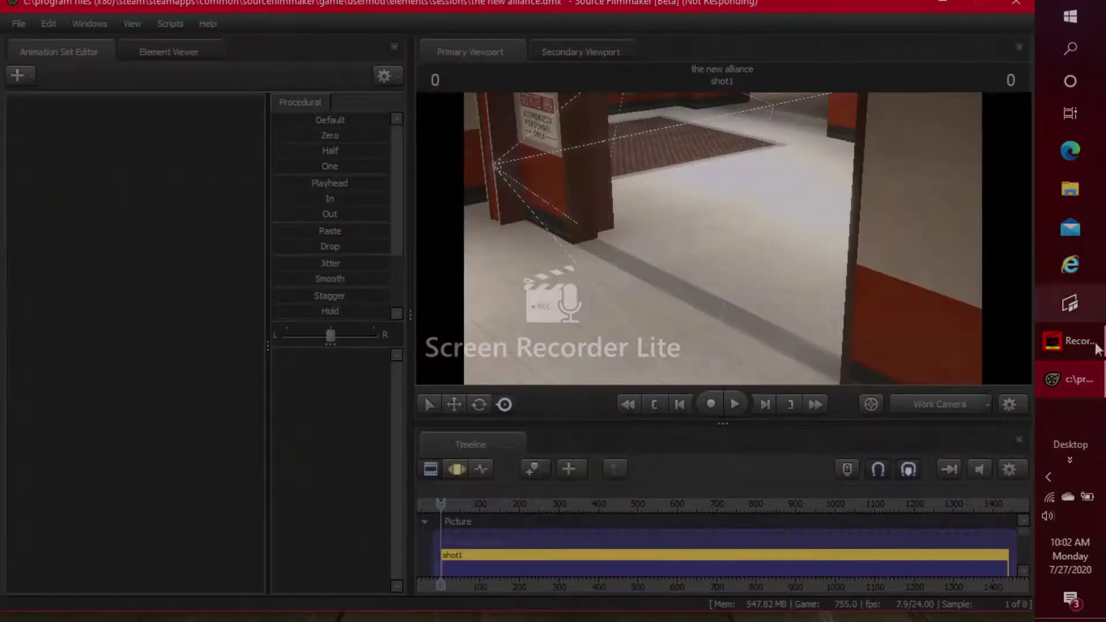
pyautogui.click(1071, 343)
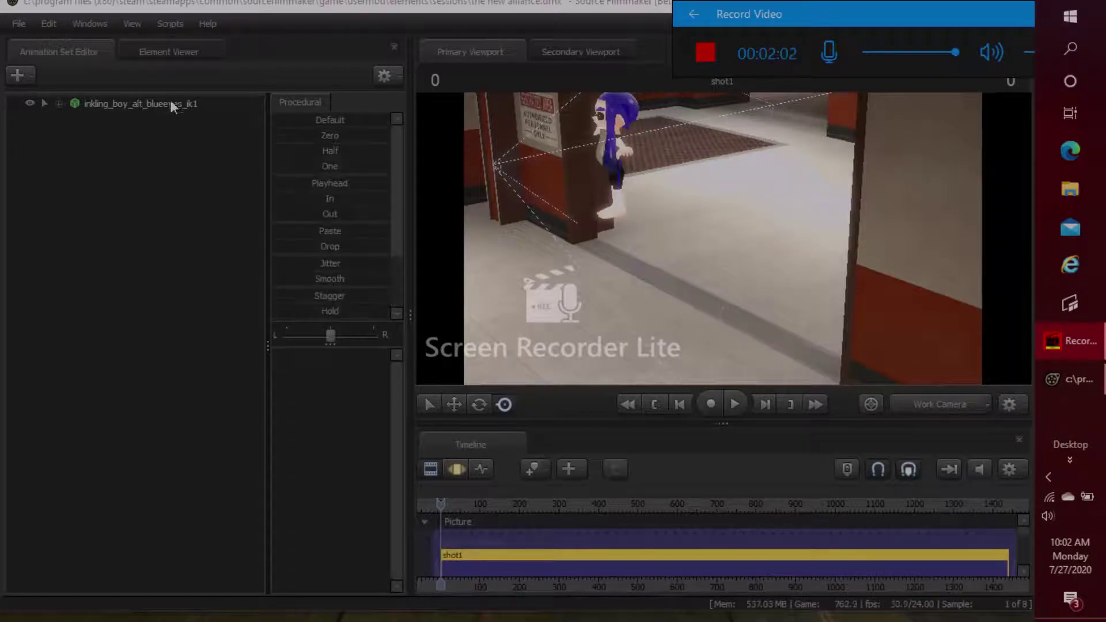
# Step: Expand the inkling boy's animation set and add override materials to it
pyautogui.click(55, 102)
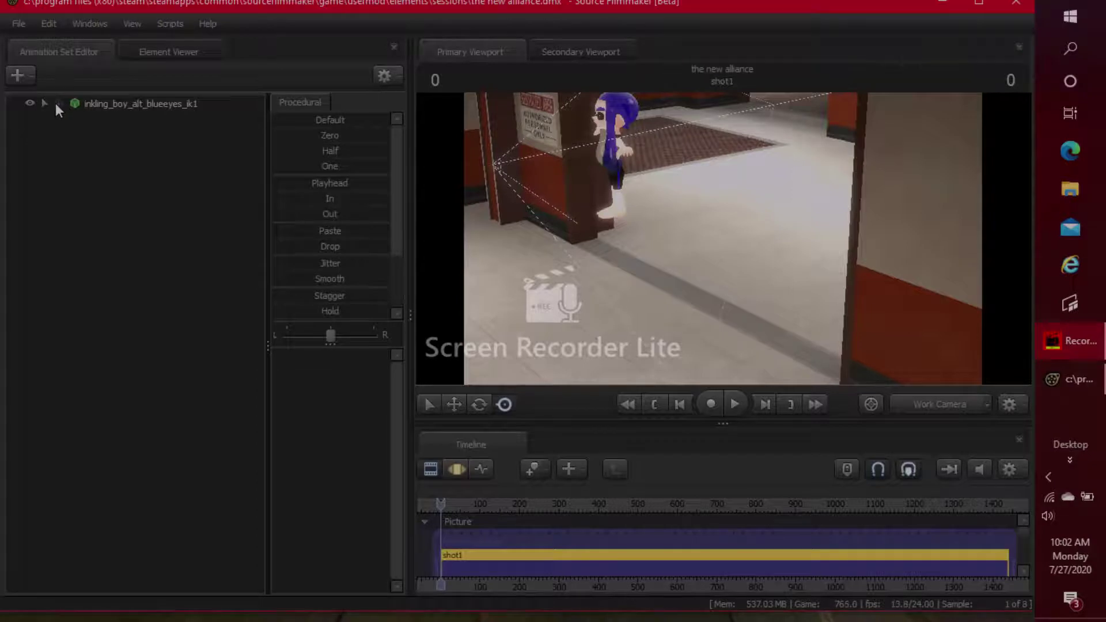
pyautogui.click(57, 104)
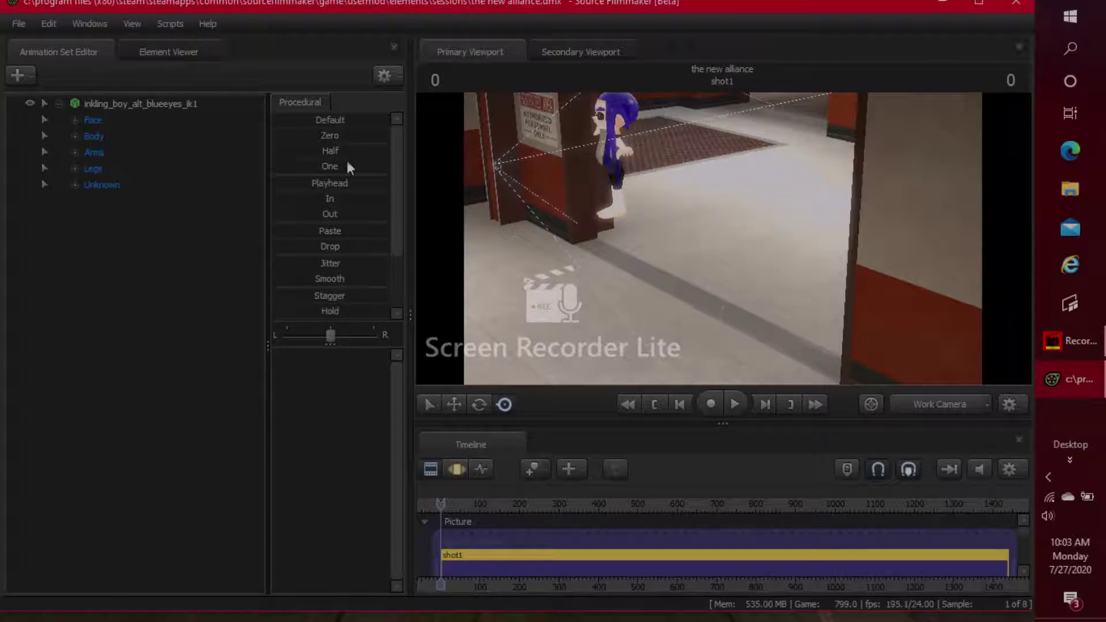
pyautogui.rightClick(185, 110)
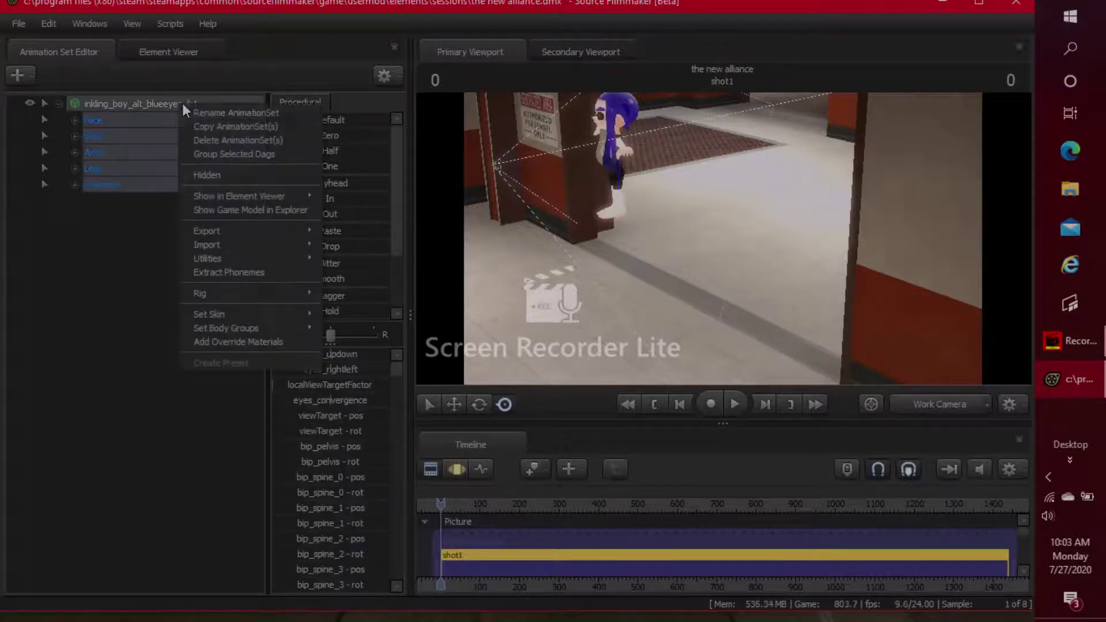
pyautogui.moveTo(299, 265)
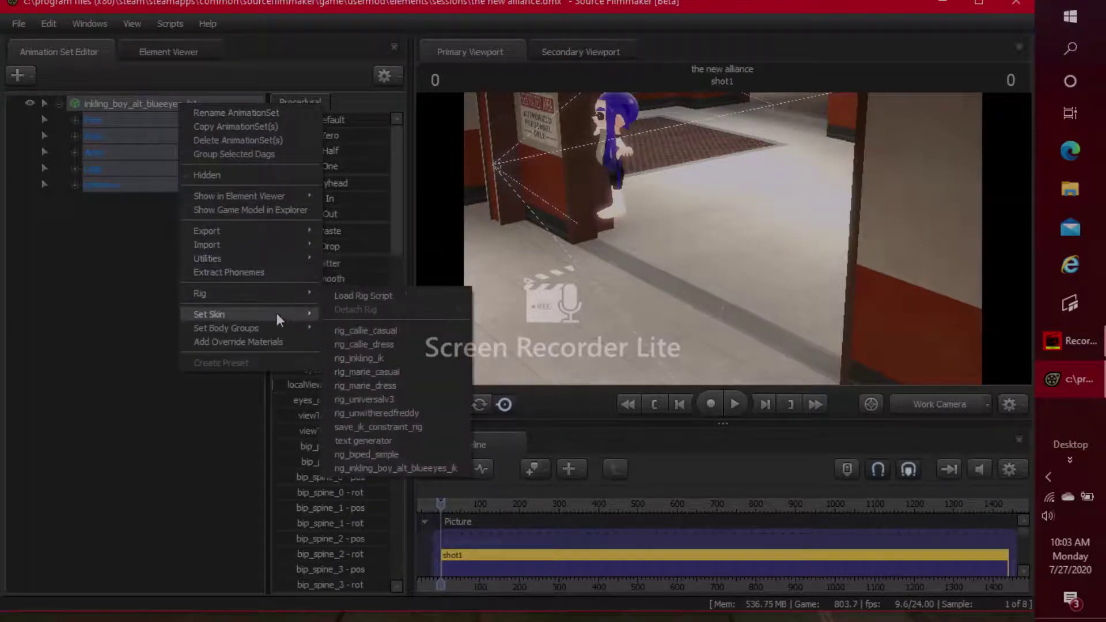
pyautogui.click(270, 345)
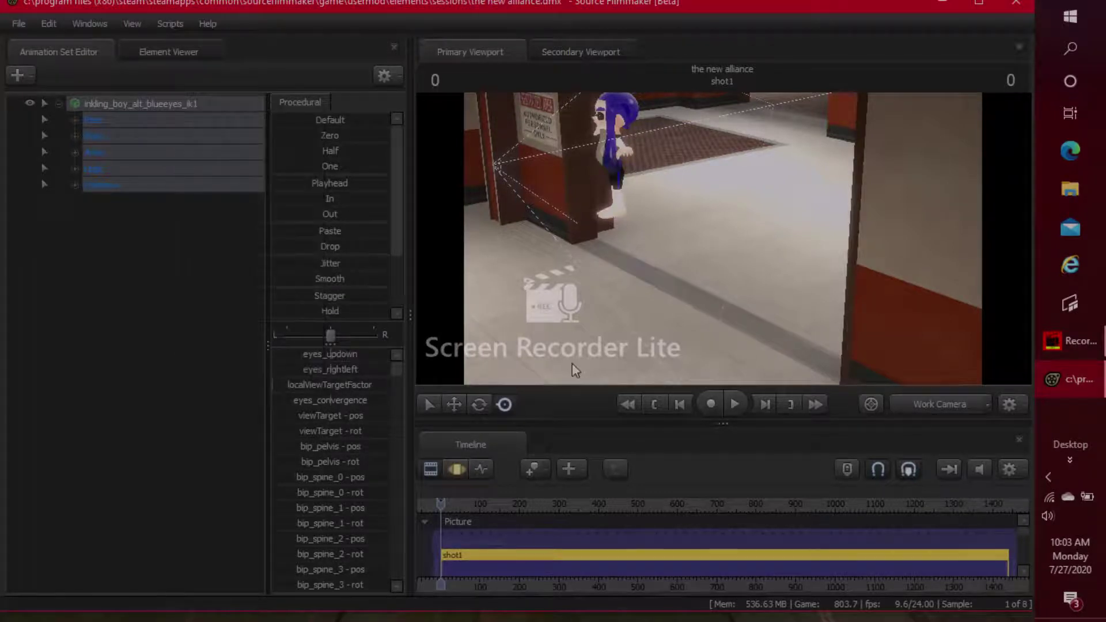
# Step: Show the inkling boy's game model in the Element Viewer
pyautogui.moveTo(1082, 375)
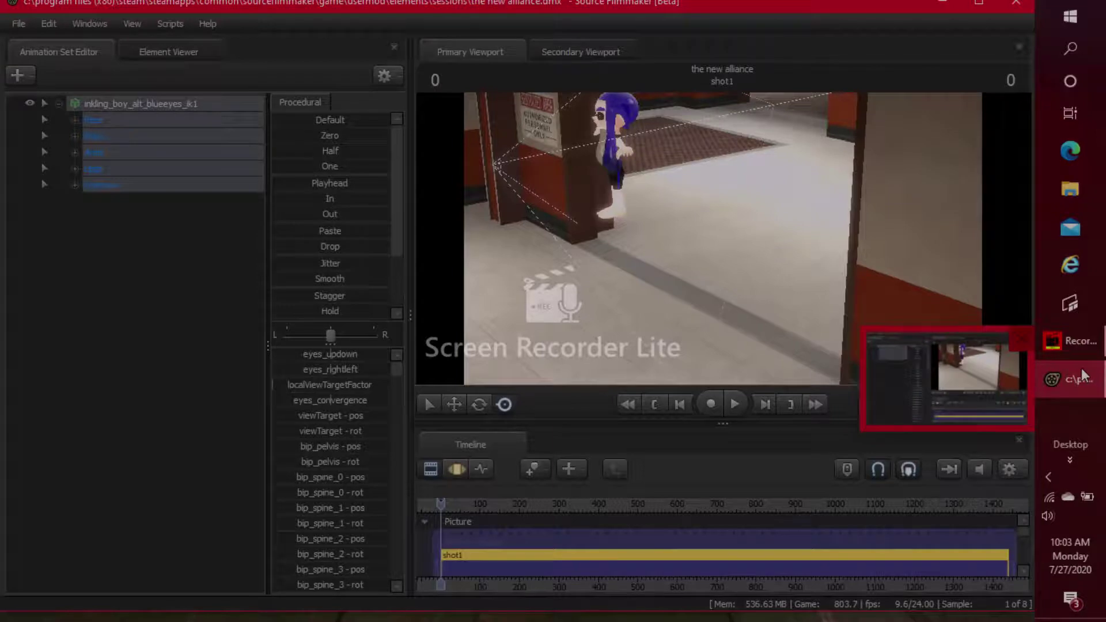
pyautogui.click(1073, 342)
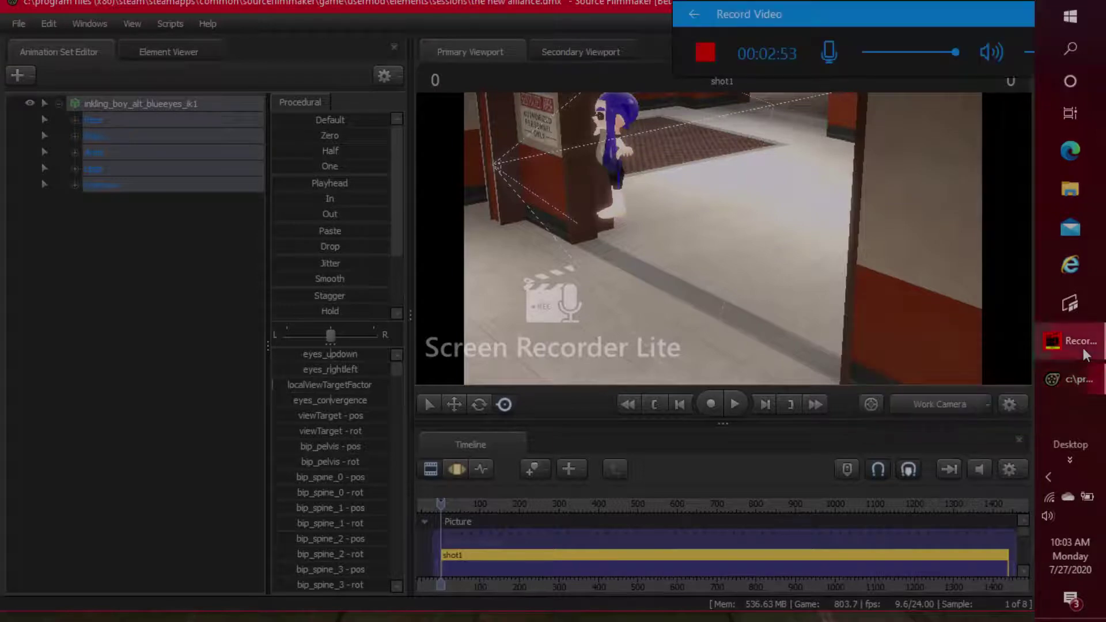
pyautogui.click(168, 101)
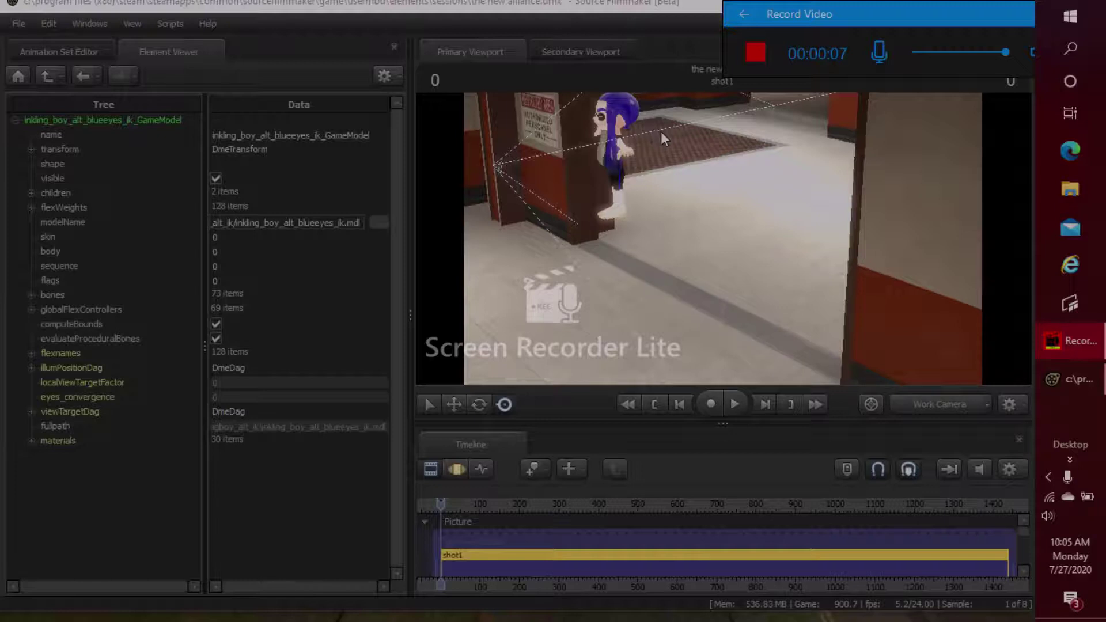
# Step: Expand the game model's materials list and unfold the inkling_boy_teamcolor2_alt and inkling_boy_teamcolor_alt materials
pyautogui.click(33, 442)
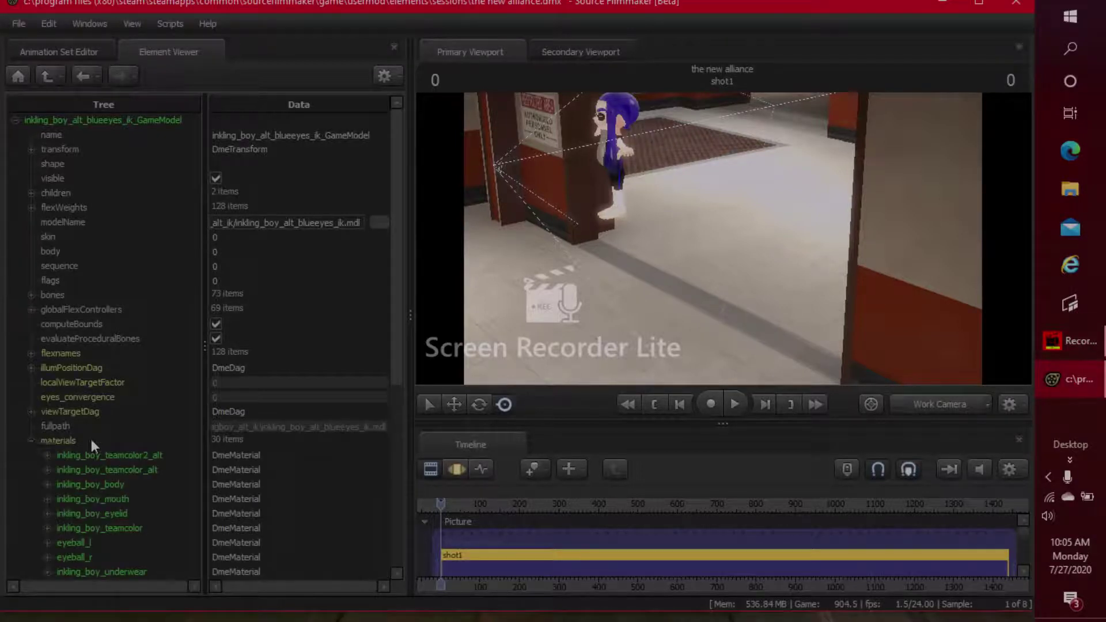
pyautogui.scroll(-3, 60, 326)
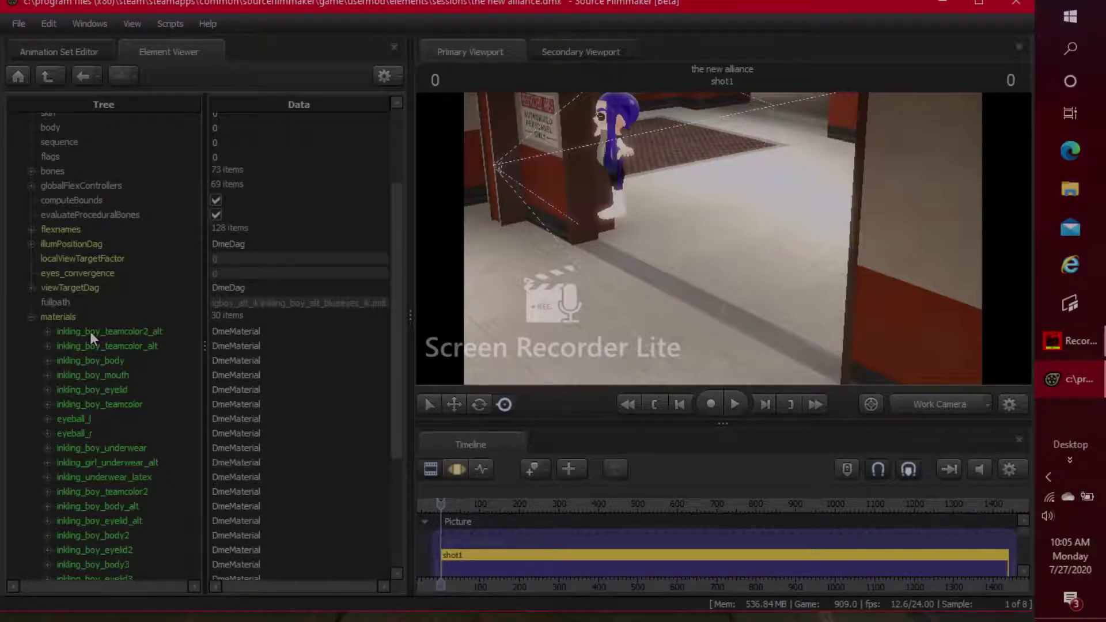
pyautogui.scroll(-4, 173, 321)
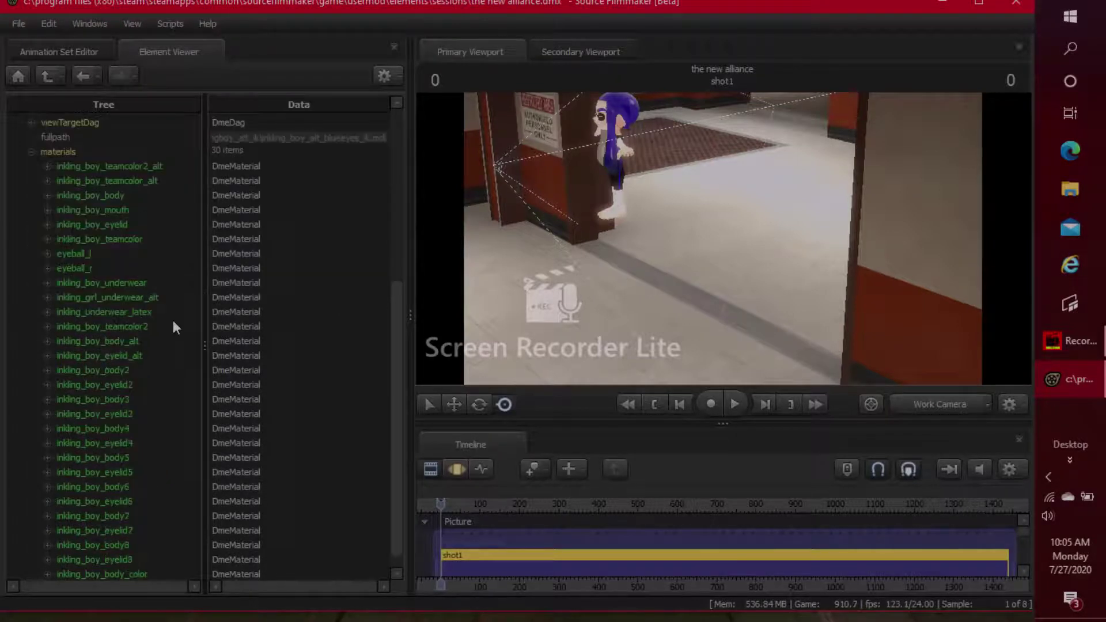
pyautogui.scroll(2, 49, 257)
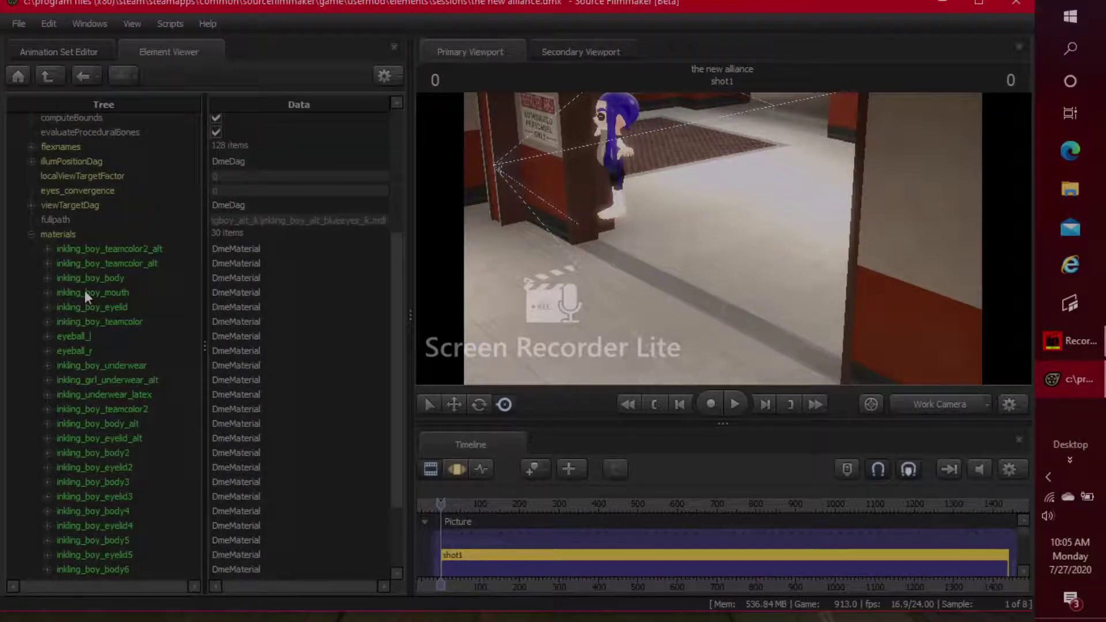
pyautogui.click(46, 248)
pyautogui.click(47, 306)
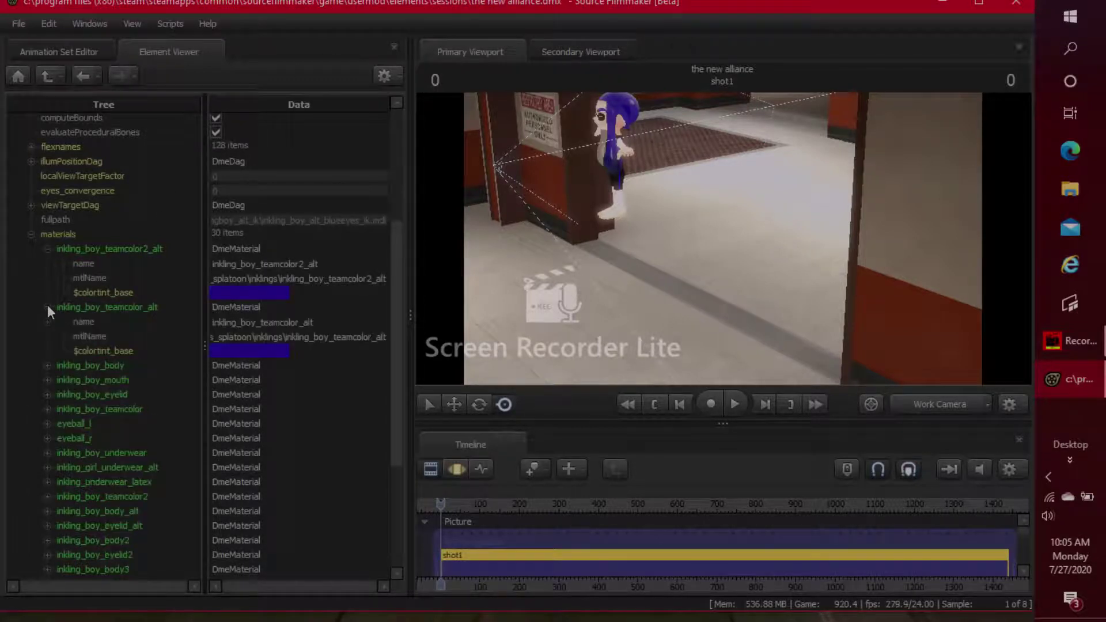
# Step: Add a float attribute named $alpha to the inkling_boy_teamcolor2_alt material
pyautogui.click(155, 250)
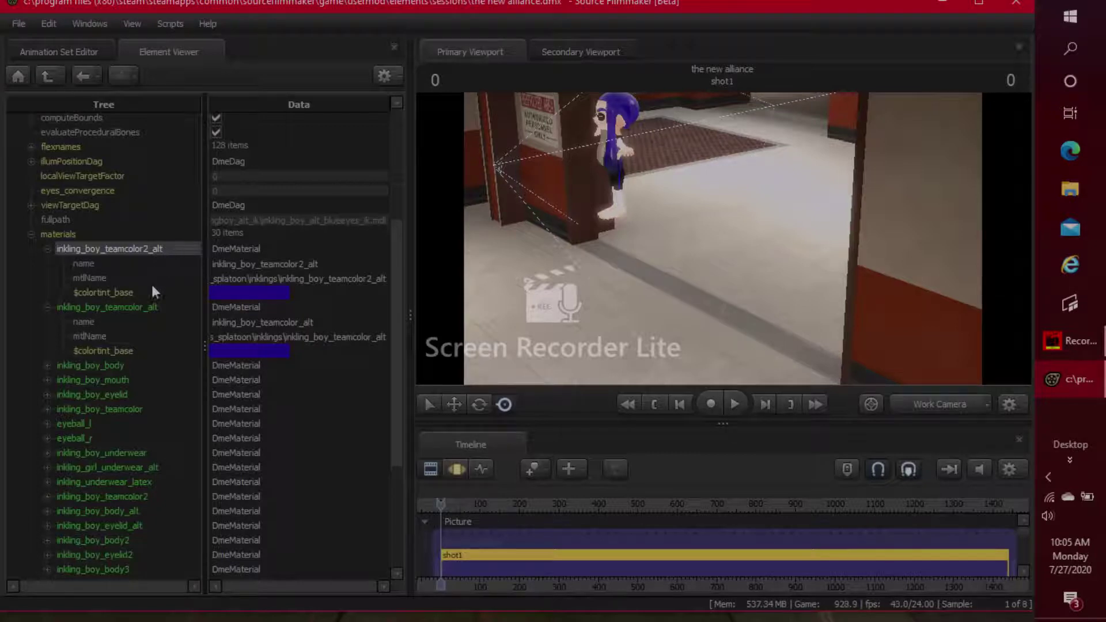
pyautogui.rightClick(154, 248)
pyautogui.moveTo(202, 366)
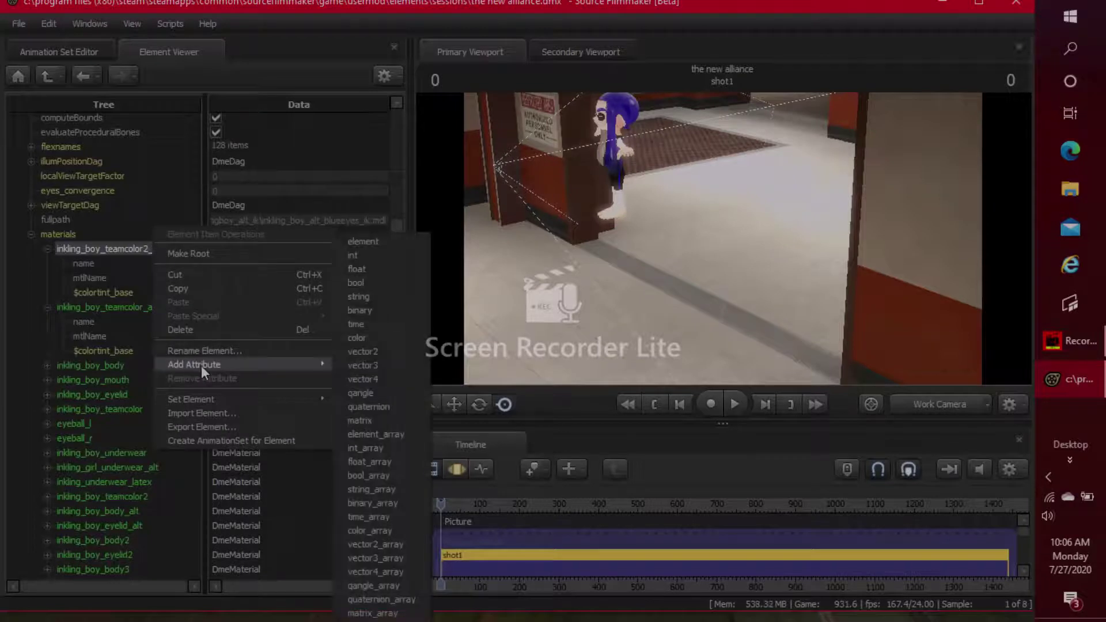
pyautogui.click(372, 268)
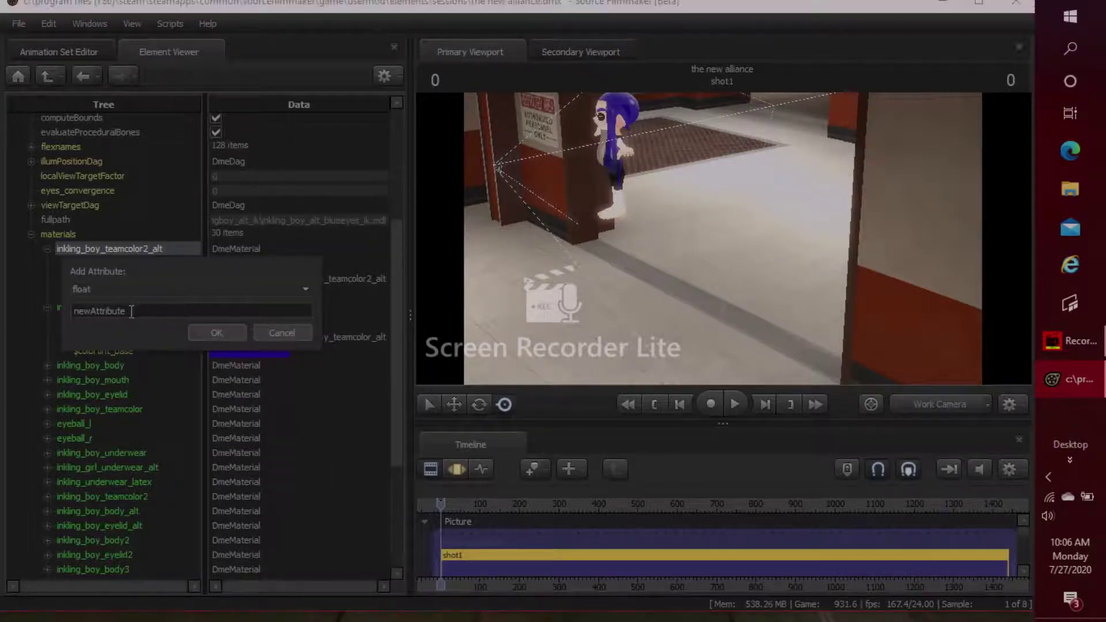
pyautogui.doubleClick(72, 310)
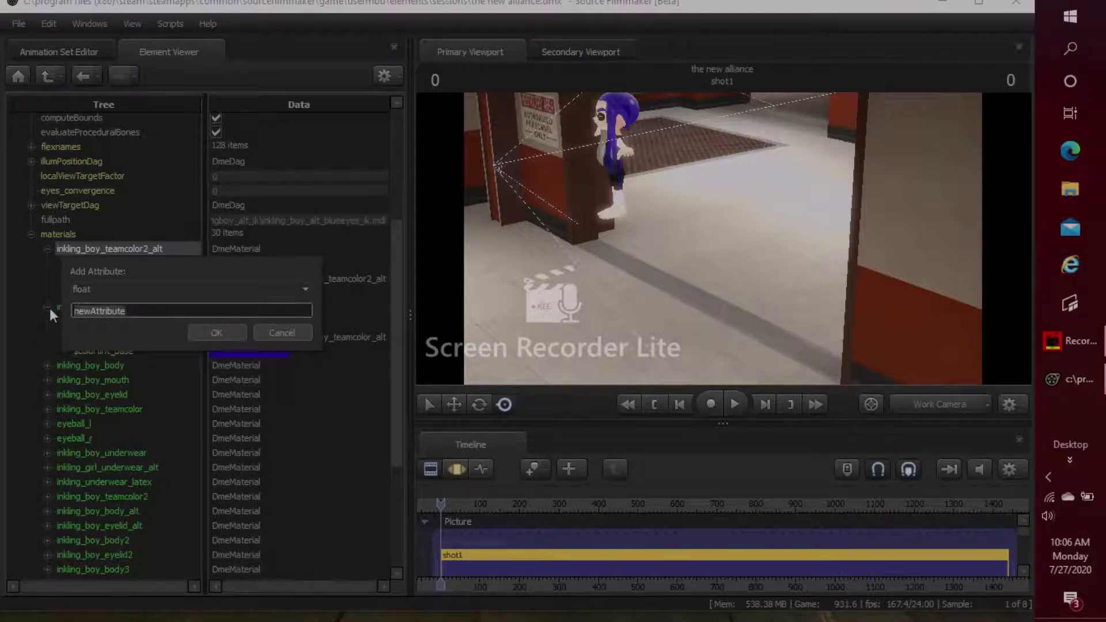
pyautogui.press('BackSpace')
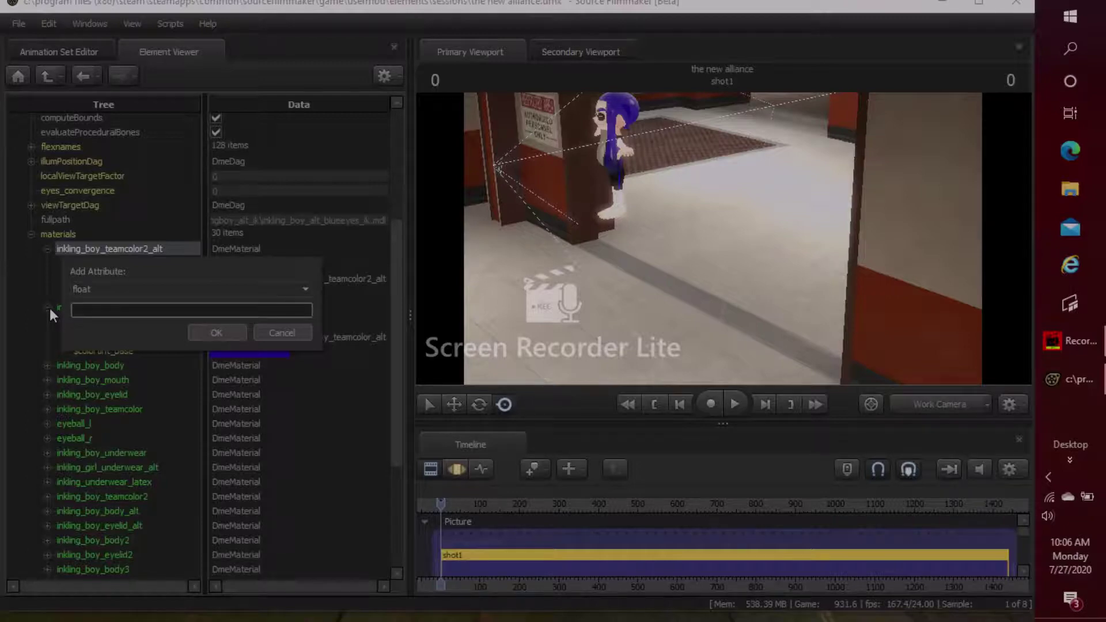
pyautogui.write('4alpha')
pyautogui.press('BackSpace')
pyautogui.write('$')
pyautogui.click(243, 329)
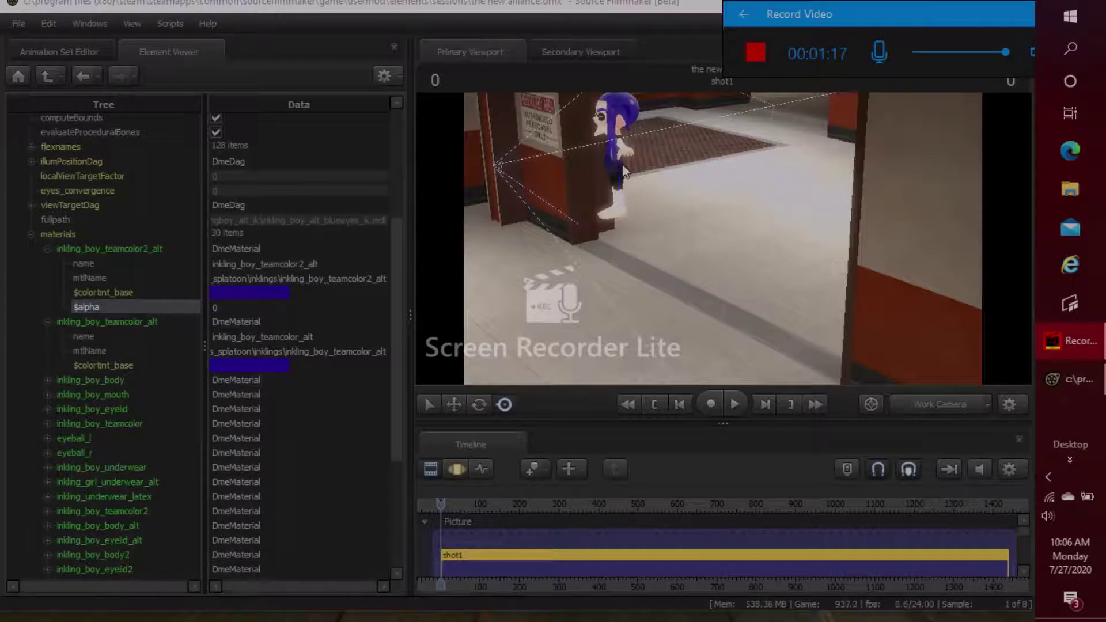
# Step: Add a float attribute named $alpha to the inkling_boy_teamcolor_alt material
pyautogui.click(151, 321)
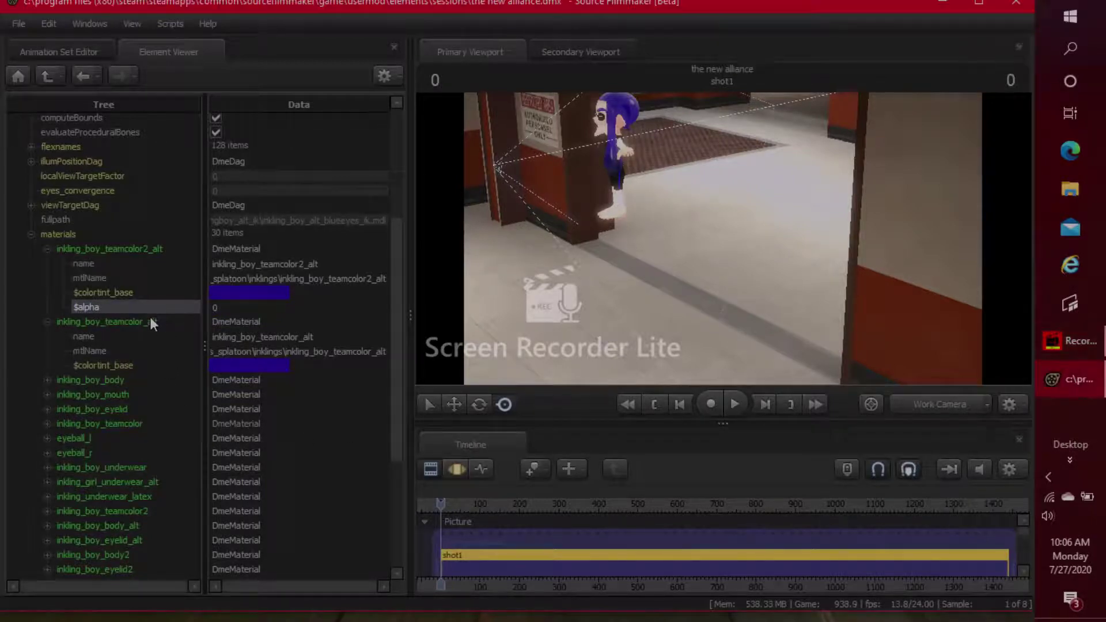
pyautogui.rightClick(154, 319)
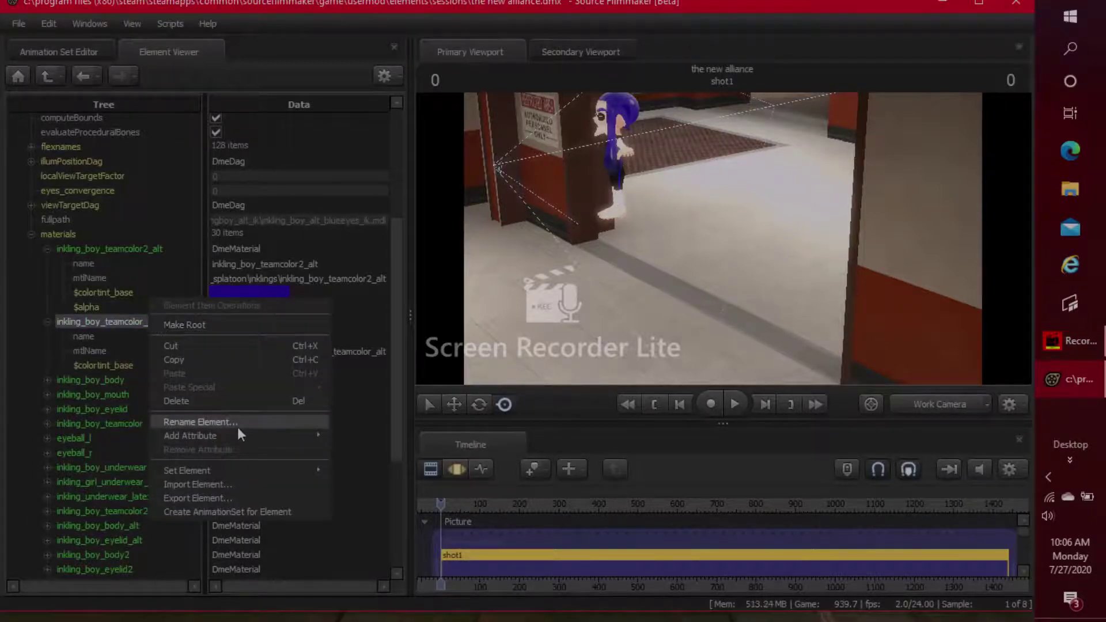
pyautogui.moveTo(247, 433)
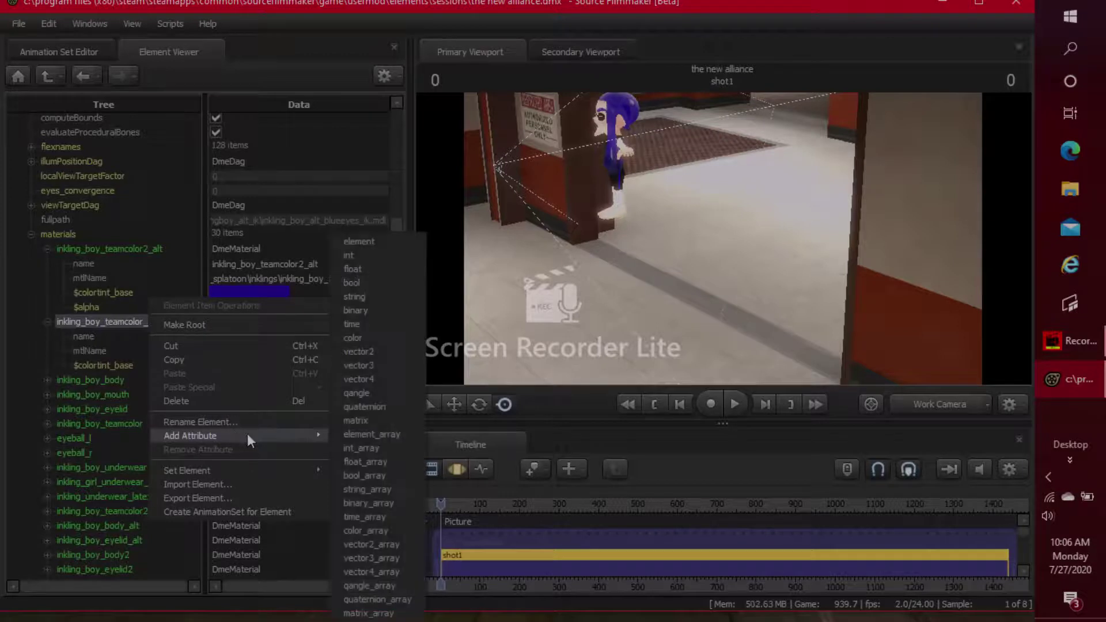
pyautogui.click(379, 269)
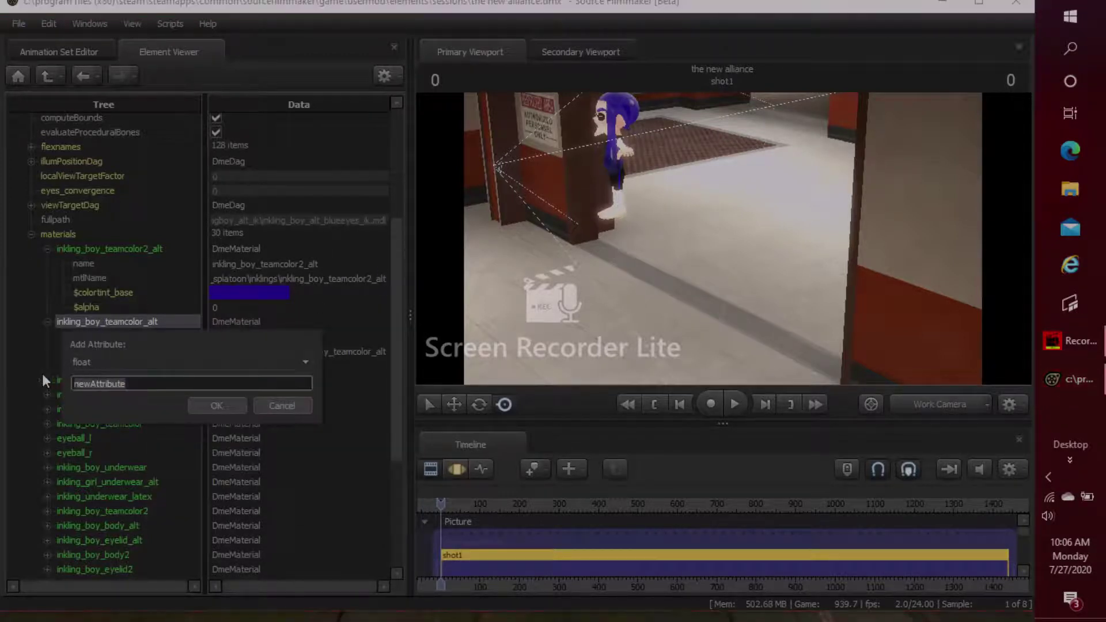
pyautogui.press('BackSpace')
pyautogui.write('$alpha')
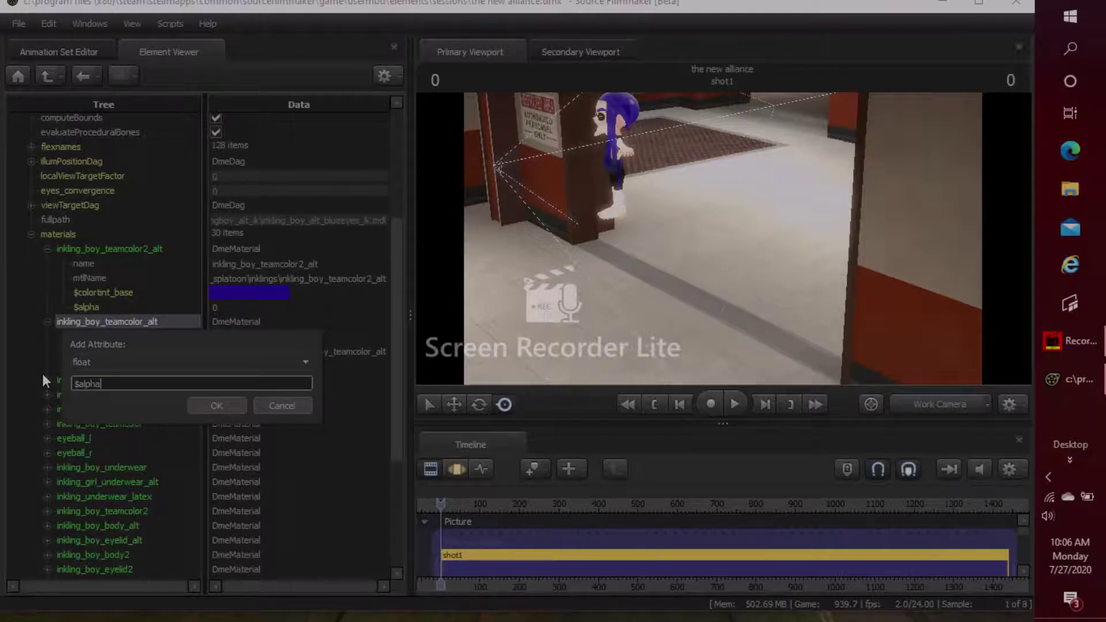
pyautogui.click(230, 409)
pyautogui.click(1062, 353)
pyautogui.click(1063, 352)
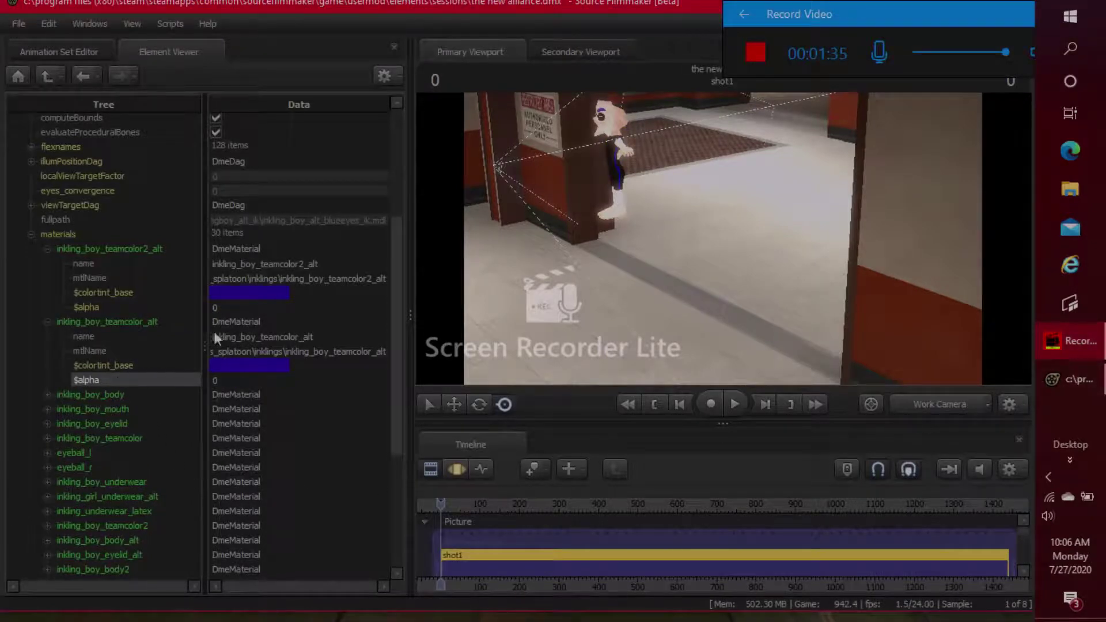
# Step: Recolor the inkling_boy_teamcolor material's $colortint_base to dark red with RGB 0.71, 0.05, 0.05
pyautogui.click(659, 232)
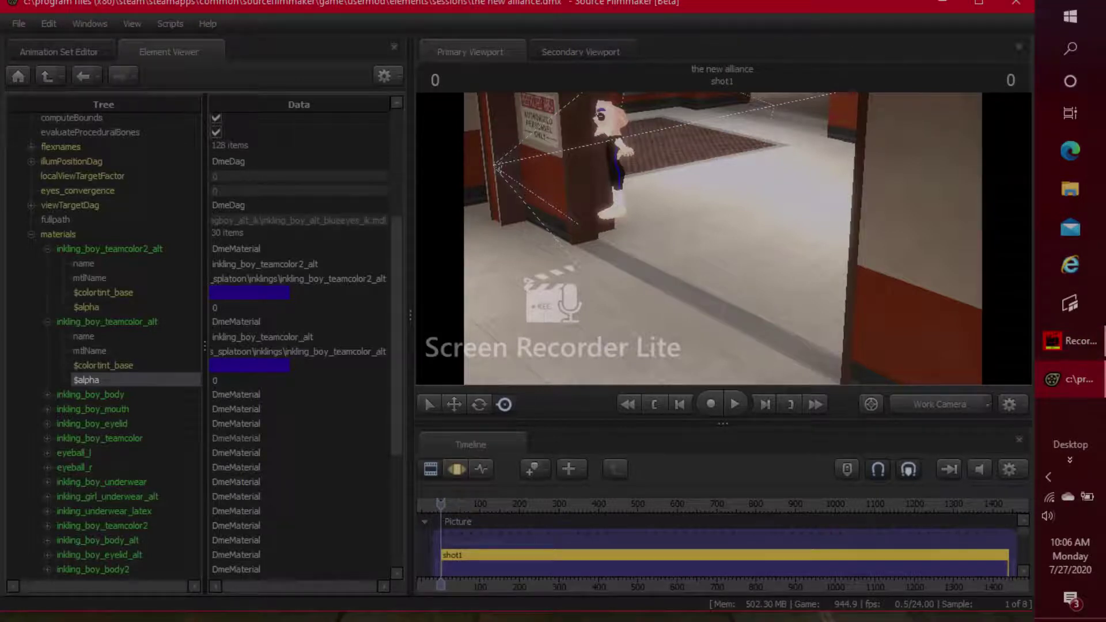
pyautogui.moveTo(733, 255); pyautogui.dragTo(733, 255)
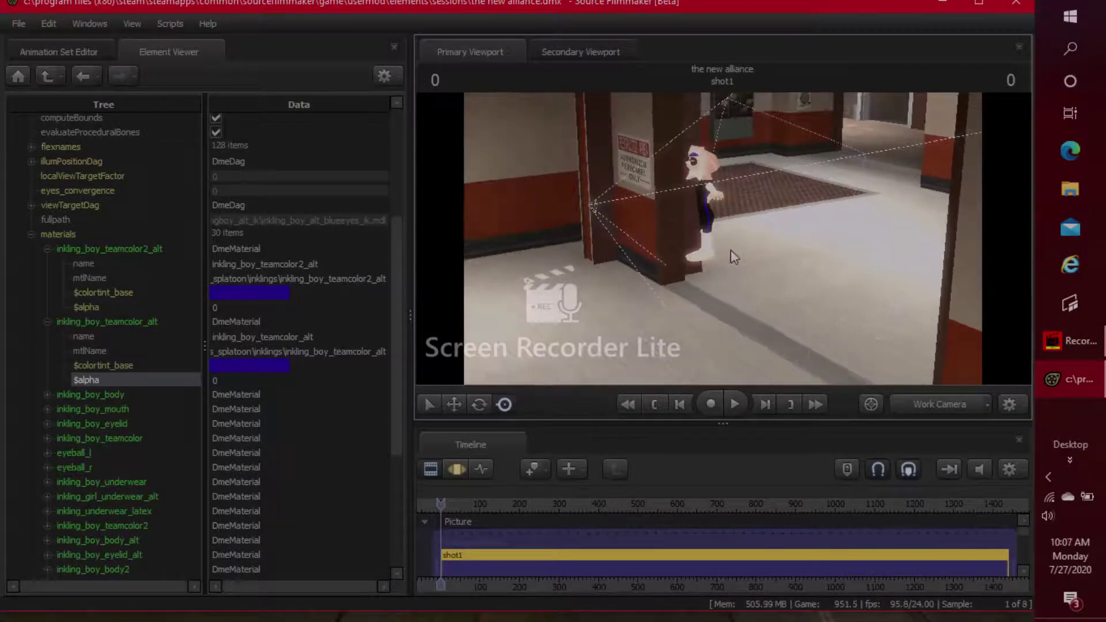
pyautogui.click(48, 438)
pyautogui.scroll(-5, 238, 305)
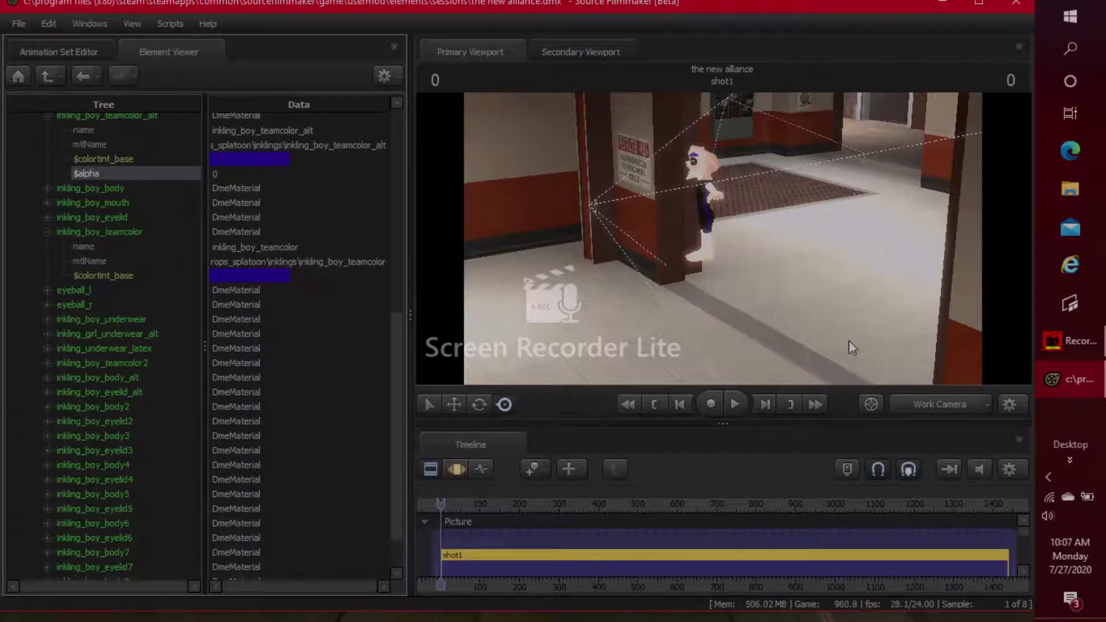
pyautogui.click(1098, 356)
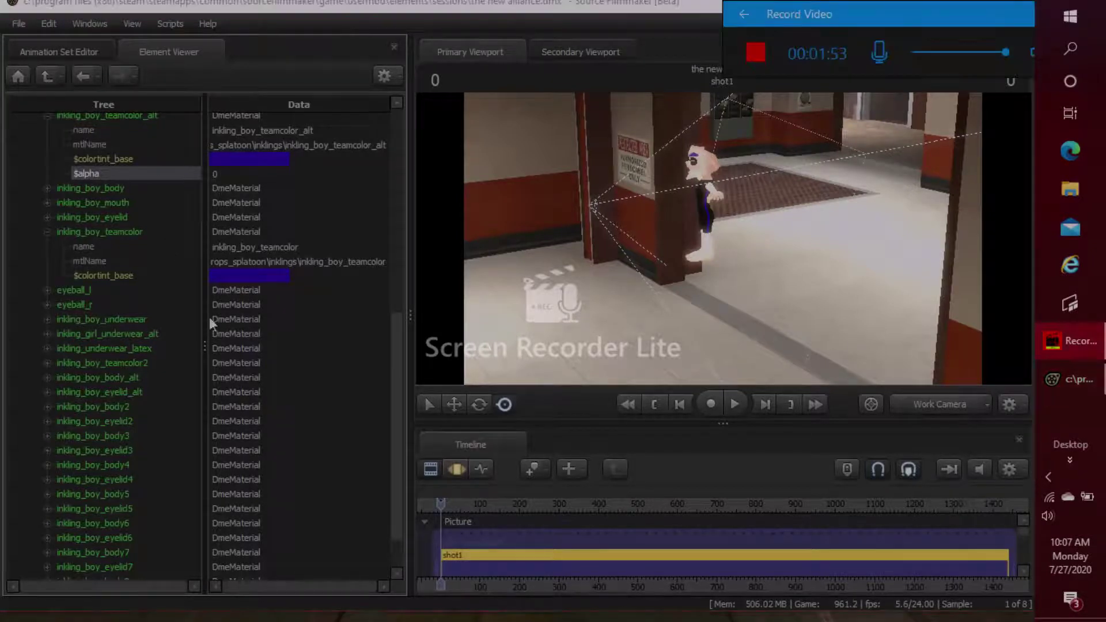
pyautogui.click(243, 272)
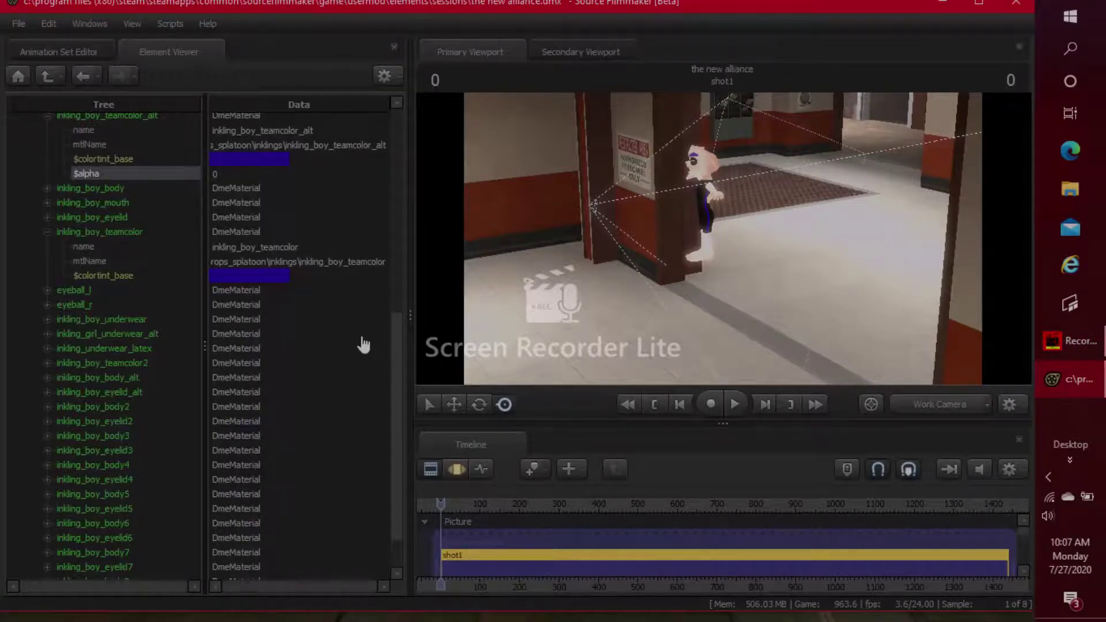
pyautogui.click(245, 274)
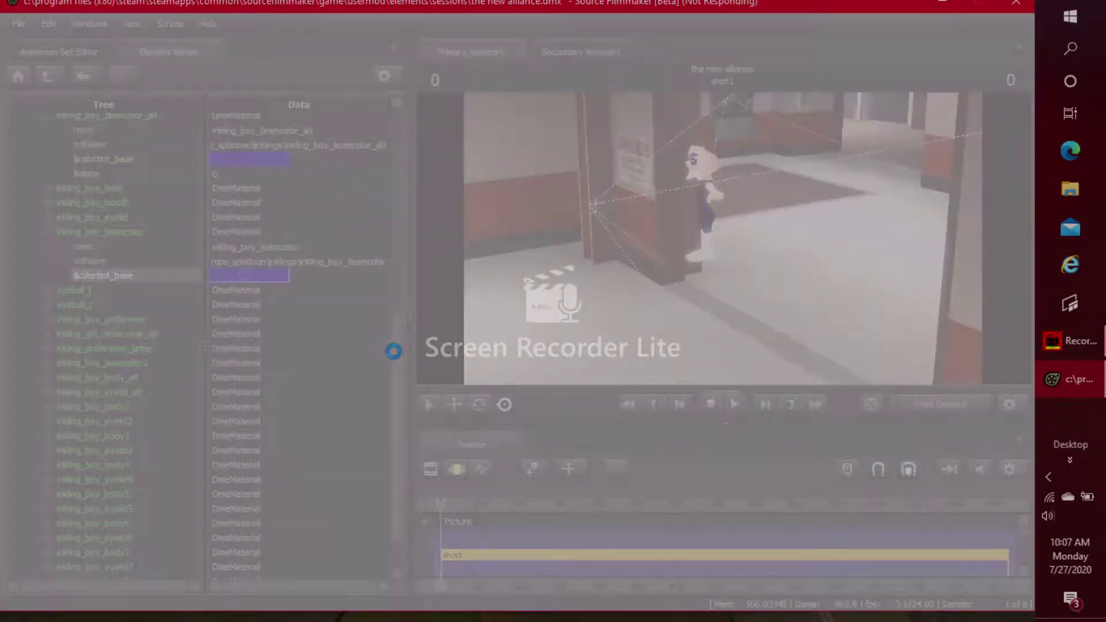
pyautogui.click(1056, 346)
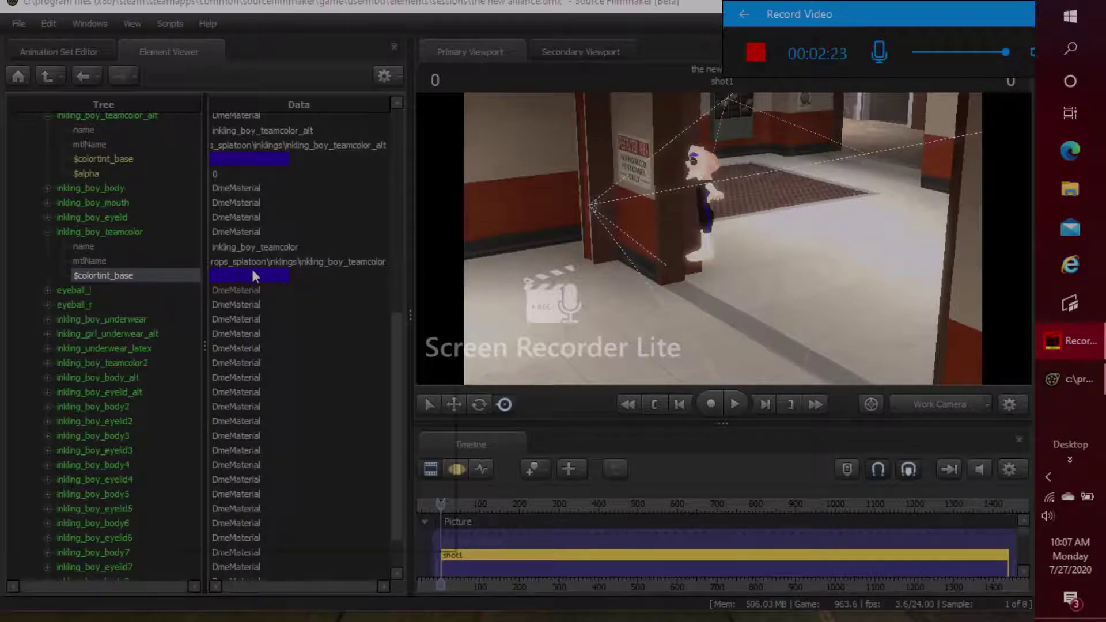
pyautogui.click(252, 271)
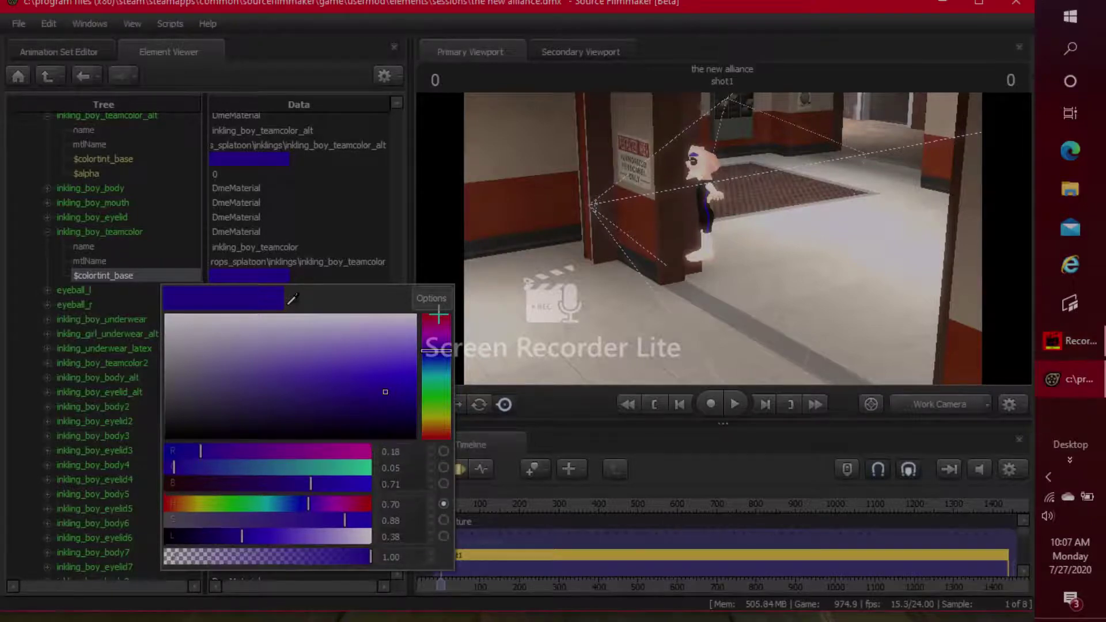
pyautogui.click(438, 315)
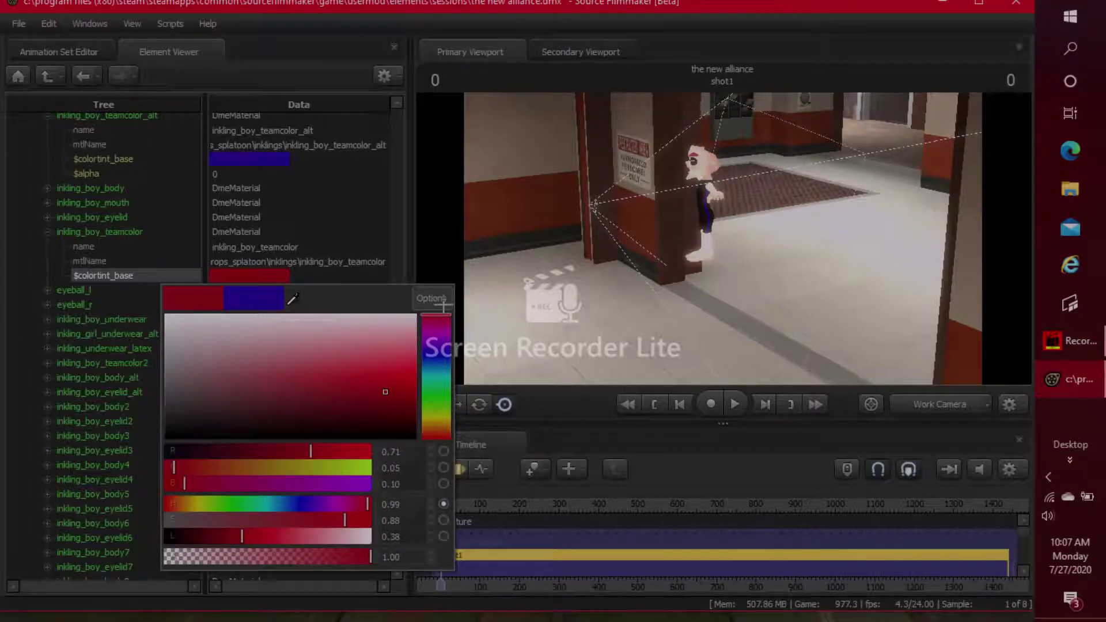
pyautogui.moveTo(443, 305); pyautogui.dragTo(442, 304)
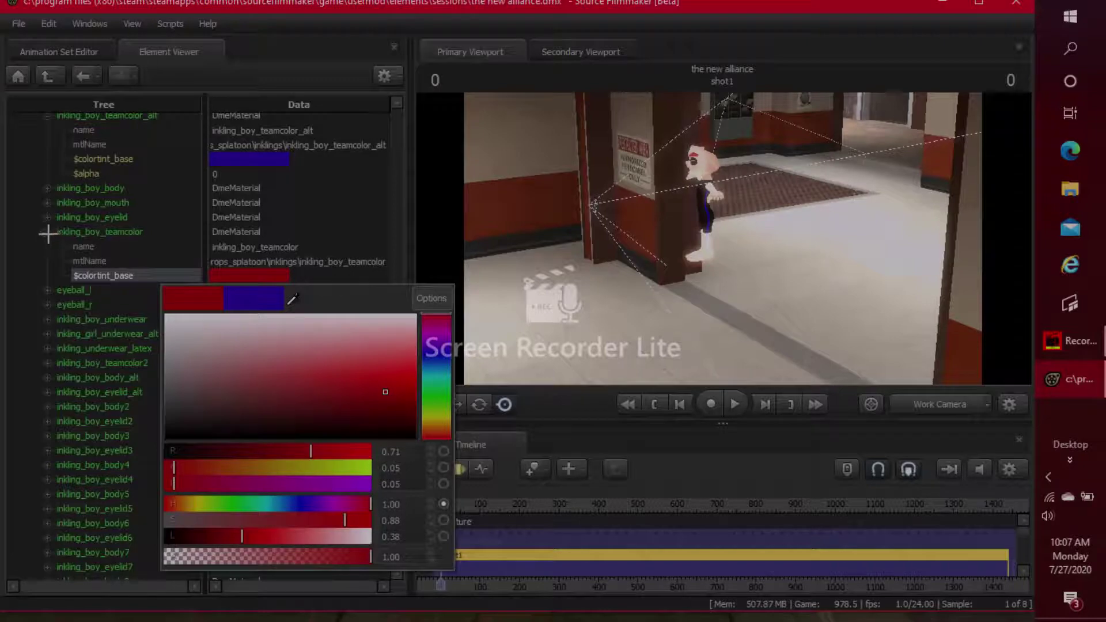
# Step: Change the inkling_boy_underwear material's $colortint_base to the same dark red, RGB 0.71, 0.05, 0.05, and collapse the material
pyautogui.click(46, 274)
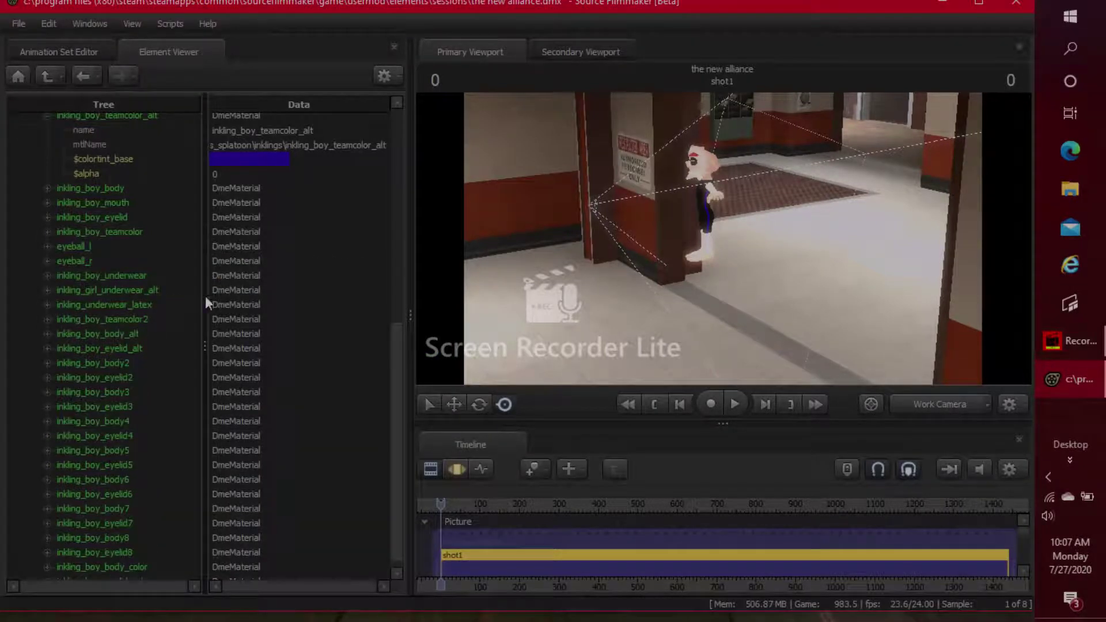
pyautogui.click(252, 321)
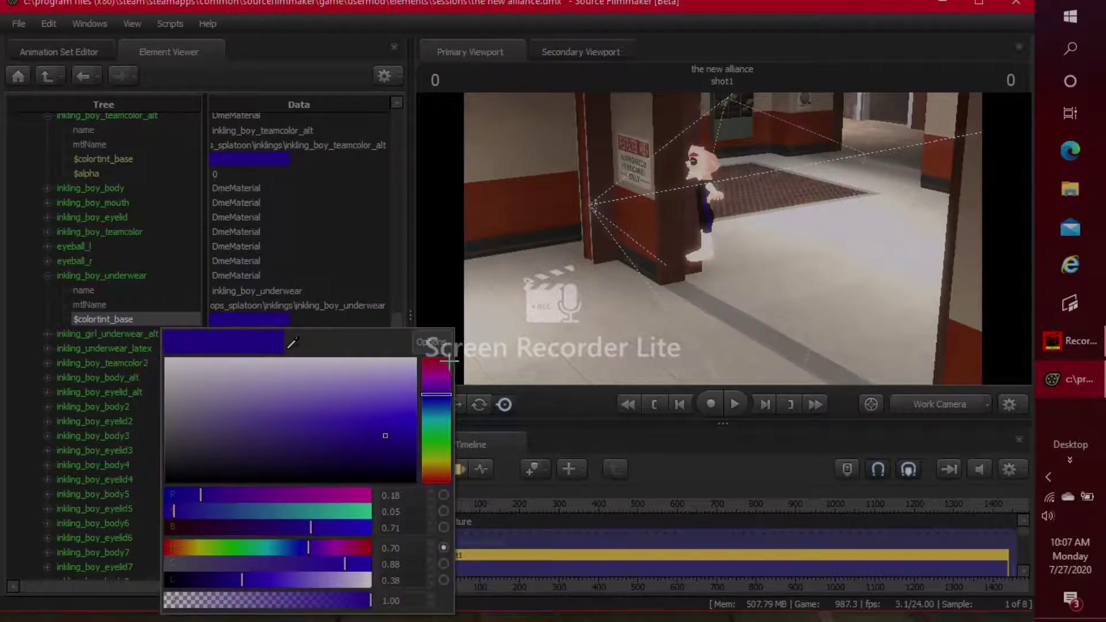
pyautogui.moveTo(449, 361); pyautogui.dragTo(438, 354)
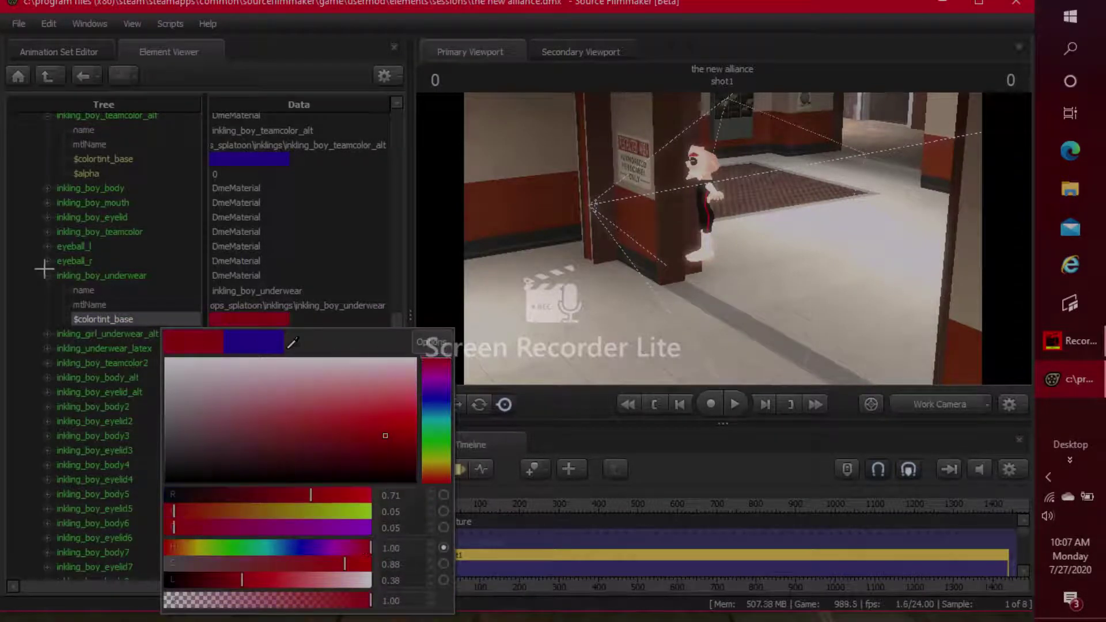
pyautogui.click(47, 276)
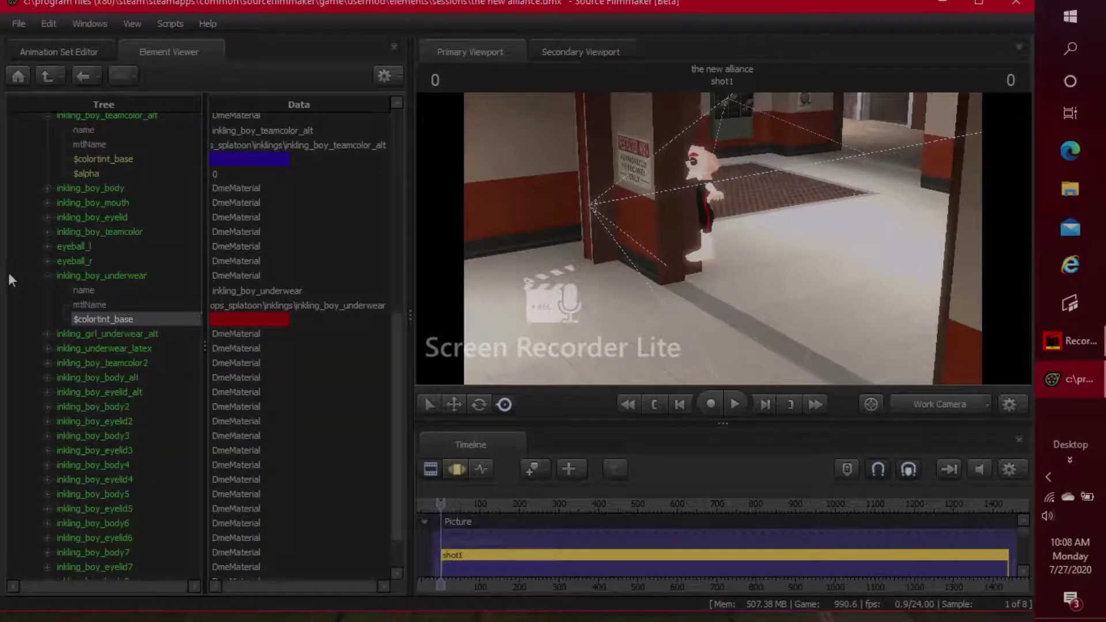
pyautogui.click(48, 275)
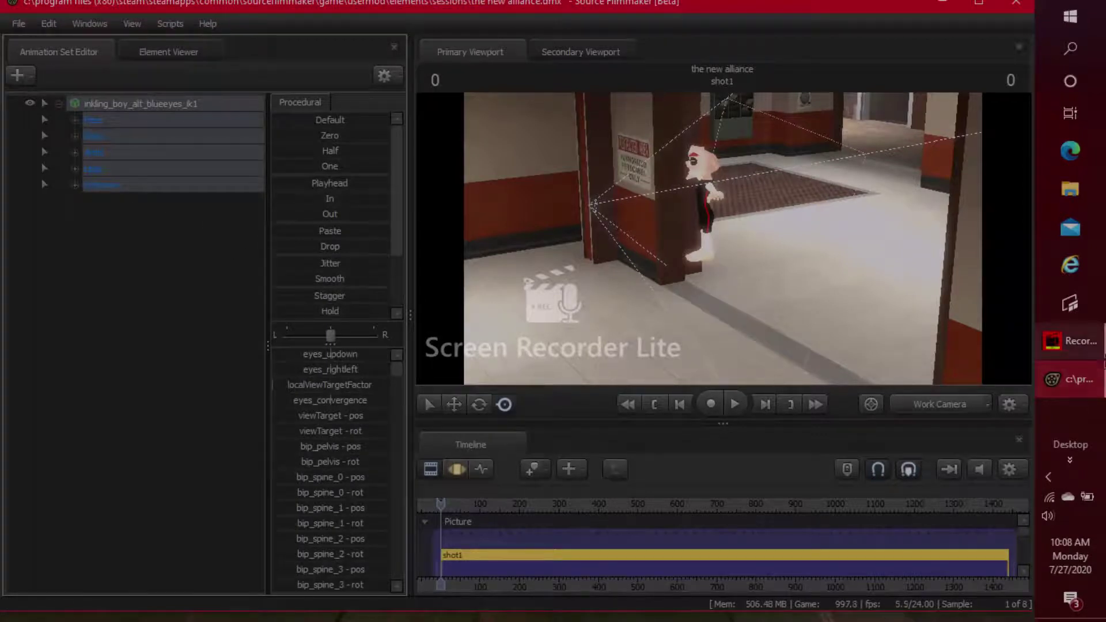
# Step: Lock moto_boots_ik1 to inkling_boy_alt_blueeyes_ik1 and zero the boots' controls so they fit on his feet
pyautogui.click(1066, 341)
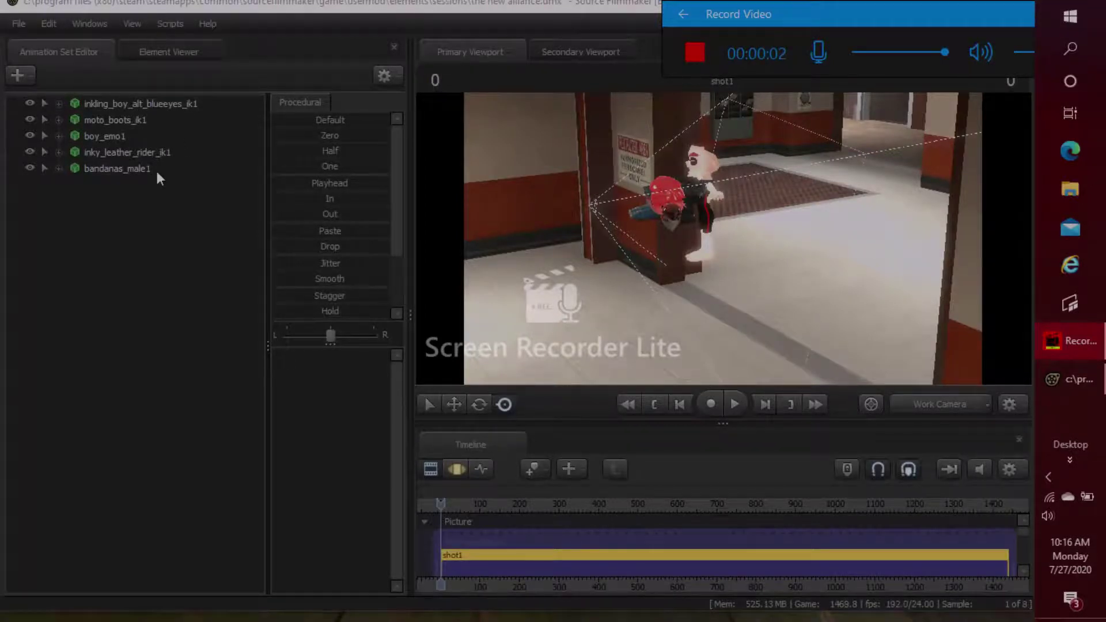
pyautogui.click(161, 103)
pyautogui.moveTo(169, 112); pyautogui.dragTo(168, 121)
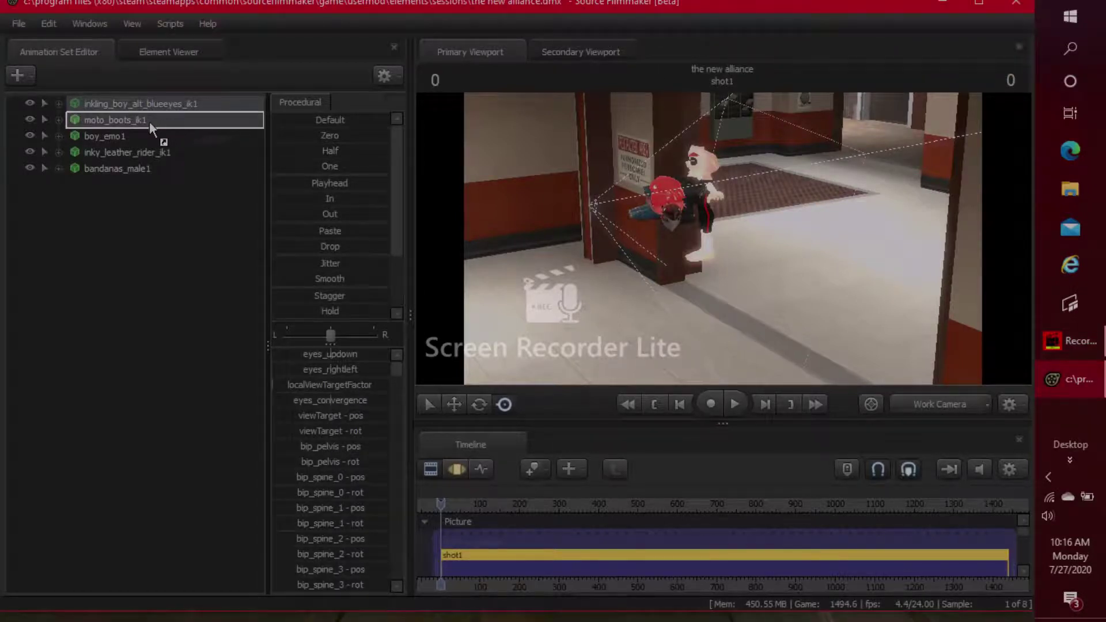
pyautogui.moveTo(144, 121); pyautogui.dragTo(144, 121)
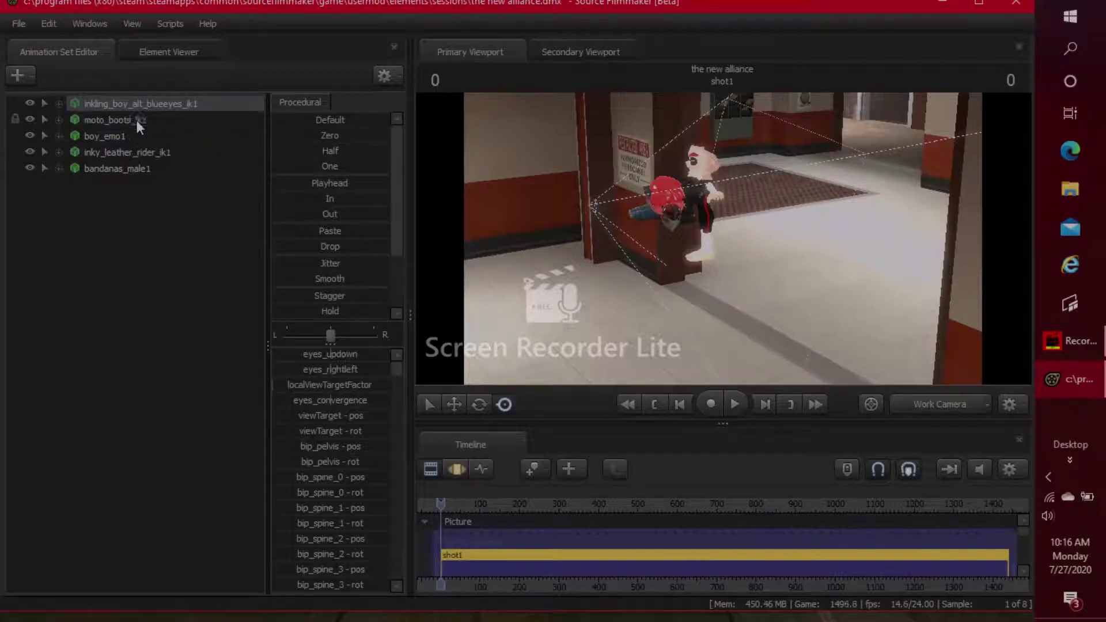
pyautogui.click(21, 119)
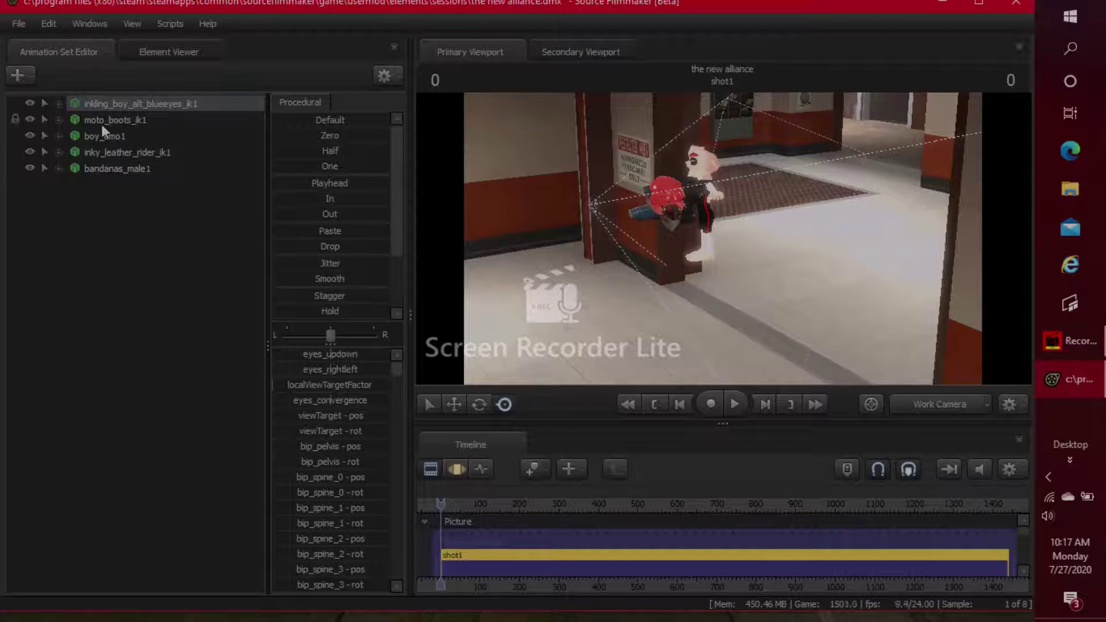
pyautogui.click(148, 120)
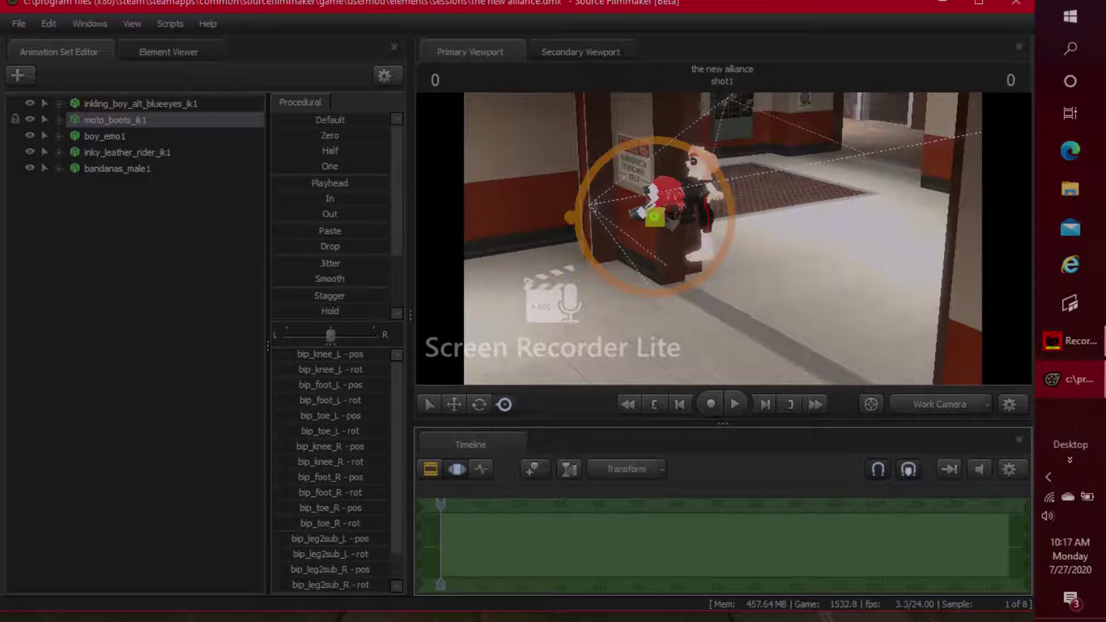
pyautogui.moveTo(322, 136); pyautogui.dragTo(387, 136)
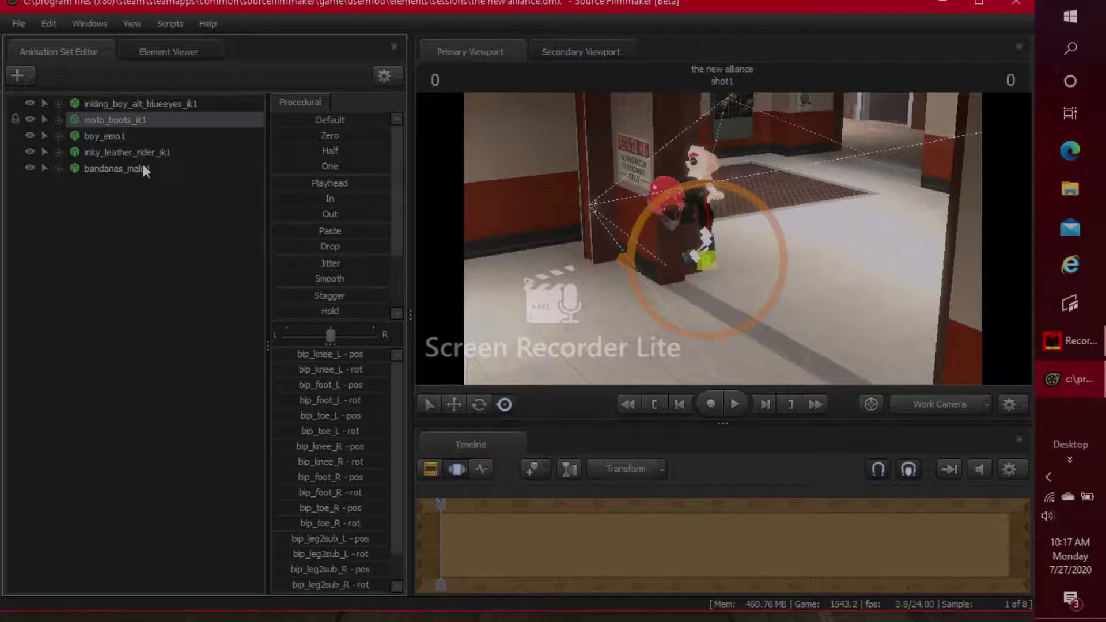
# Step: Lock boy_emo1 to the inkling boy and zero its Body controls to place the hair on his head
pyautogui.click(119, 139)
pyautogui.click(59, 135)
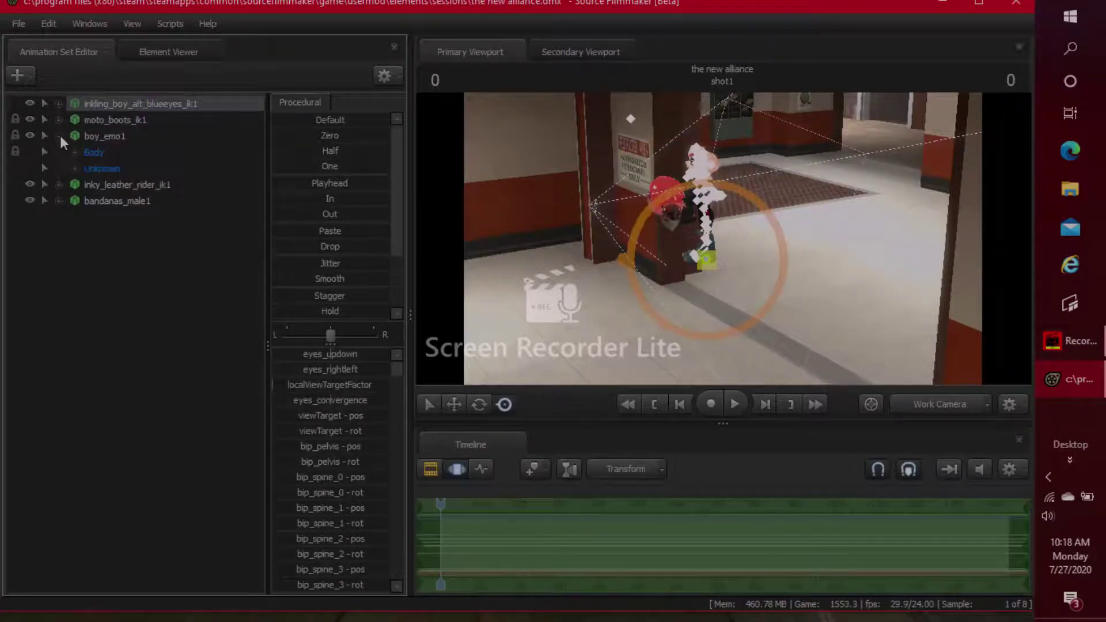
pyautogui.click(88, 151)
pyautogui.moveTo(296, 136); pyautogui.dragTo(339, 136)
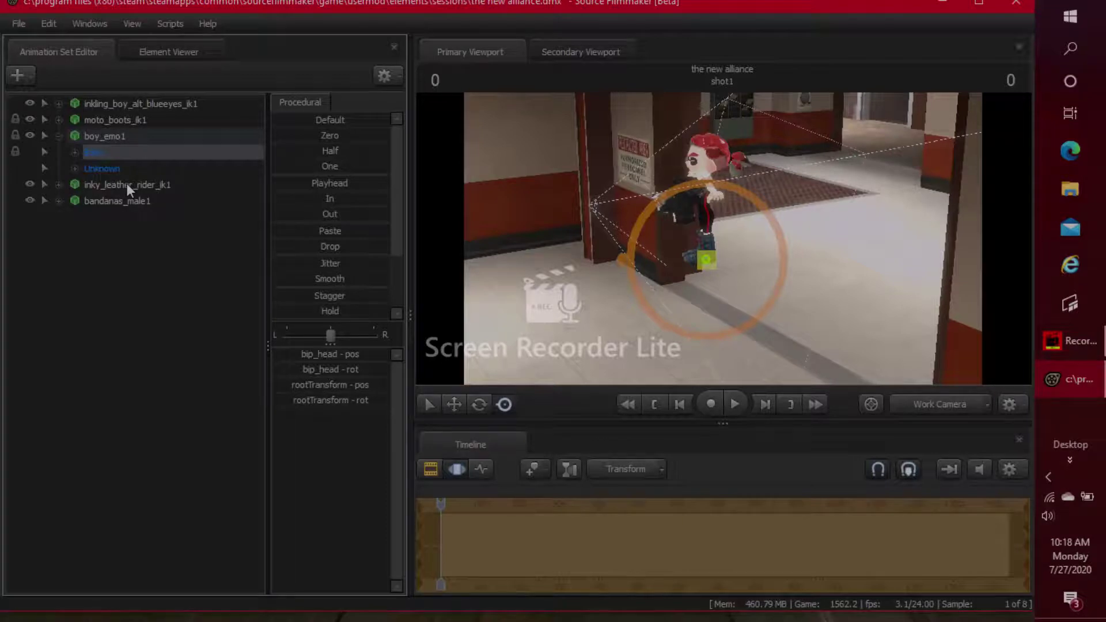
# Step: Lock inky_leather_rider_ik1 to the inkling boy and zero its controls to fit the jacket on his body
pyautogui.moveTo(127, 104); pyautogui.dragTo(139, 181)
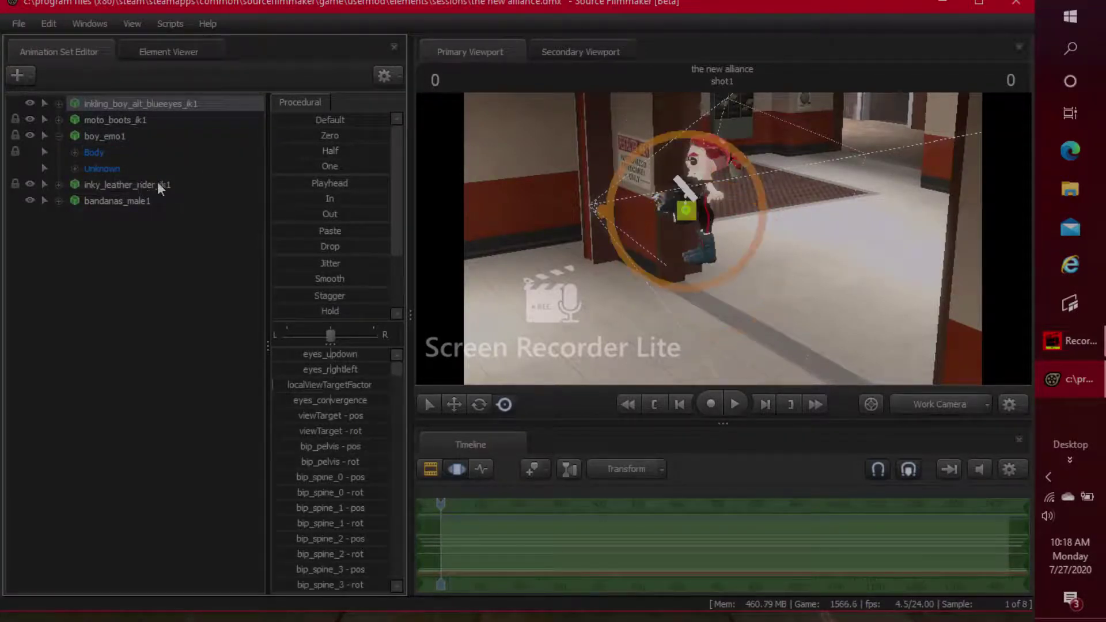
pyautogui.click(157, 181)
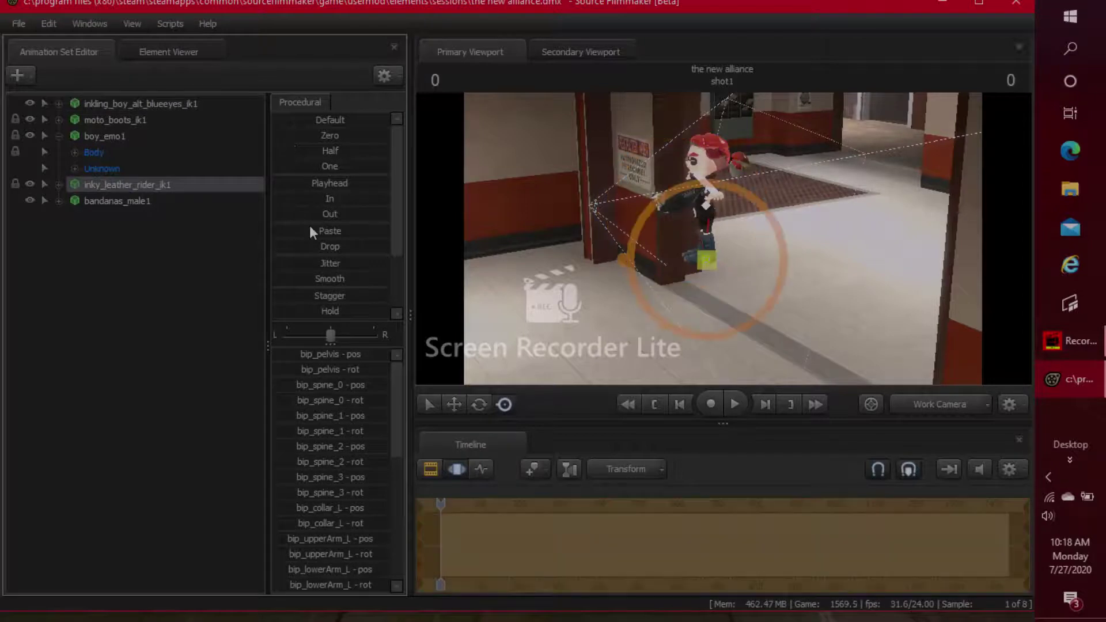
# Step: Lock bandanas_male1 to the inkling boy, zero its controls to fit his face, and collapse the boy_emo1 group
pyautogui.click(171, 203)
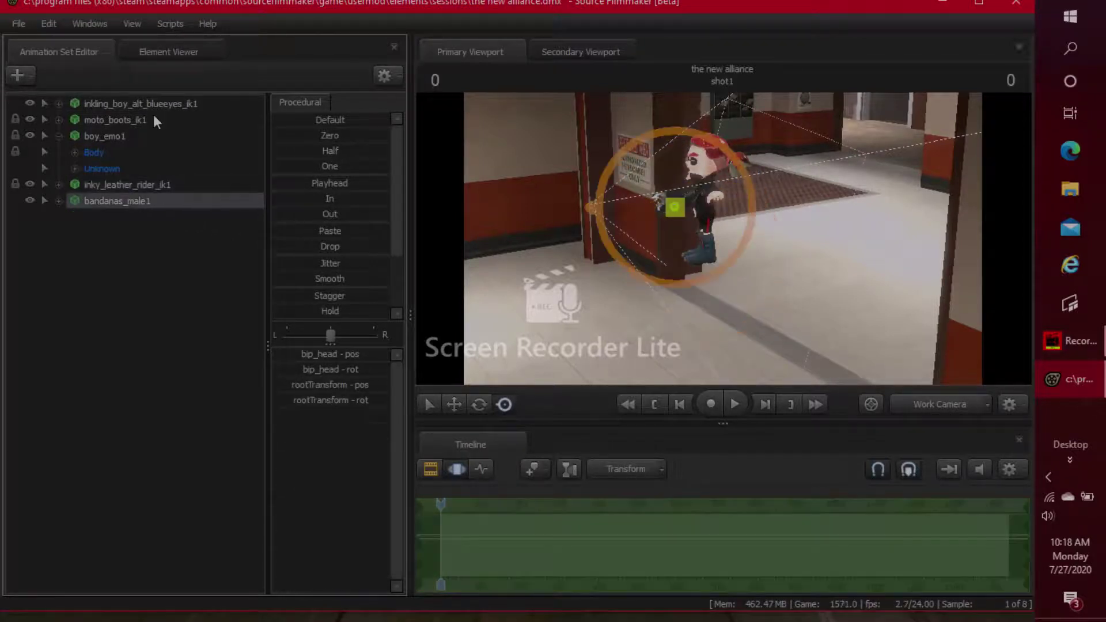
pyautogui.click(151, 199)
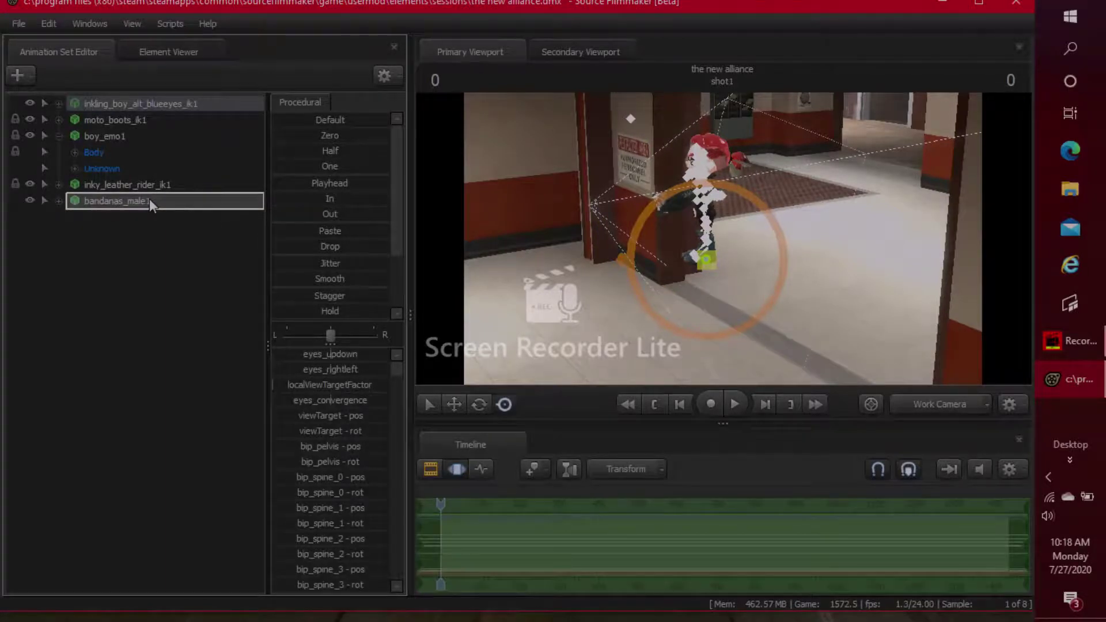
pyautogui.click(150, 199)
pyautogui.moveTo(287, 138); pyautogui.dragTo(312, 137)
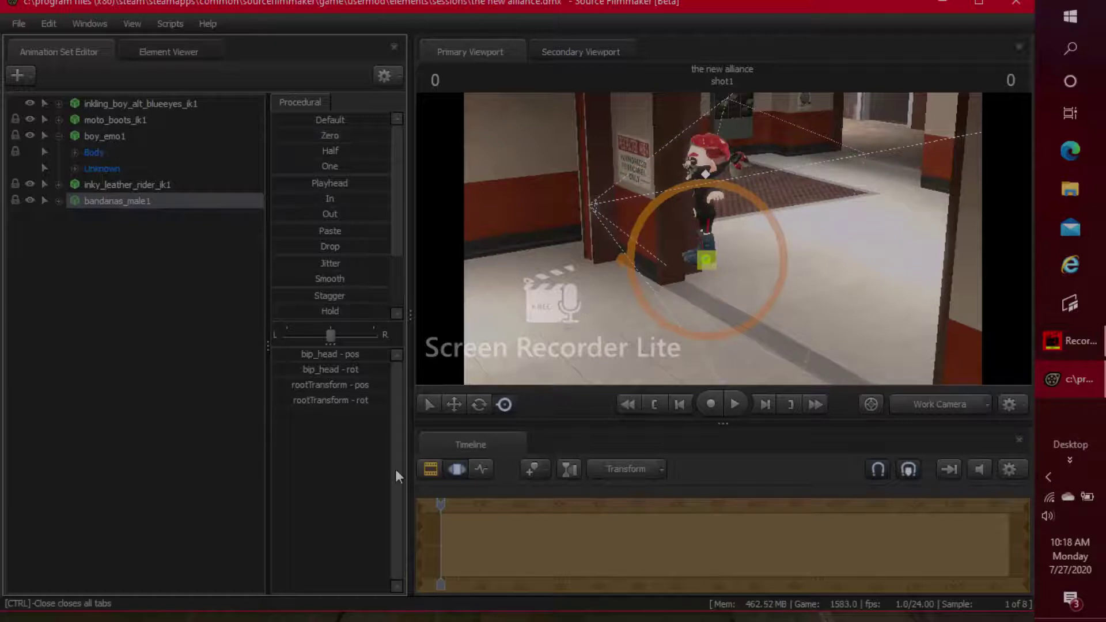
pyautogui.click(57, 136)
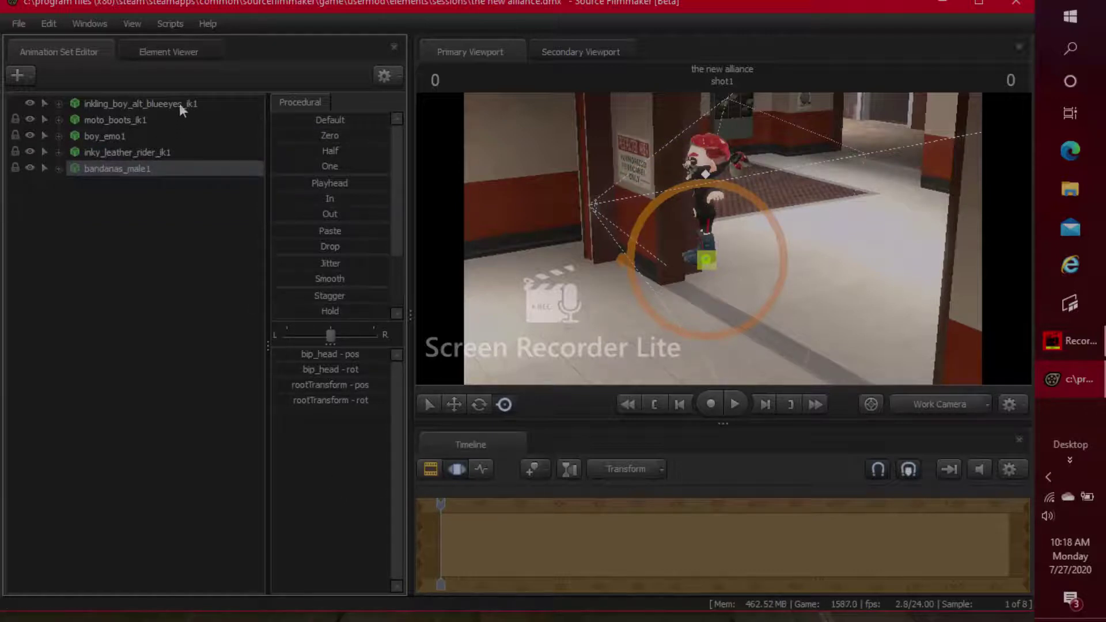
# Step: Select inkling_boy_alt_blueeyes_ik1 and inspect the fit of his hair, bandana, jacket and boots up close in the primary viewport
pyautogui.click(179, 102)
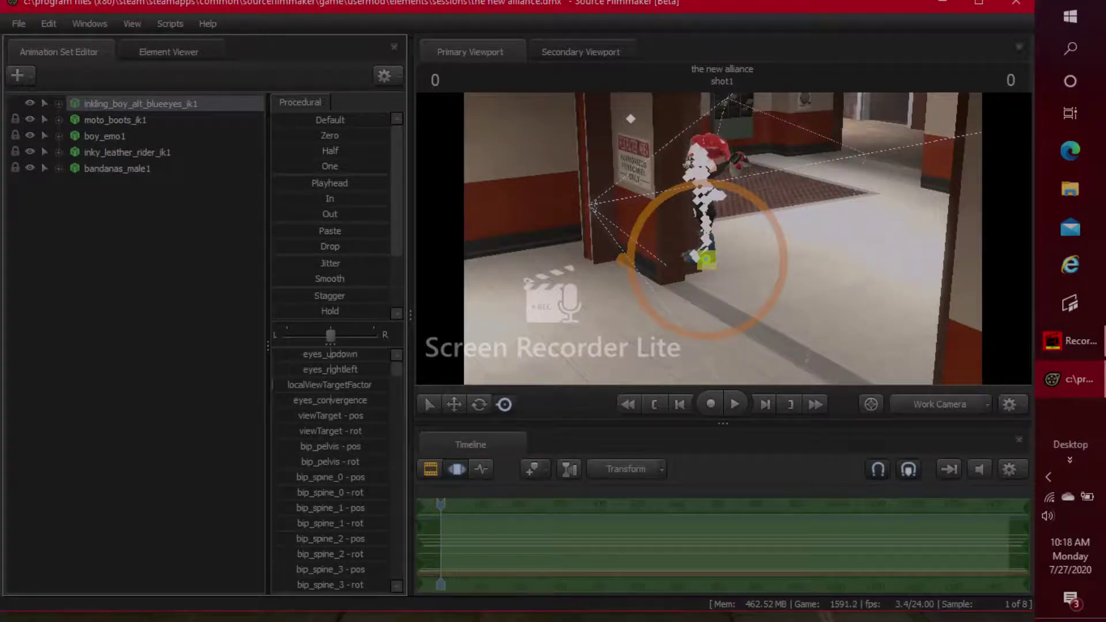
pyautogui.moveTo(722, 239); pyautogui.dragTo(718, 199)
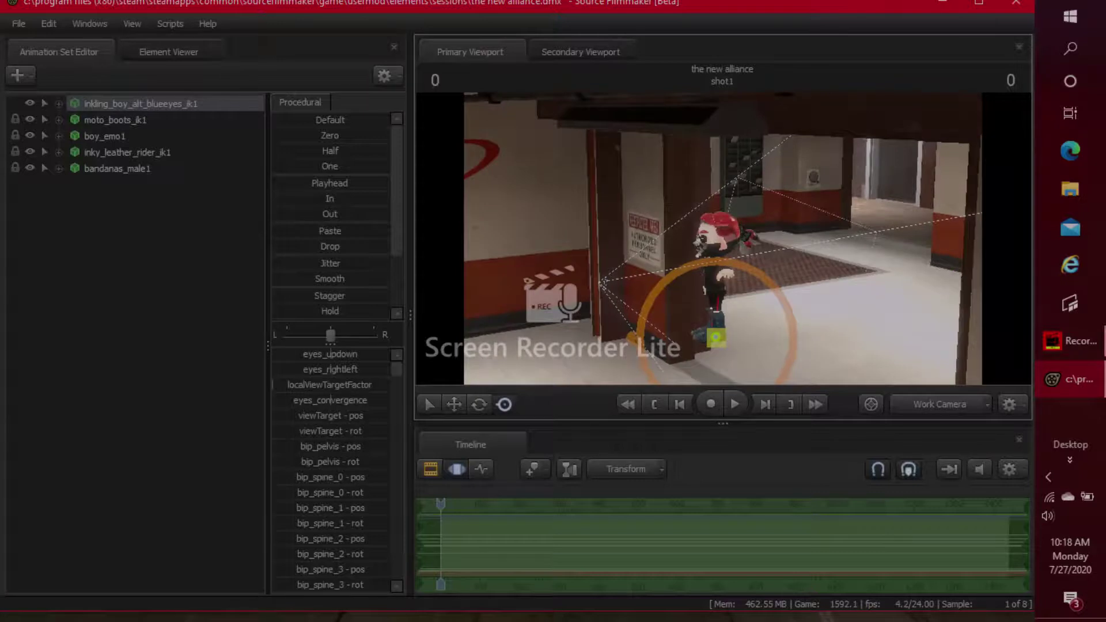
pyautogui.moveTo(722, 239)
pyautogui.mouseDown()
pyautogui.moveTo(744, 251)
pyautogui.moveTo(719, 238)
pyautogui.moveTo(730, 239)
pyautogui.mouseUp()
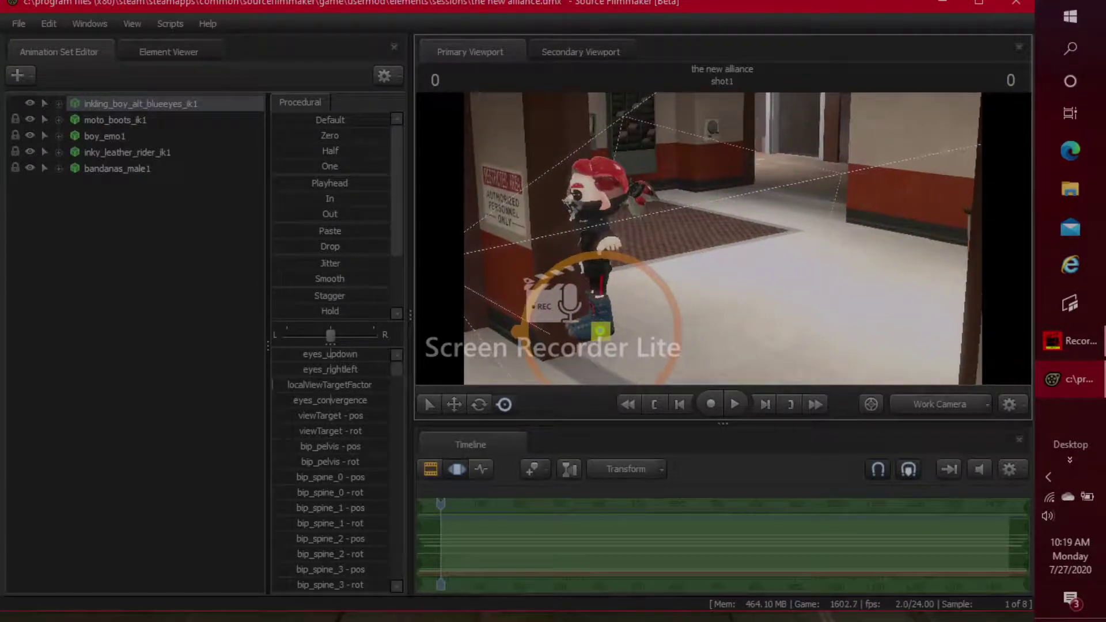
pyautogui.moveTo(722, 239); pyautogui.dragTo(701, 239)
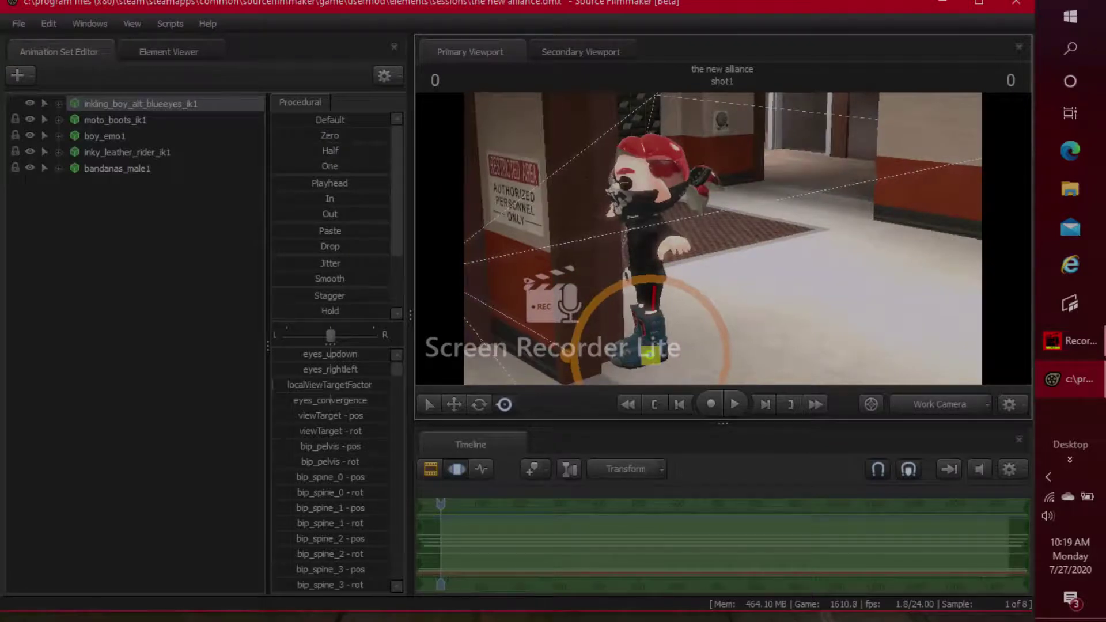
pyautogui.press('a')
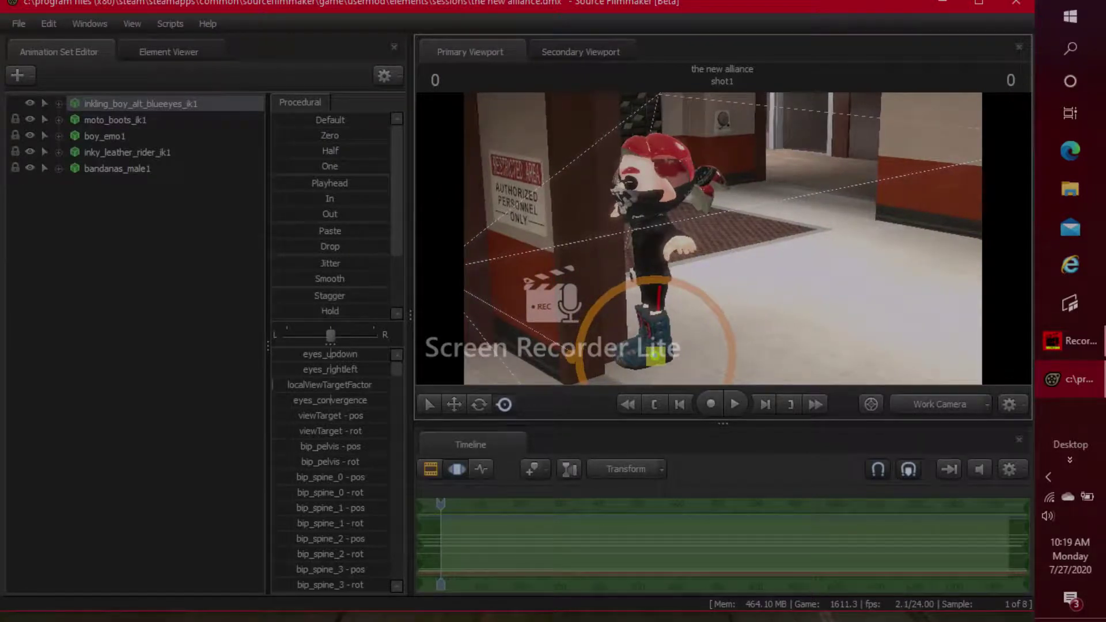
pyautogui.moveTo(722, 239); pyautogui.dragTo(743, 239)
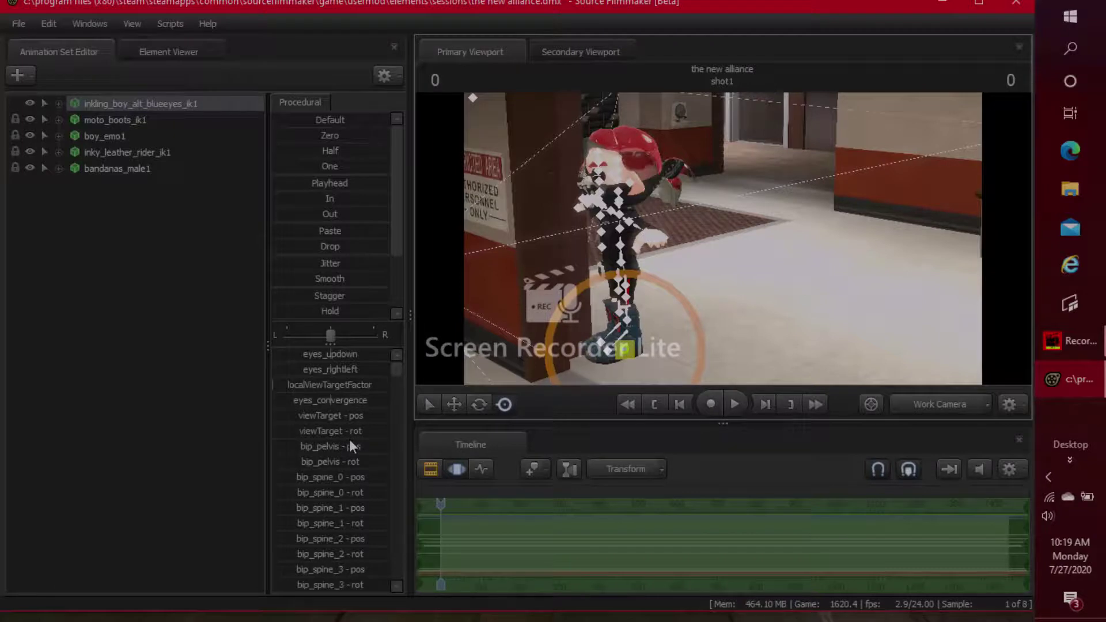
# Step: Add a scale control to the bip_fingerC2_L bone in the Unknown group of inkling_boy_alt_blueeyes_ik1
pyautogui.scroll(-10, 349, 441)
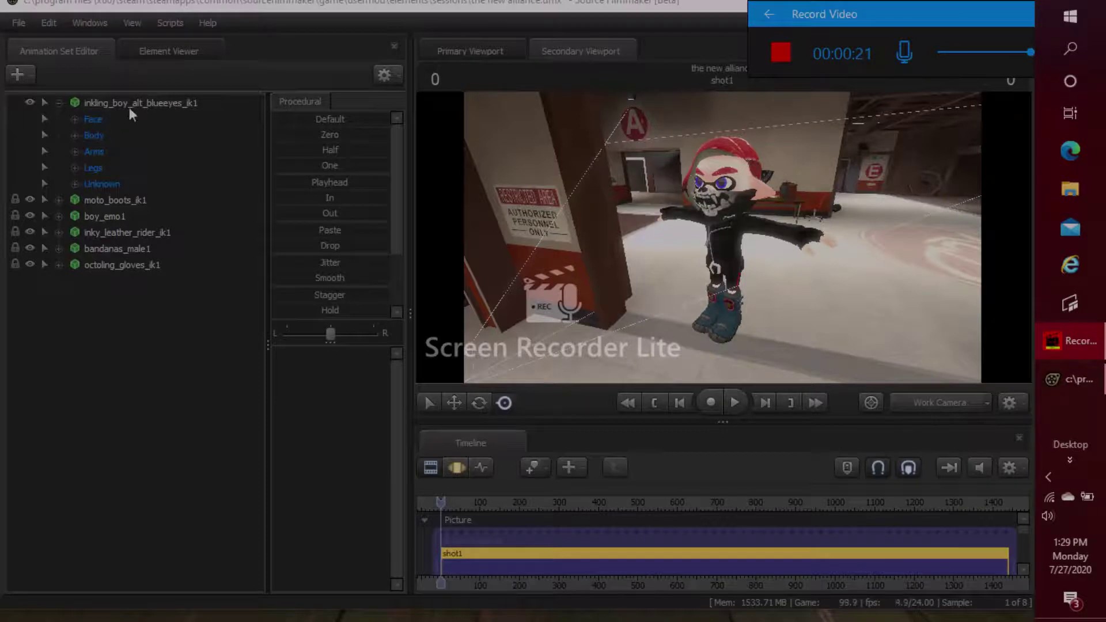
pyautogui.click(74, 183)
pyautogui.scroll(-10, 122, 210)
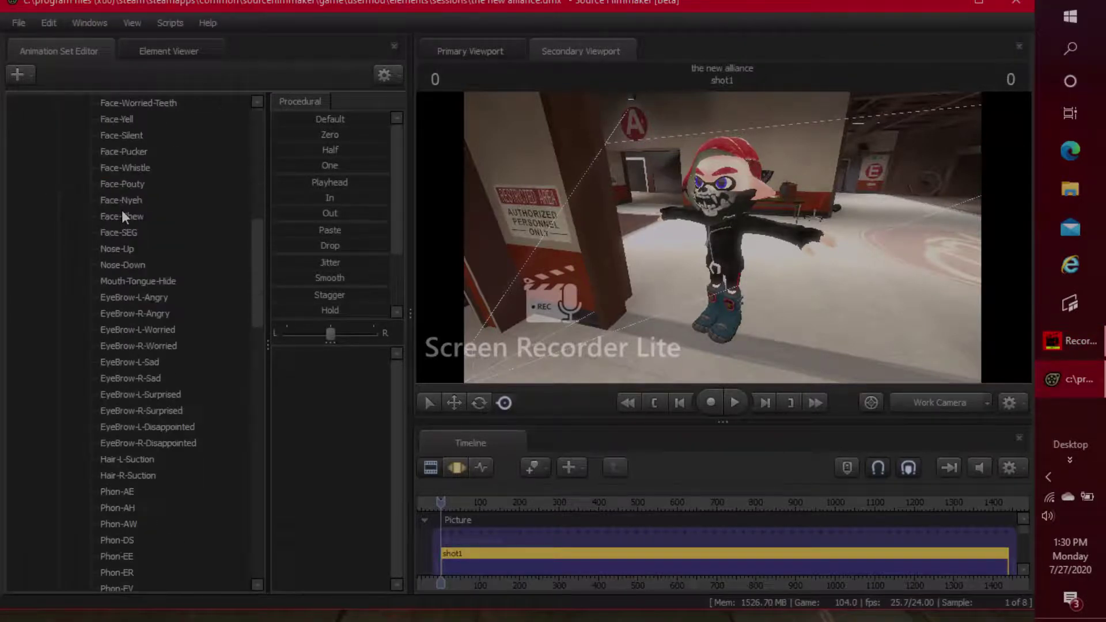
pyautogui.scroll(-15, 122, 212)
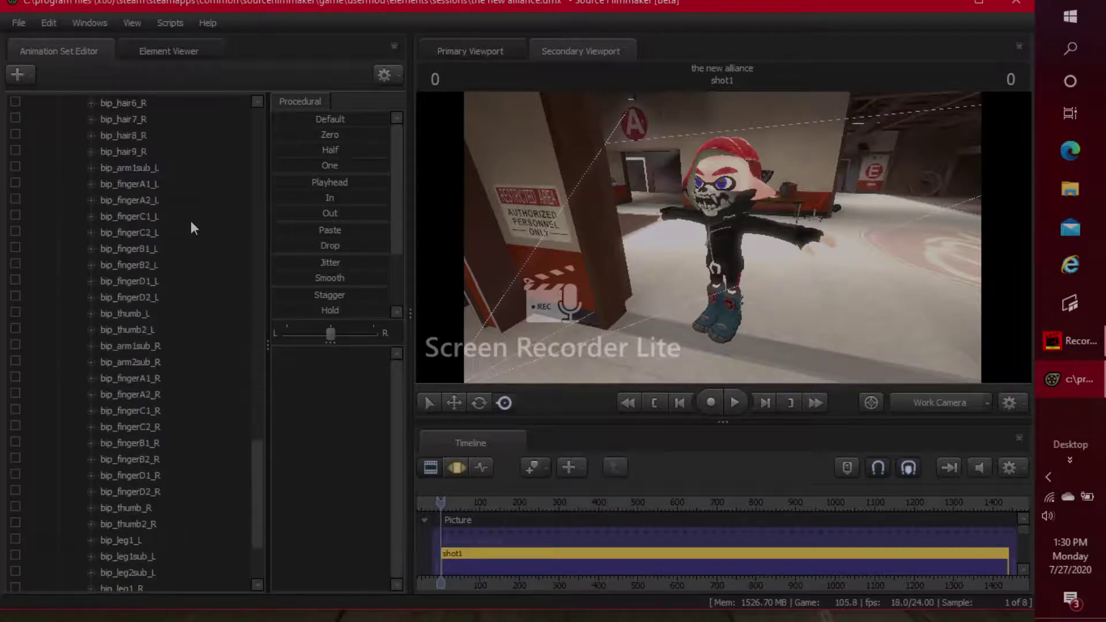
pyautogui.rightClick(151, 229)
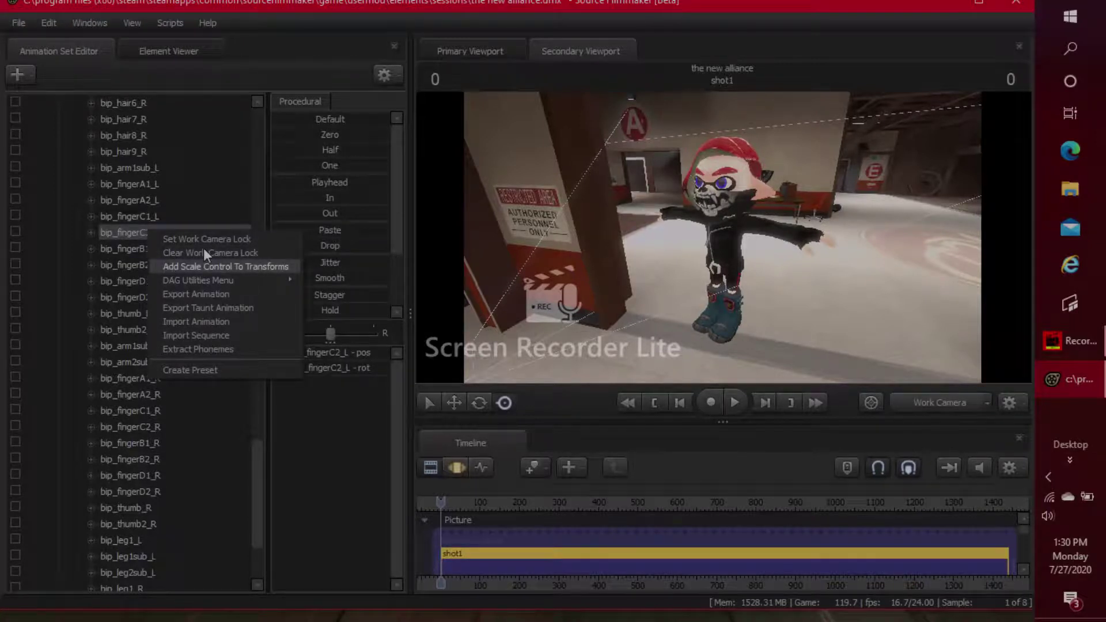
pyautogui.click(203, 265)
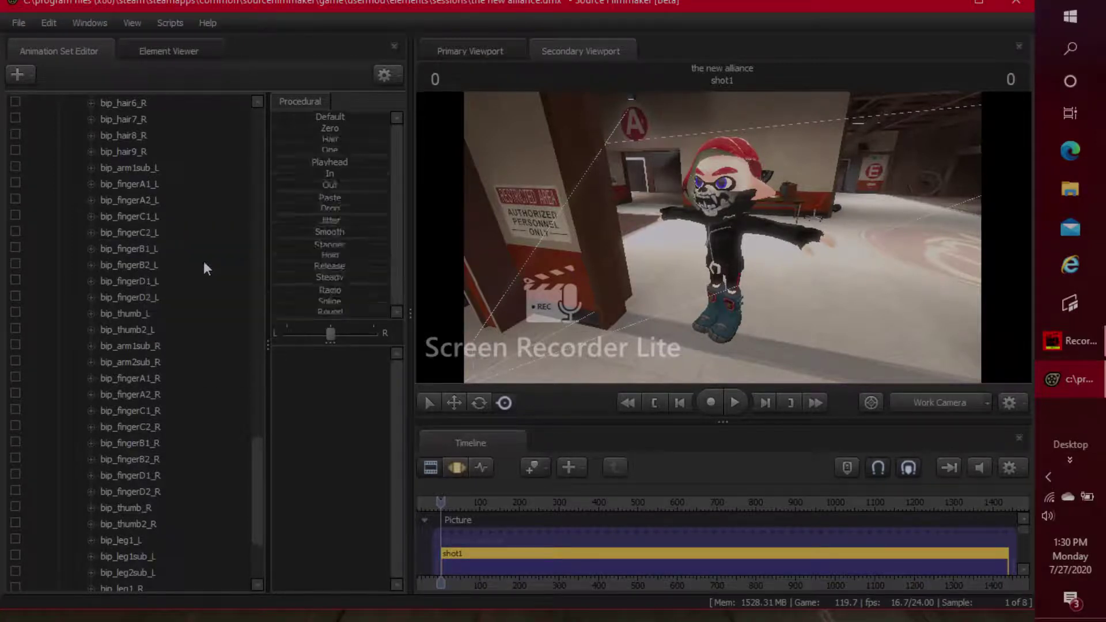
pyautogui.click(1062, 355)
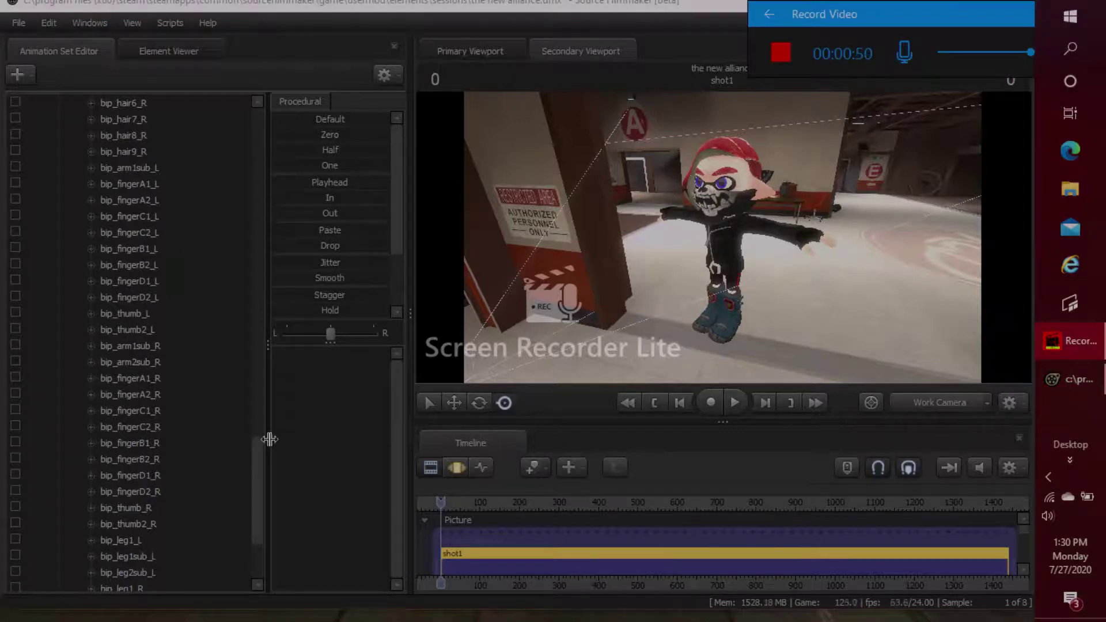
pyautogui.click(298, 474)
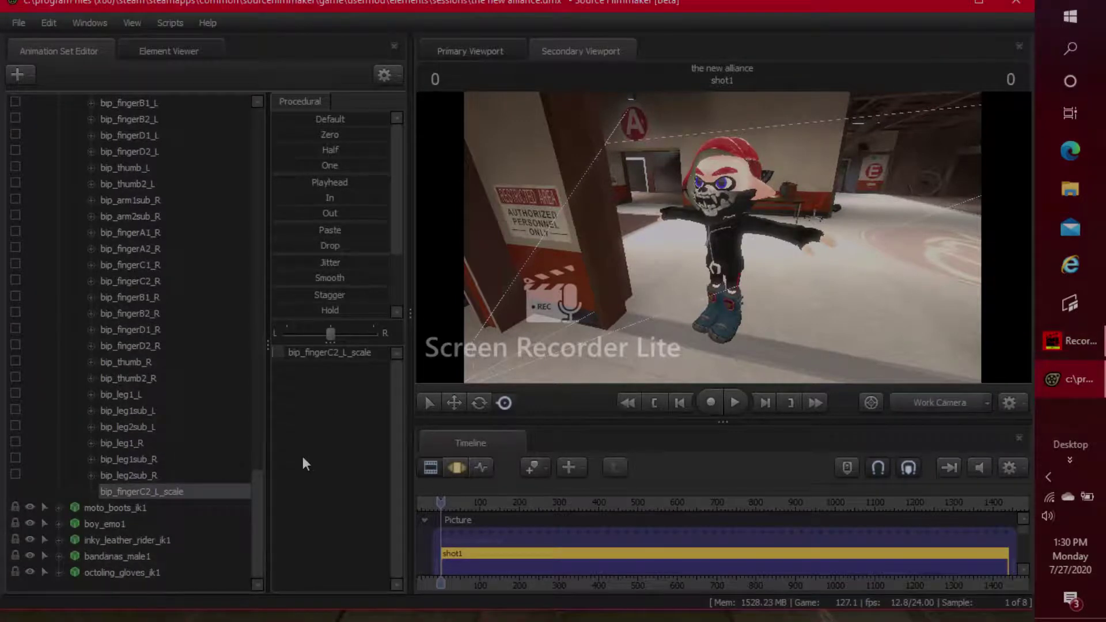
# Step: Shrink the inkling boy's left finger tip with bip_fingerC2_L_scale in the Motion Editor and collapse the Unknown group
pyautogui.moveTo(803, 317); pyautogui.dragTo(853, 262)
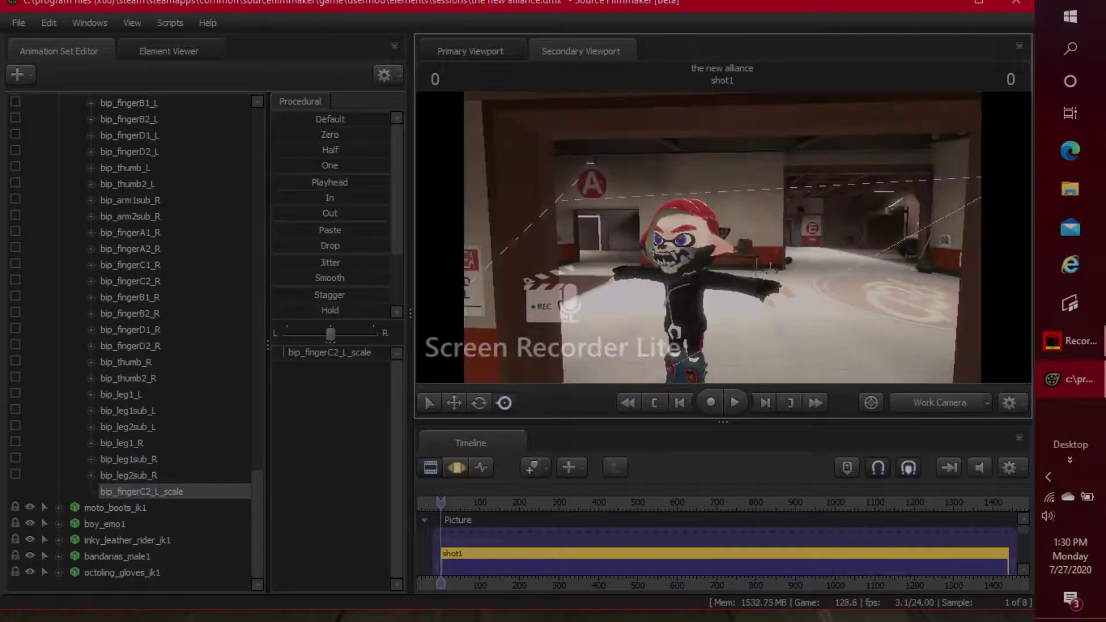
pyautogui.moveTo(803, 316); pyautogui.dragTo(207, 461)
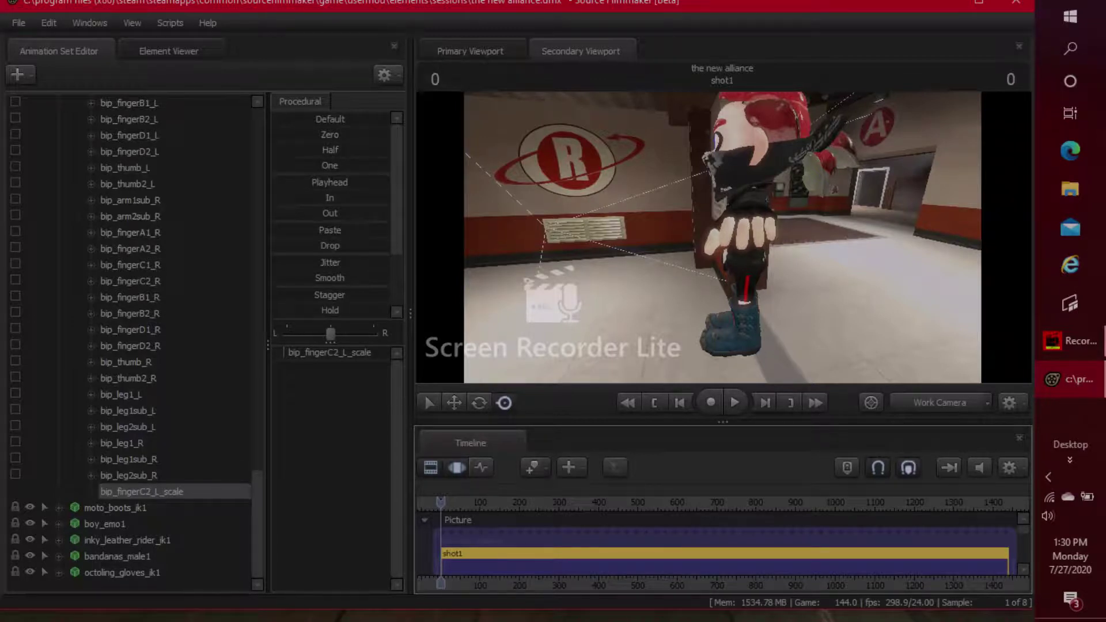
pyautogui.press('F2')
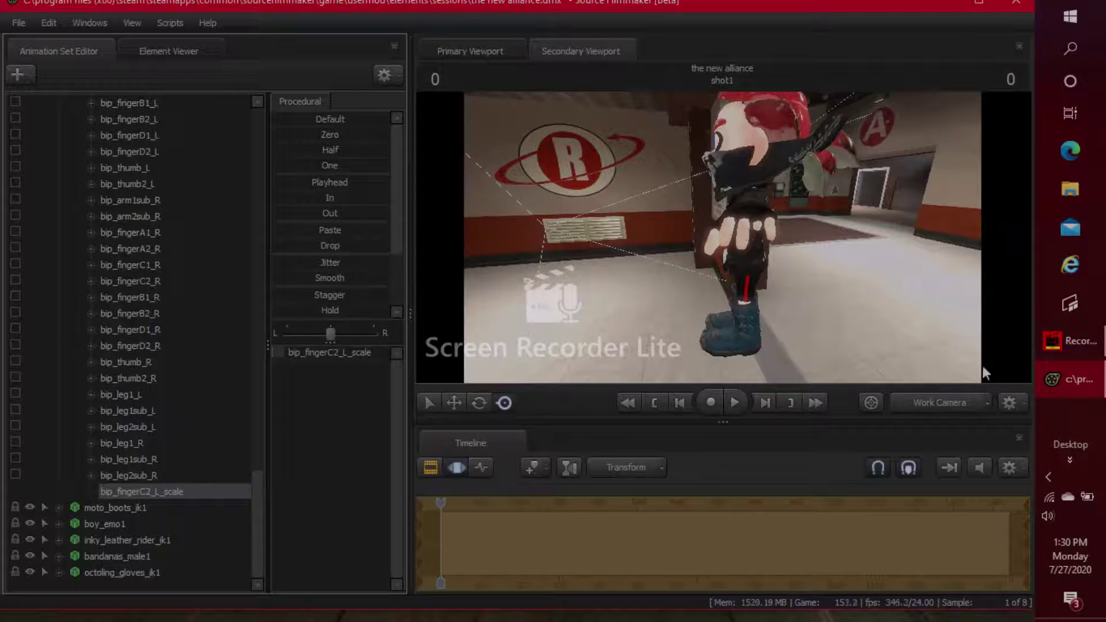
pyautogui.click(75, 184)
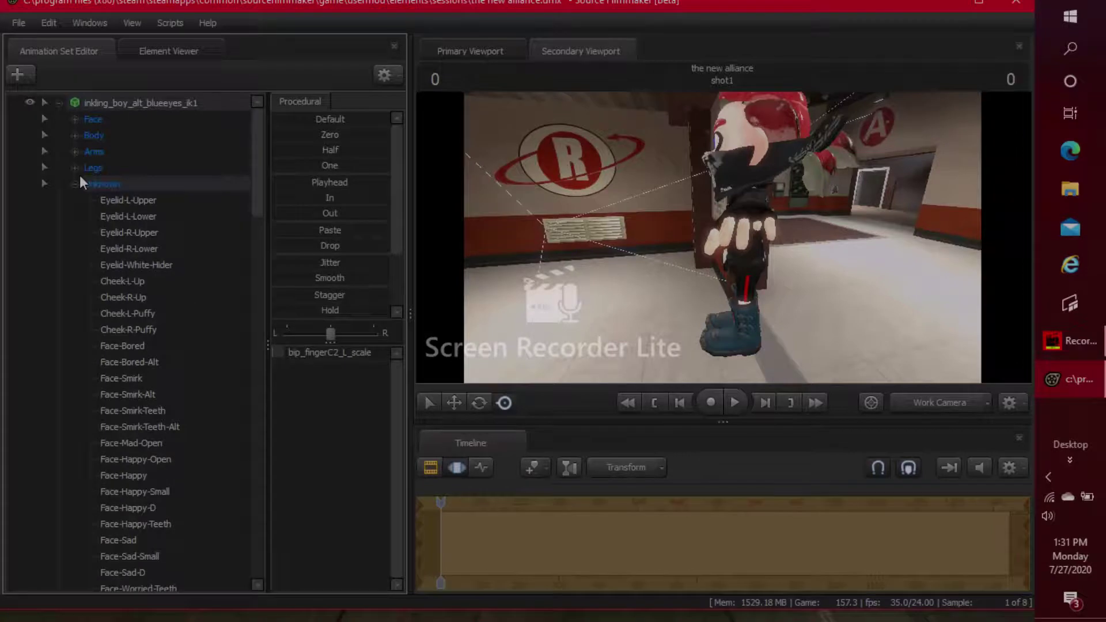
pyautogui.click(74, 184)
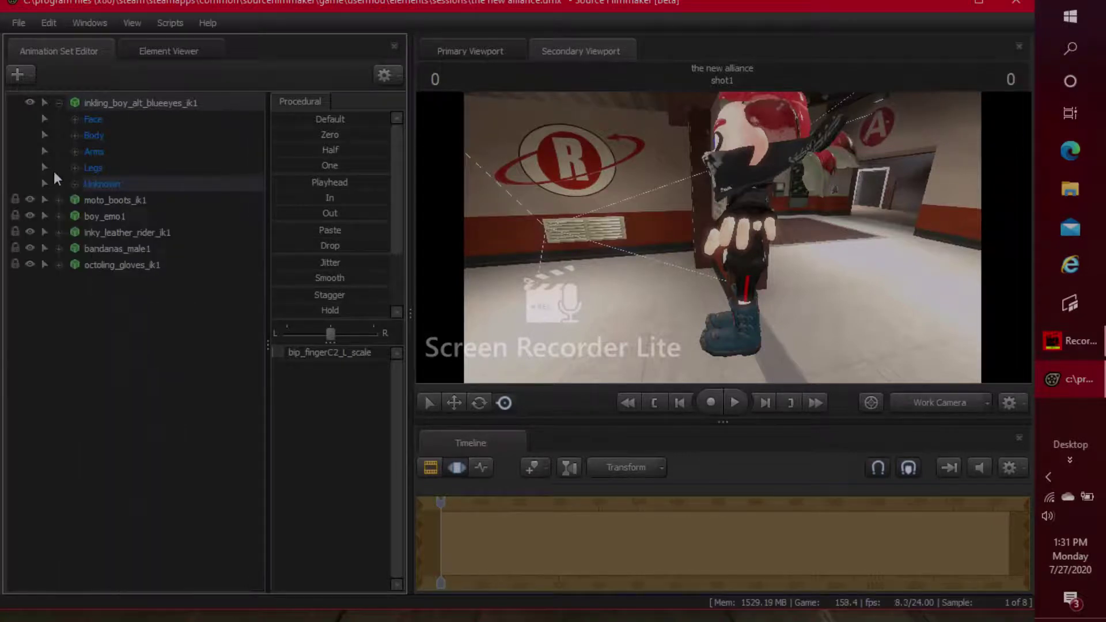
# Step: Start an animation set for a new model and clear the octo filter to browse all models
pyautogui.click(17, 75)
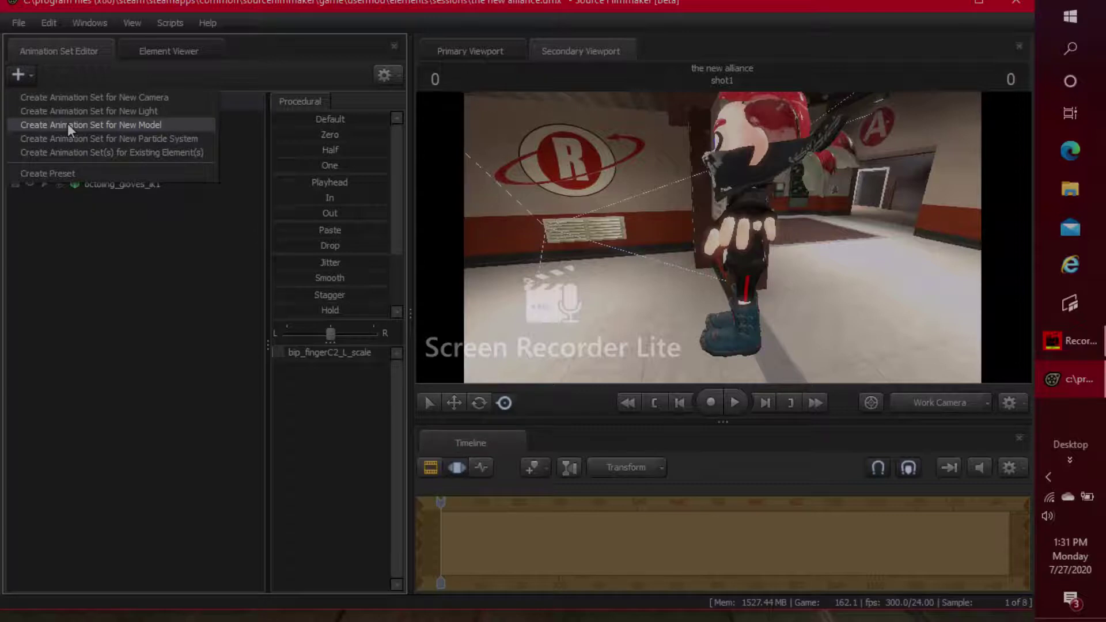
pyautogui.click(67, 124)
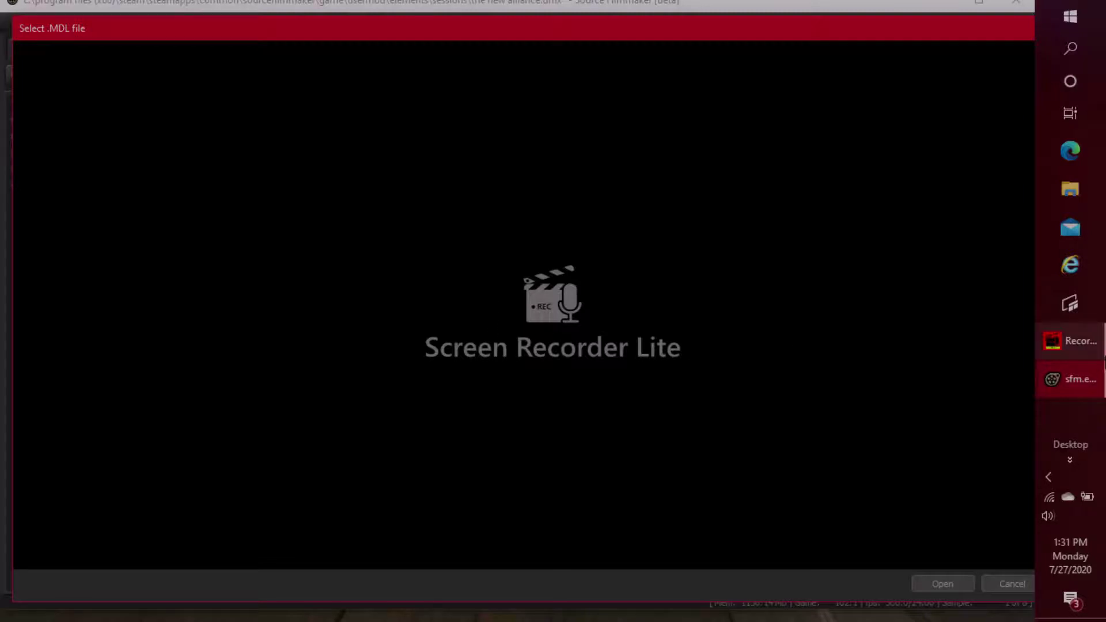
pyautogui.click(1070, 340)
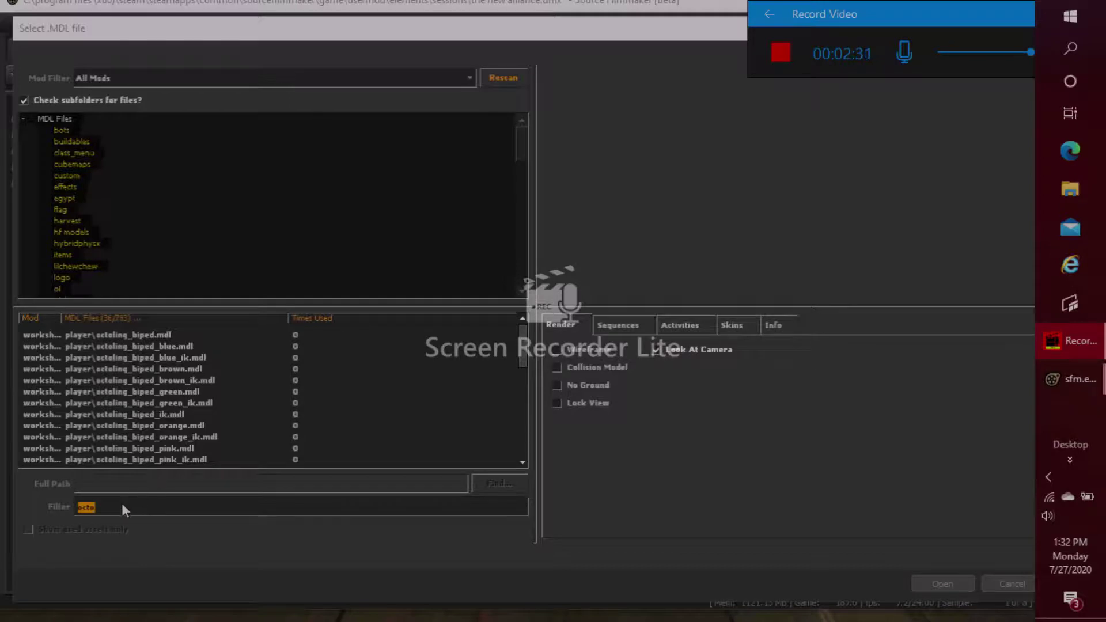
pyautogui.click(104, 506)
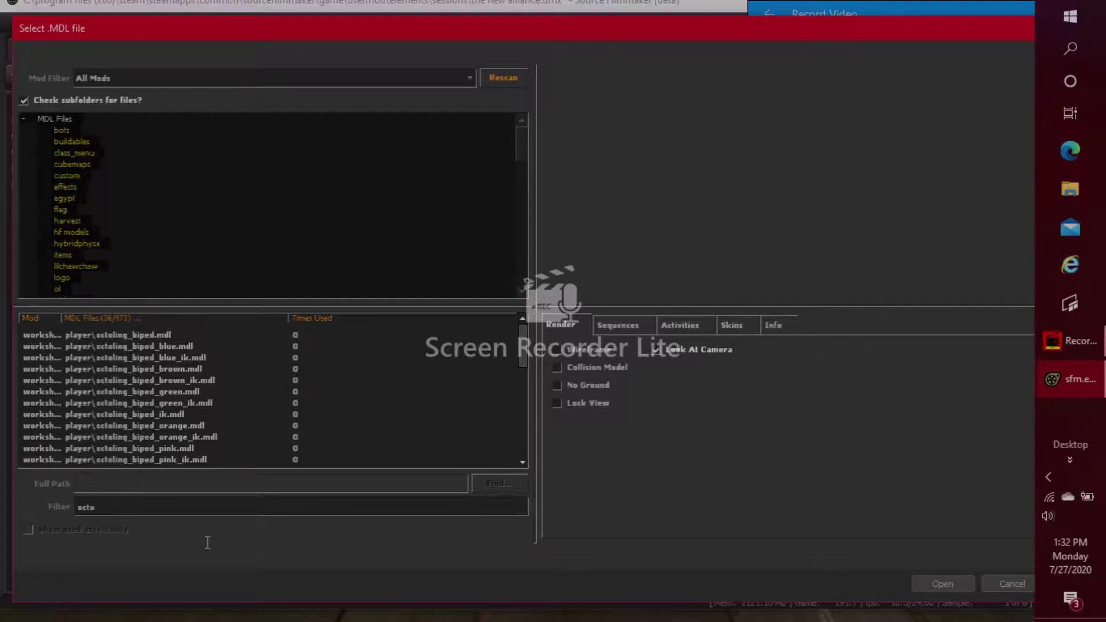
pyautogui.press('BackSpace')
pyautogui.press('BackSpace')
pyautogui.press('BackSpace')
pyautogui.press('BackSpace')
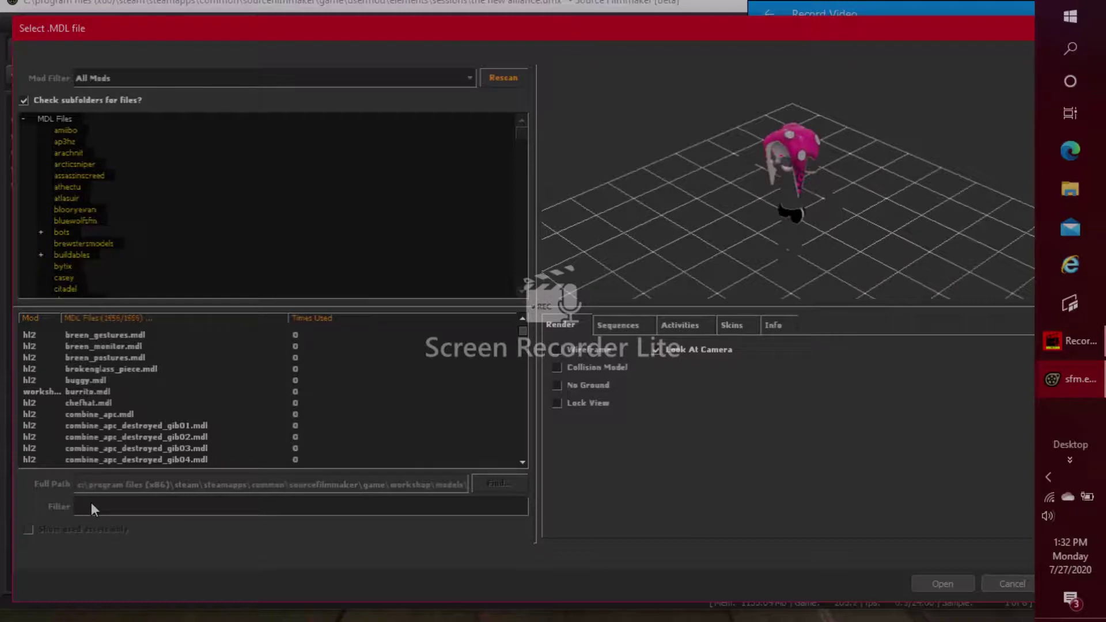
pyautogui.click(77, 117)
pyautogui.write('eg')
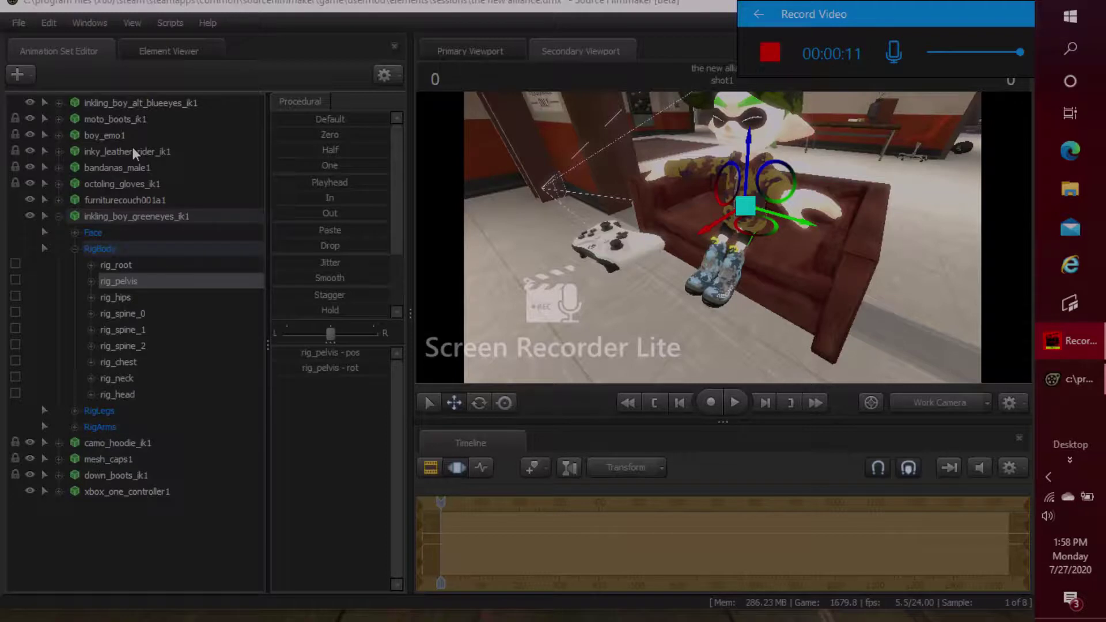
# Step: Collapse RigBody of inkling_boy_greeneyes_ik1 and expand RigArms to list the hand, elbow and collar controls of both arms
pyautogui.click(171, 73)
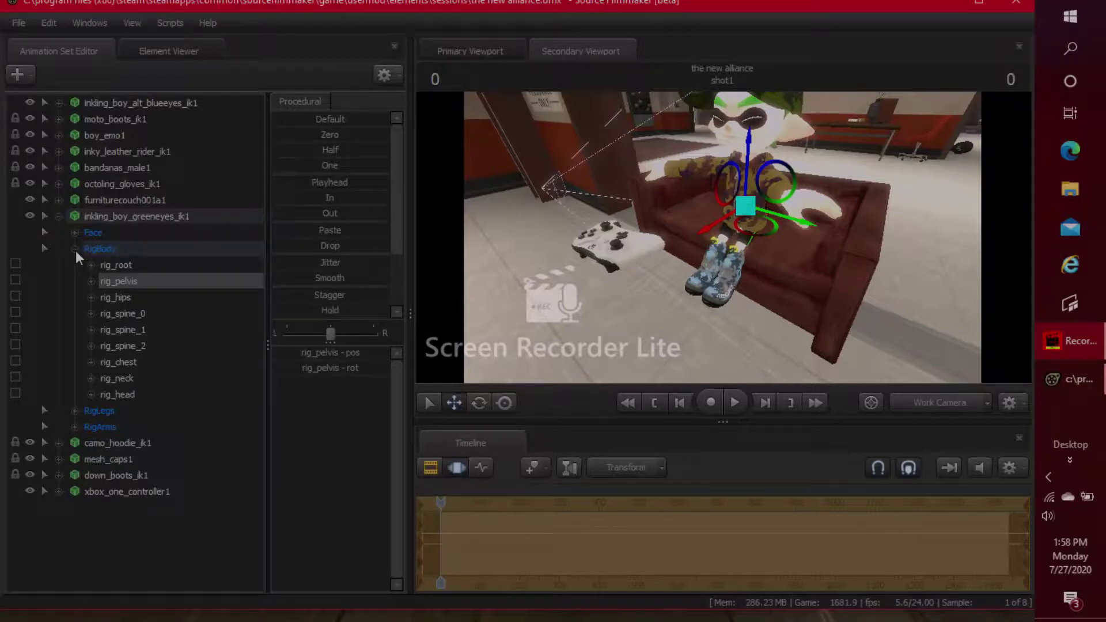
pyautogui.click(75, 249)
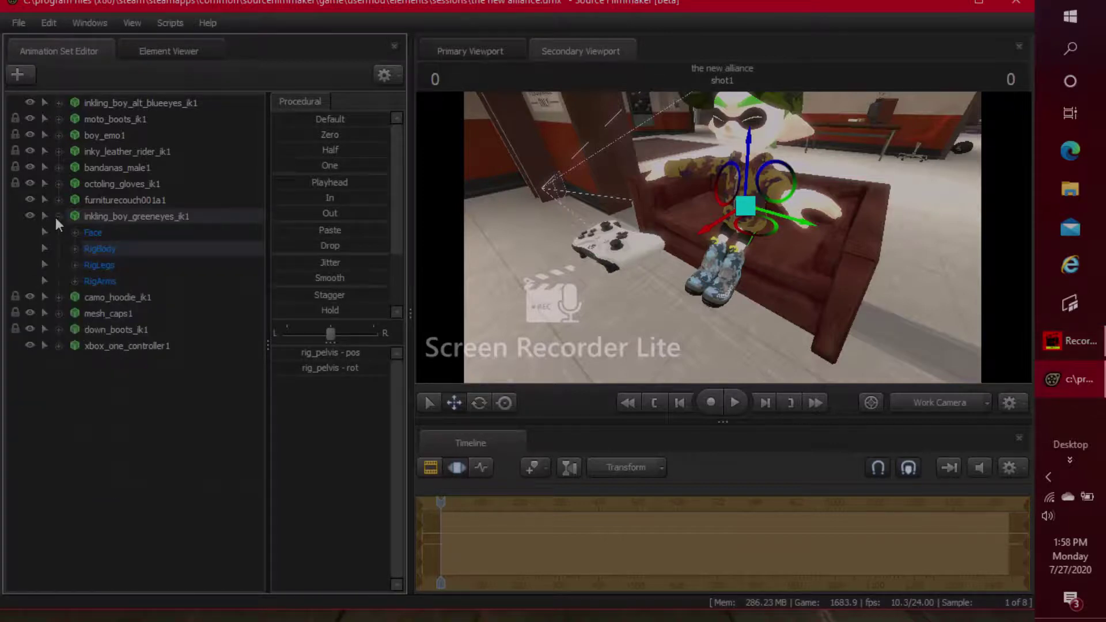
pyautogui.click(57, 216)
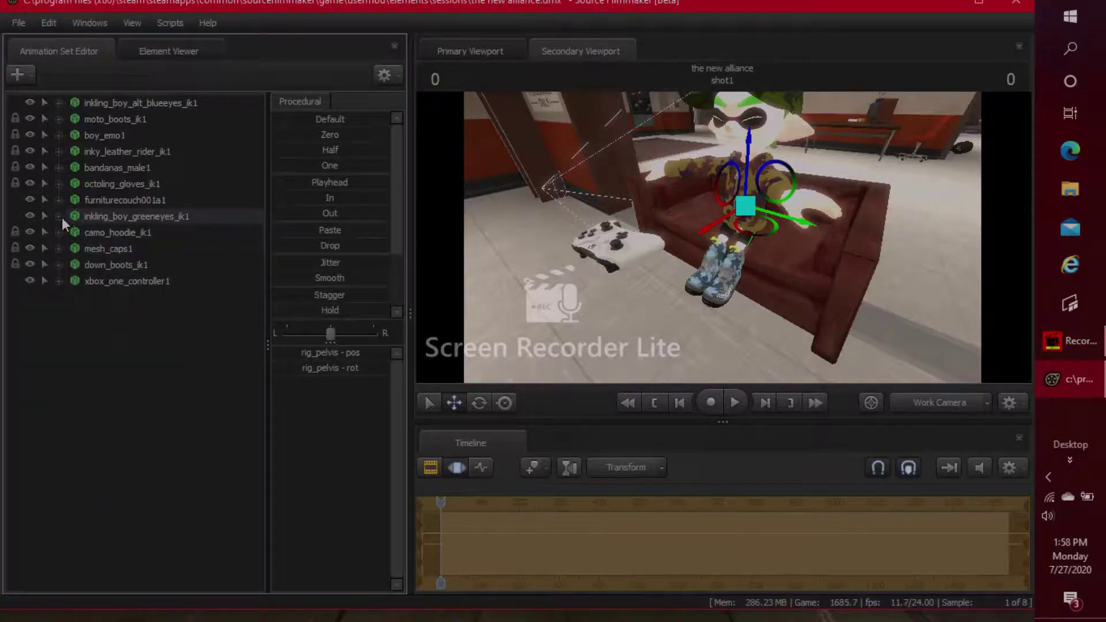
pyautogui.click(61, 216)
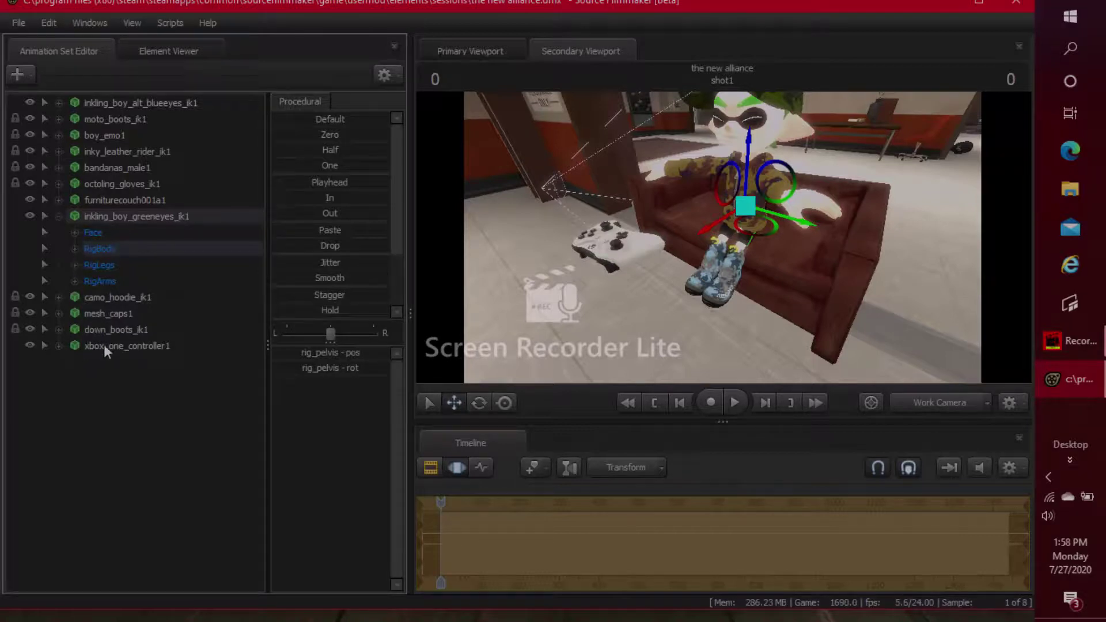
pyautogui.click(75, 282)
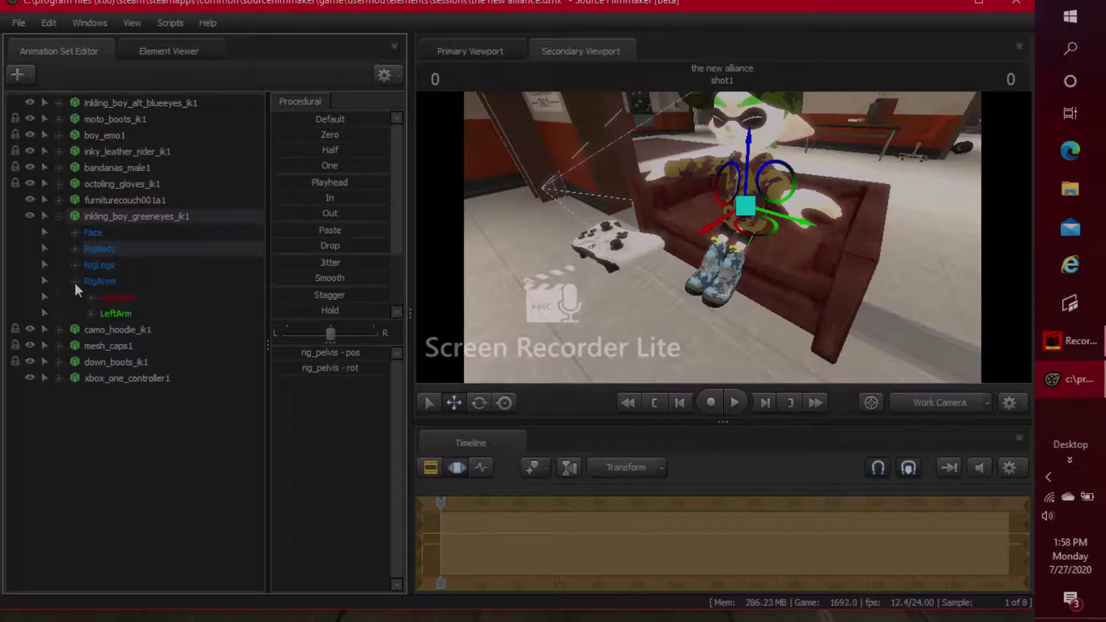
pyautogui.click(90, 298)
pyautogui.click(90, 362)
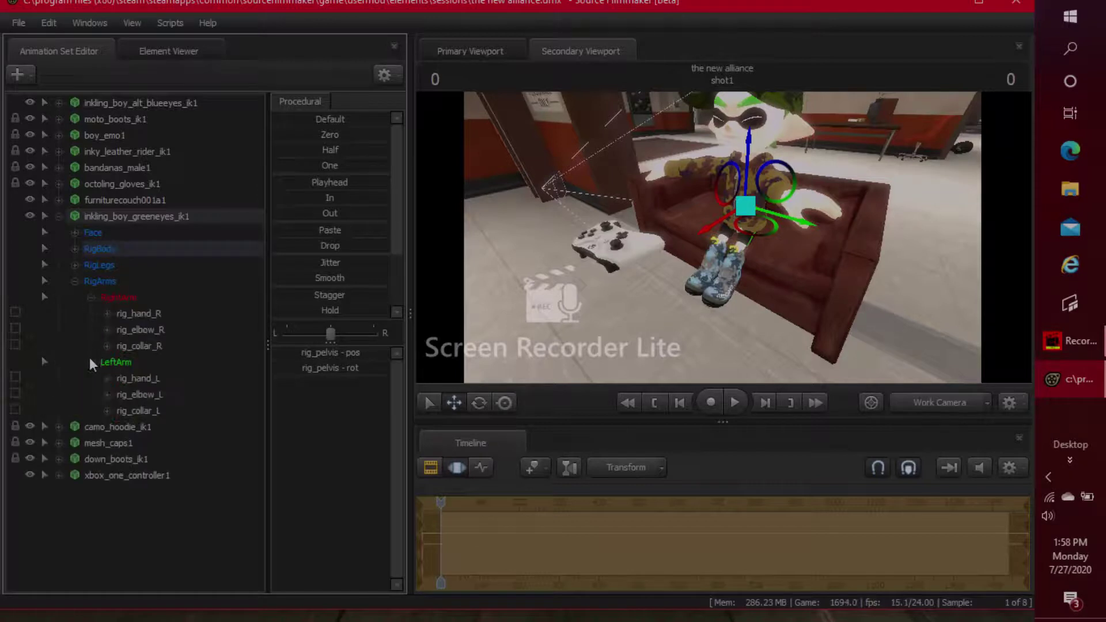
# Step: Move xbox_one_controller1 from the floor area to just in front of the seated boy's torso
pyautogui.click(138, 314)
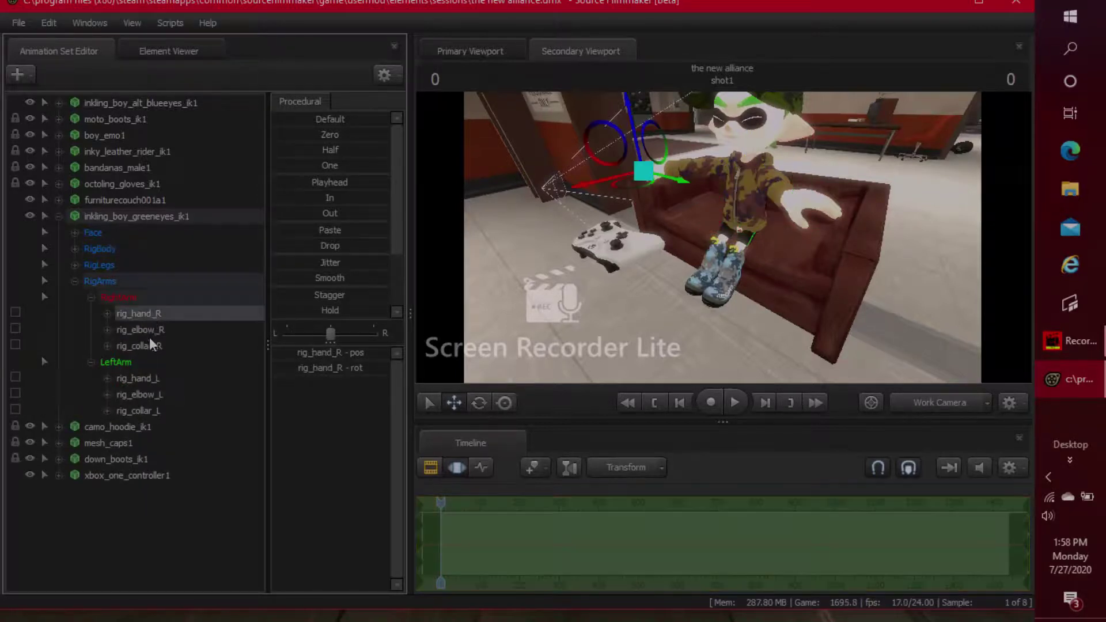
pyautogui.click(129, 478)
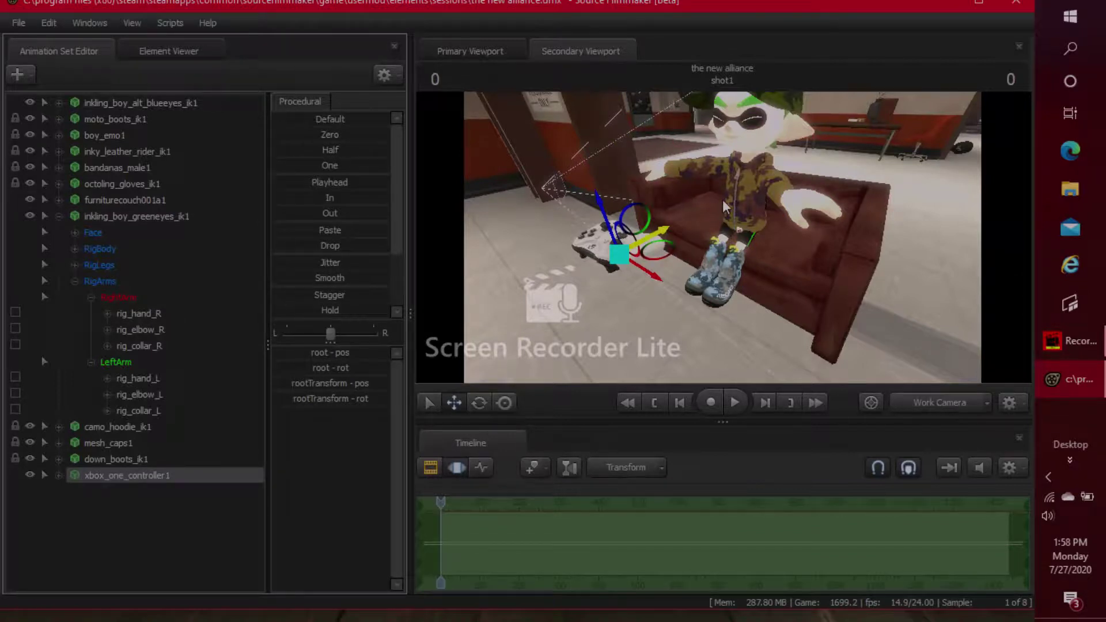
pyautogui.moveTo(725, 206); pyautogui.dragTo(749, 189)
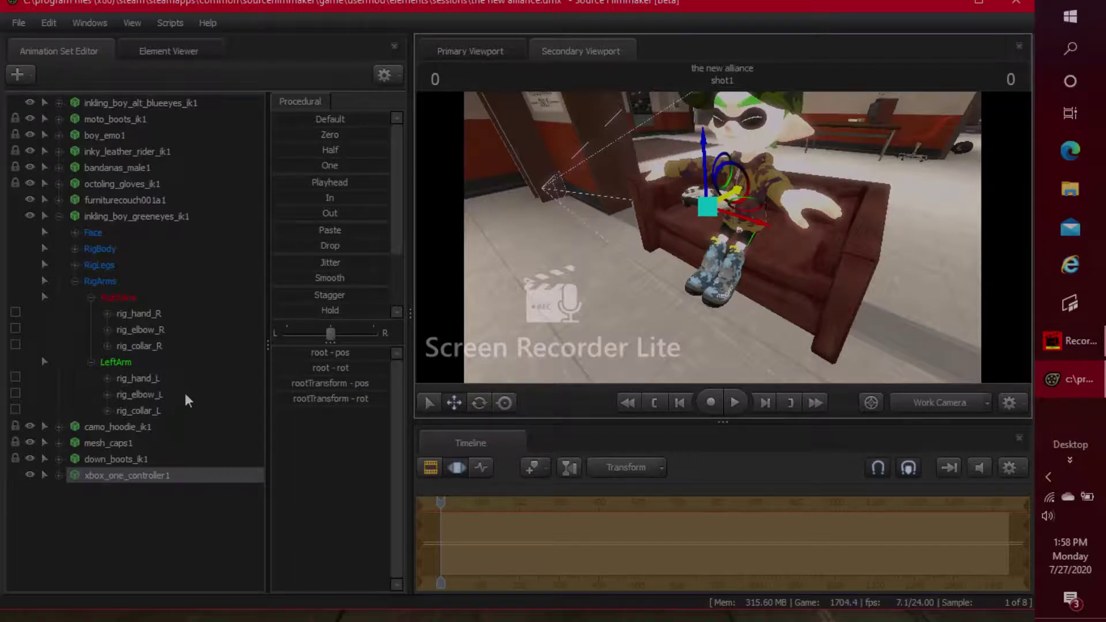
# Step: Rotate rig_hand_R of inkling_boy_greeneyes_ik1 to turn the right hand toward a gripping angle
pyautogui.click(162, 318)
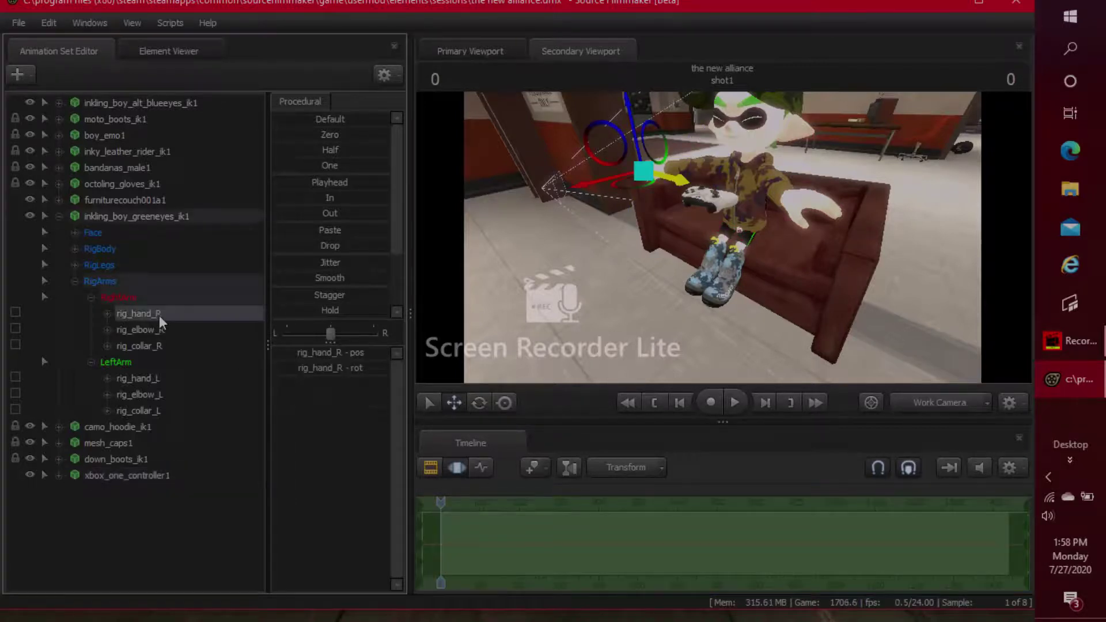
pyautogui.press('e')
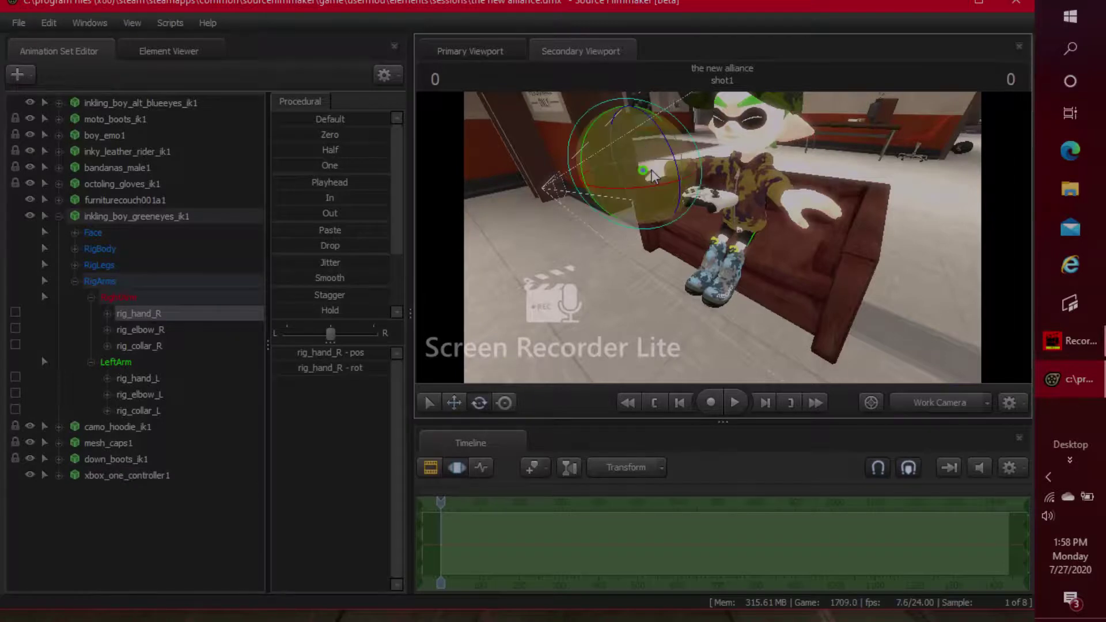
pyautogui.moveTo(681, 179)
pyautogui.mouseDown()
pyautogui.moveTo(662, 125)
pyautogui.moveTo(668, 181)
pyautogui.moveTo(602, 180)
pyautogui.moveTo(682, 180)
pyautogui.mouseUp()
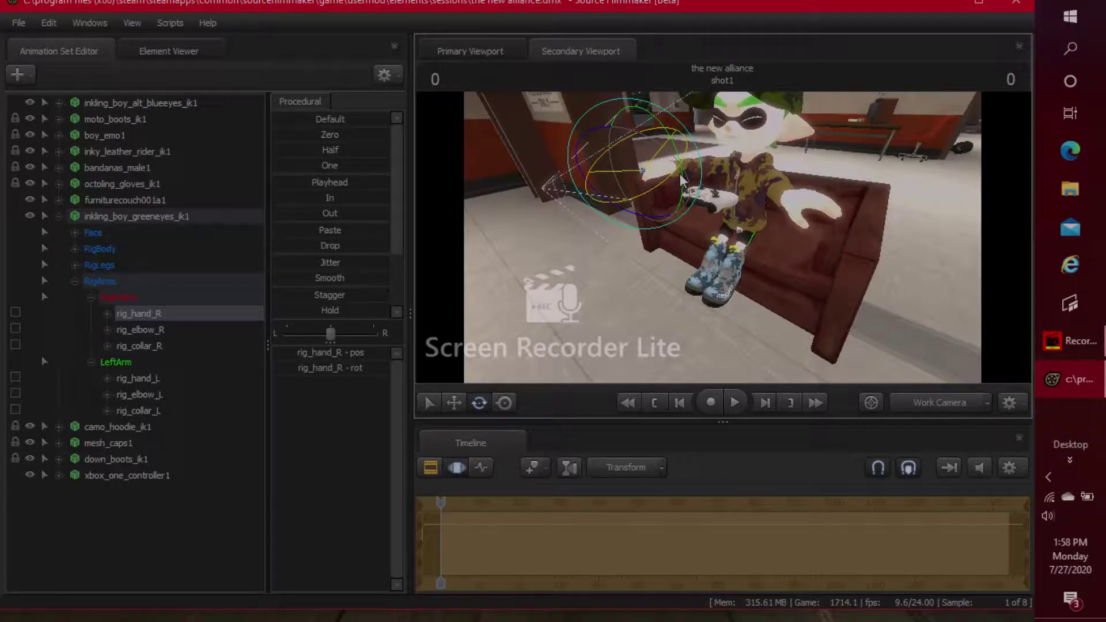
pyautogui.moveTo(681, 179); pyautogui.dragTo(681, 149)
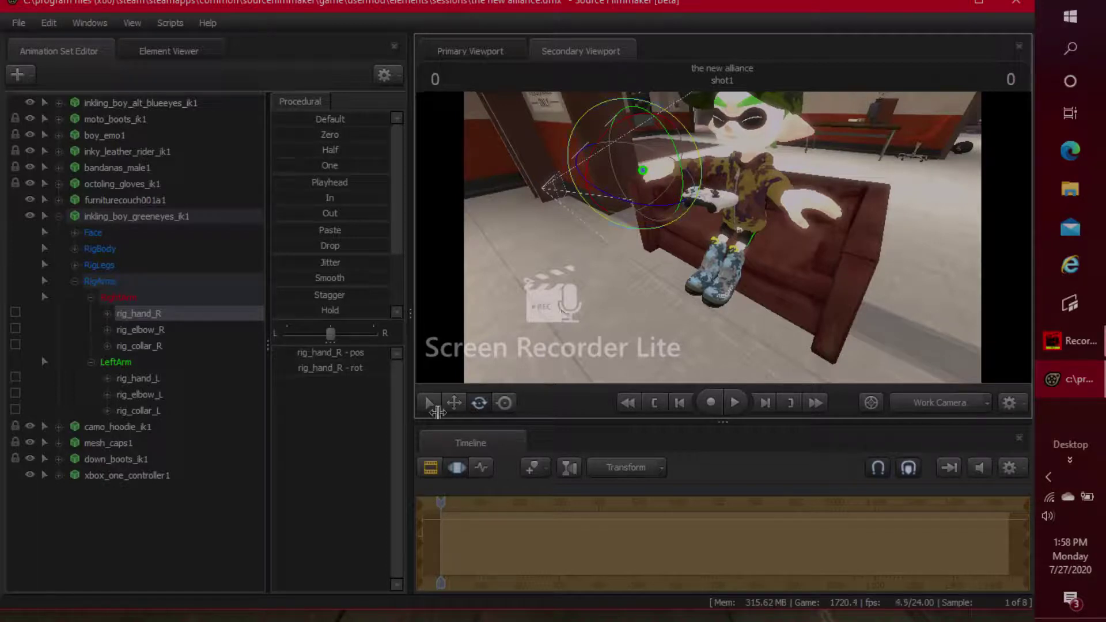
# Step: Move rig_hand_R onto the right-hand grip of the Xbox controller and rotate the hand to hold it
pyautogui.click(454, 403)
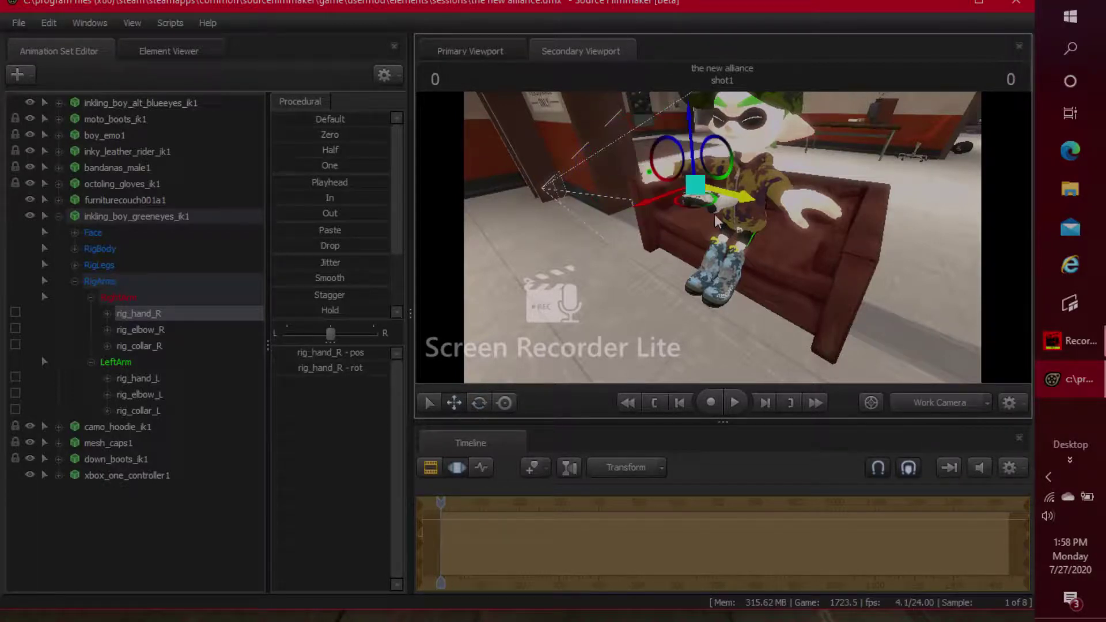
pyautogui.moveTo(716, 221)
pyautogui.mouseDown()
pyautogui.moveTo(734, 222)
pyautogui.moveTo(724, 215)
pyautogui.mouseUp()
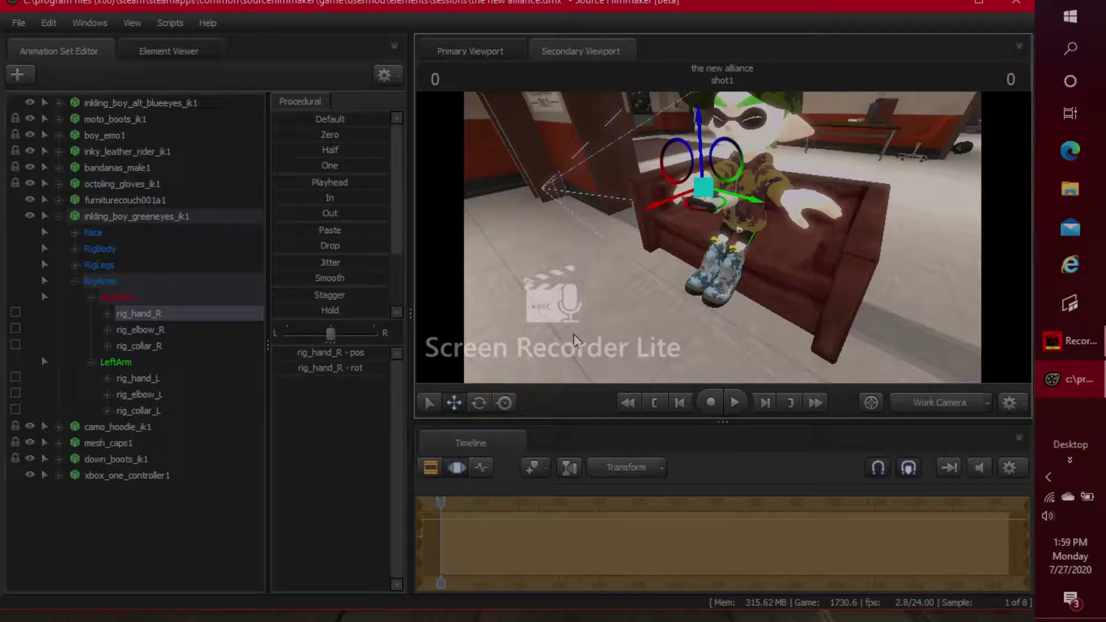
pyautogui.press('e')
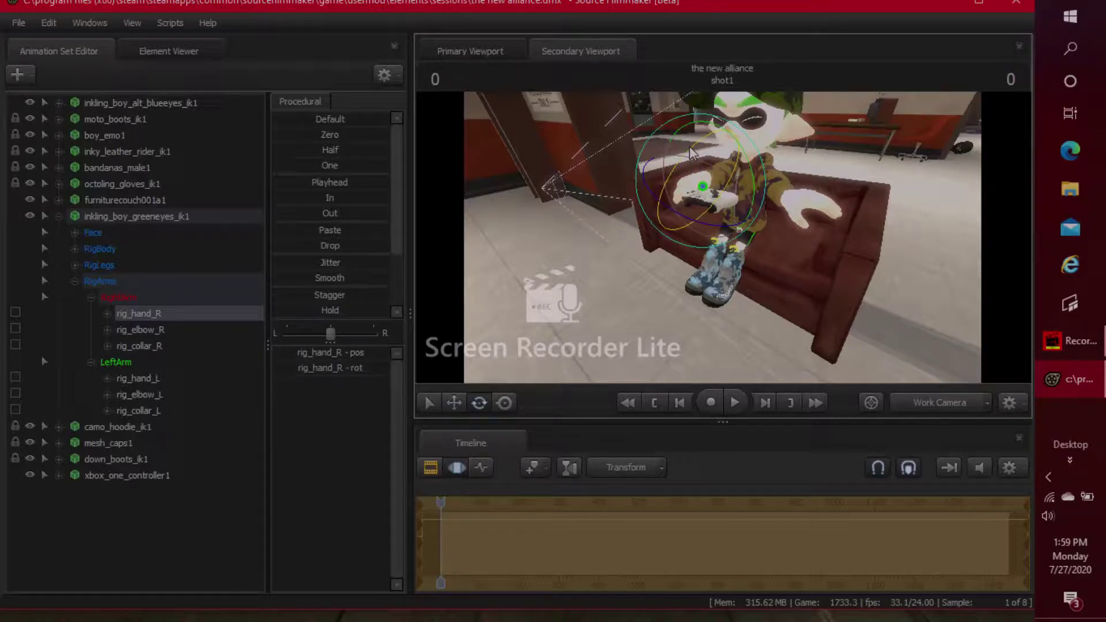
pyautogui.moveTo(693, 141); pyautogui.dragTo(676, 164)
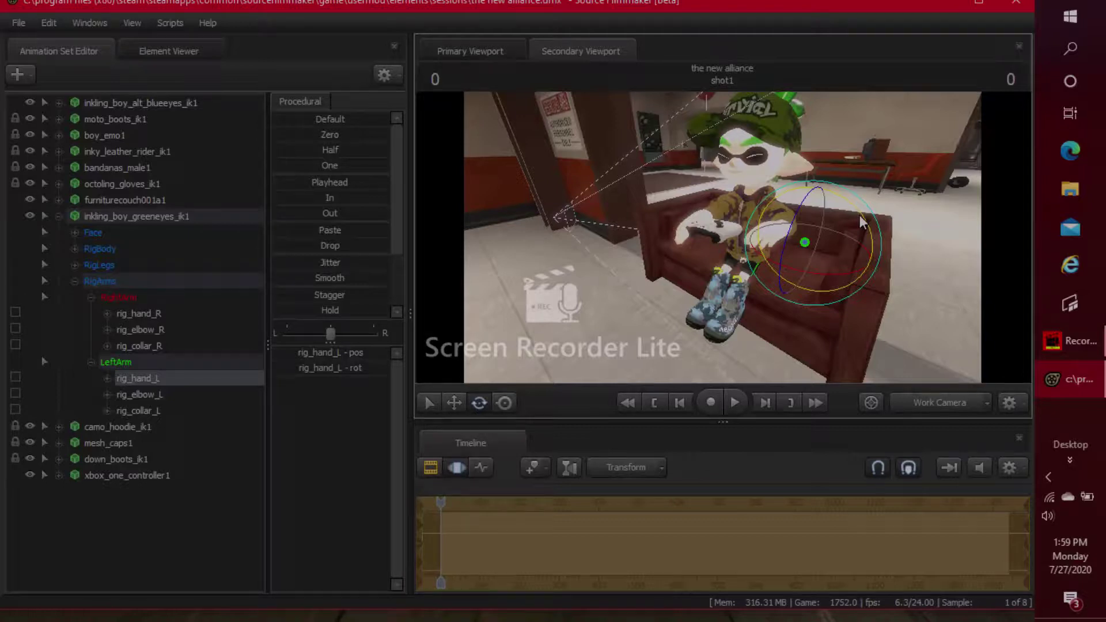
# Step: Move rig_hand_L of inkling_boy_greeneyes_ik1 inward and up onto the left-hand grip of the Xbox controller
pyautogui.press('w')
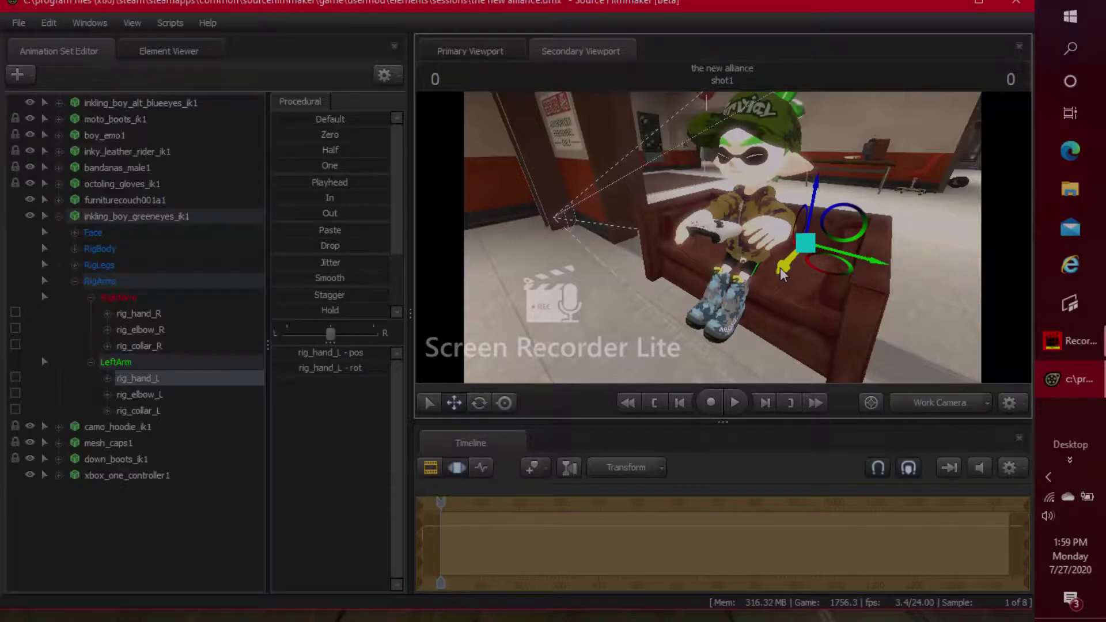
pyautogui.moveTo(781, 274); pyautogui.dragTo(747, 278)
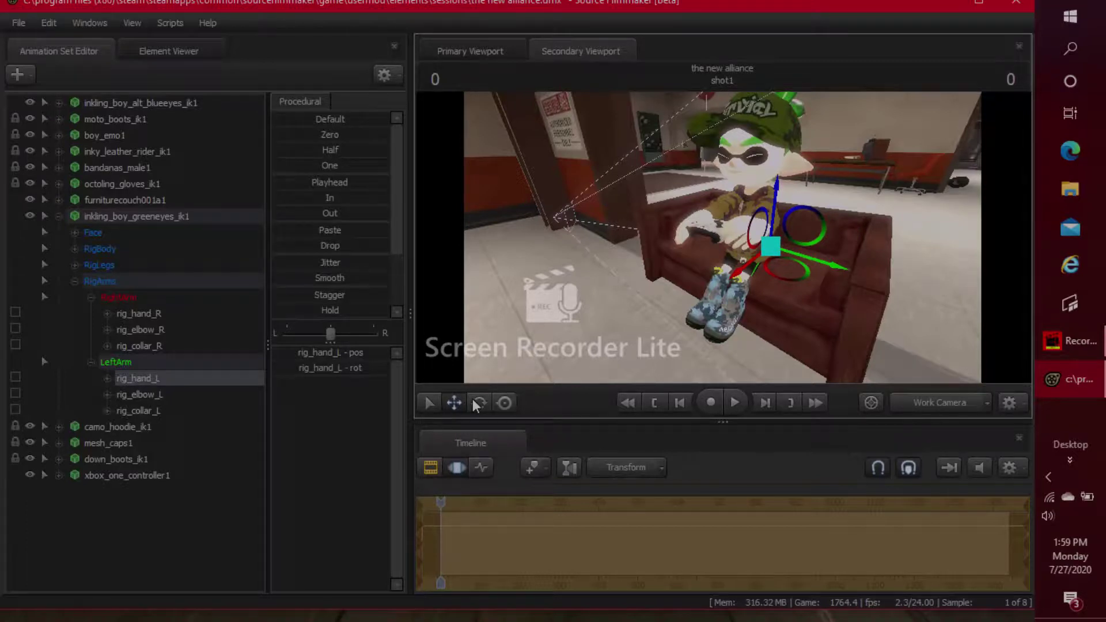
pyautogui.click(479, 404)
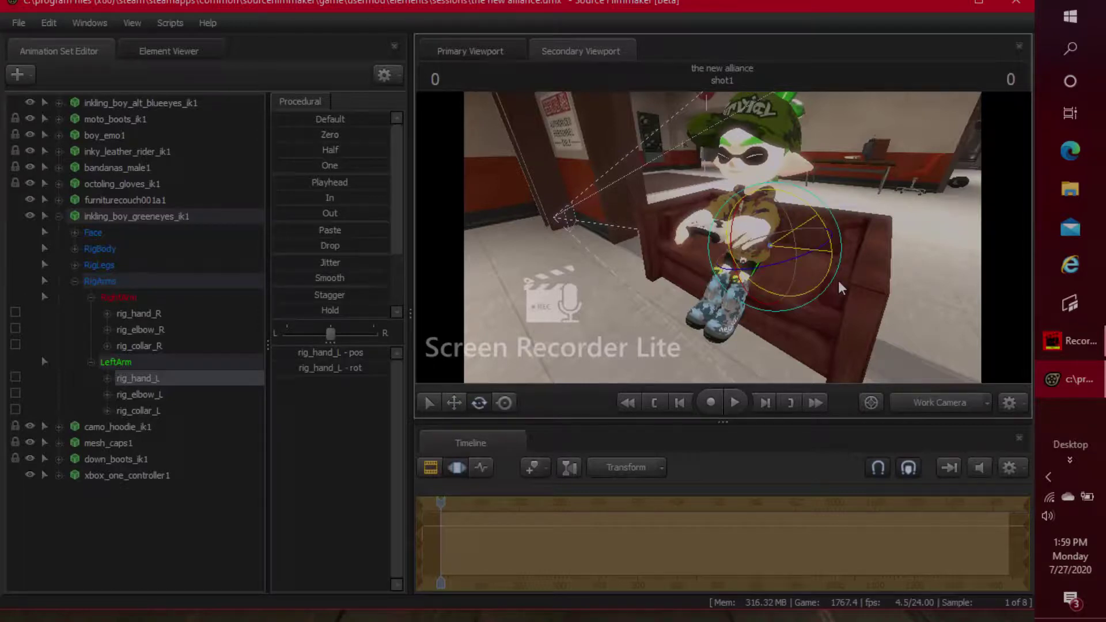
pyautogui.press('w')
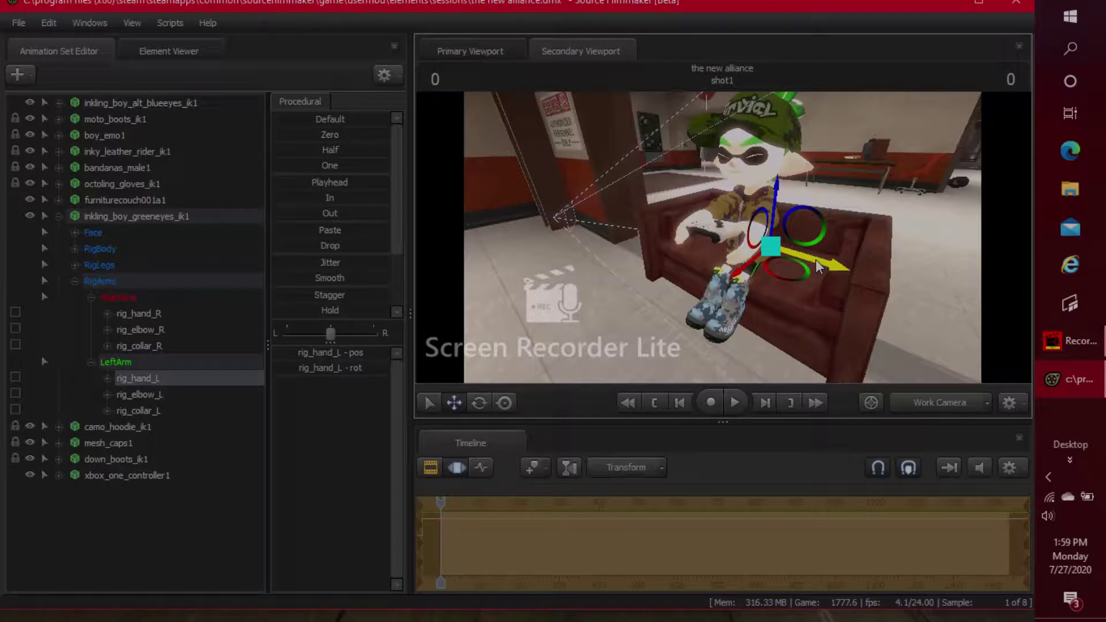
pyautogui.moveTo(819, 266); pyautogui.dragTo(730, 242)
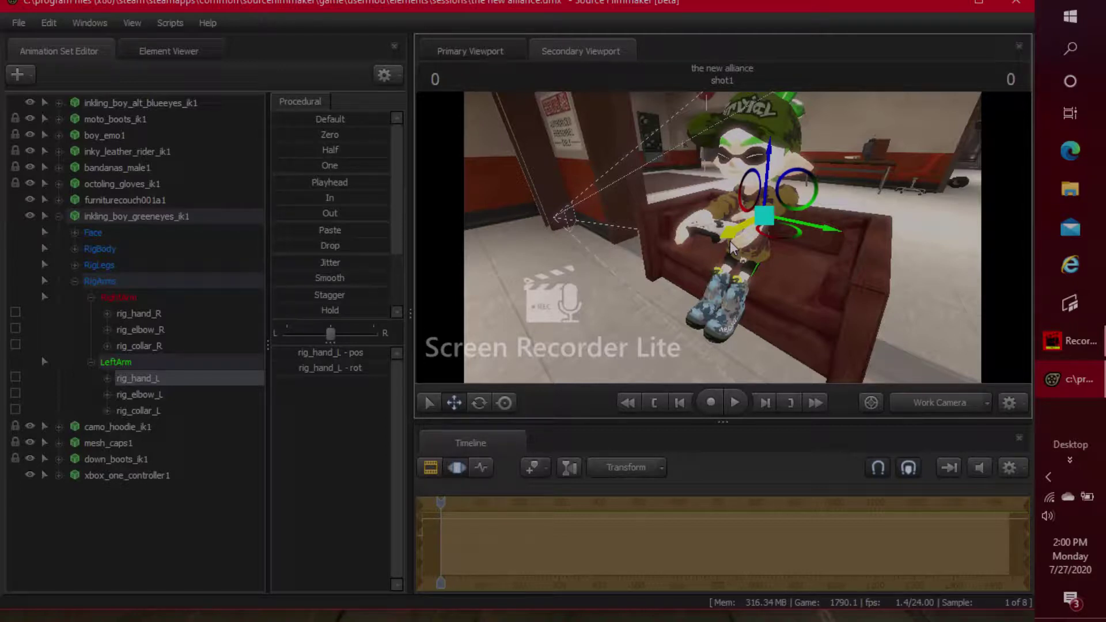
pyautogui.moveTo(730, 247); pyautogui.dragTo(723, 252)
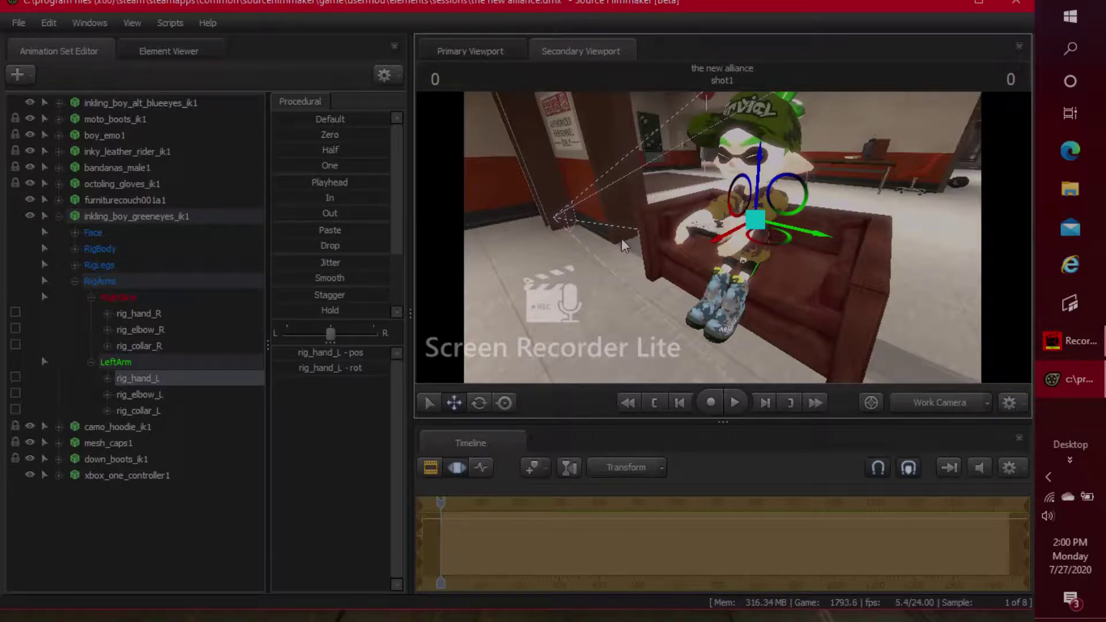
# Step: Select rig_elbow_L of inkling_boy_greeneyes_ik1 and collapse the model's control tree
pyautogui.click(140, 395)
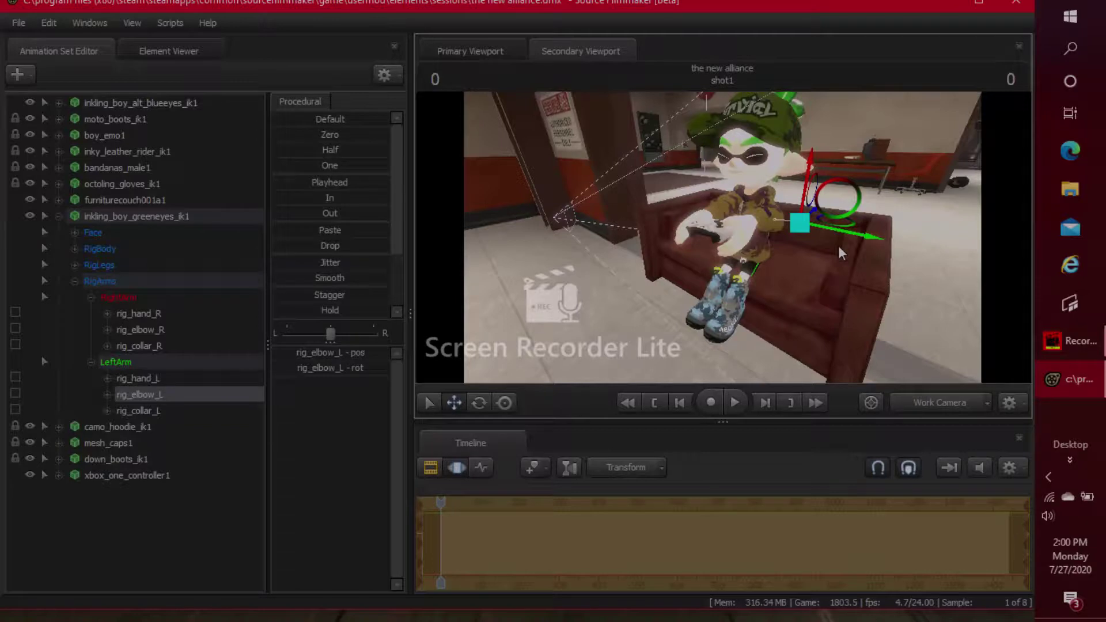
pyautogui.click(1058, 351)
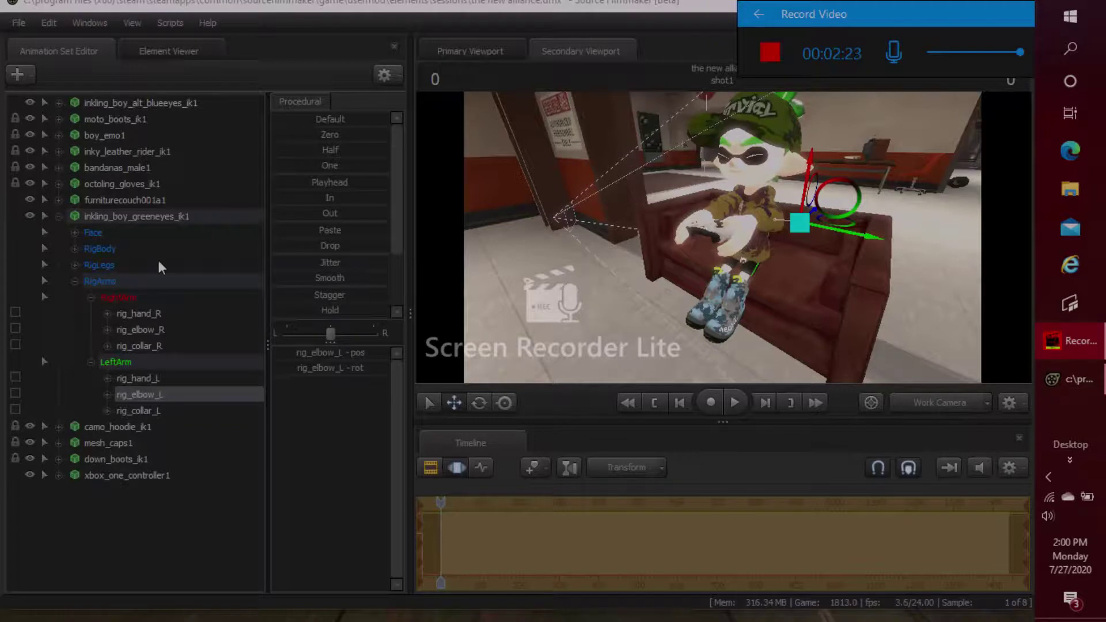
pyautogui.click(87, 291)
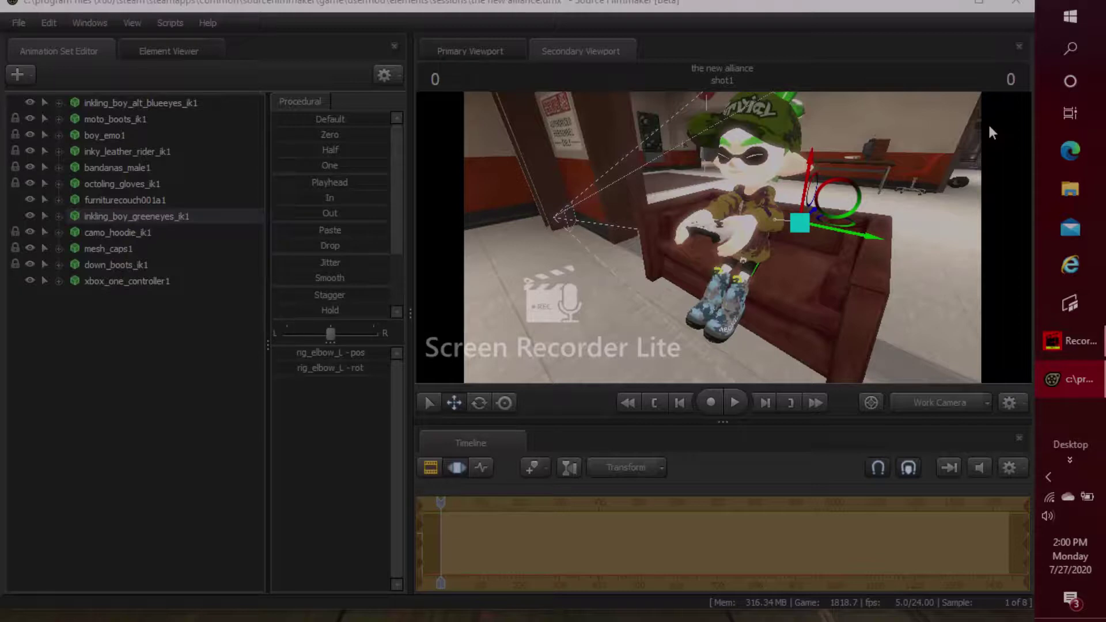
pyautogui.hotkey('alt', 'Tab')
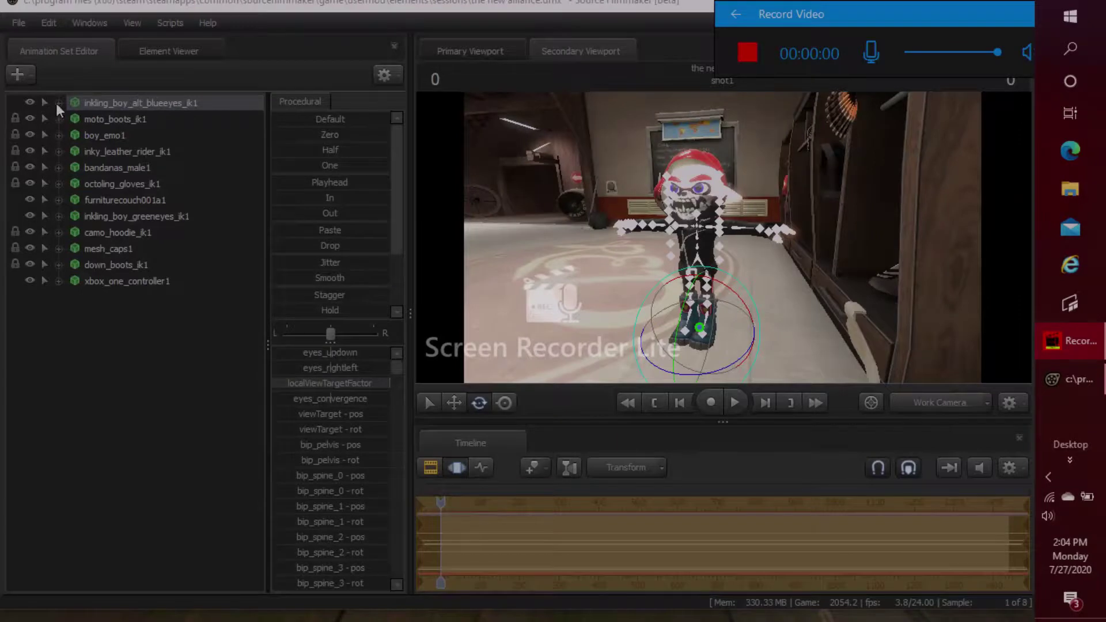
# Step: Expand the Body group of inkling_boy_alt_blueeyes_ik1 and try to move bip_spine_0 sideways
pyautogui.click(58, 102)
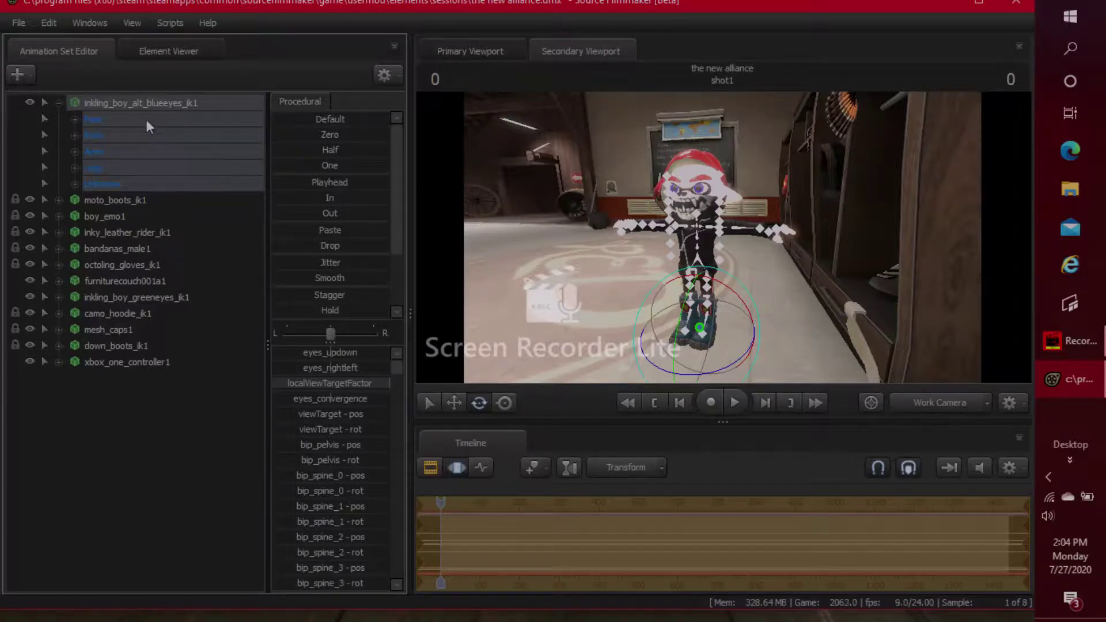
pyautogui.click(75, 132)
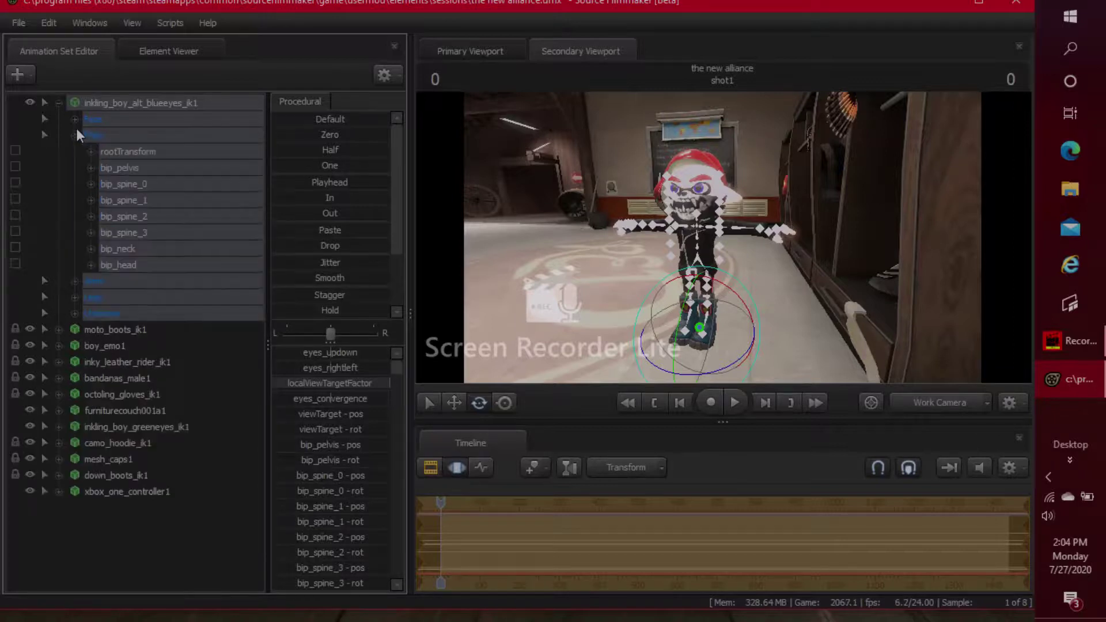
pyautogui.click(144, 188)
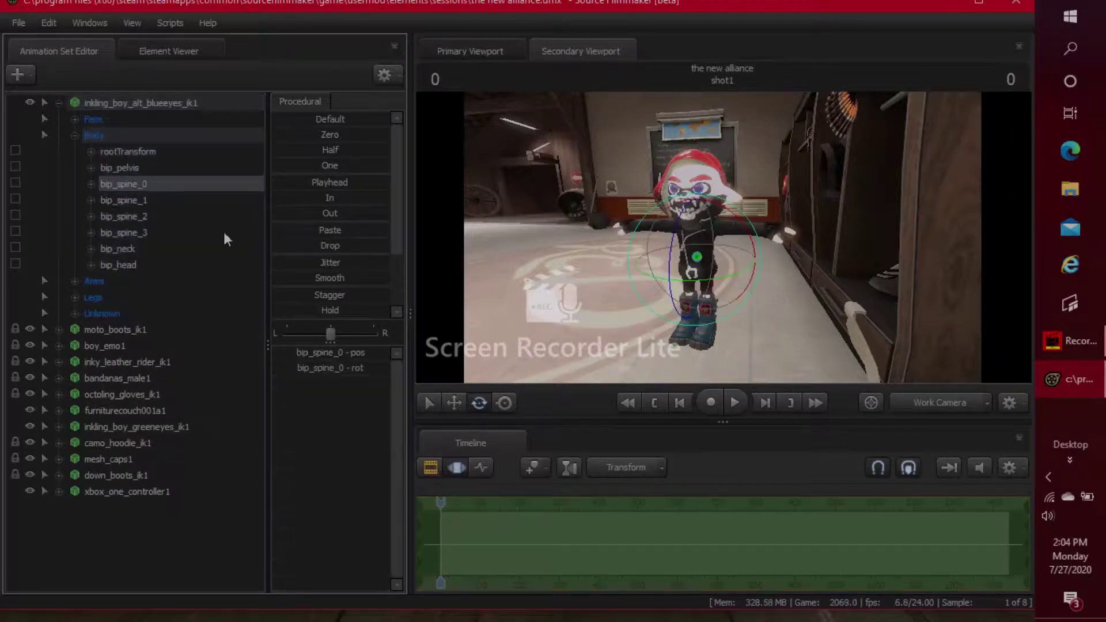
pyautogui.press('w')
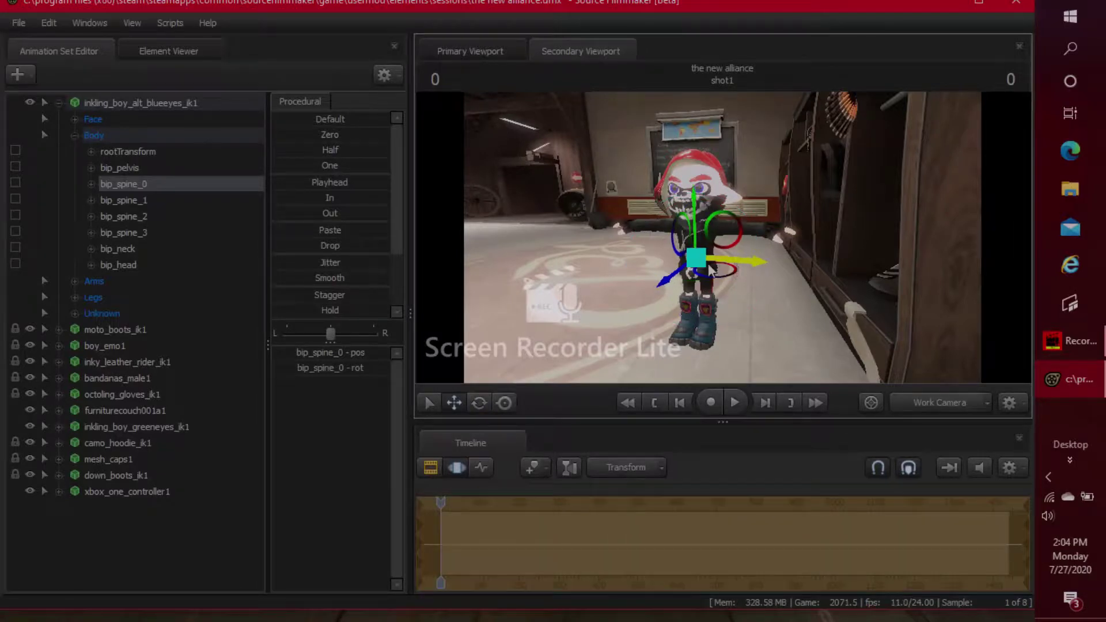
pyautogui.moveTo(709, 264); pyautogui.dragTo(754, 262)
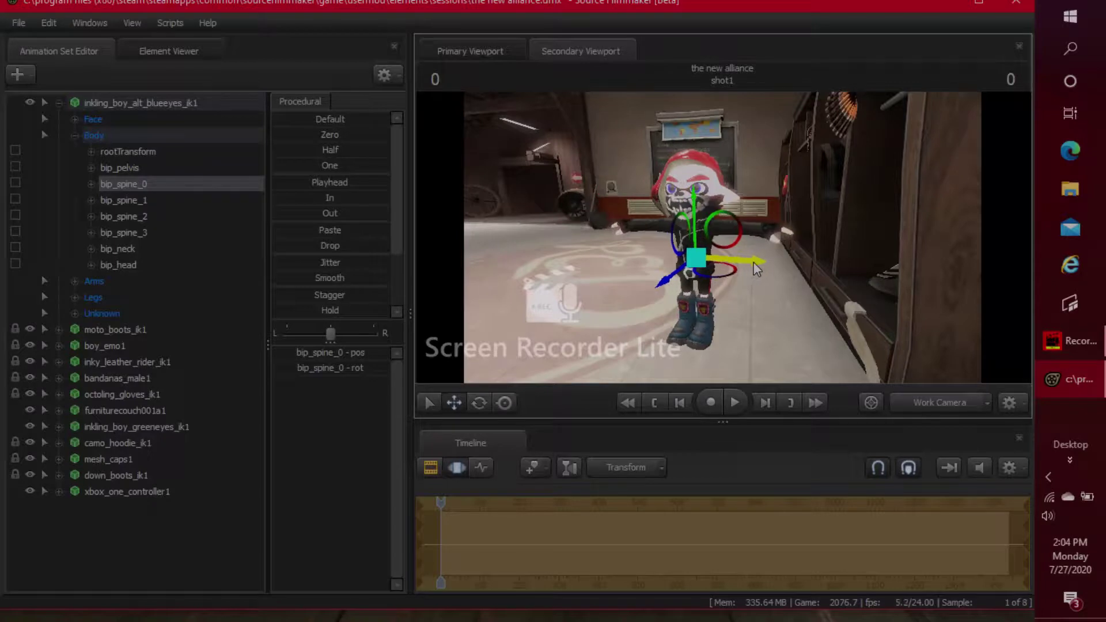
# Step: Try moving bip_head of inkling_boy_alt_blueeyes_ik1 sideways, undo the move and collapse the Body group
pyautogui.click(126, 265)
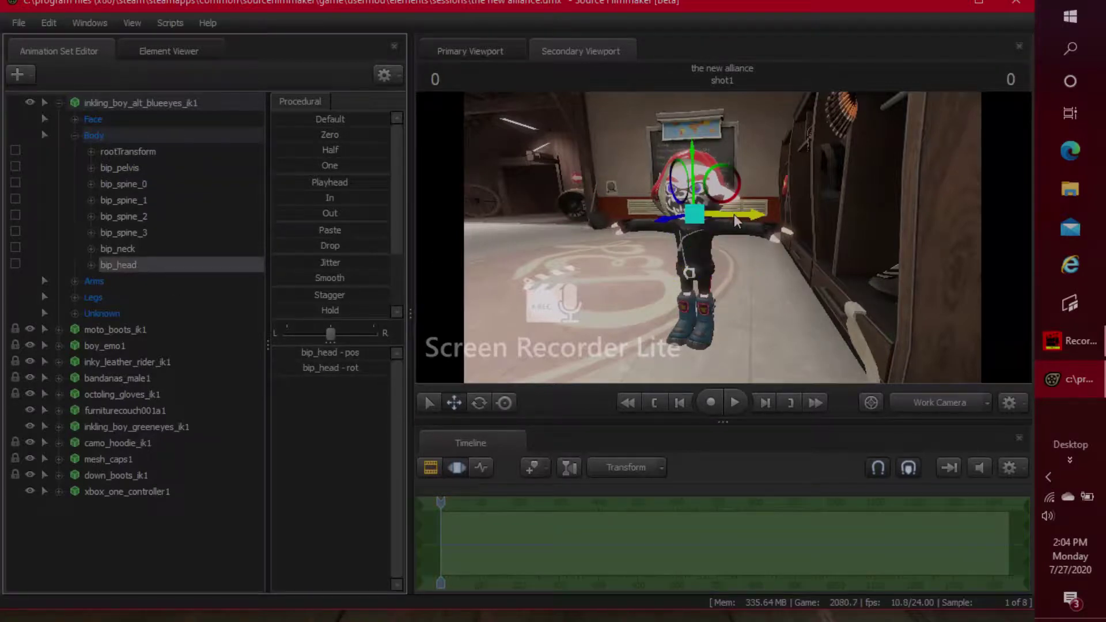
pyautogui.moveTo(736, 222); pyautogui.dragTo(682, 225)
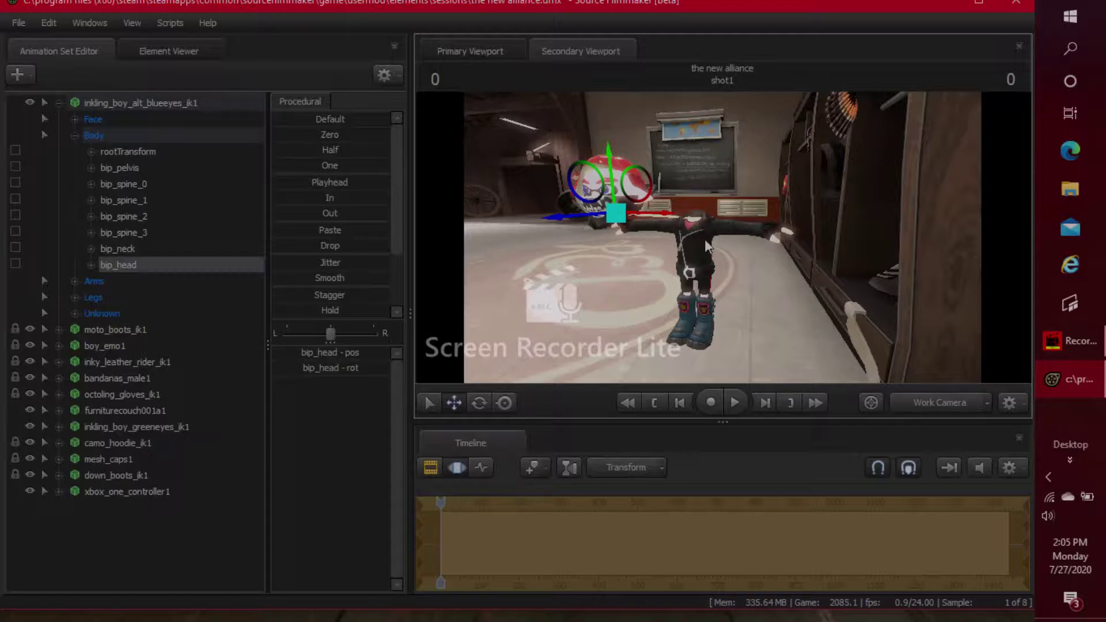
pyautogui.hotkey('ctrl', 'z')
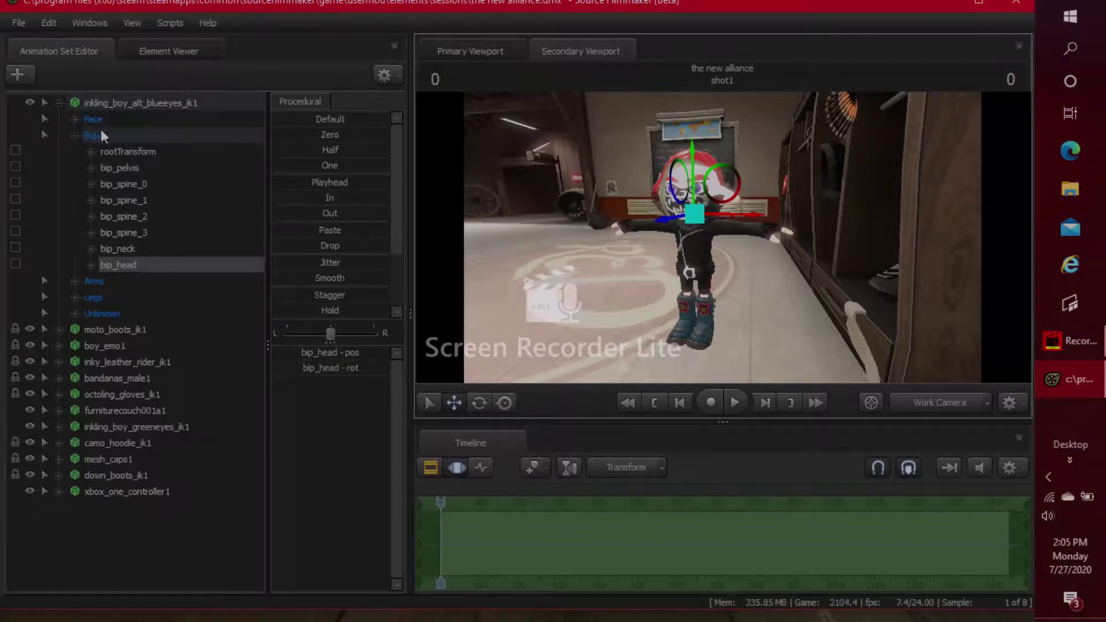
pyautogui.click(72, 136)
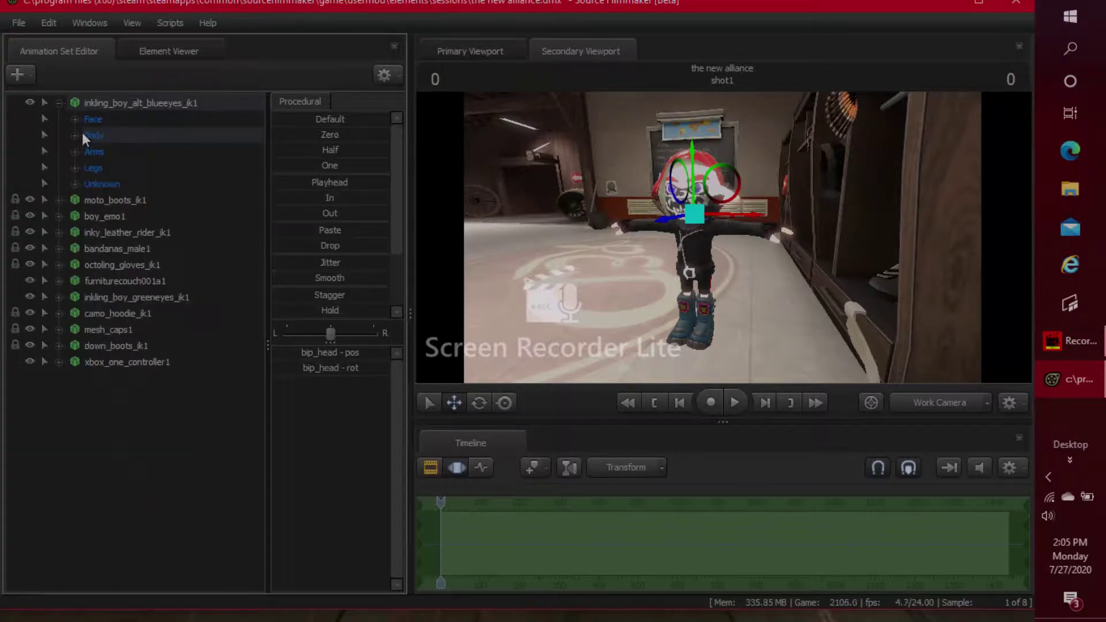
# Step: Apply the rig_biped_simple rig to inkling_boy_alt_blueeyes_ik1
pyautogui.rightClick(123, 103)
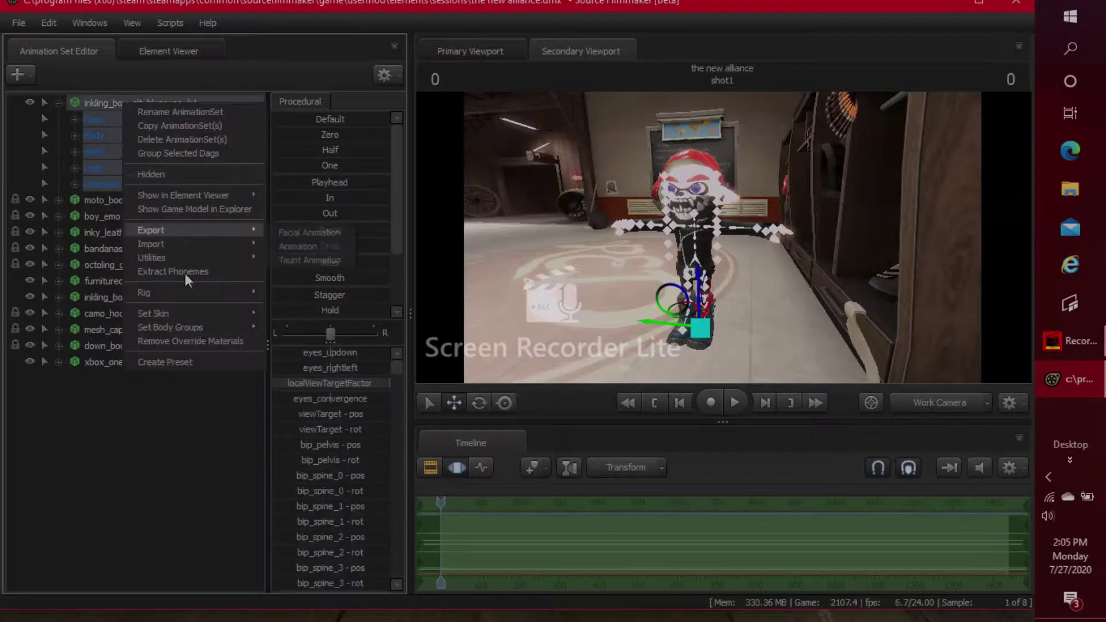
pyautogui.moveTo(194, 296)
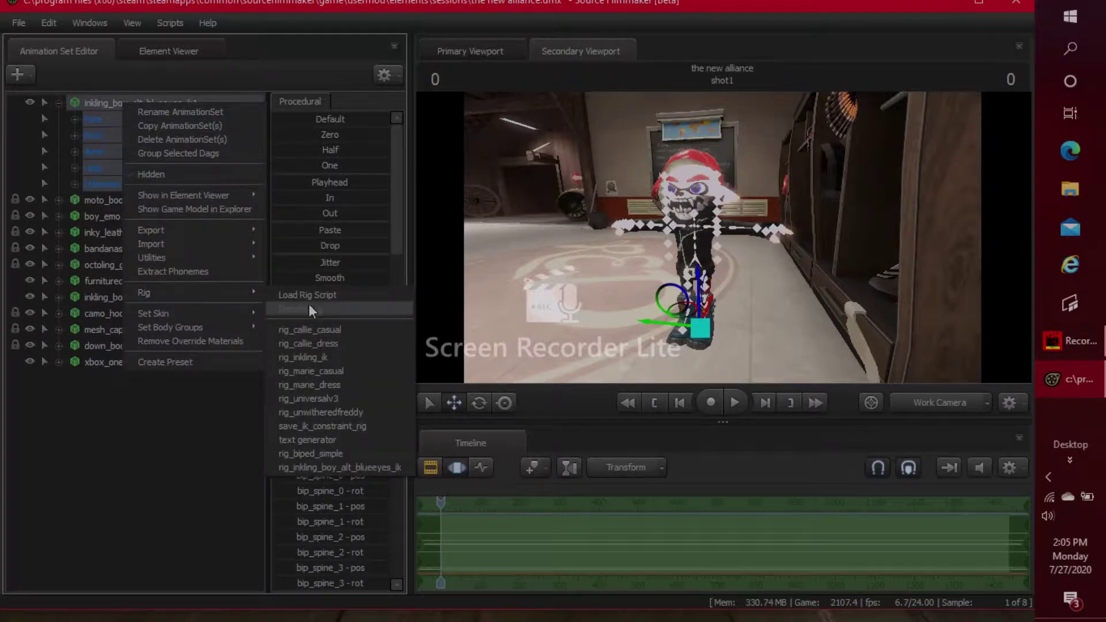
pyautogui.click(329, 454)
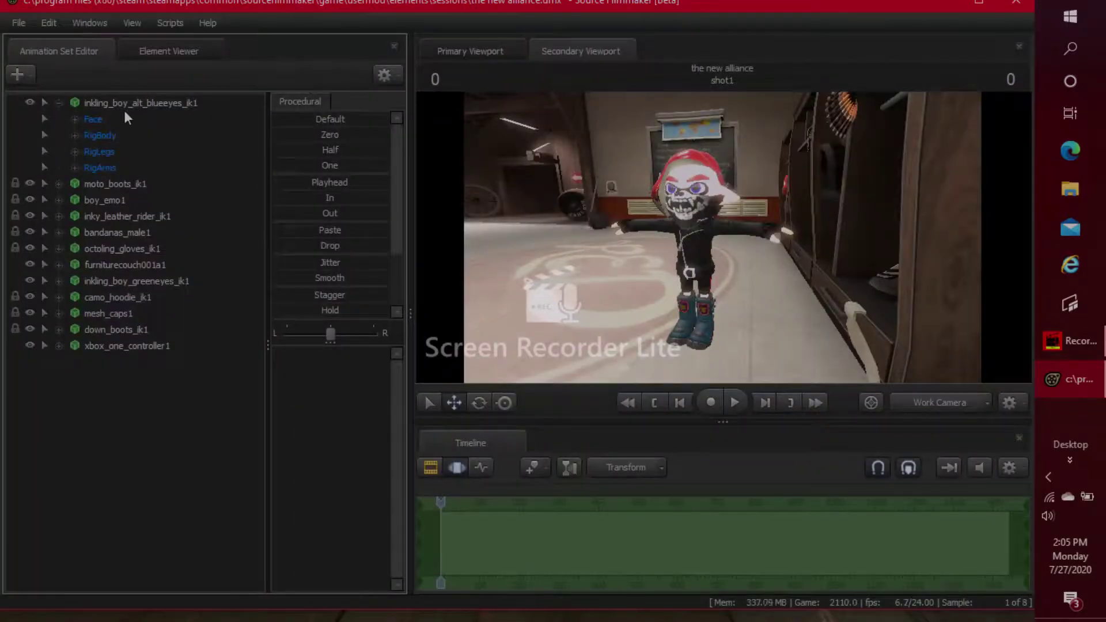
# Step: Expand RigArms of inkling_boy_alt_blueeyes_ik1 to list the hand, elbow and collar controls of both arms
pyautogui.click(73, 167)
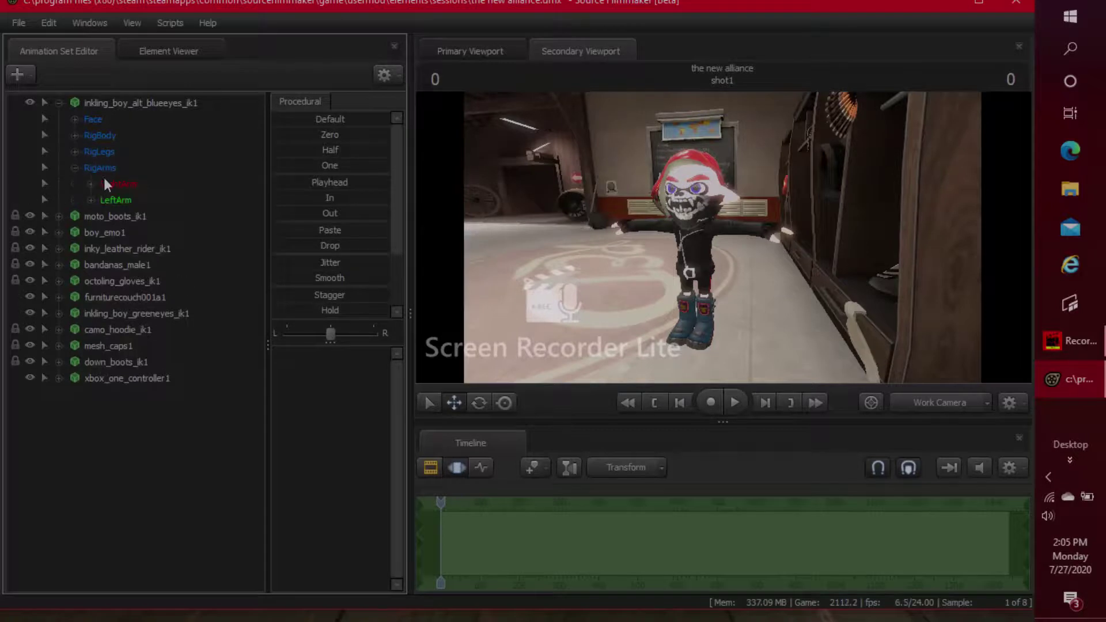
pyautogui.click(91, 185)
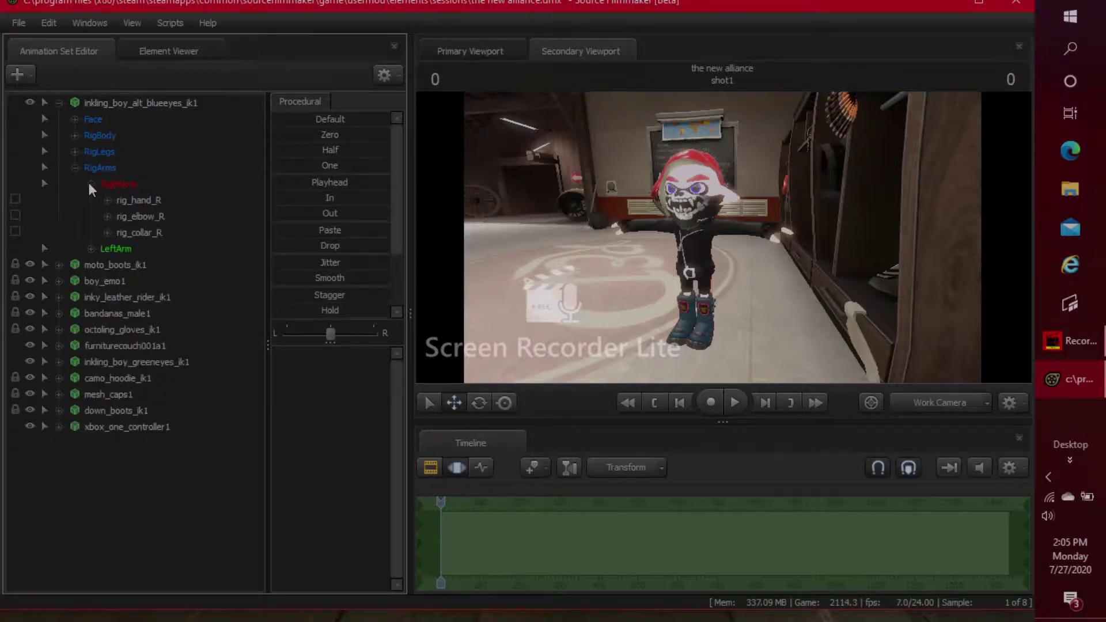
pyautogui.click(90, 248)
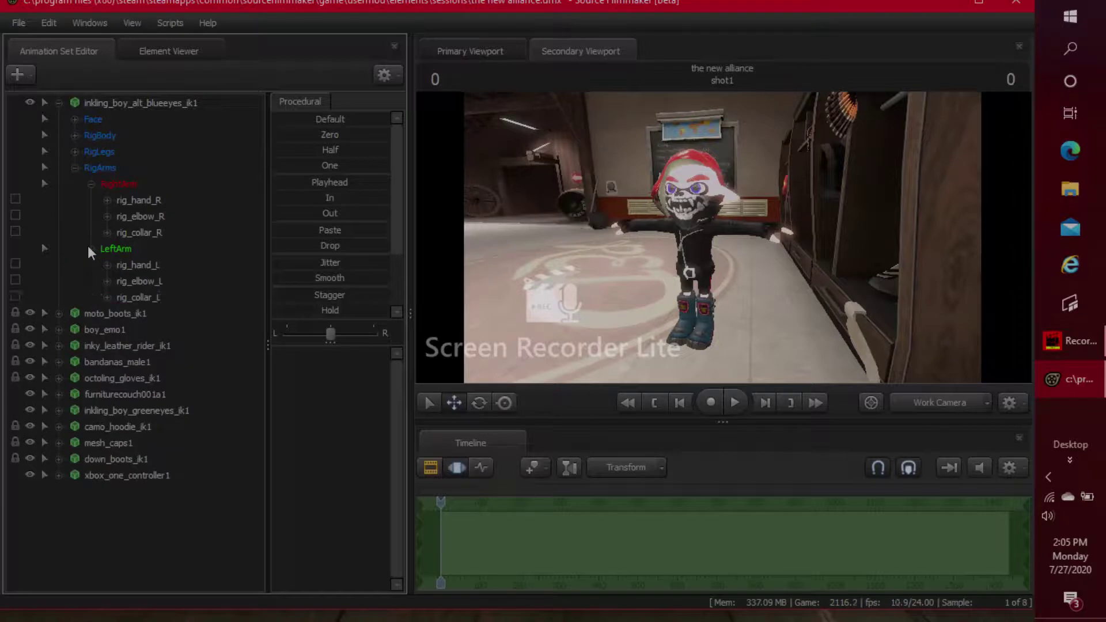
# Step: Rotate rig_hand_R of inkling_boy_alt_blueeyes_ik1 to point downward and lower the right arm beside the body
pyautogui.click(167, 201)
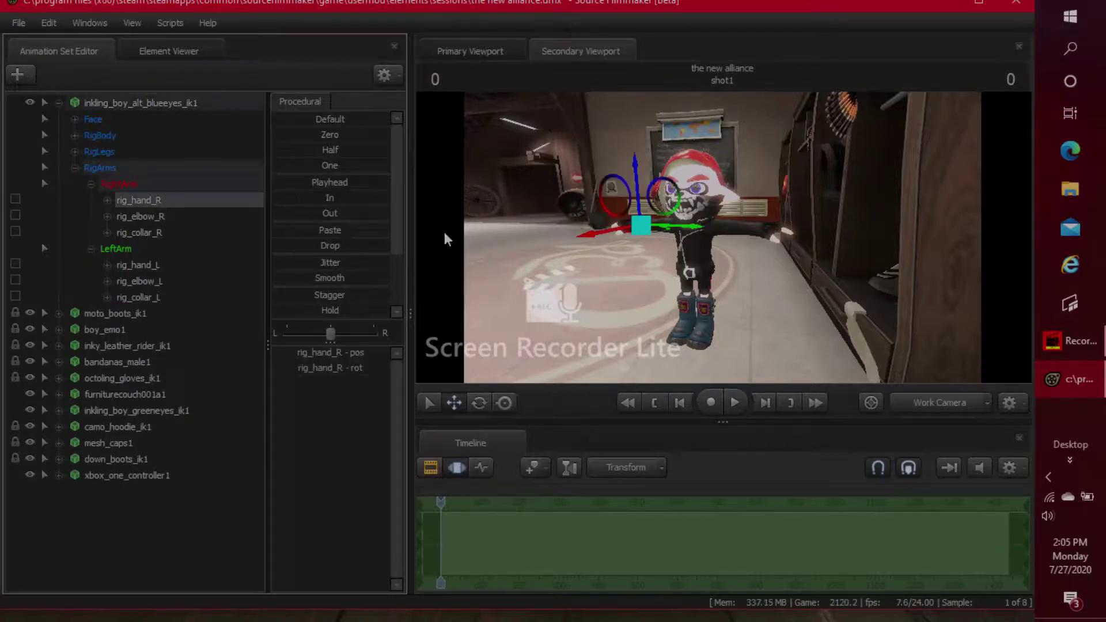
pyautogui.click(480, 403)
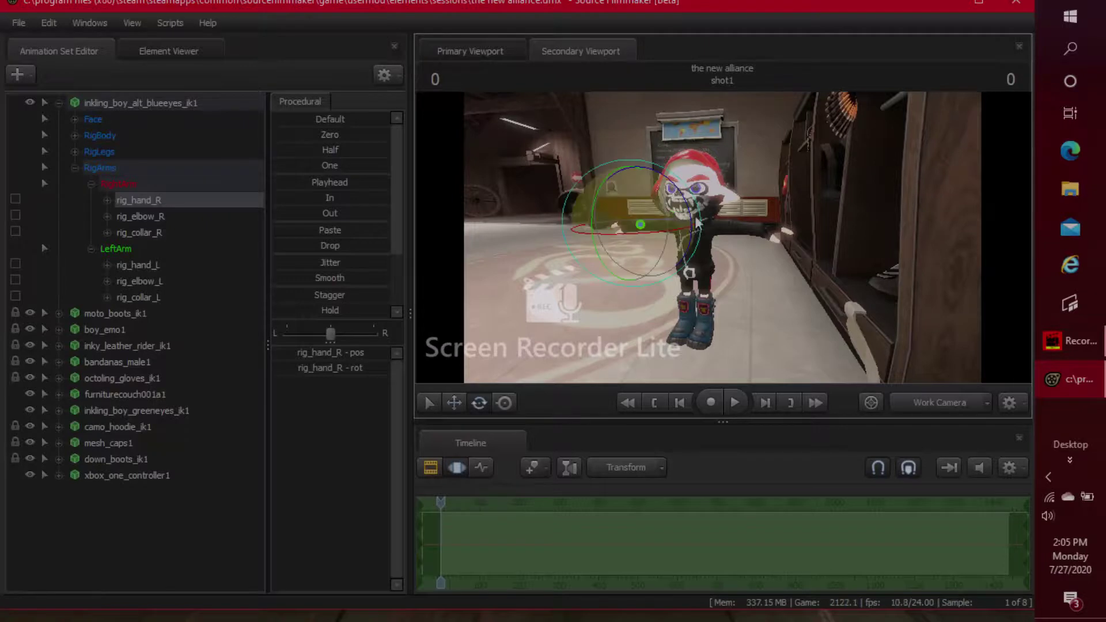
pyautogui.moveTo(649, 153); pyautogui.dragTo(605, 253)
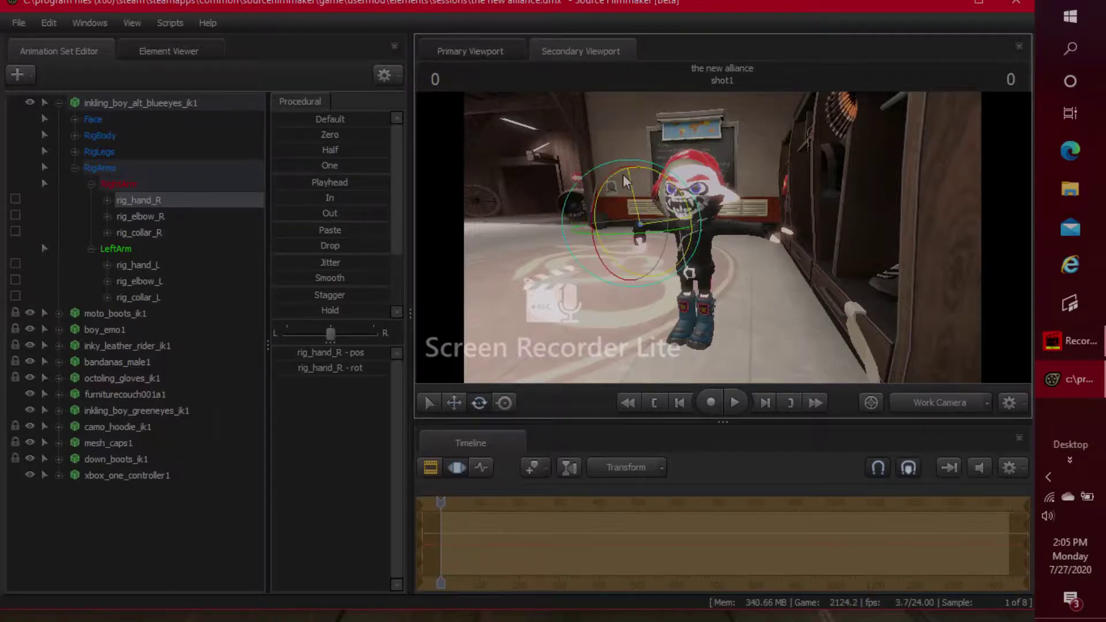
pyautogui.click(454, 403)
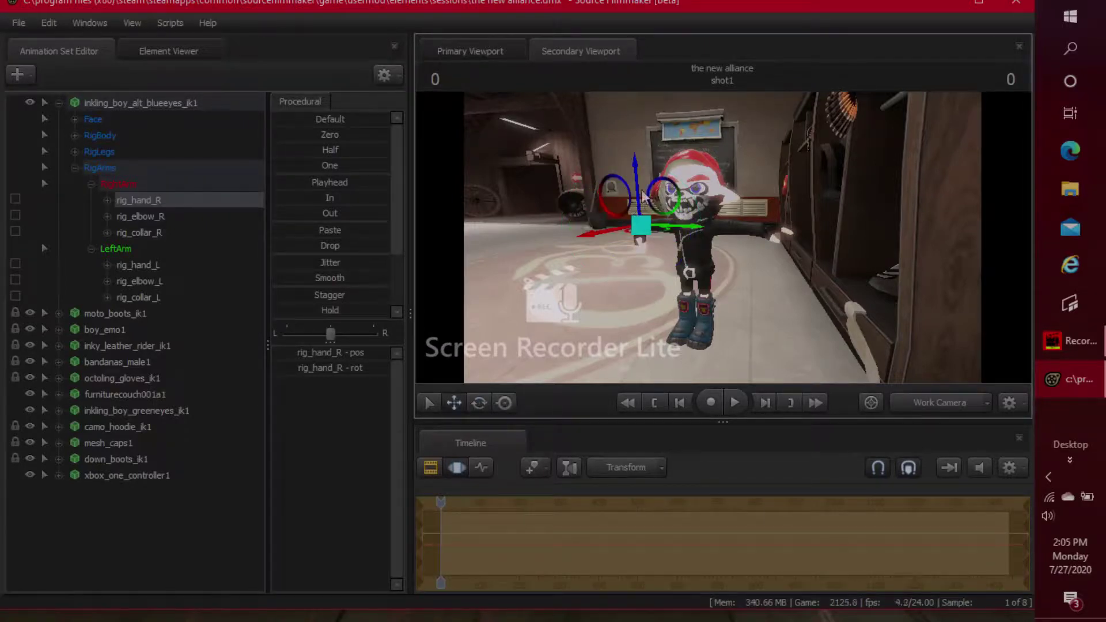
pyautogui.moveTo(644, 247); pyautogui.dragTo(655, 213)
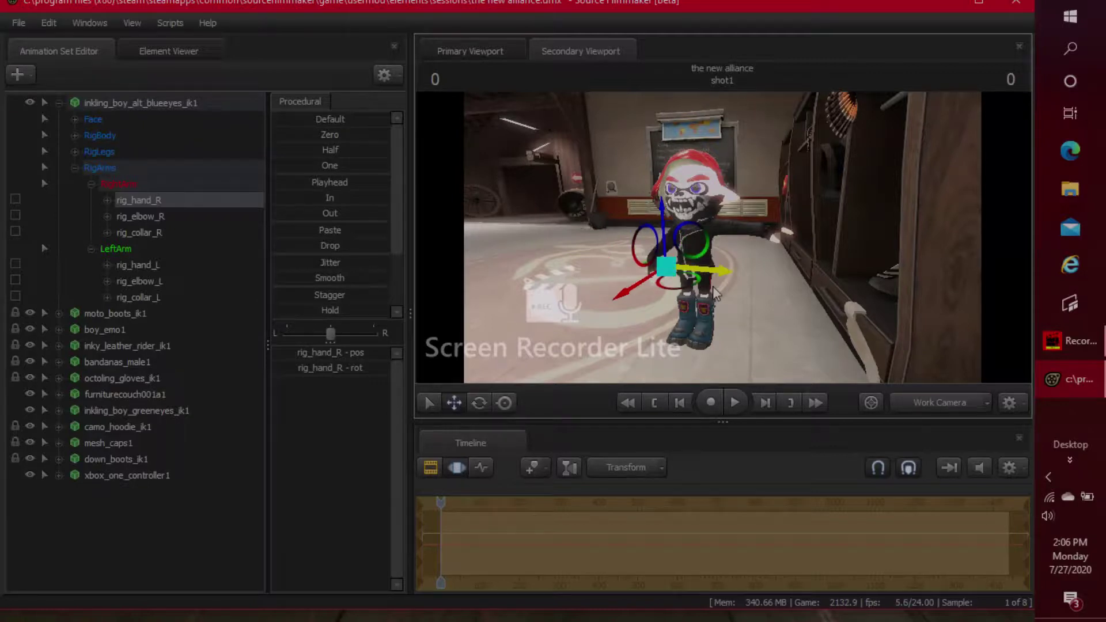
# Step: Lower and rotate rig_hand_L of inkling_boy_alt_blueeyes_ik1 so the left arm hangs beside the body, and collapse RigArms
pyautogui.click(137, 268)
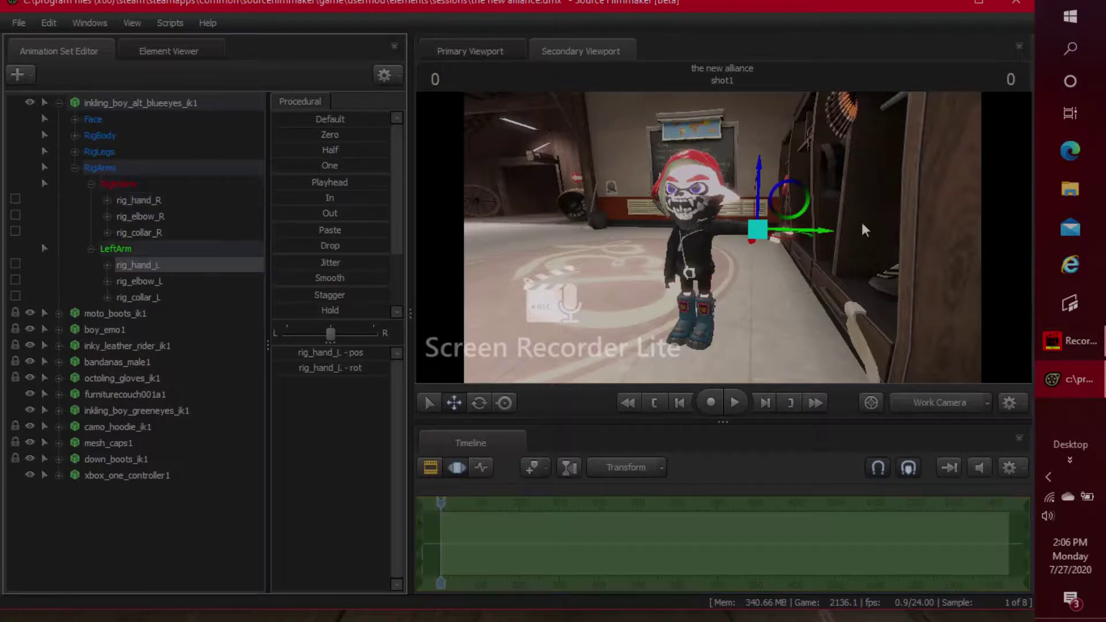
pyautogui.moveTo(759, 203); pyautogui.dragTo(758, 268)
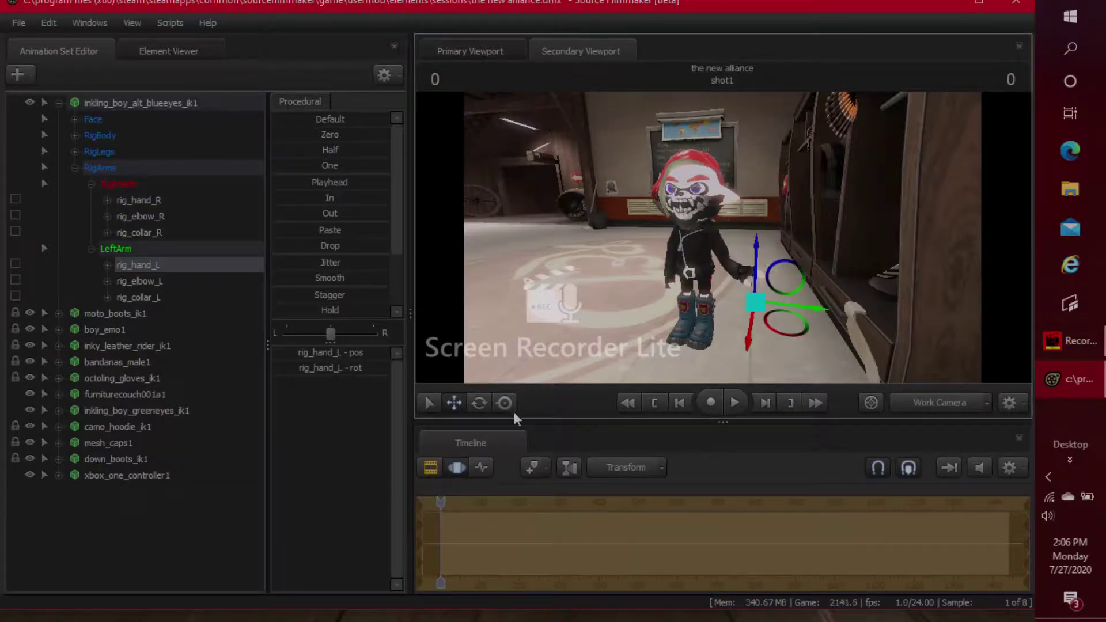
pyautogui.click(479, 403)
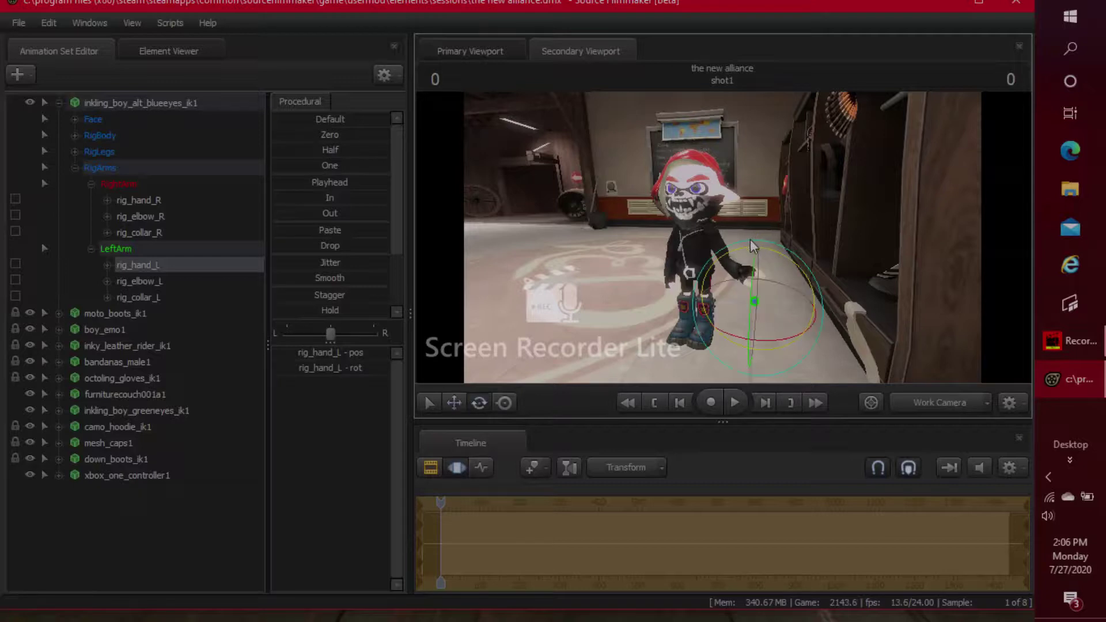
pyautogui.moveTo(821, 272)
pyautogui.mouseDown()
pyautogui.moveTo(839, 296)
pyautogui.moveTo(834, 282)
pyautogui.mouseUp()
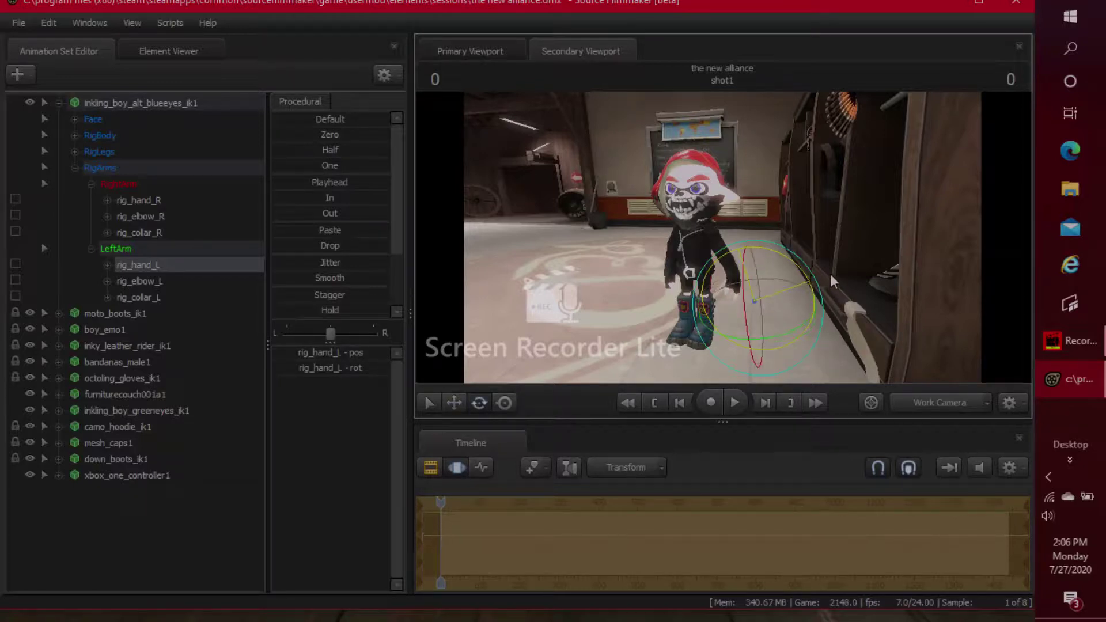
pyautogui.click(455, 402)
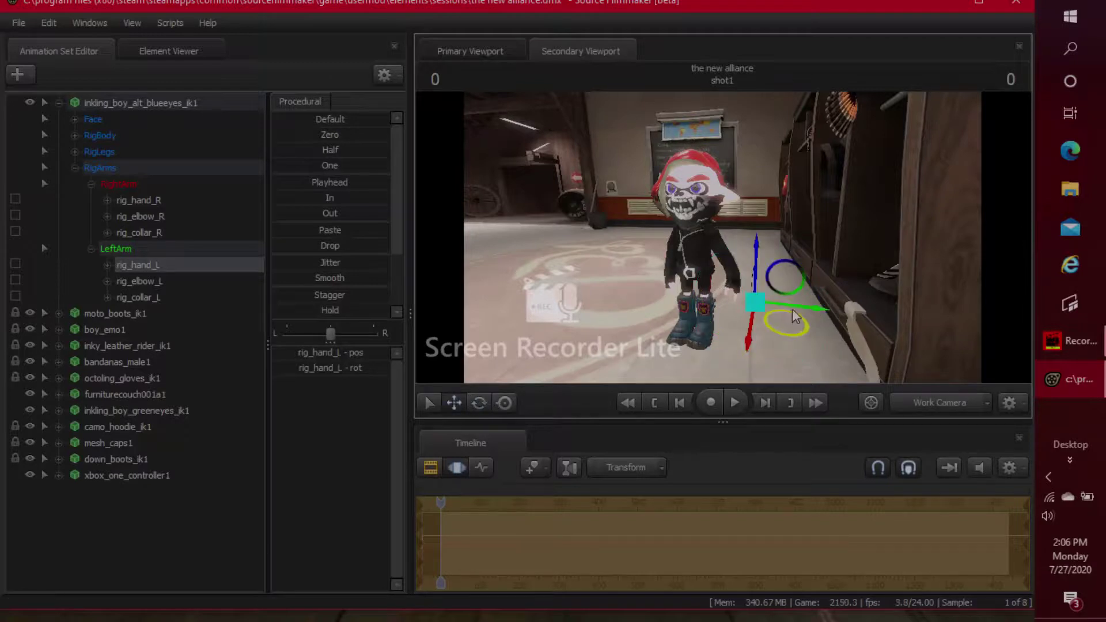
pyautogui.moveTo(772, 305)
pyautogui.mouseDown()
pyautogui.moveTo(754, 303)
pyautogui.moveTo(784, 303)
pyautogui.mouseUp()
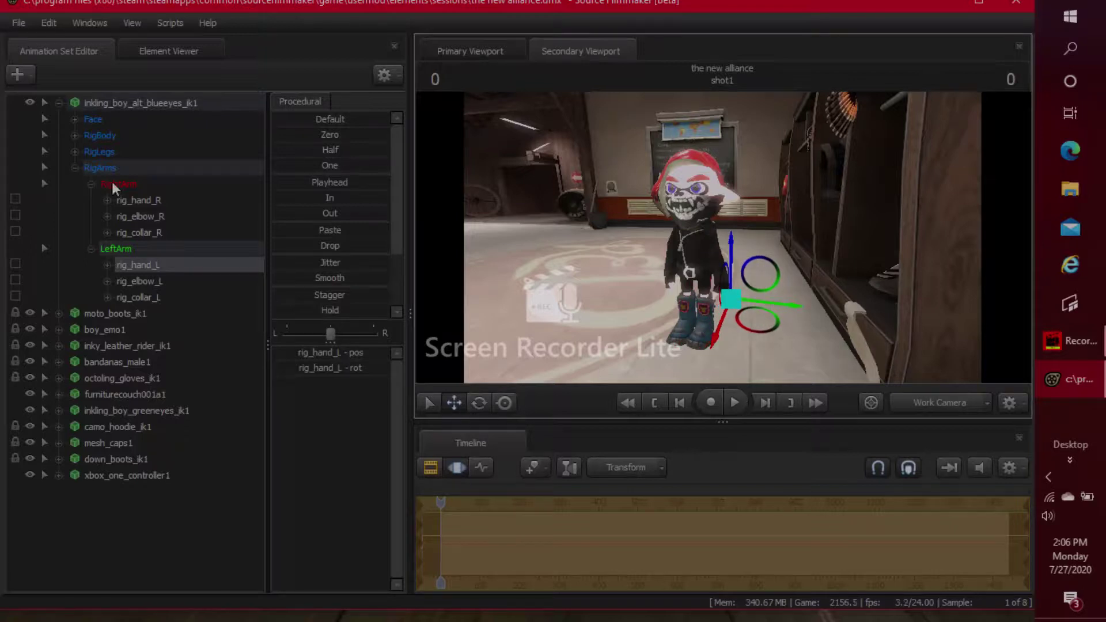
pyautogui.click(72, 166)
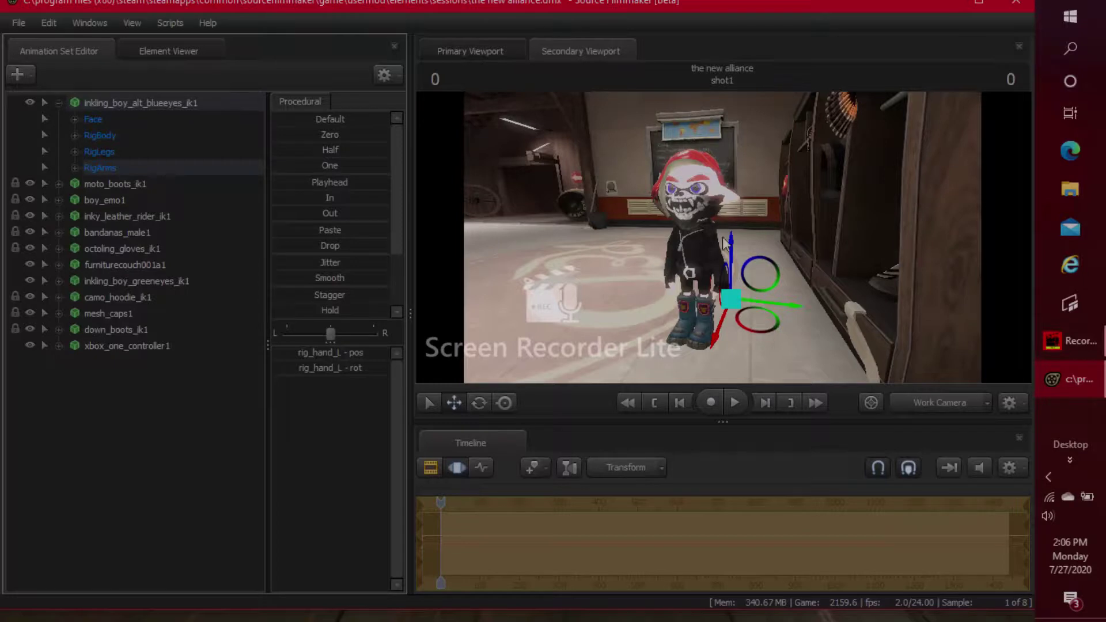
# Step: Examine the green-eyed inkling boy's seated pose and hands on the couch from several angles
pyautogui.moveTo(732, 245); pyautogui.dragTo(651, 248)
pyautogui.moveTo(763, 263)
pyautogui.mouseDown()
pyautogui.moveTo(801, 264)
pyautogui.moveTo(772, 264)
pyautogui.mouseUp()
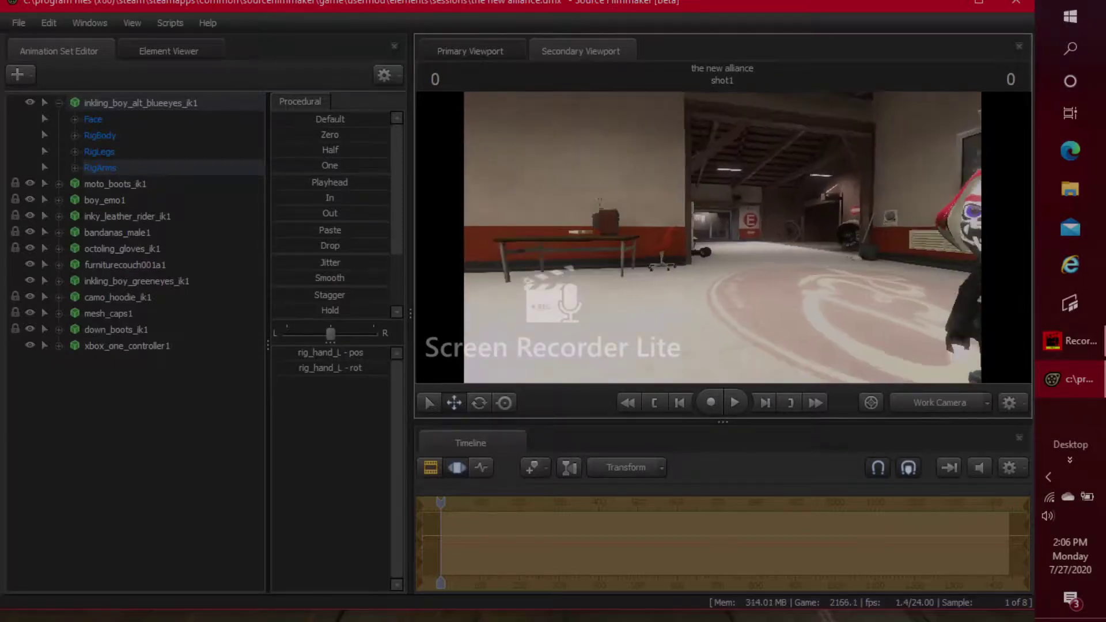
pyautogui.press('s')
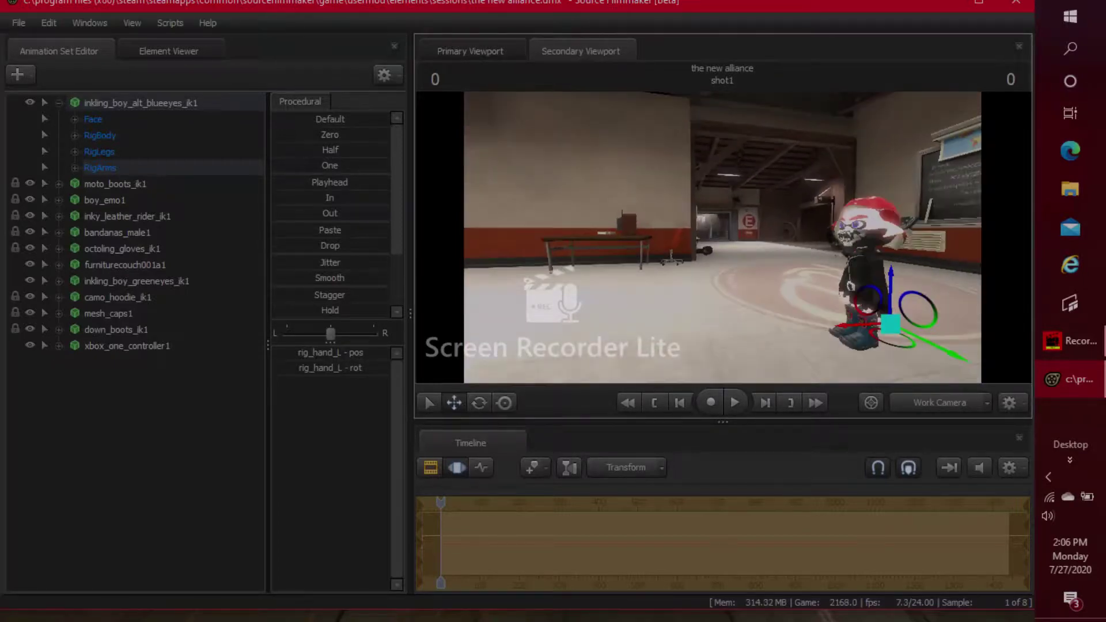
pyautogui.press('s')
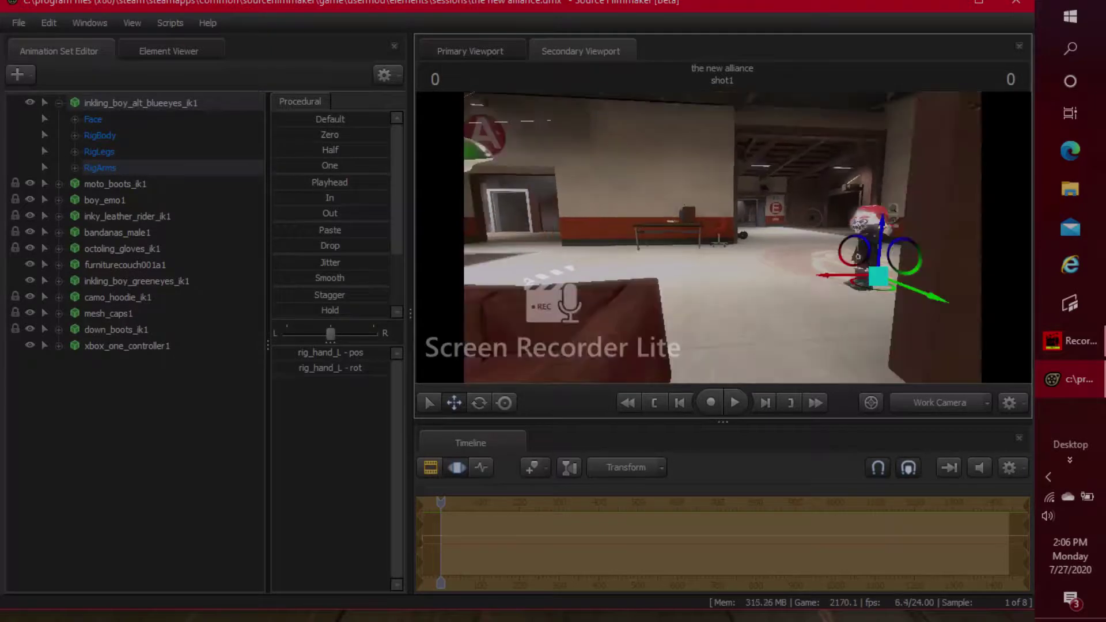
pyautogui.press('s')
pyautogui.moveTo(722, 237); pyautogui.dragTo(737, 288)
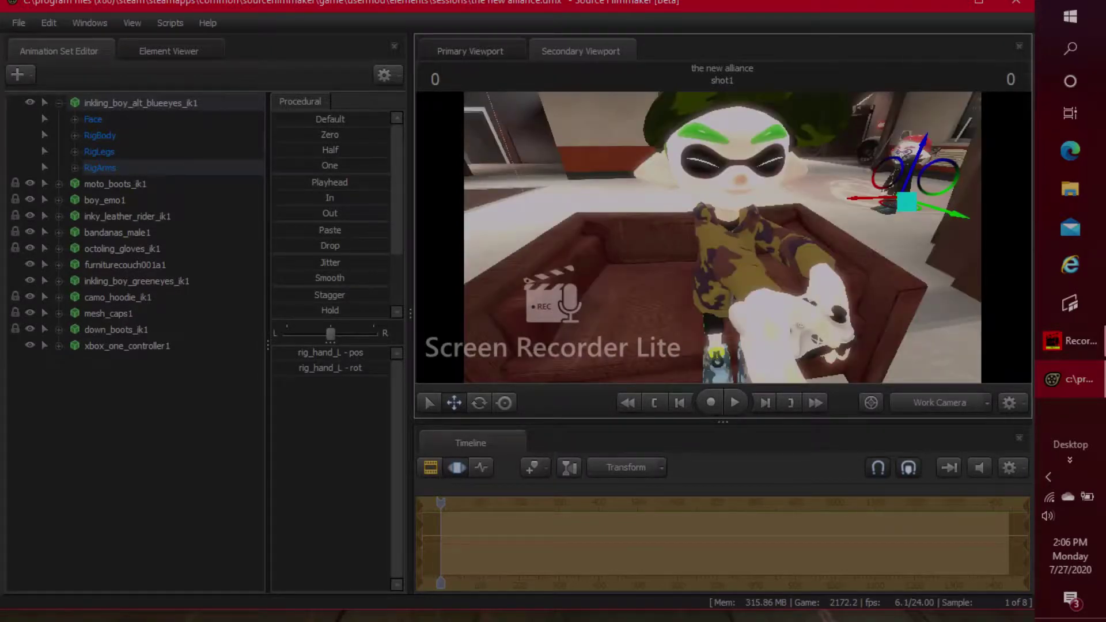
pyautogui.moveTo(722, 238); pyautogui.dragTo(806, 202)
pyautogui.press('a')
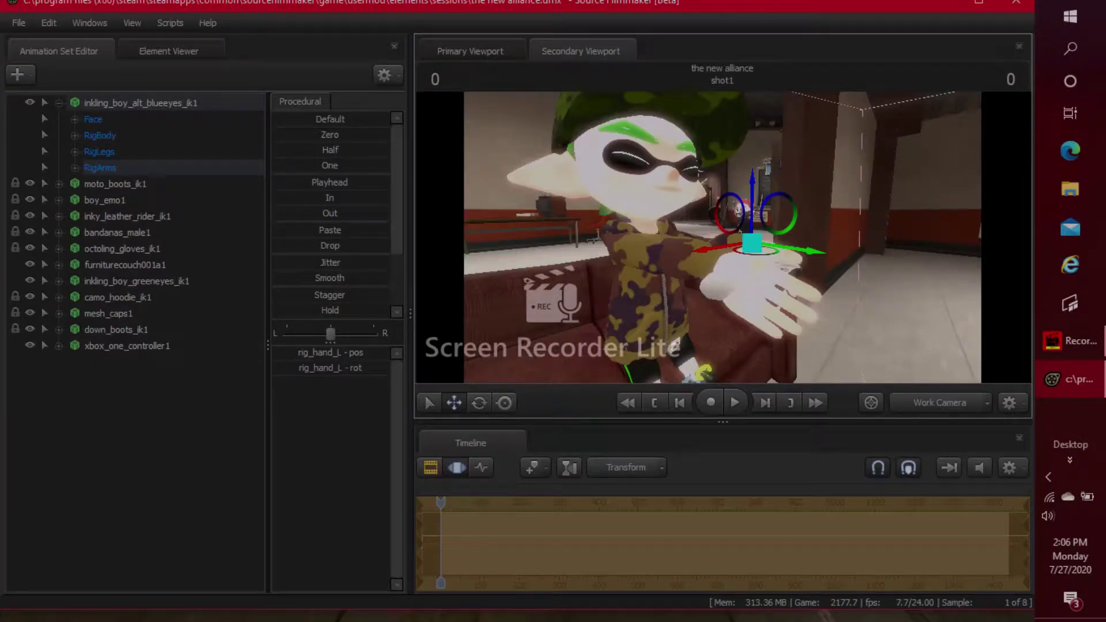
pyautogui.moveTo(723, 237); pyautogui.dragTo(671, 282)
pyautogui.press('s')
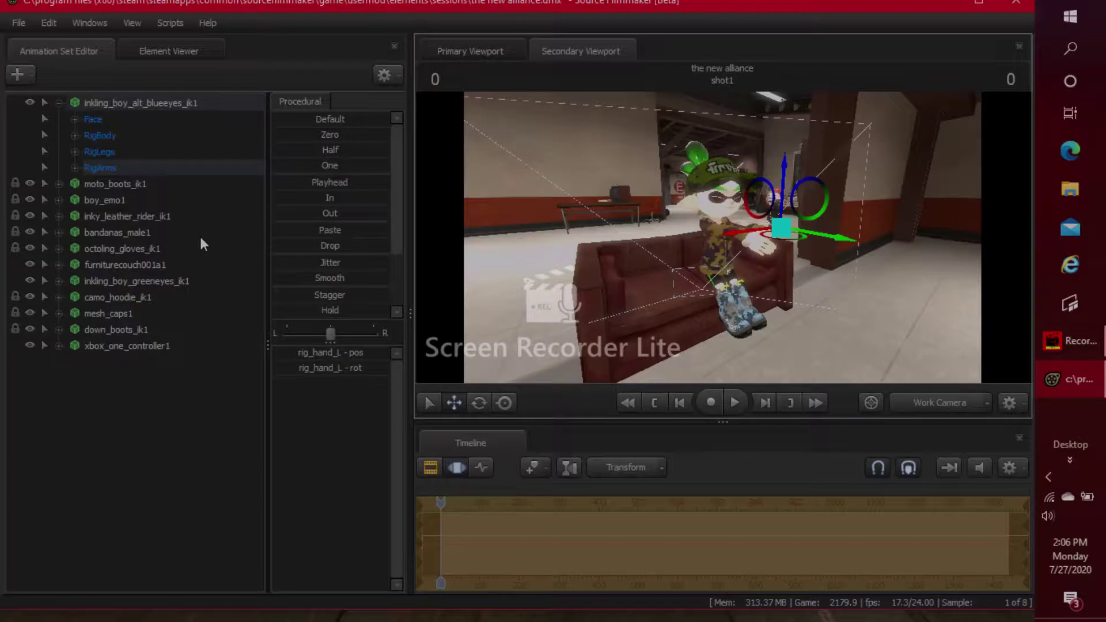
# Step: Show the rig scripts available for inkling_boy_alt_blueeyes_ik1 and close the list without choosing one
pyautogui.rightClick(163, 101)
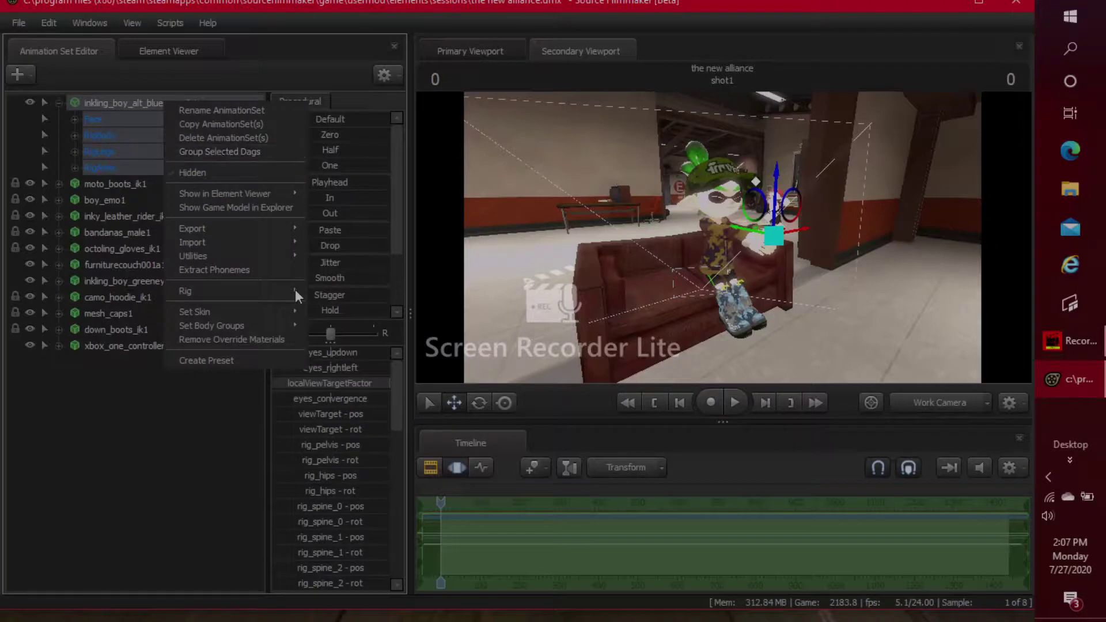
pyautogui.moveTo(292, 309)
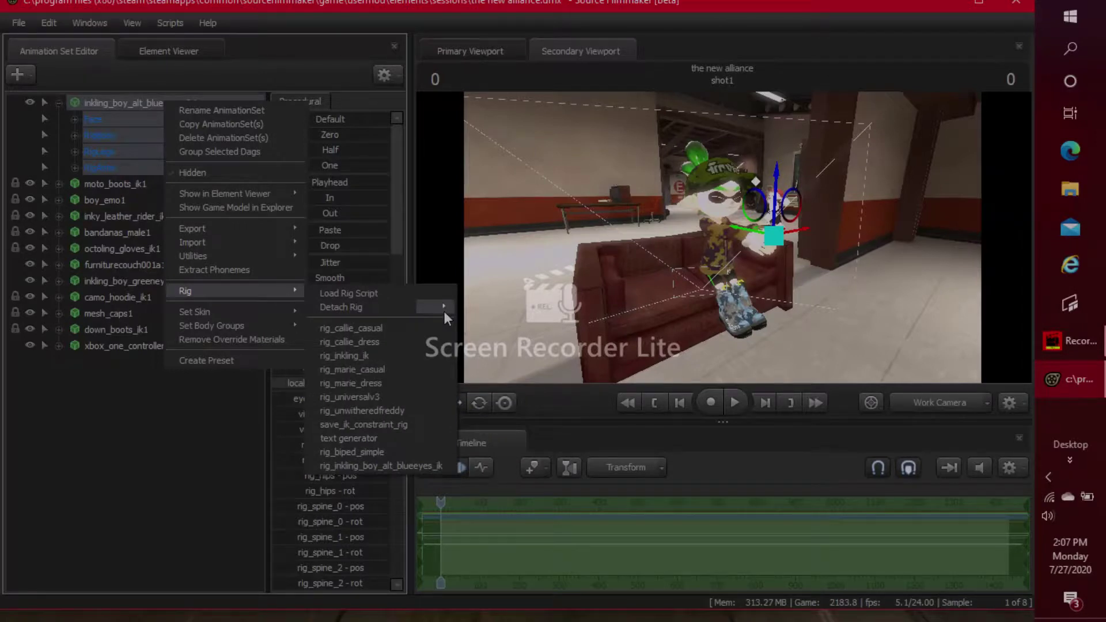
pyautogui.click(334, 278)
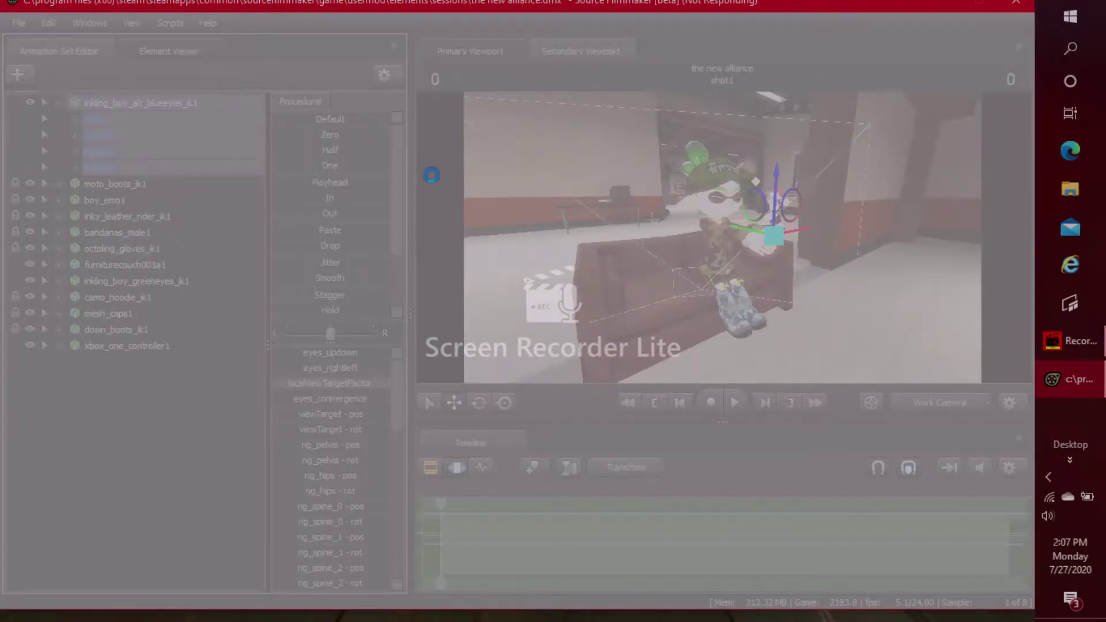
pyautogui.click(1073, 346)
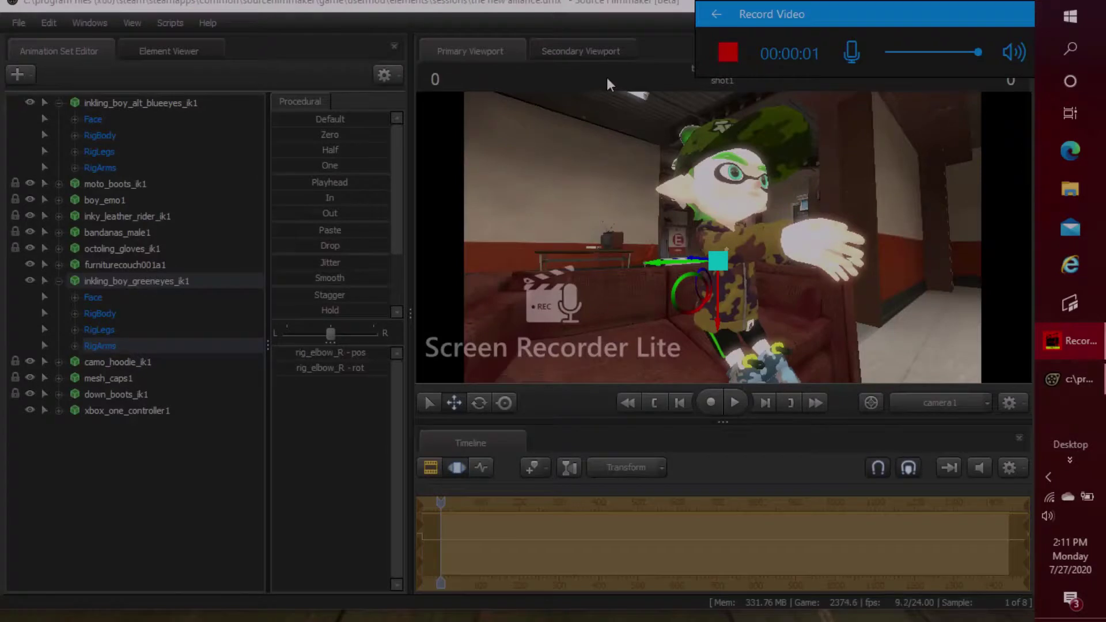
# Step: Inspect the standing blue-eyed inkling boy's pose through the work camera and check the couch shot through camera1
pyautogui.click(606, 48)
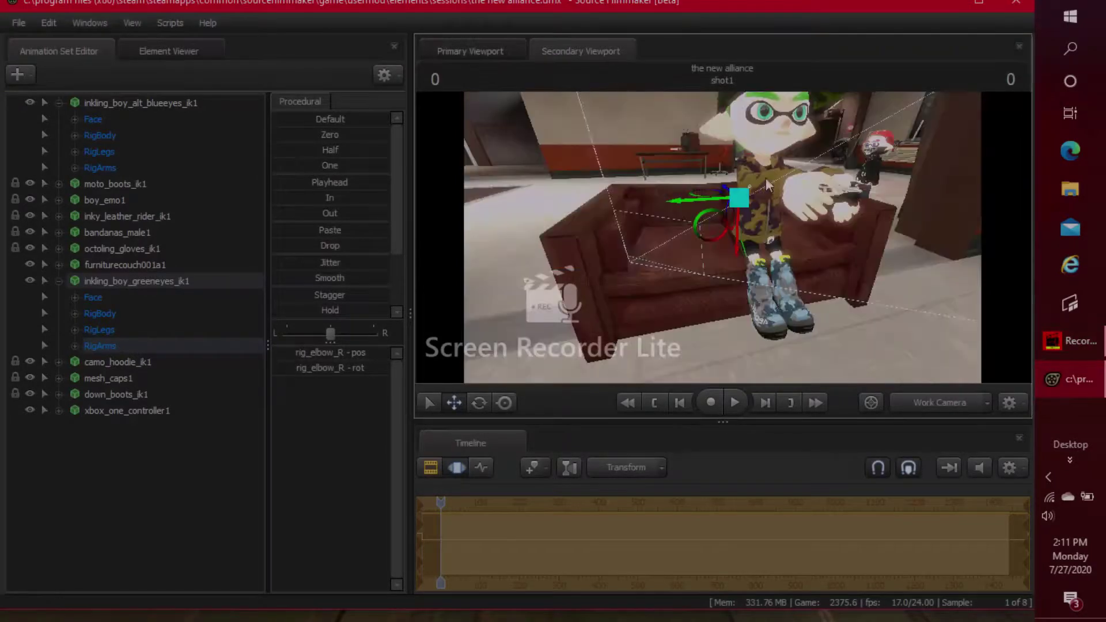
pyautogui.moveTo(882, 290); pyautogui.dragTo(956, 265)
pyautogui.press('w')
pyautogui.press('w')
pyautogui.press('a')
pyautogui.press('a')
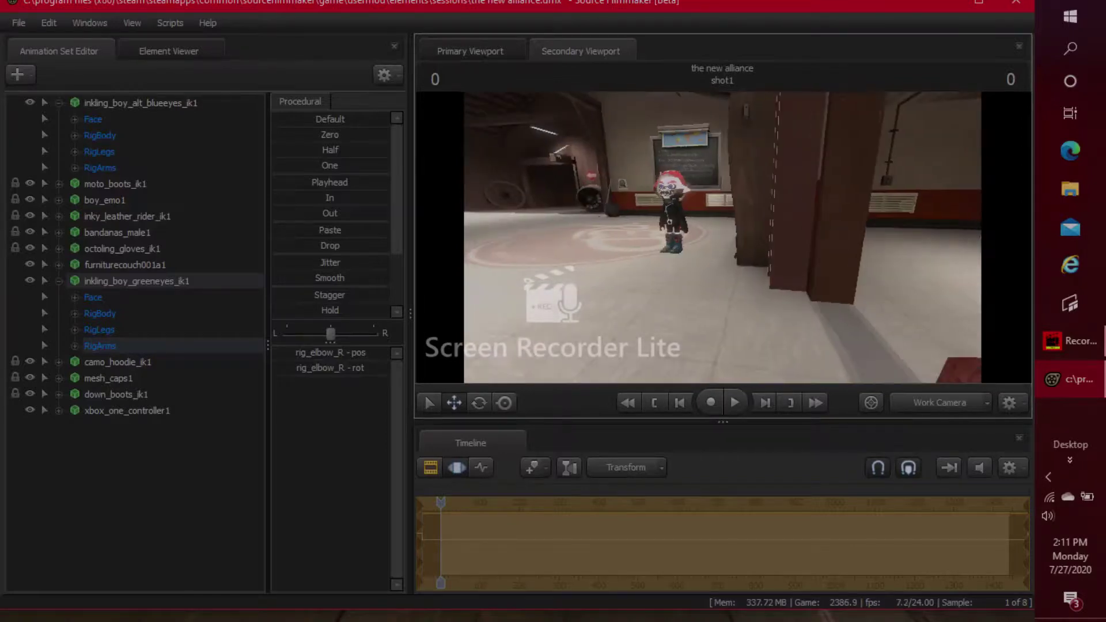
pyautogui.press('a')
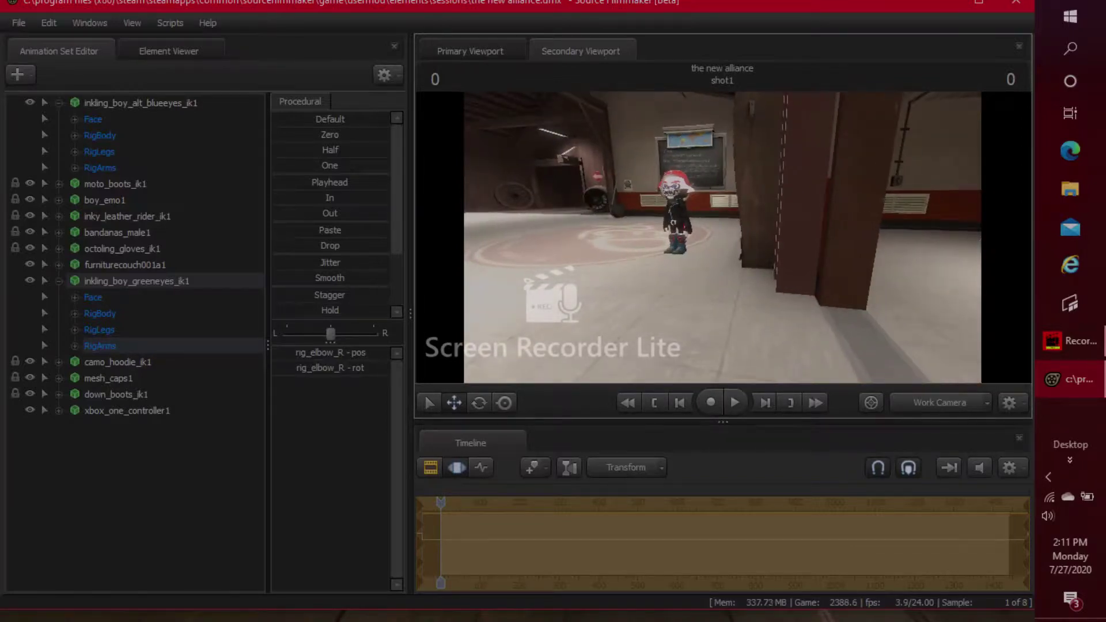
pyautogui.press('w')
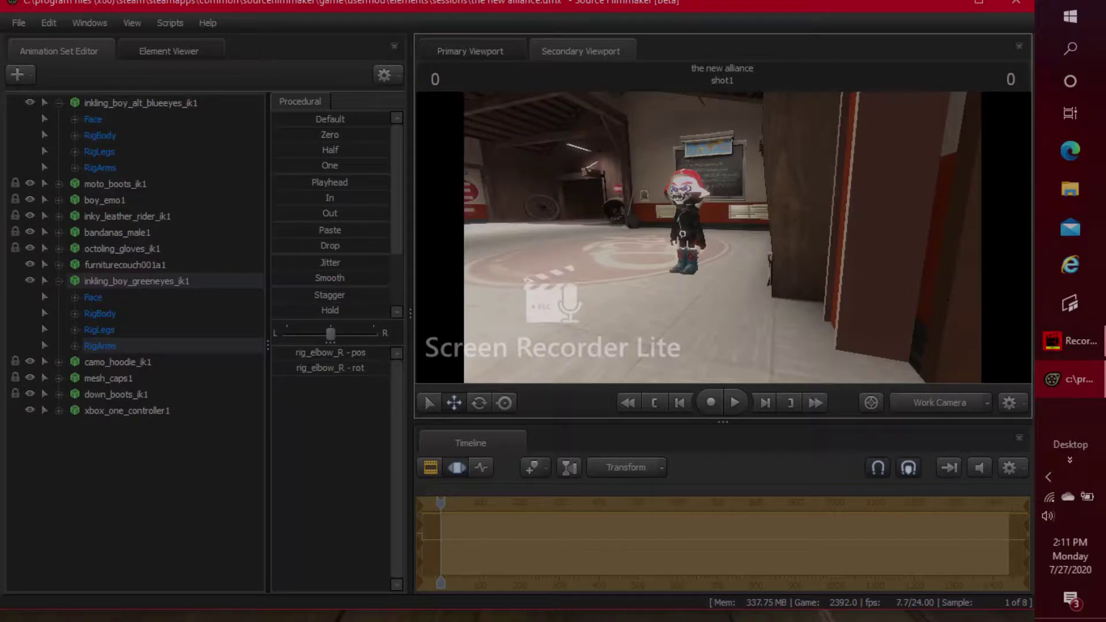
pyautogui.press('w')
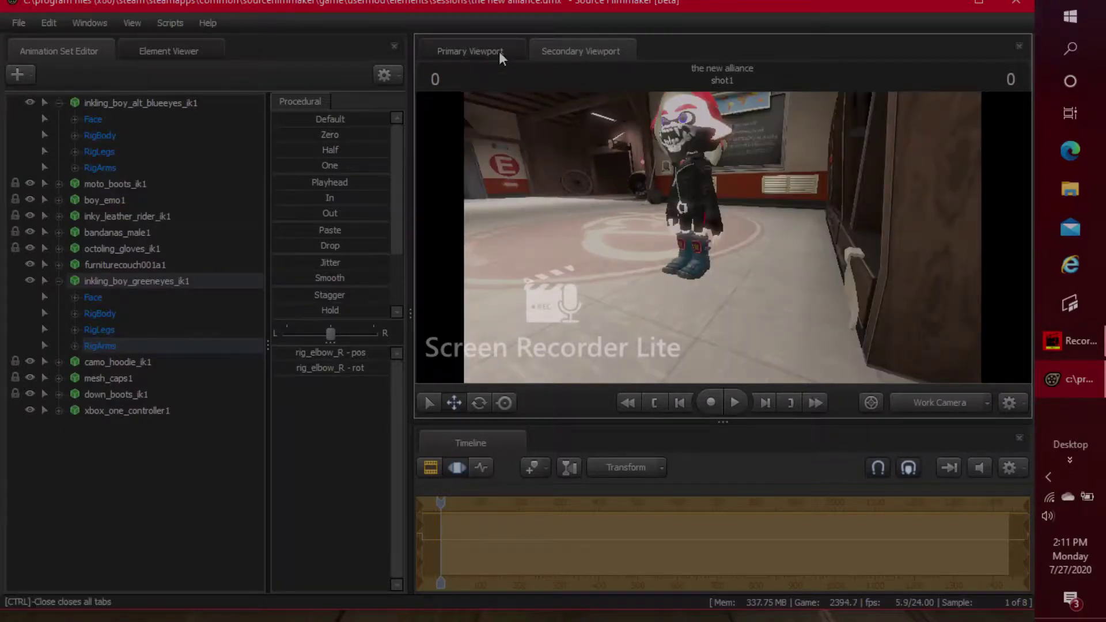
pyautogui.click(499, 51)
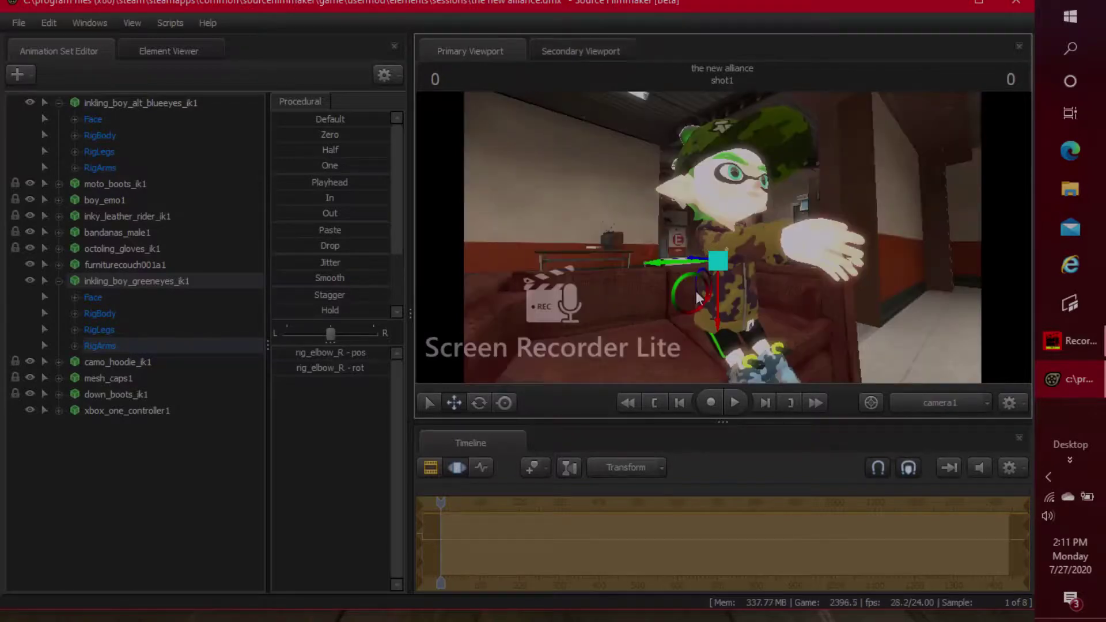
pyautogui.click(579, 52)
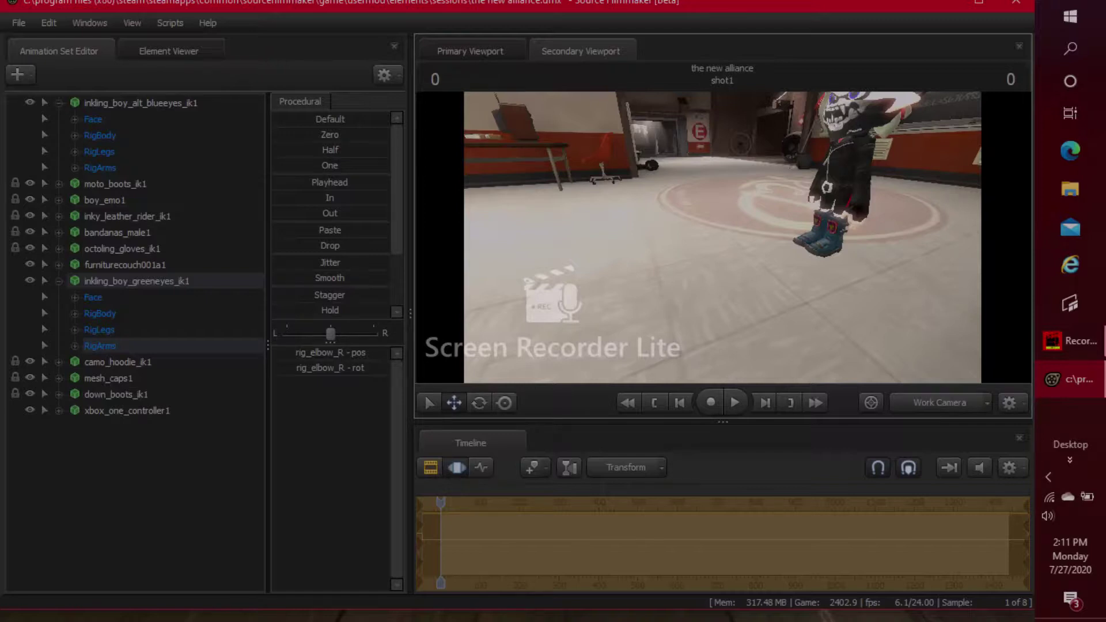
pyautogui.moveTo(807, 239); pyautogui.dragTo(752, 238)
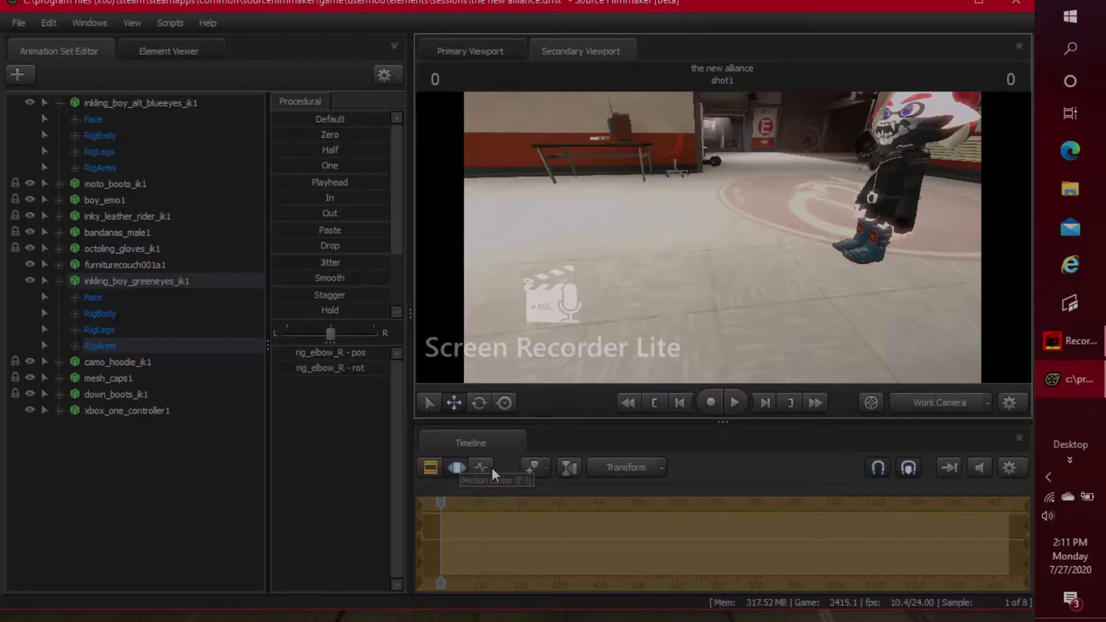
# Step: Select inkling_boy_alt_blueeyes_ik1 and show its animation channels in the Graph Editor
pyautogui.click(147, 102)
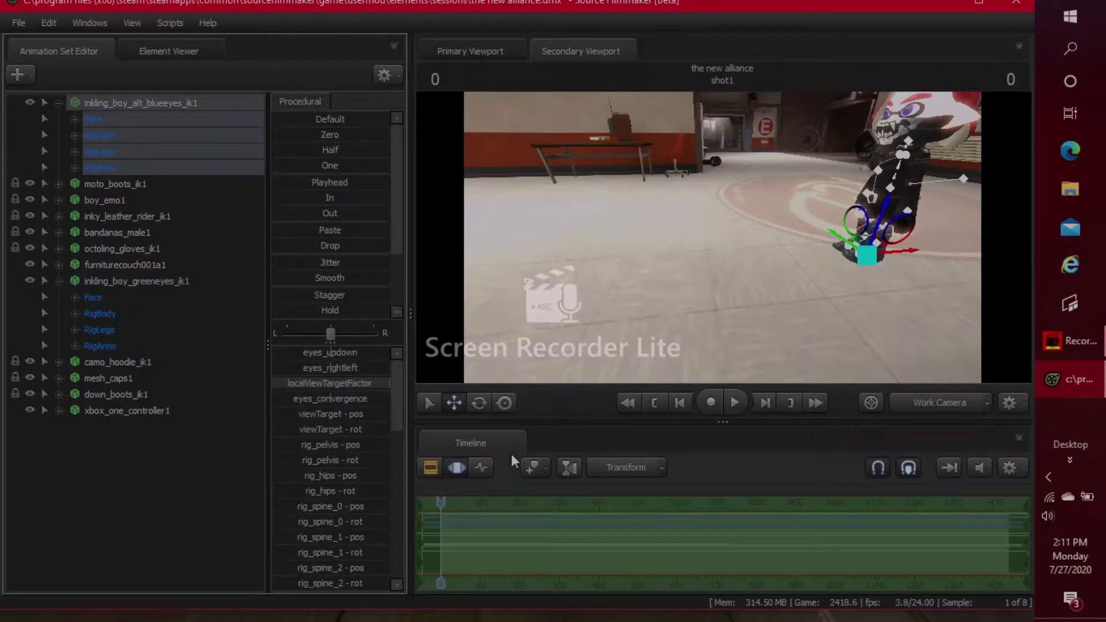
pyautogui.click(528, 537)
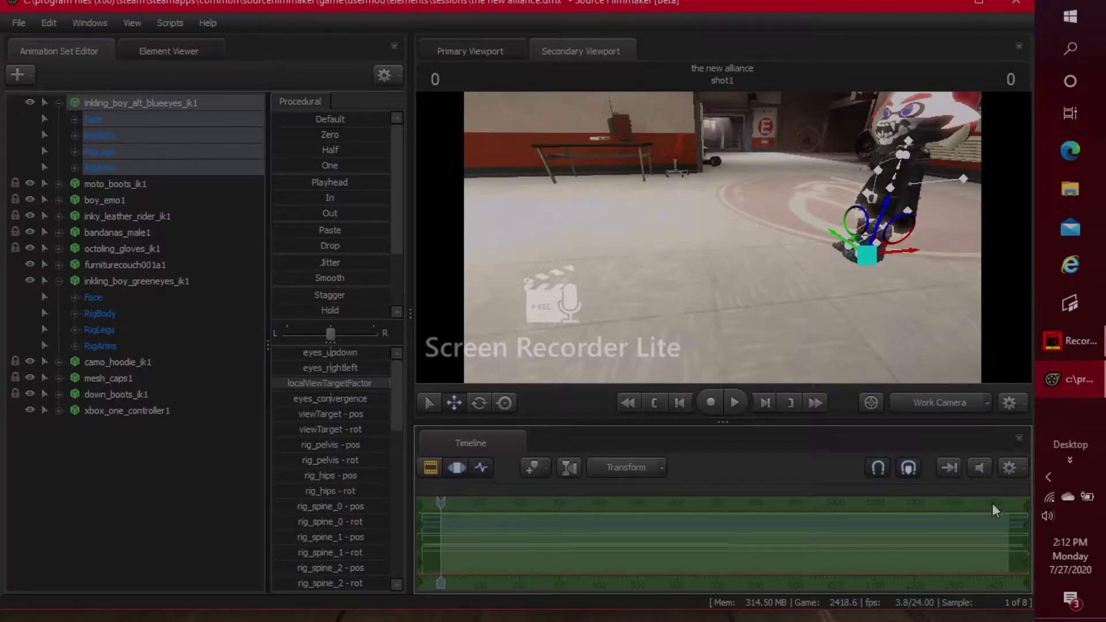
pyautogui.press('F4')
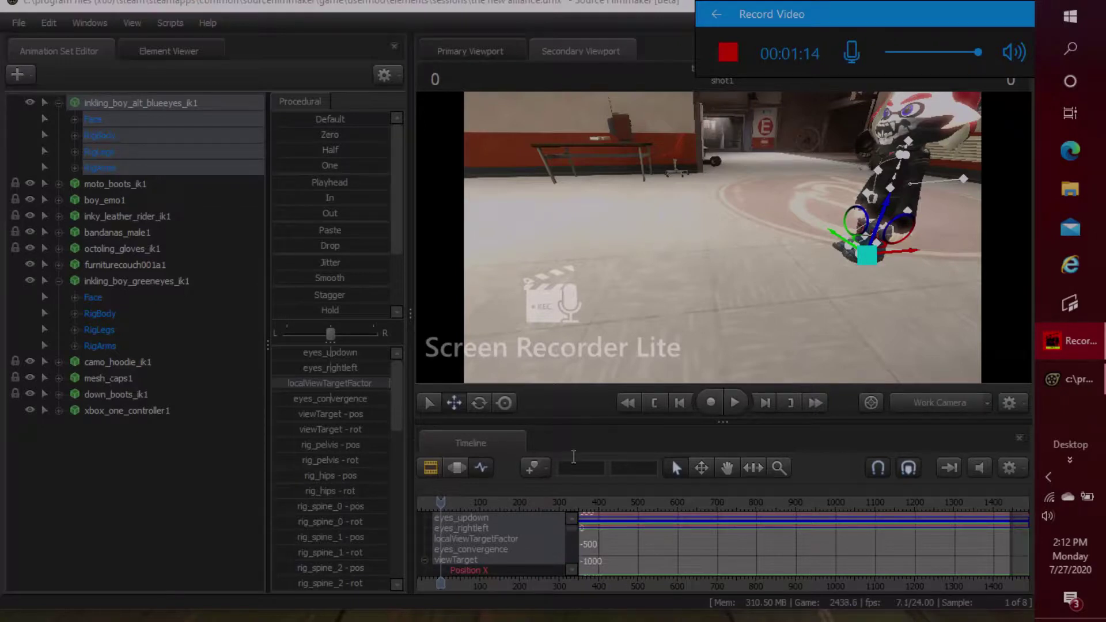
pyautogui.click(577, 455)
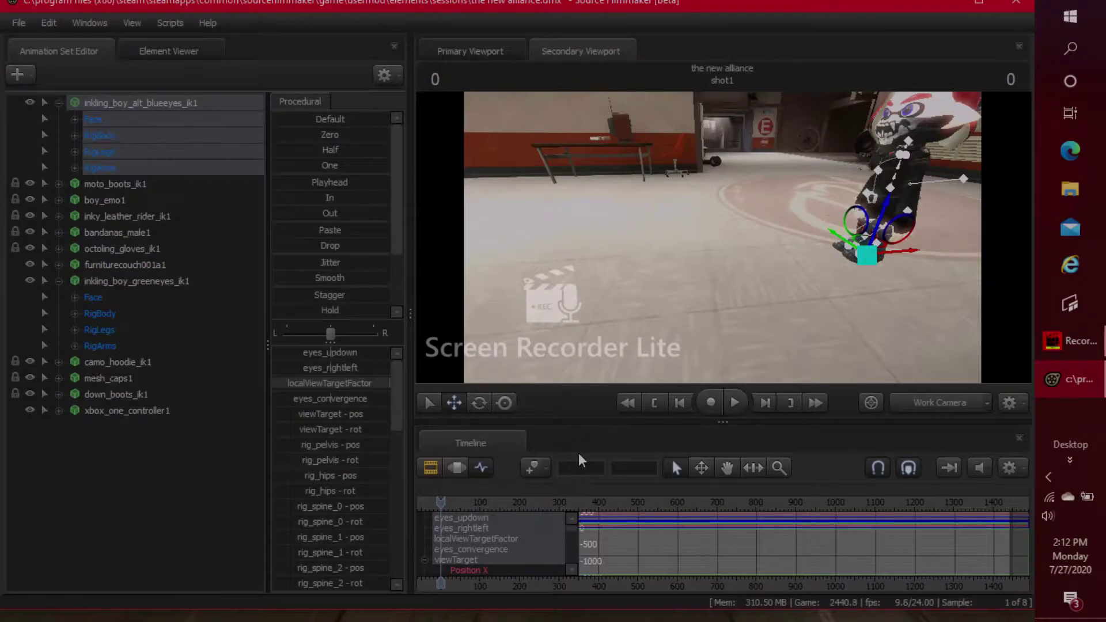
pyautogui.click(670, 107)
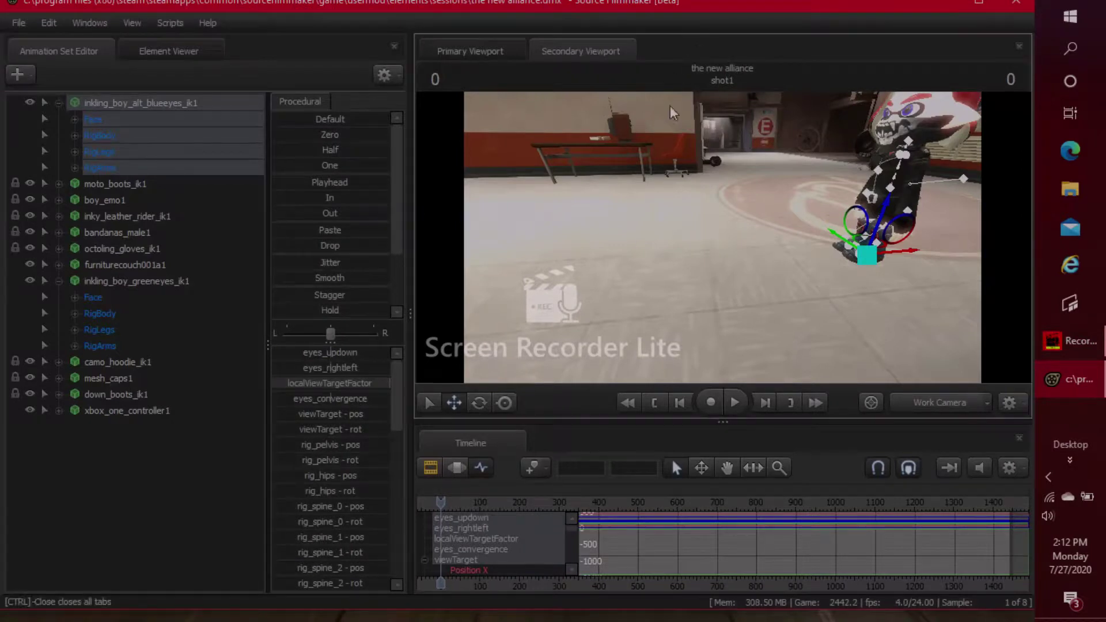
# Step: Switch the timeline to the Clip Editor and return the playhead to frame 0 at the start of shot1
pyautogui.click(514, 538)
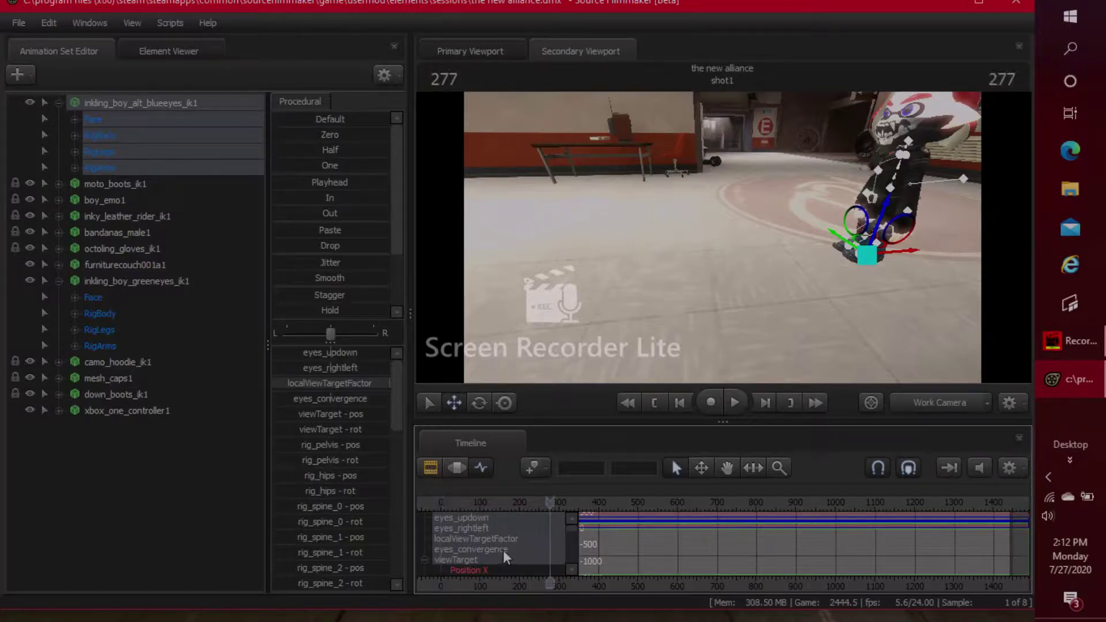
pyautogui.press('F2')
pyautogui.scroll(5, 620, 534)
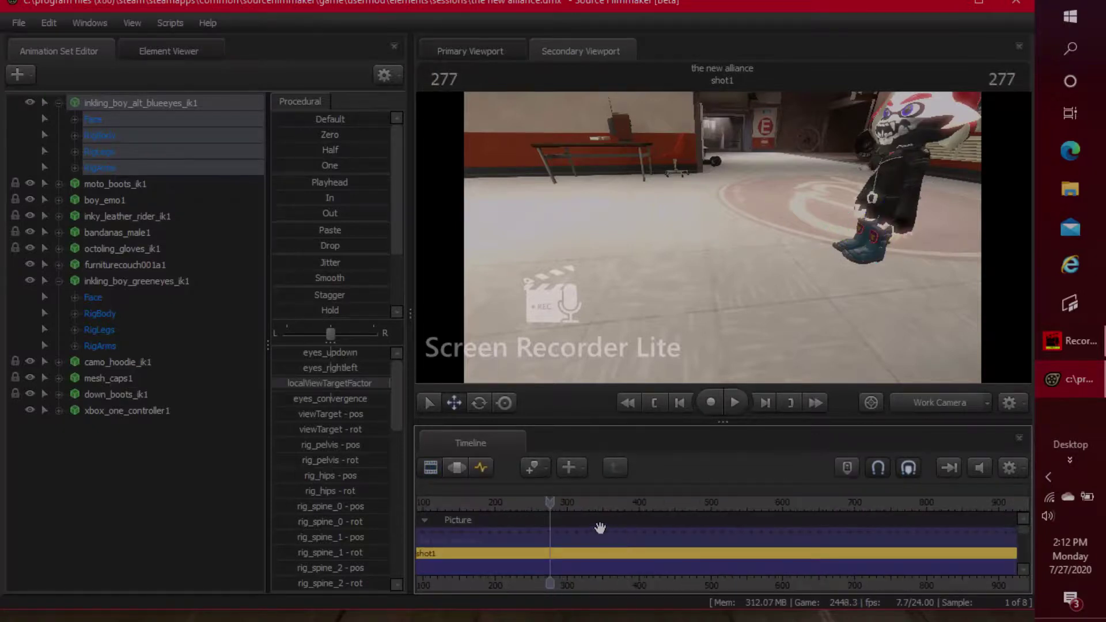
pyautogui.click(662, 403)
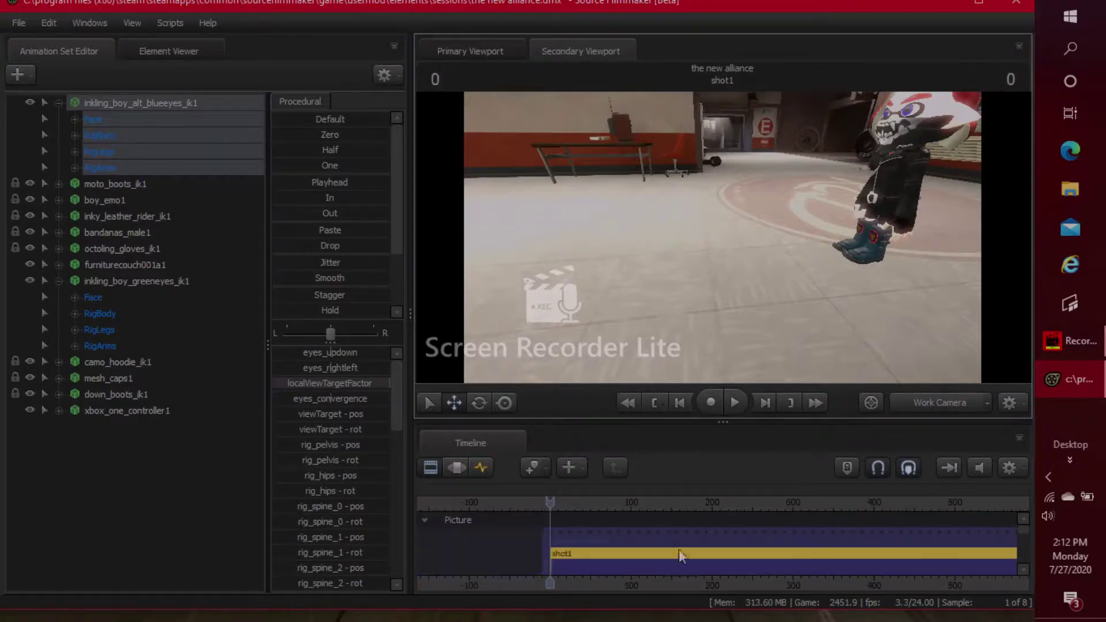
pyautogui.scroll(8, 675, 565)
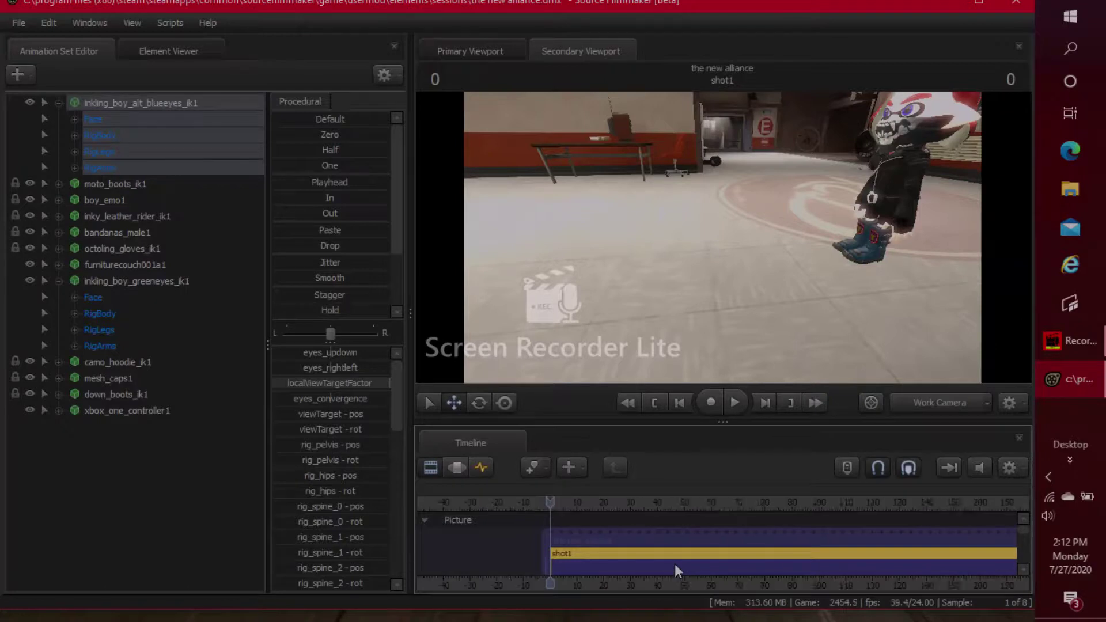
pyautogui.scroll(-1, 676, 565)
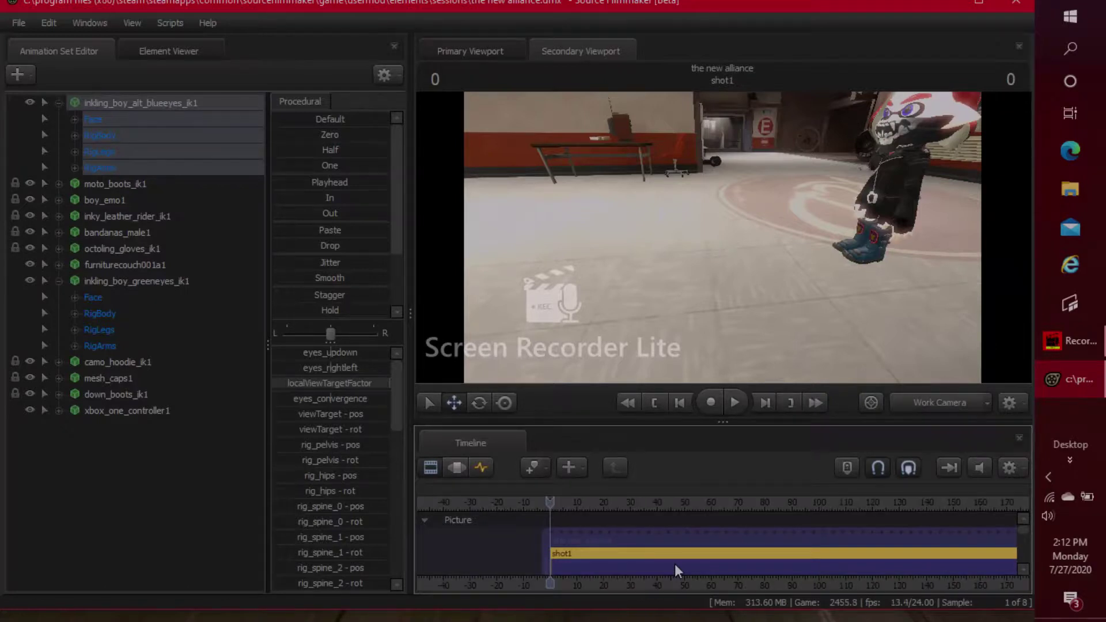
# Step: Show the Graph Editor and select rig_root in the RigBody group of inkling_boy_alt_blueeyes_ik1
pyautogui.click(1062, 356)
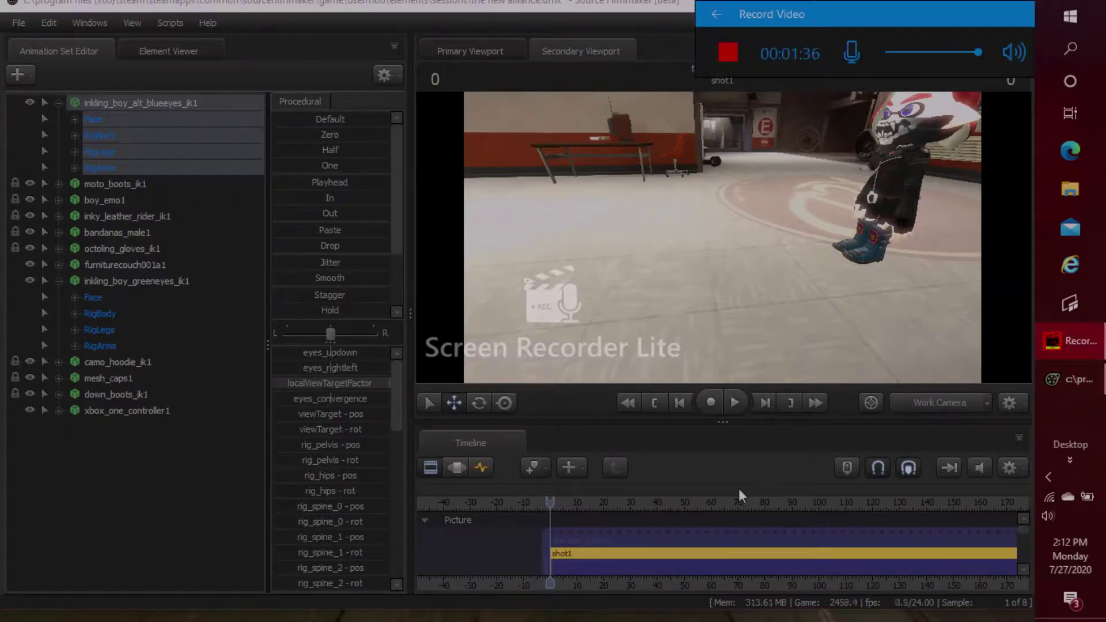
pyautogui.click(488, 461)
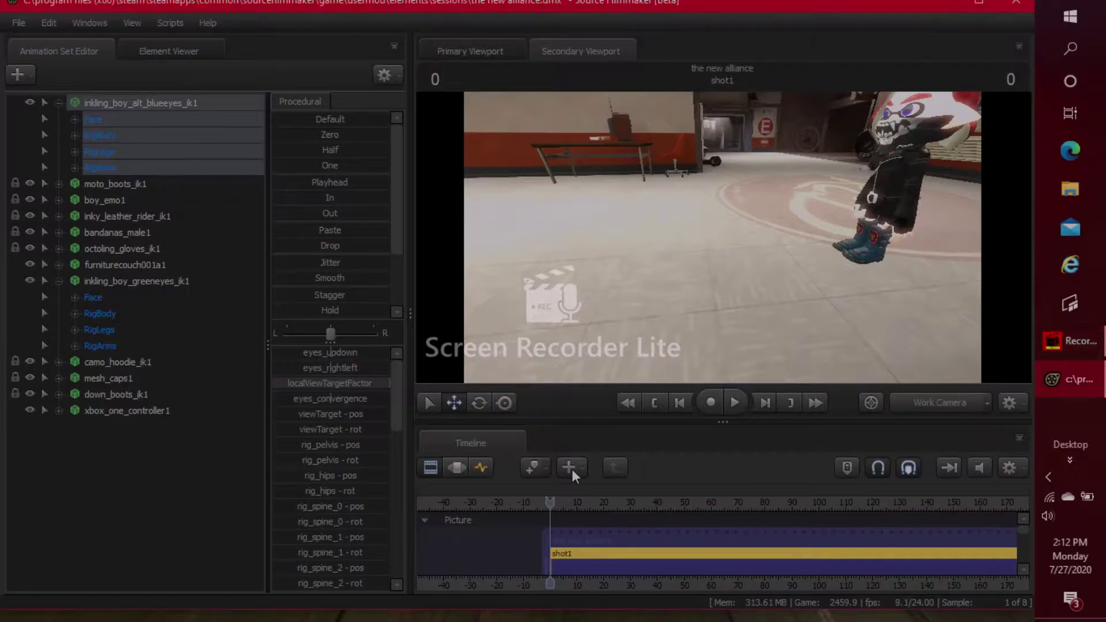
pyautogui.click(490, 467)
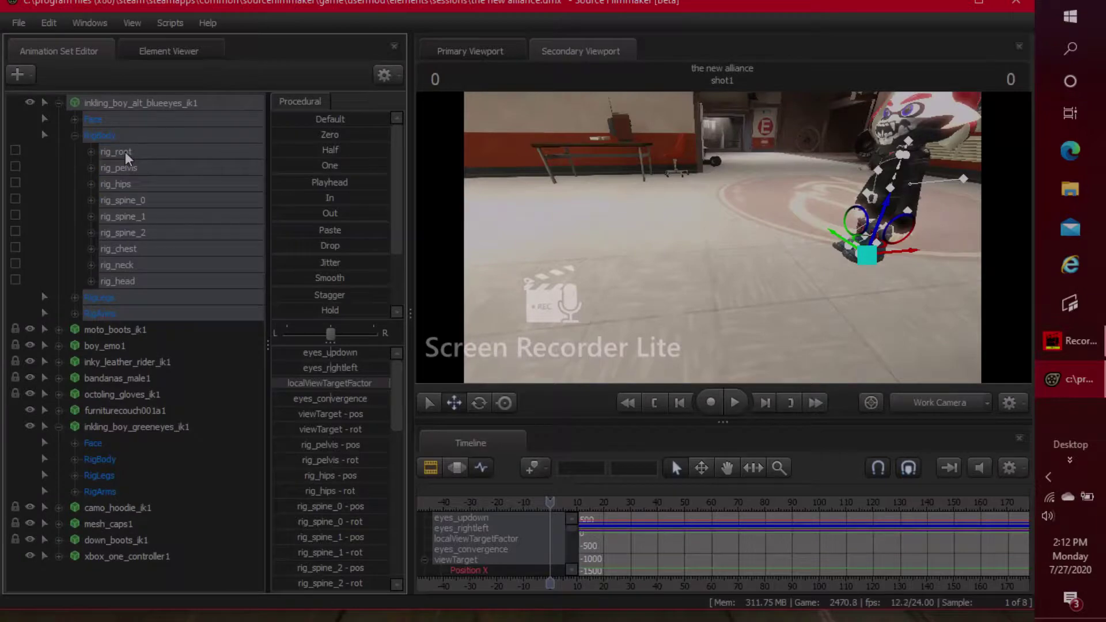
pyautogui.click(125, 153)
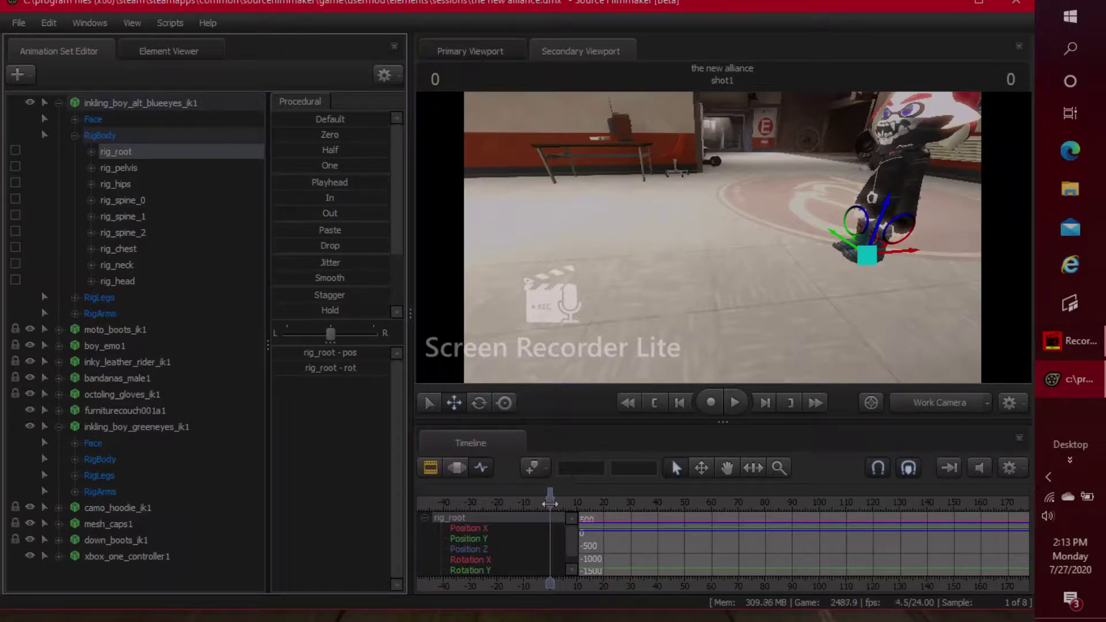
# Step: At frame 42, move the blue-eyed inkling boy's rig_root across the floor to a spot behind the couch
pyautogui.moveTo(551, 502); pyautogui.dragTo(663, 495)
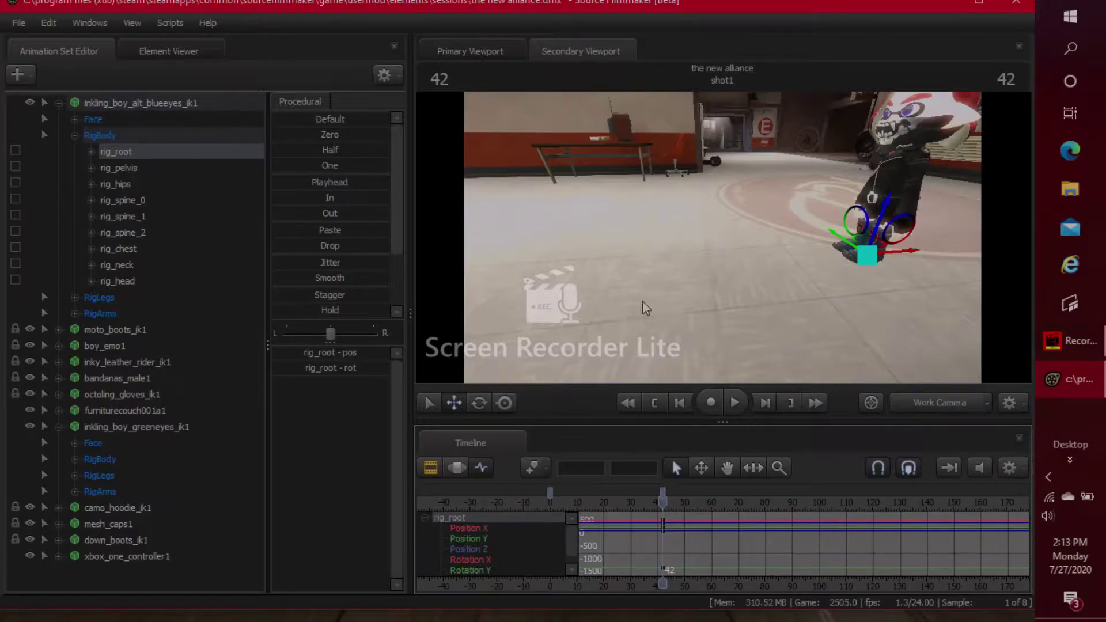
pyautogui.moveTo(865, 242)
pyautogui.mouseDown()
pyautogui.moveTo(916, 274)
pyautogui.moveTo(887, 242)
pyautogui.moveTo(867, 260)
pyautogui.mouseUp()
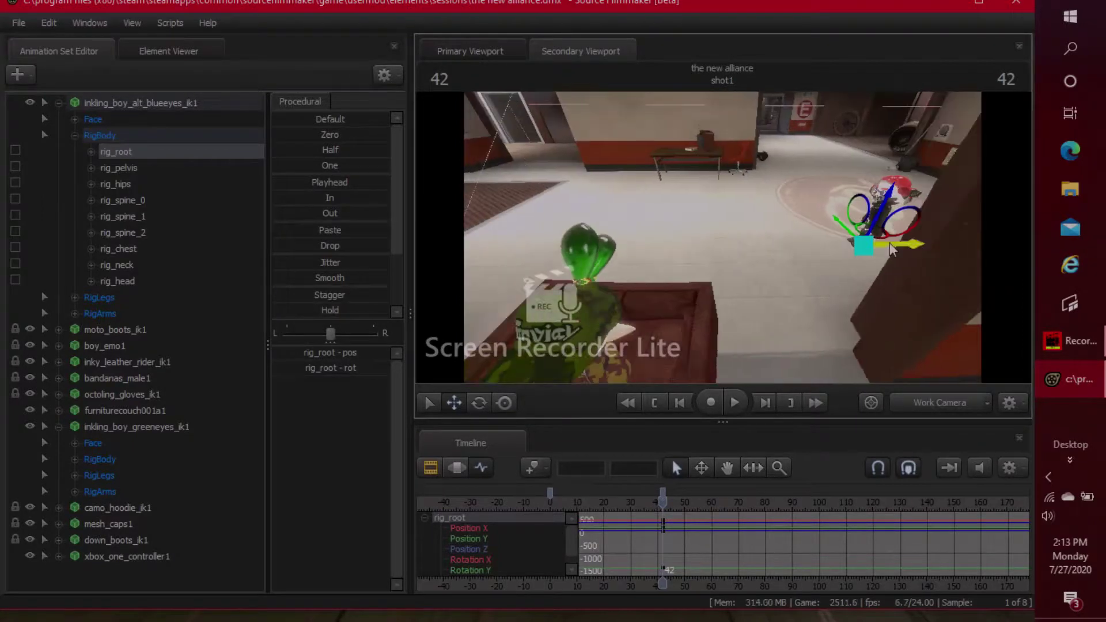
pyautogui.moveTo(728, 252); pyautogui.dragTo(709, 250)
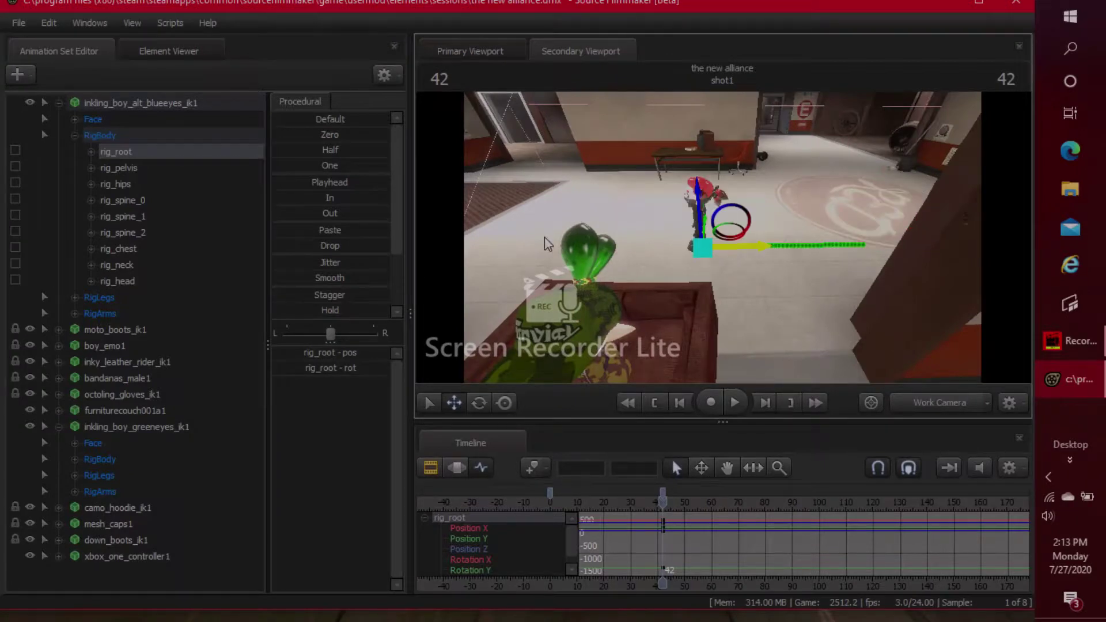
pyautogui.moveTo(545, 237); pyautogui.dragTo(582, 241)
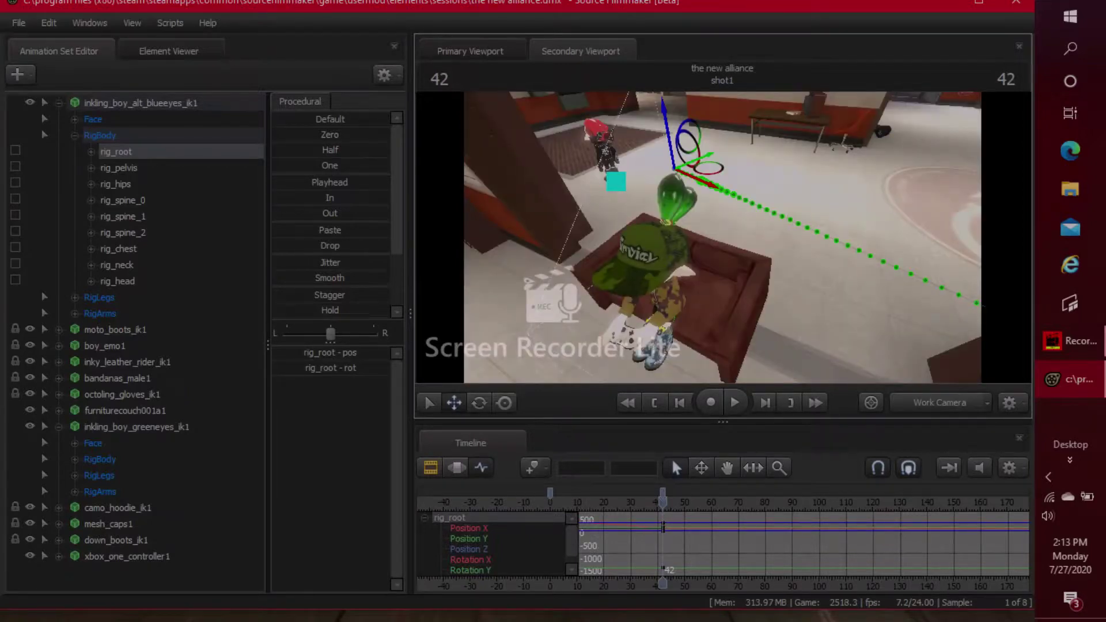
pyautogui.moveTo(723, 237); pyautogui.dragTo(723, 237)
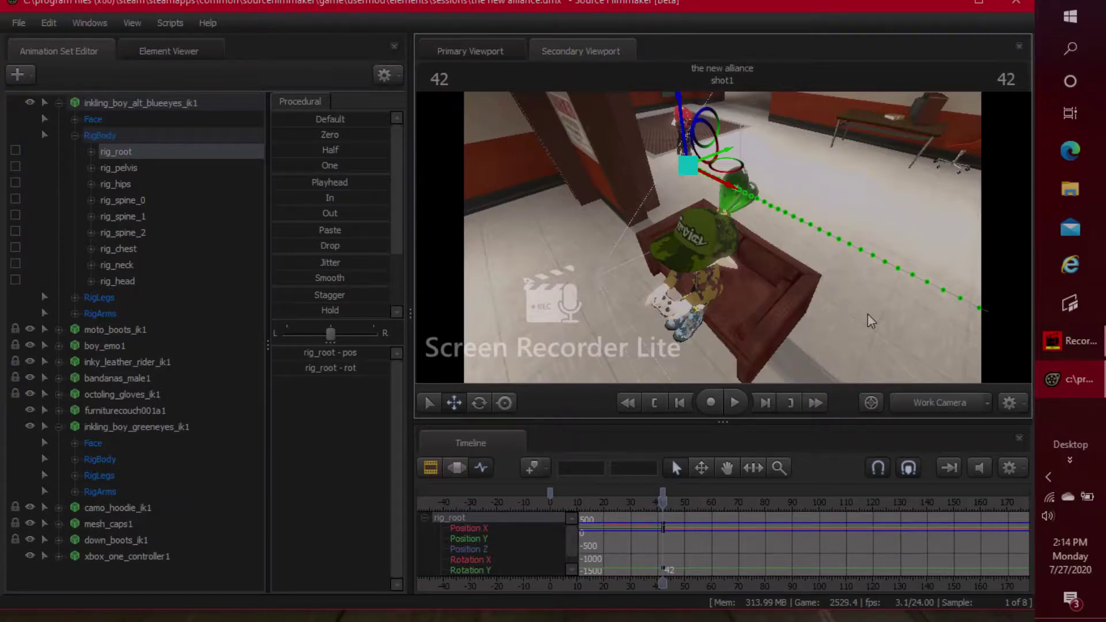
pyautogui.moveTo(867, 320); pyautogui.dragTo(852, 311, button='right')
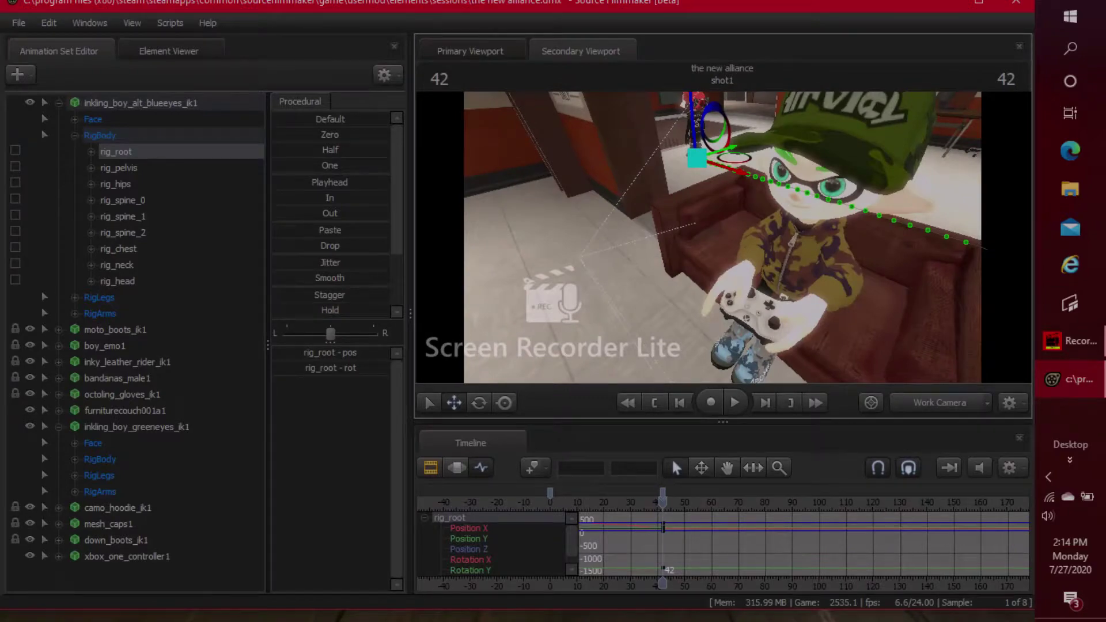
pyautogui.moveTo(852, 311); pyautogui.dragTo(876, 311, button='right')
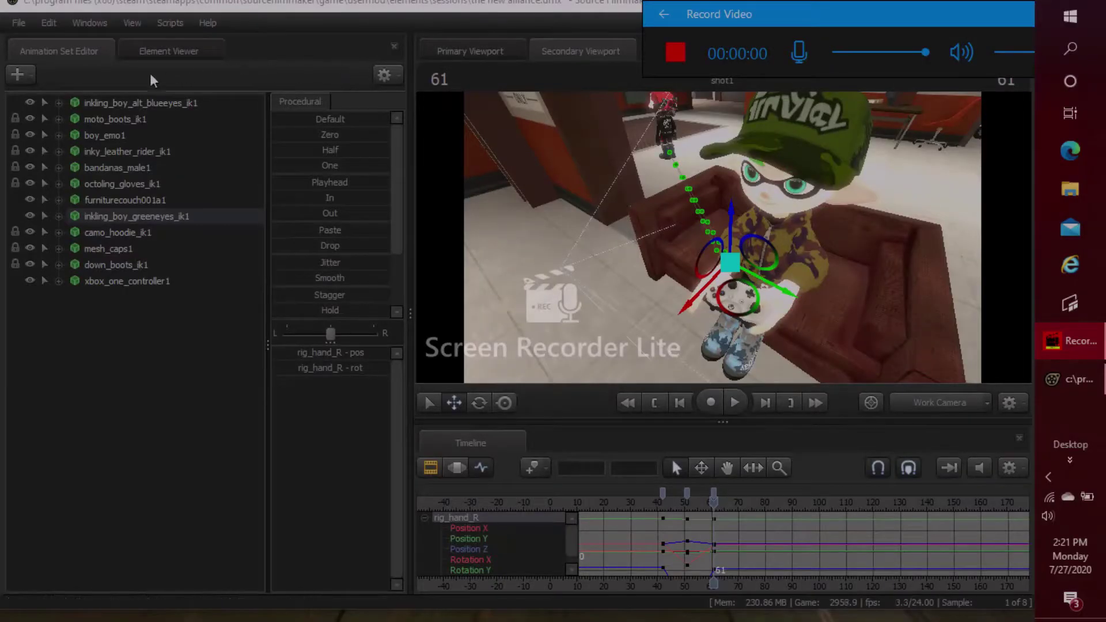
# Step: Save the session with the current animation
pyautogui.click(26, 26)
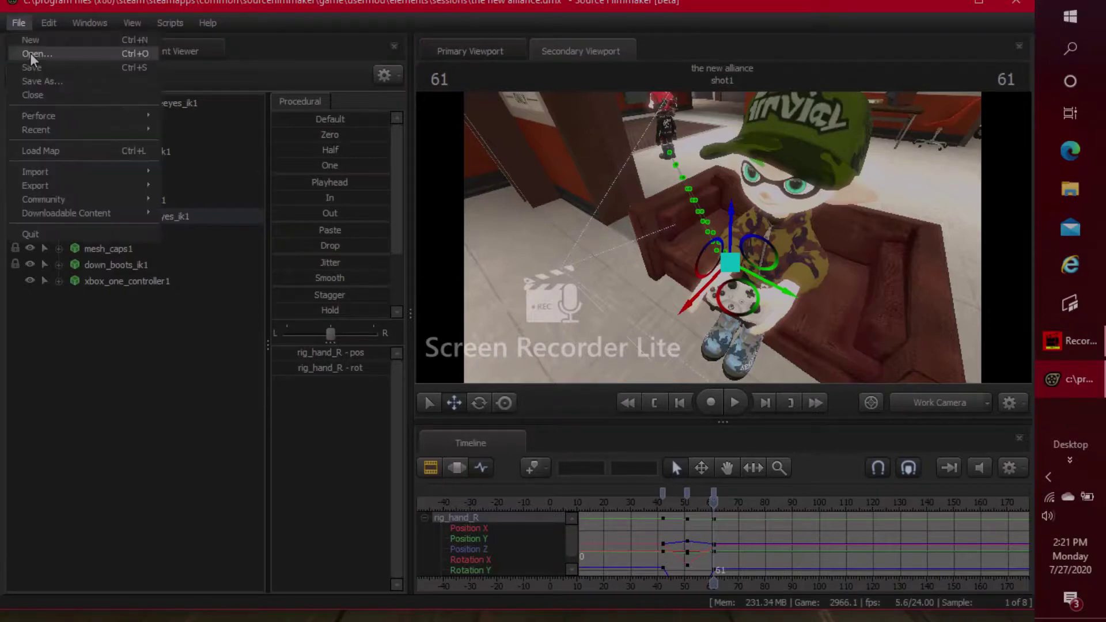
pyautogui.click(31, 67)
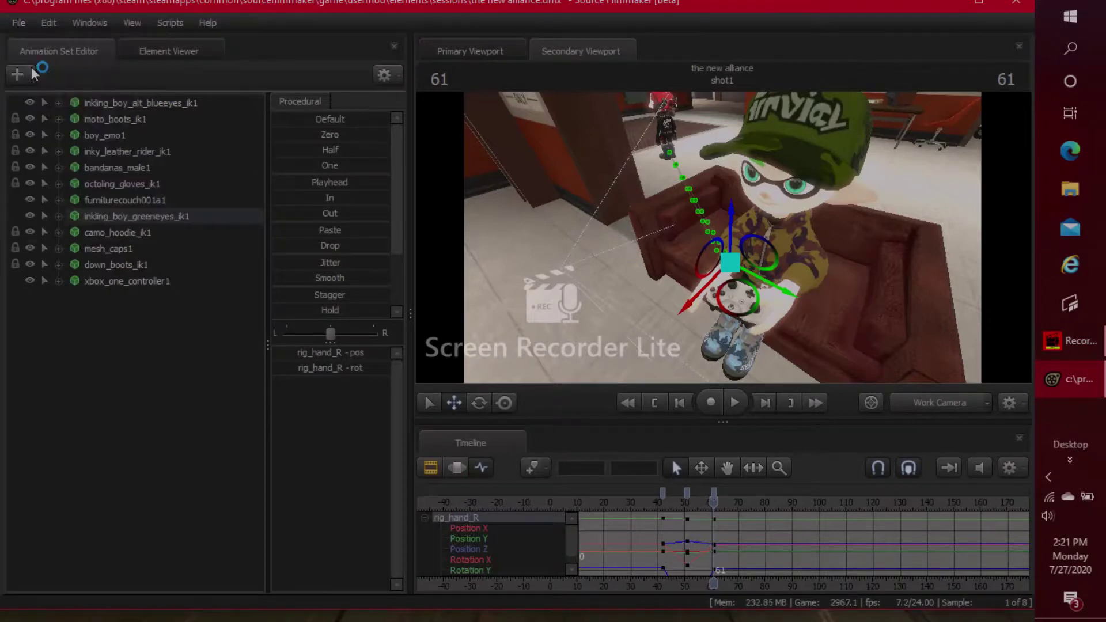
pyautogui.click(23, 24)
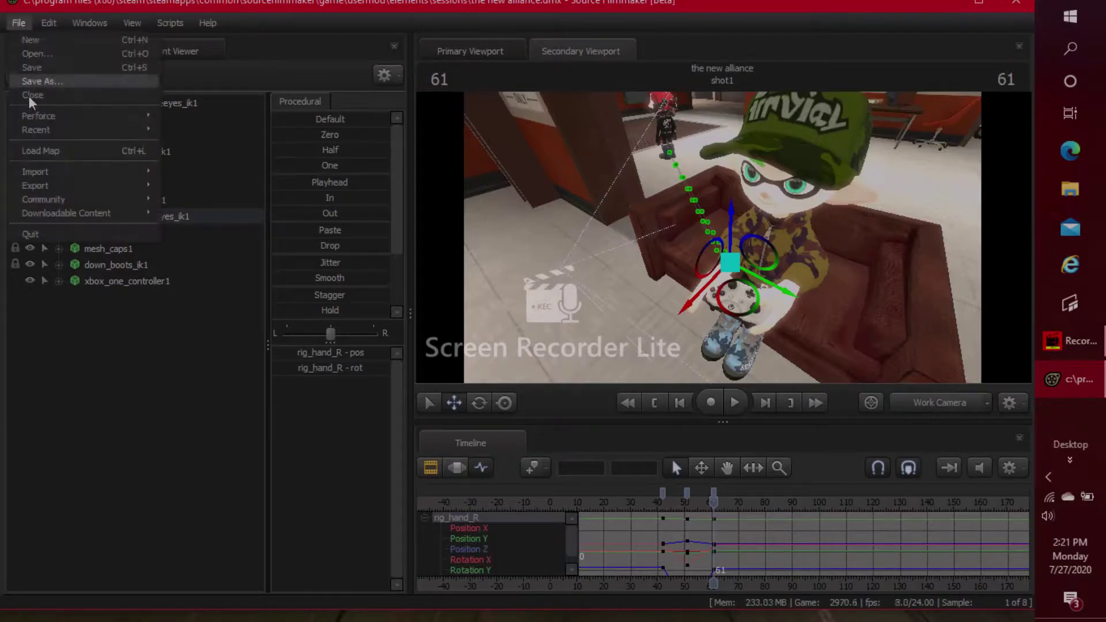
pyautogui.click(39, 67)
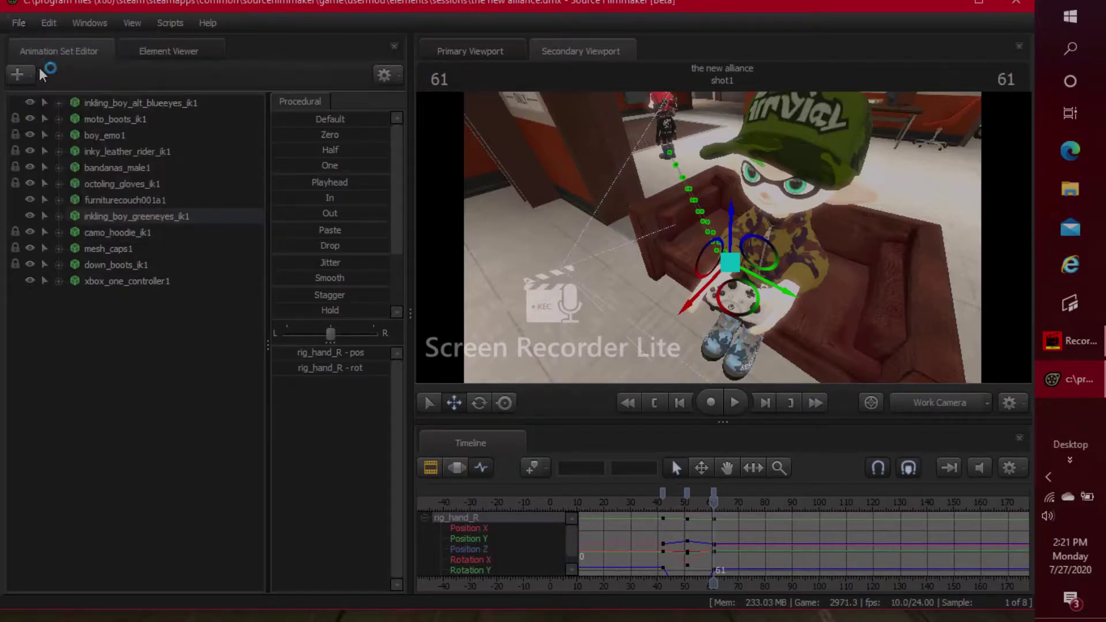
# Step: Start a movie export of the session and browse for its output file
pyautogui.click(21, 24)
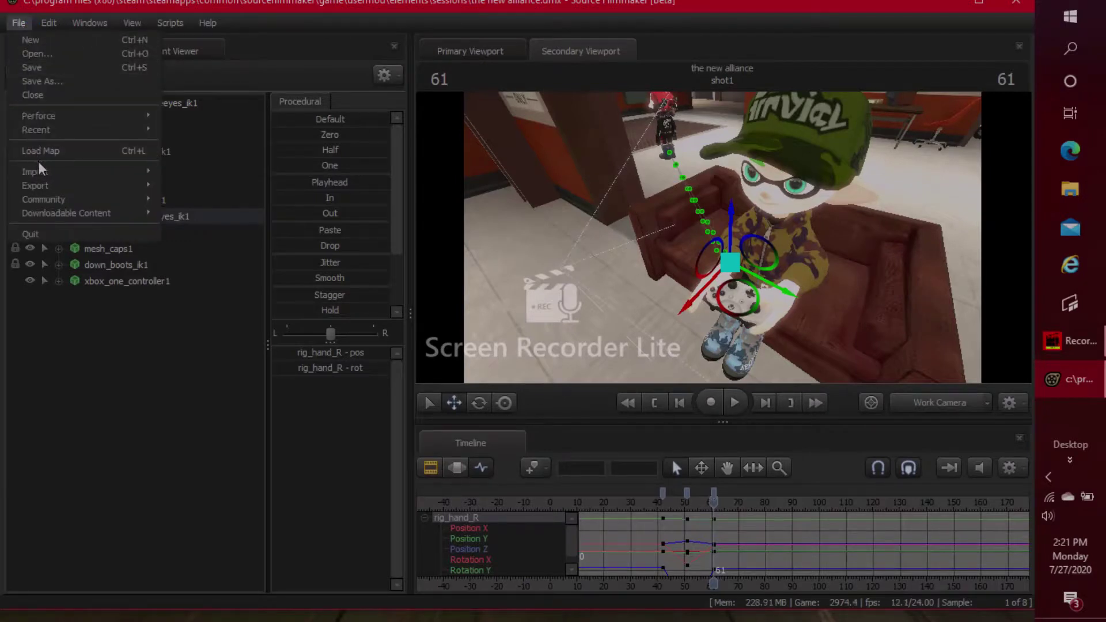
pyautogui.moveTo(47, 186)
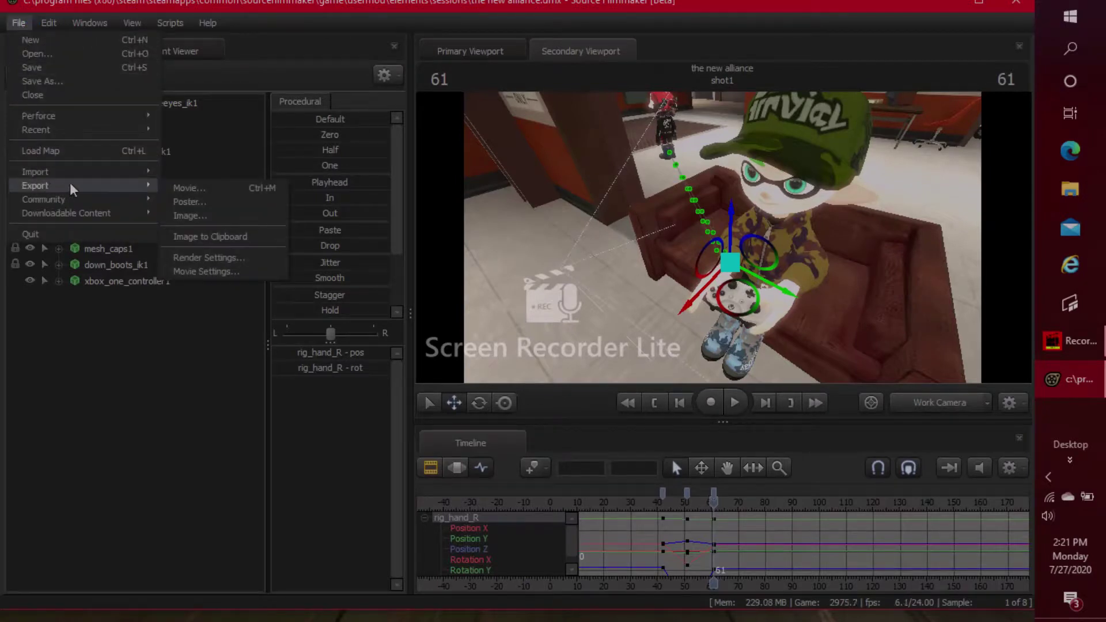
pyautogui.click(186, 187)
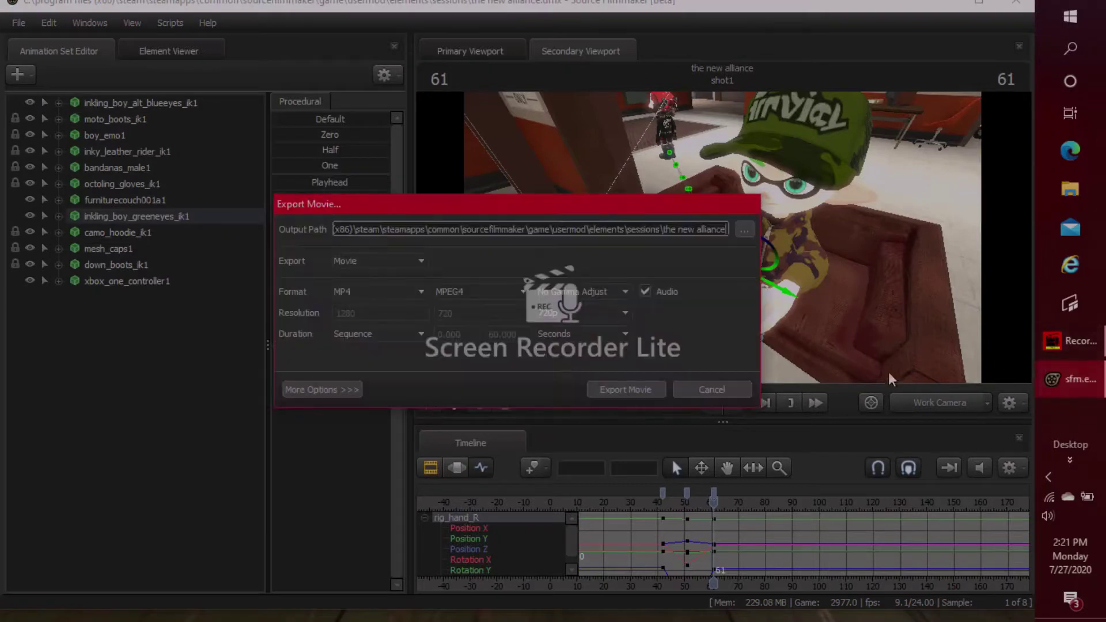
pyautogui.click(752, 230)
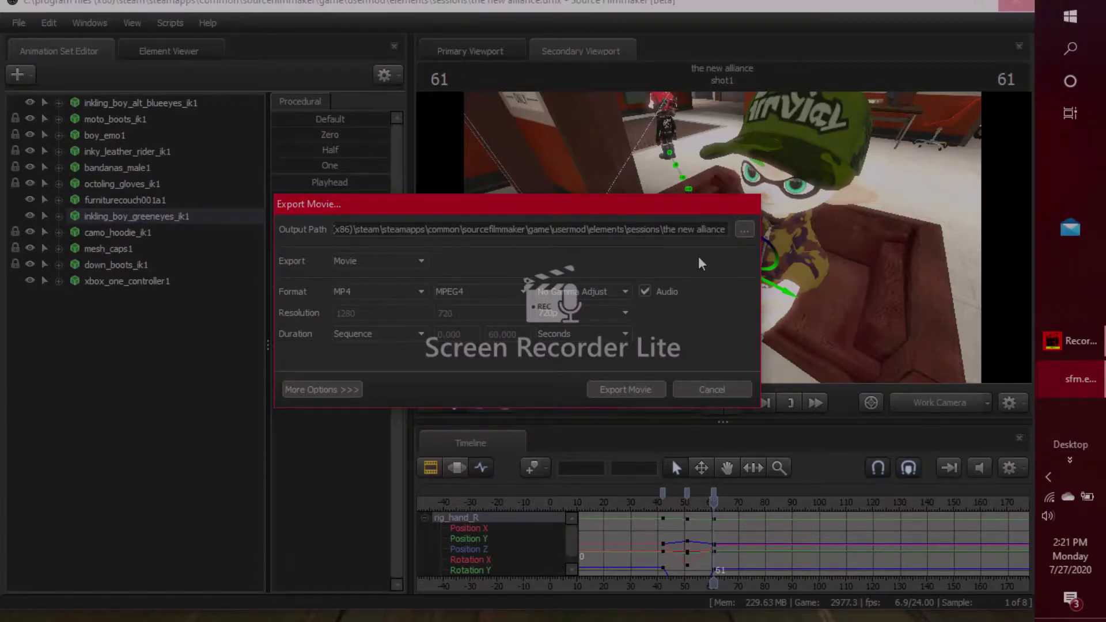
pyautogui.click(657, 386)
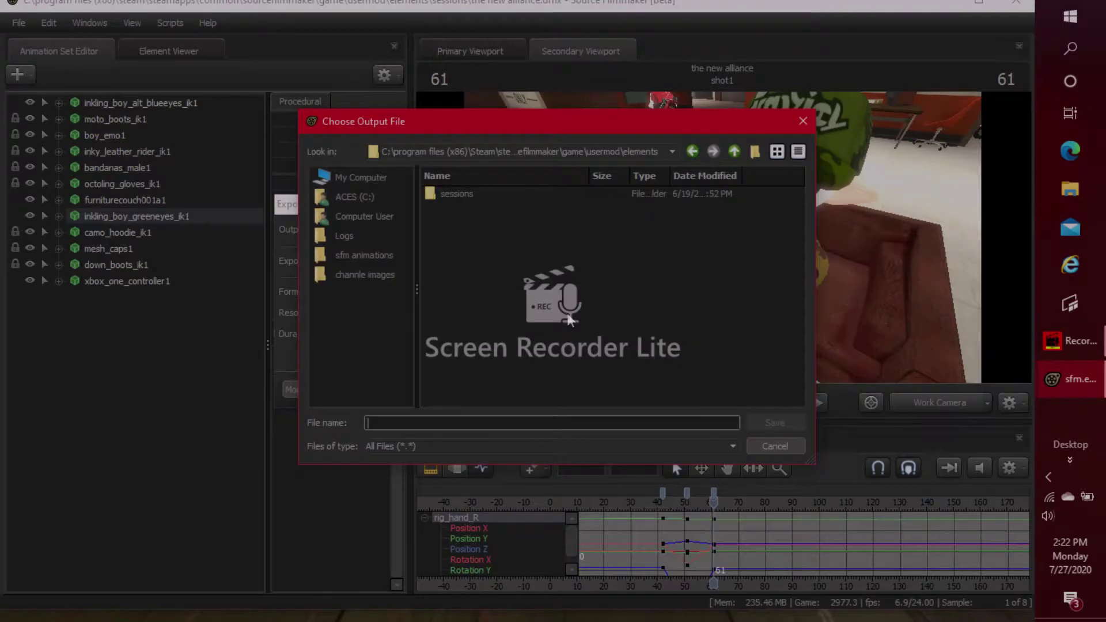
# Step: Choose the animations folder on the Computer User desktop as the location for the exported movie
pyautogui.click(401, 217)
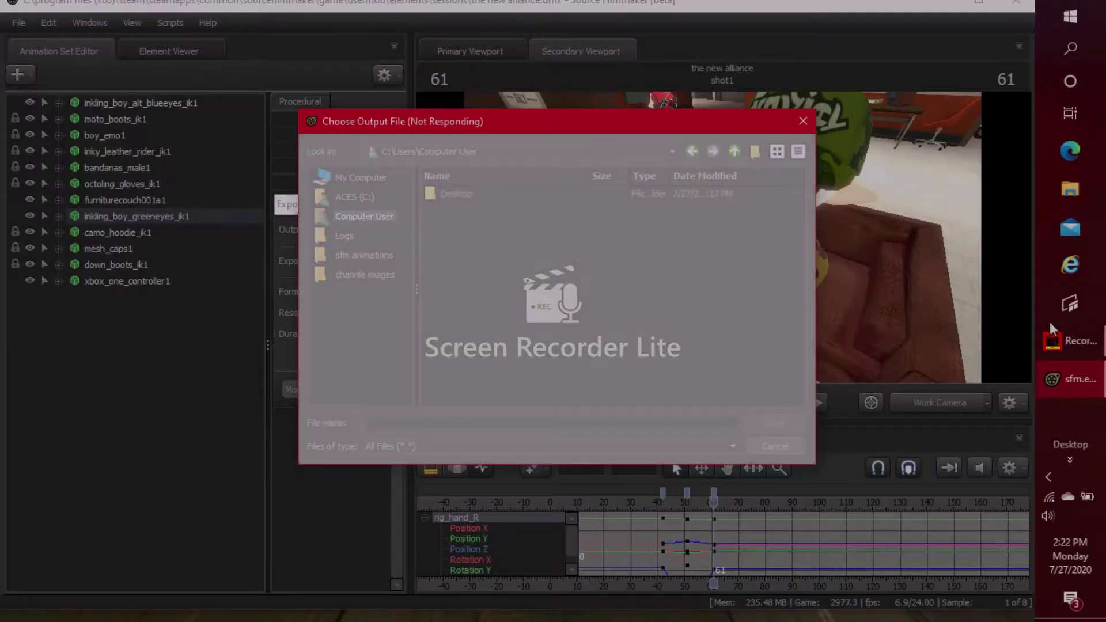
pyautogui.click(1054, 345)
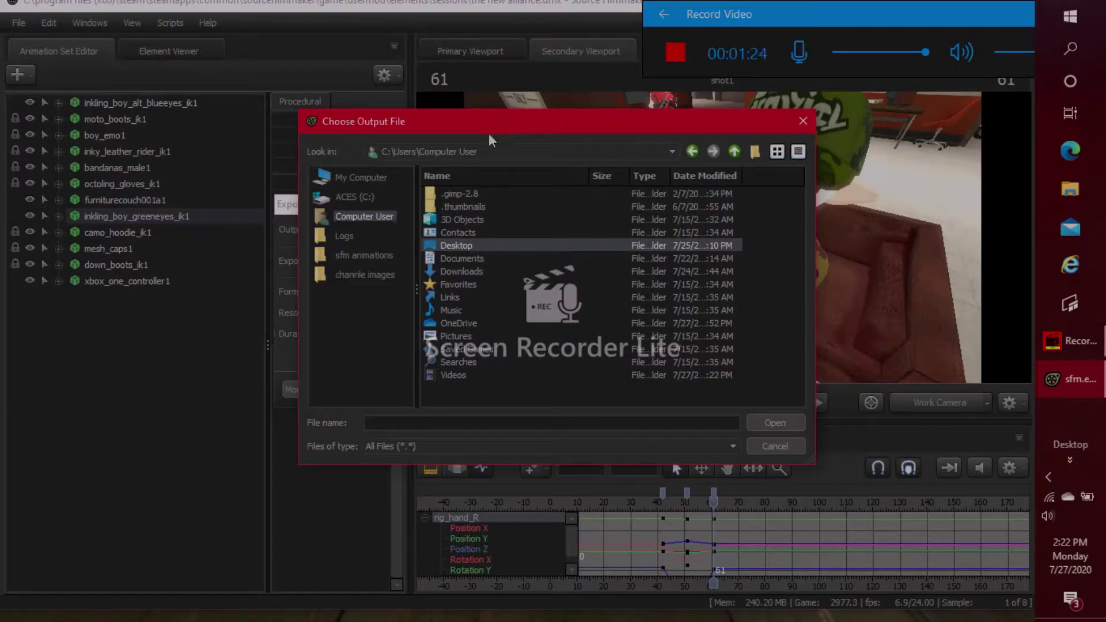
pyautogui.doubleClick(473, 245)
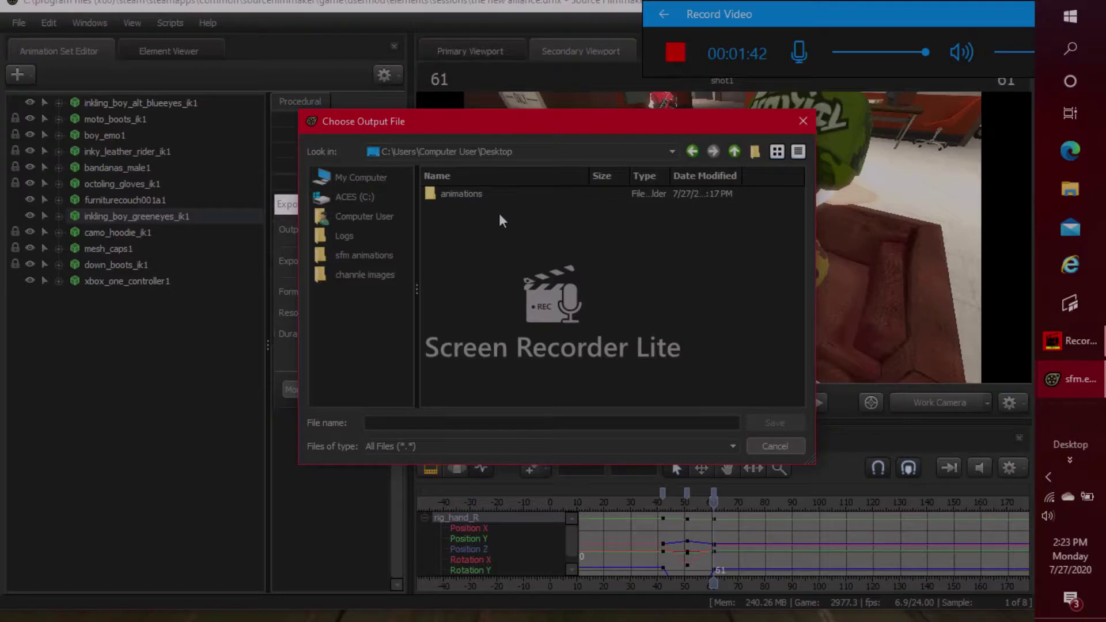
pyautogui.click(669, 196)
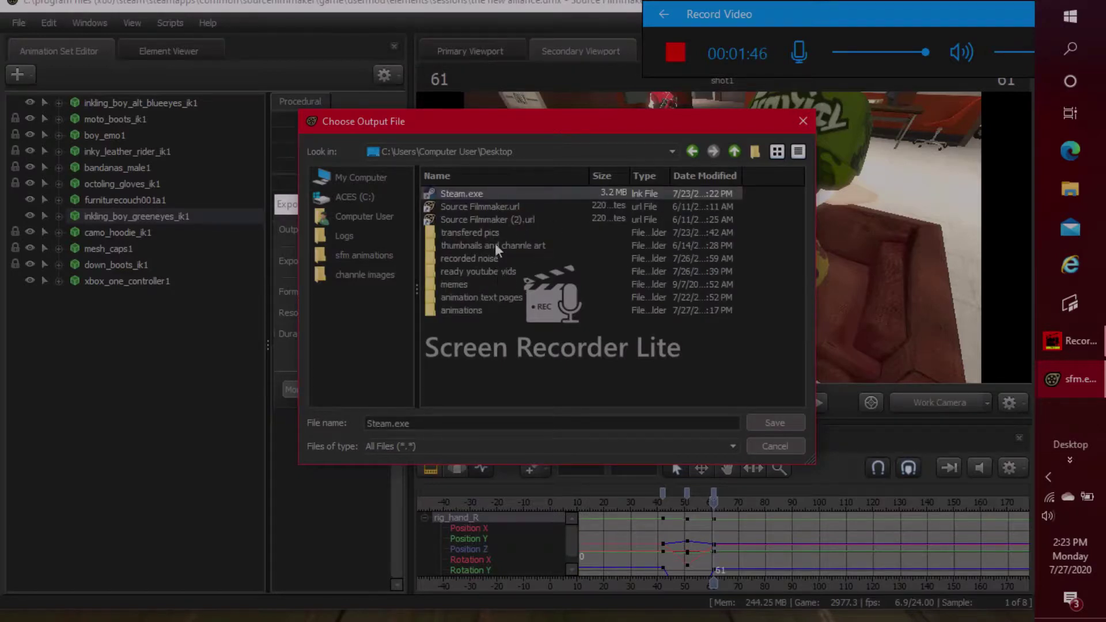
pyautogui.click(473, 309)
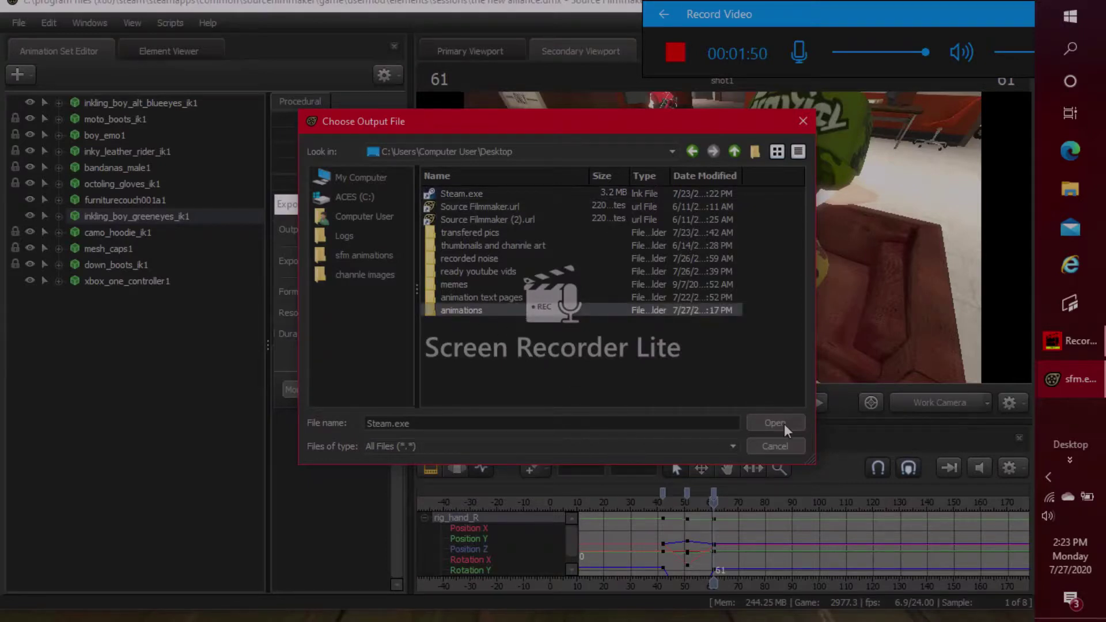
pyautogui.press('Return')
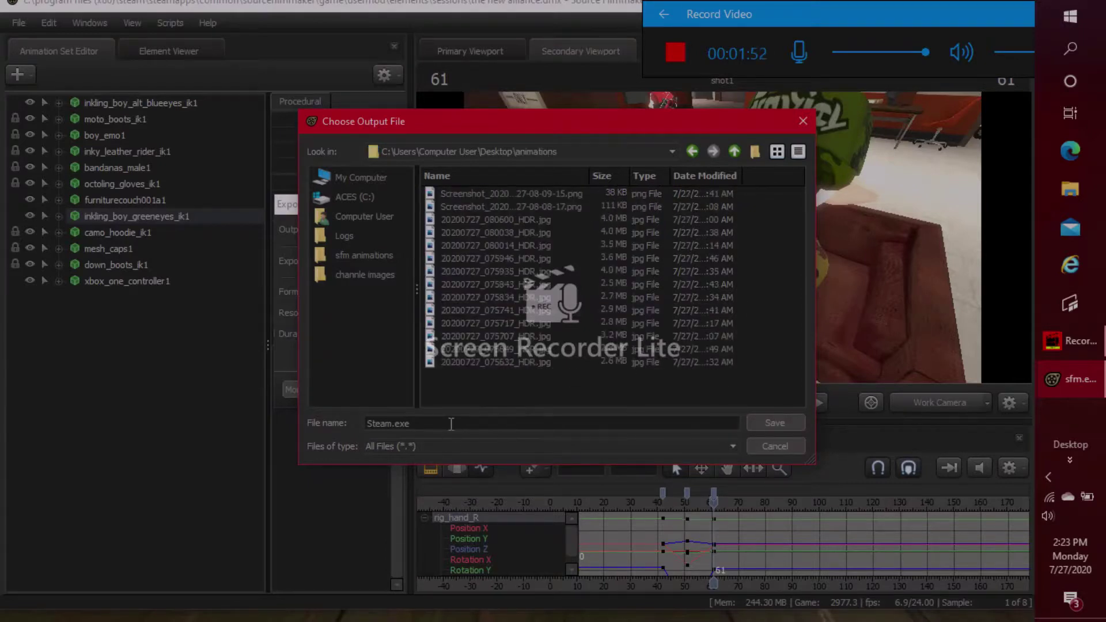
# Step: Name the output file "a new alliance part 1" and accept it as the export path
pyautogui.click(450, 424)
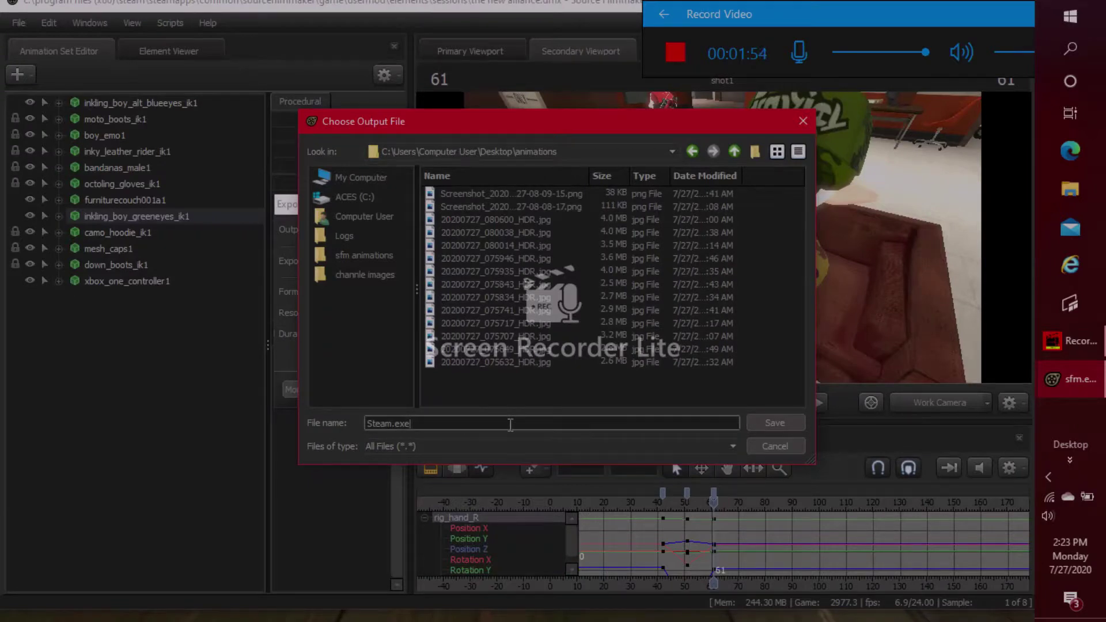
pyautogui.hotkey('ctrl', 'a')
pyautogui.press('BackSpace')
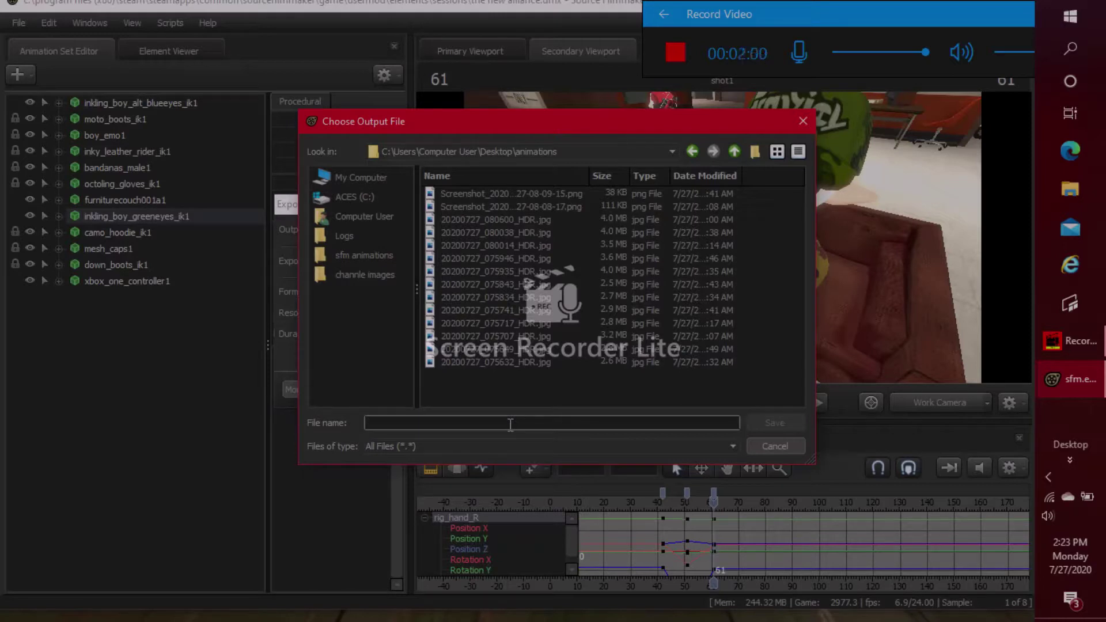
pyautogui.write('a new allia')
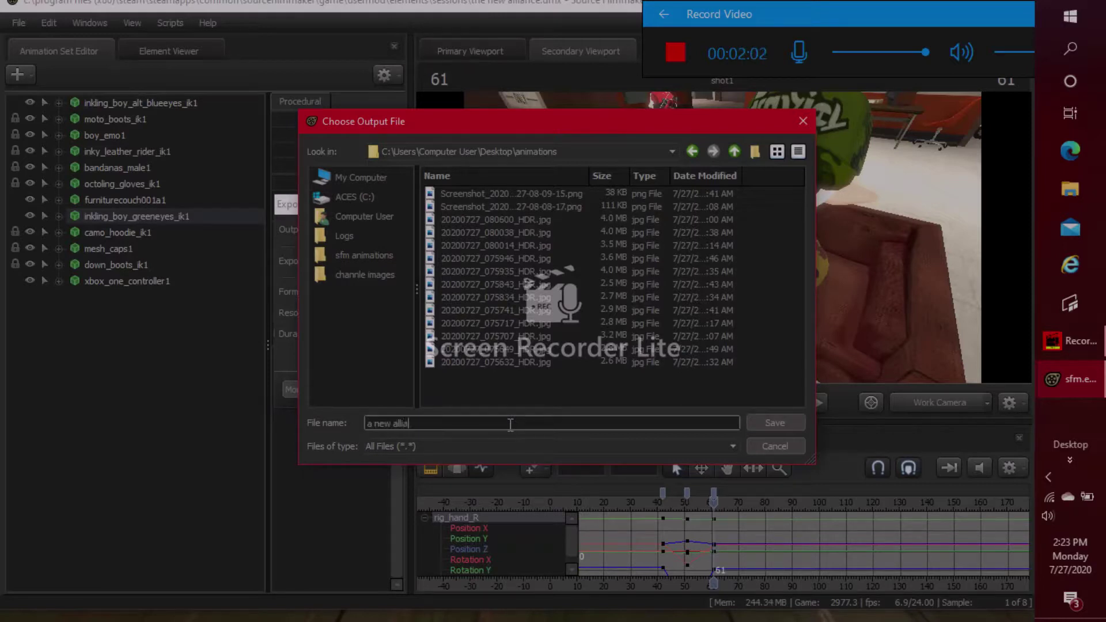
pyautogui.write('nce part 1')
pyautogui.click(789, 424)
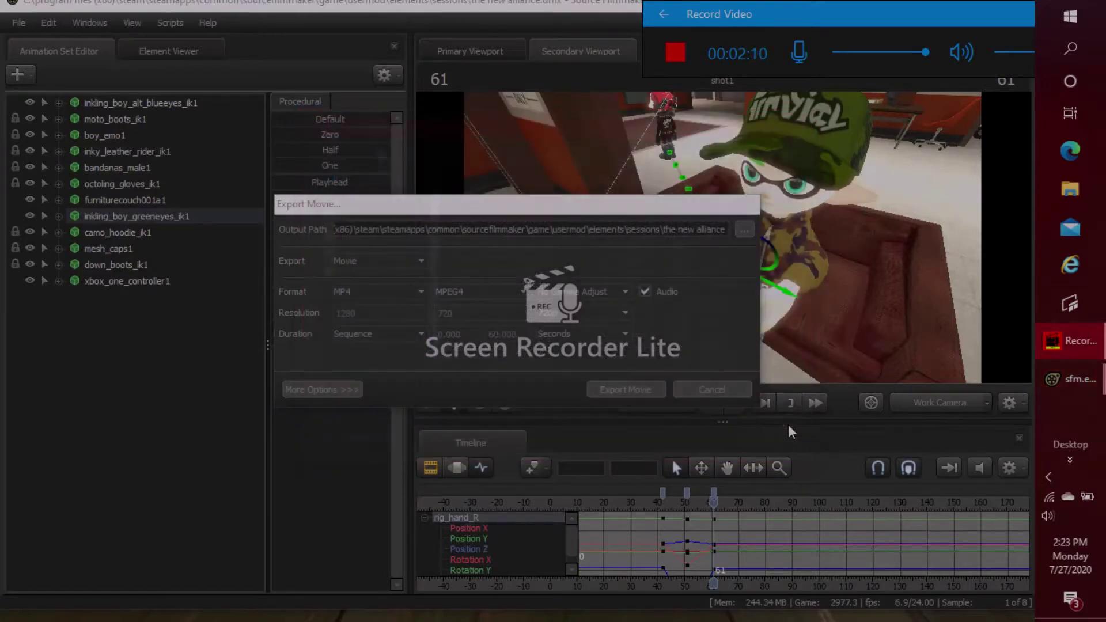
# Step: Keep MP4 as the movie format and export the movie
pyautogui.click(423, 296)
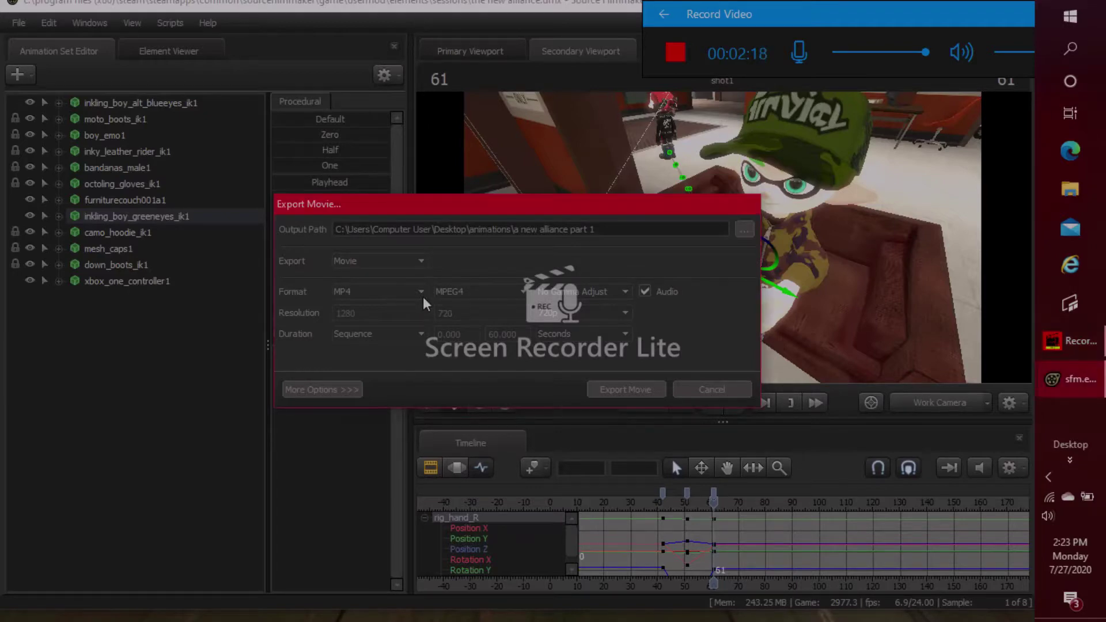
pyautogui.click(423, 296)
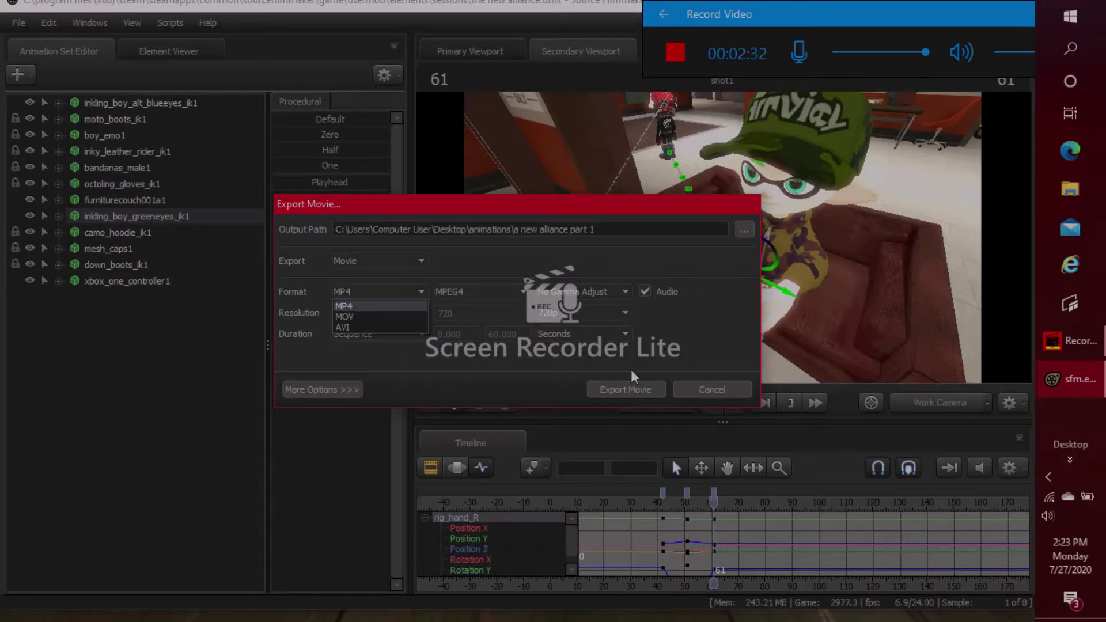
pyautogui.click(629, 396)
pyautogui.click(630, 396)
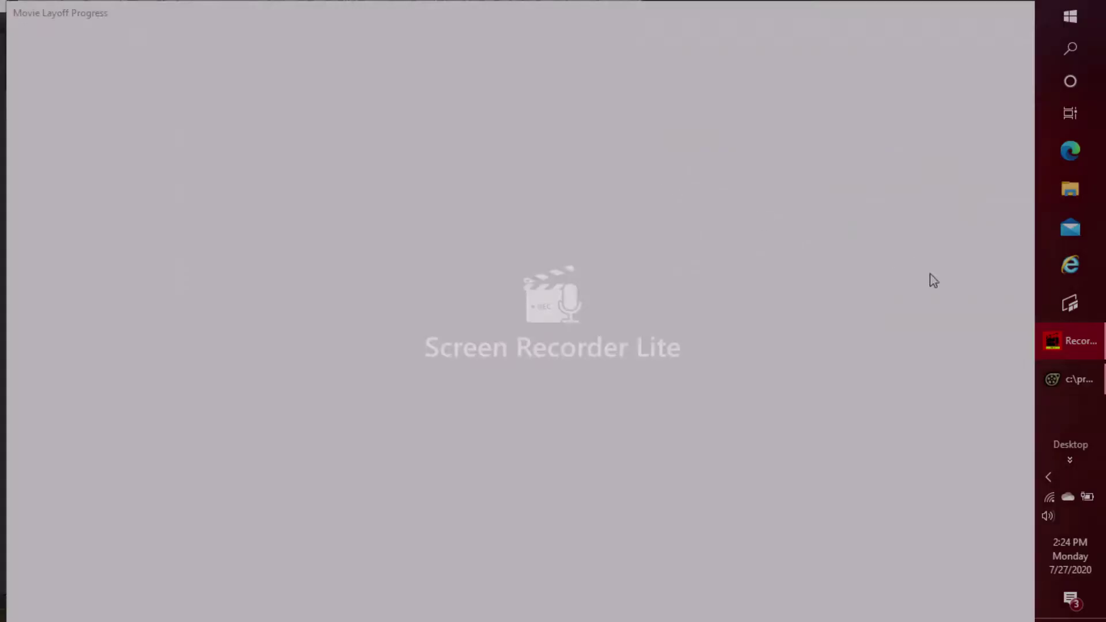
pyautogui.moveTo(1095, 351)
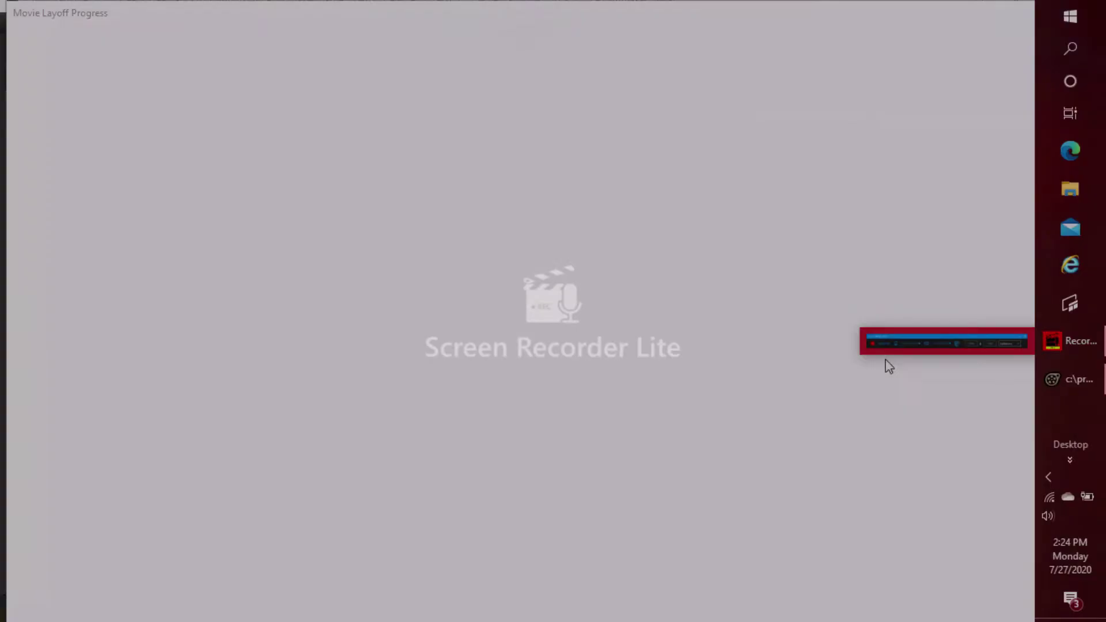
pyautogui.click(1073, 342)
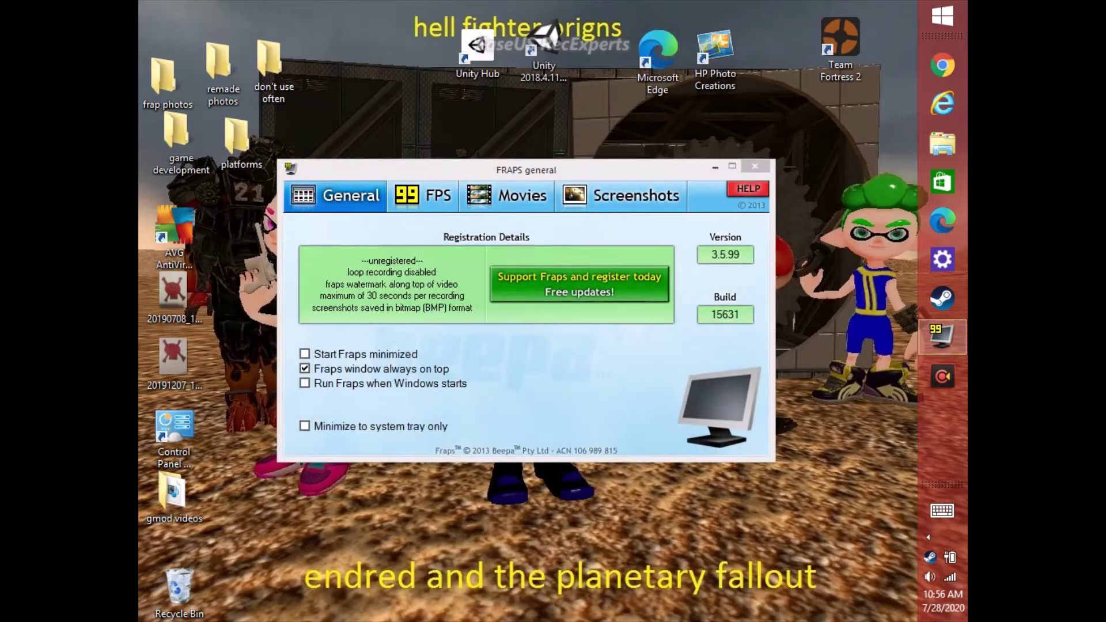
# Step: Review the Fraps movie and screenshot capture settings, and minimize the Fraps window
pyautogui.click(507, 195)
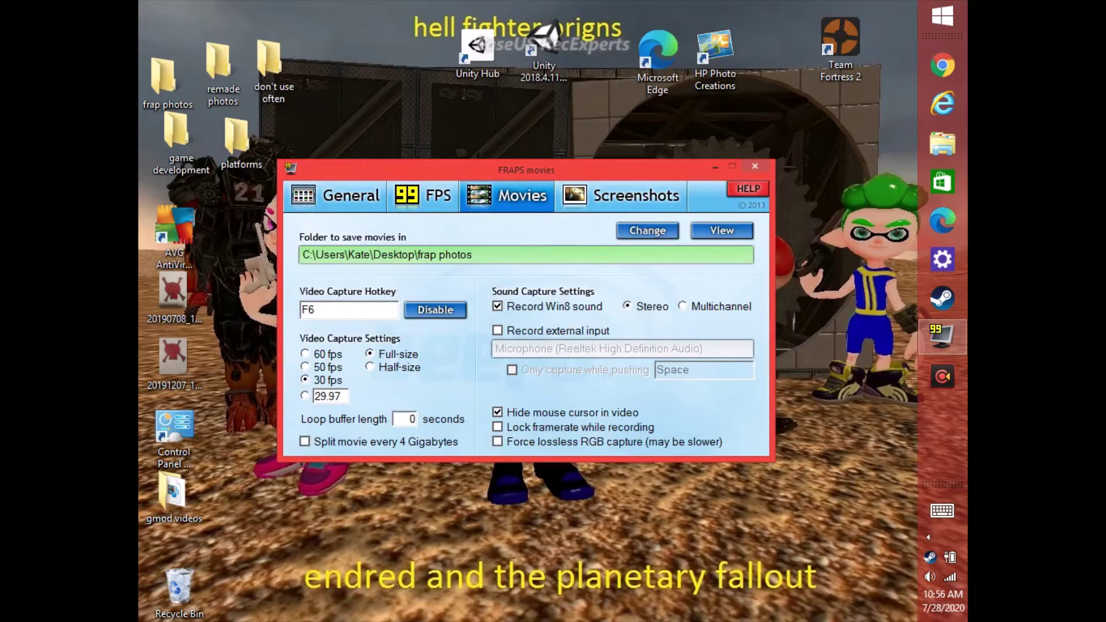
pyautogui.click(621, 196)
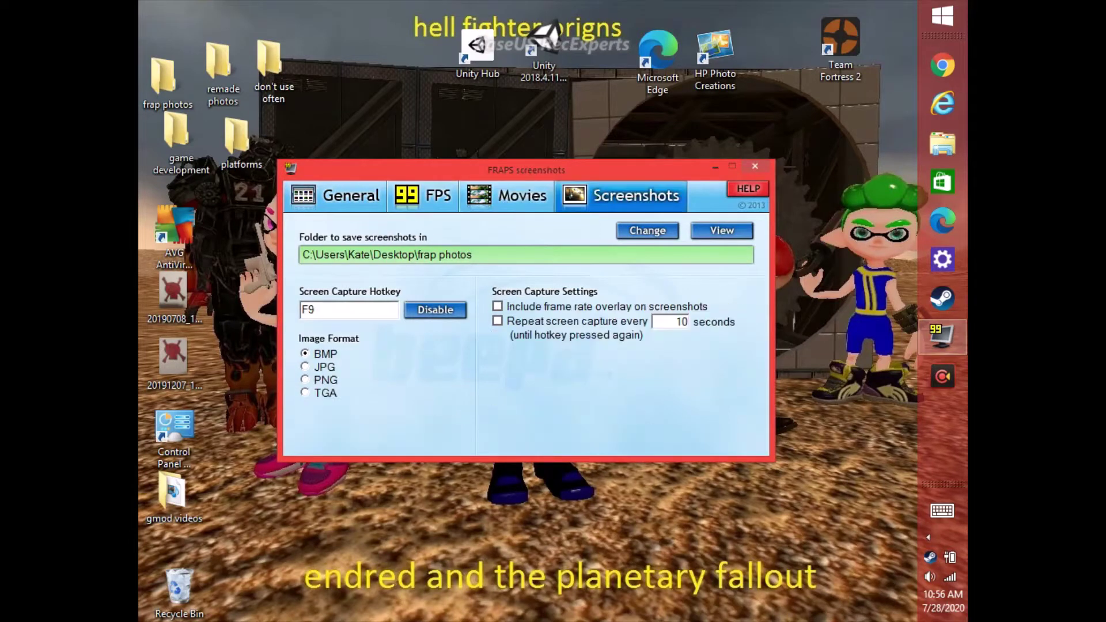
pyautogui.click(507, 196)
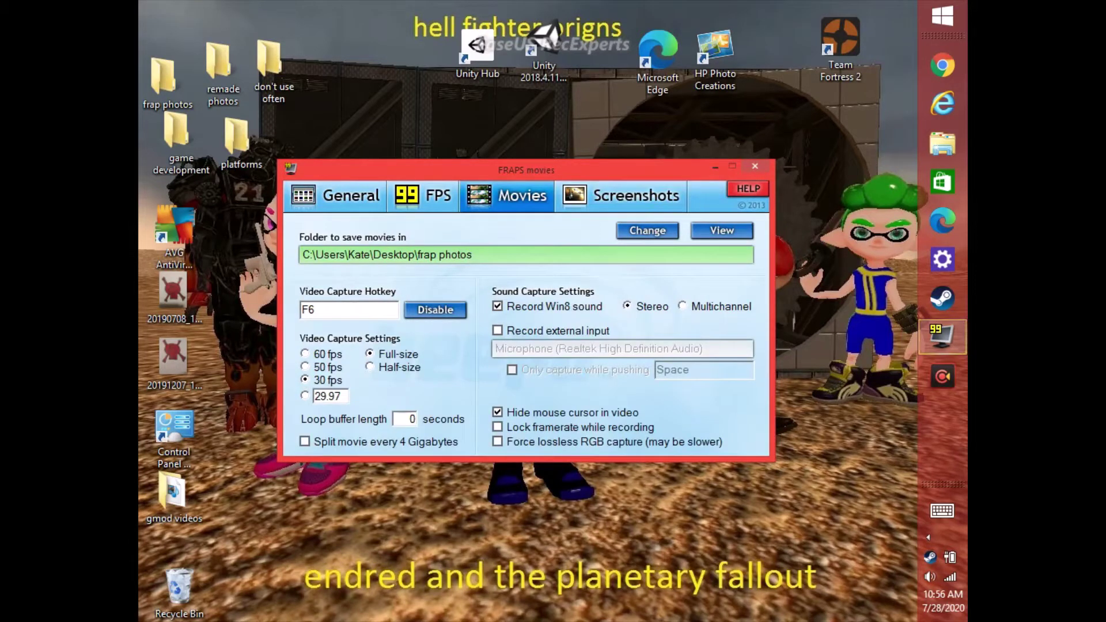
pyautogui.click(622, 196)
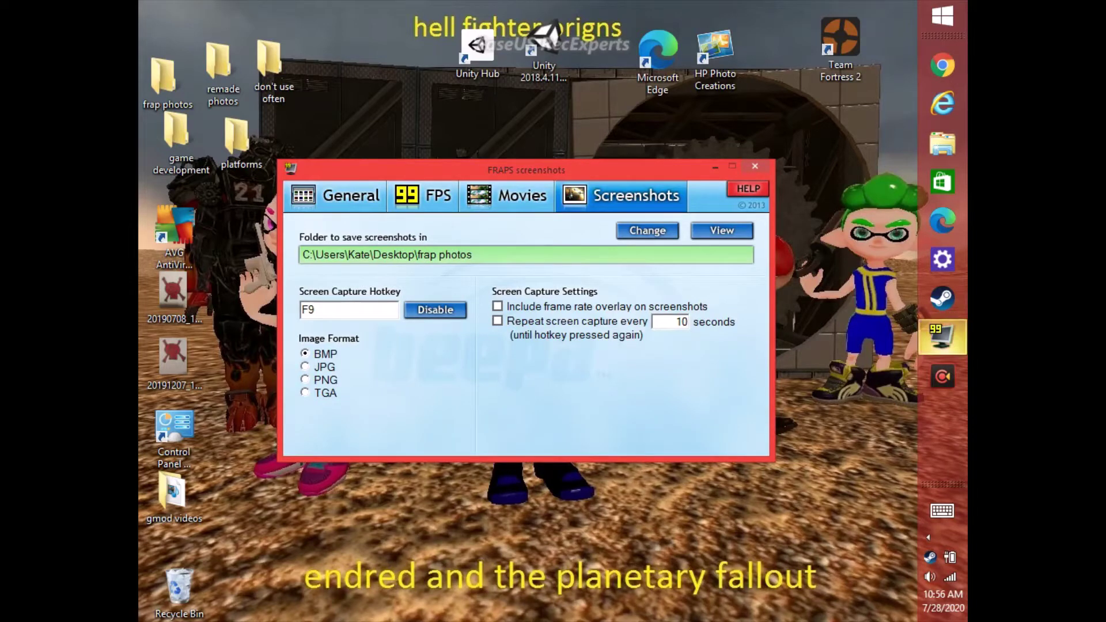
pyautogui.click(942, 337)
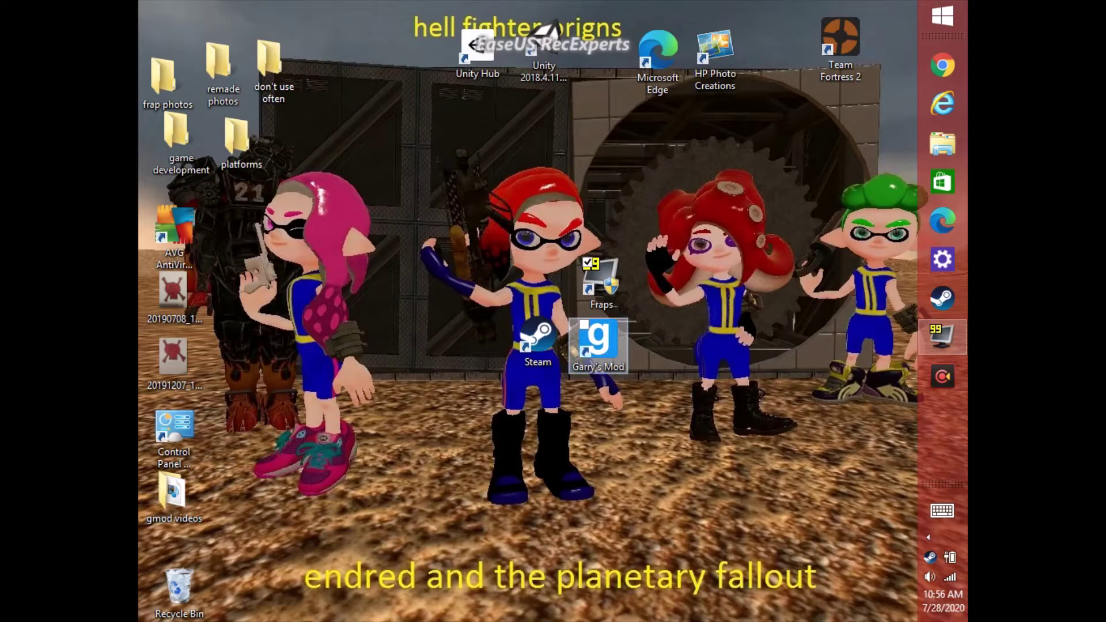
# Step: Launch Garry's Mod and start a single-player game on the Team Fortress 2 map cp_degrootkeep
pyautogui.doubleClick(598, 343)
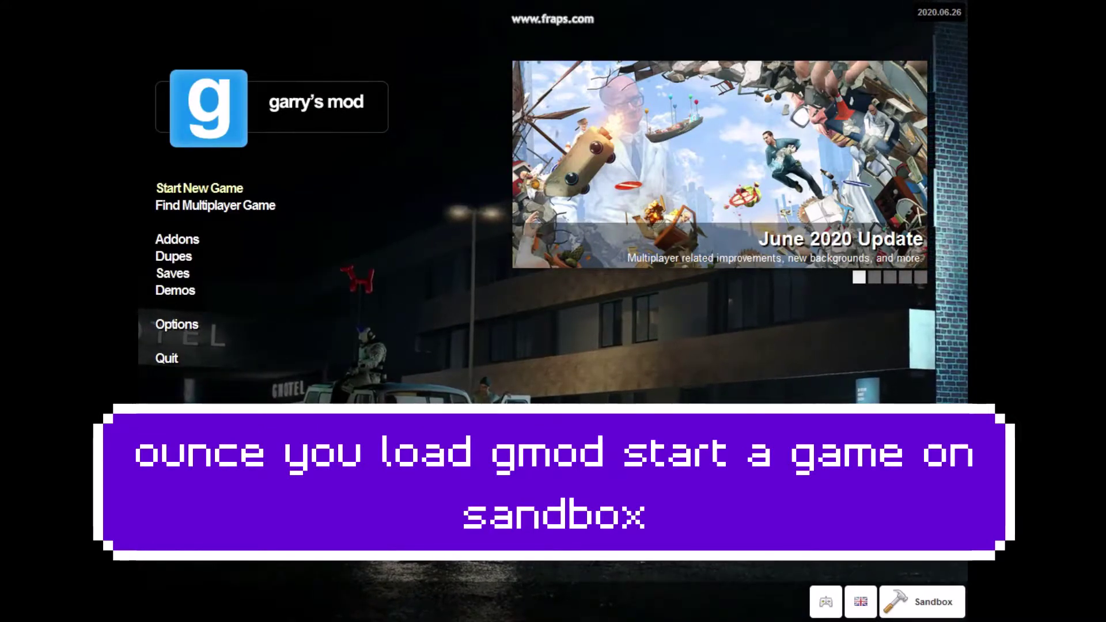
pyautogui.click(199, 188)
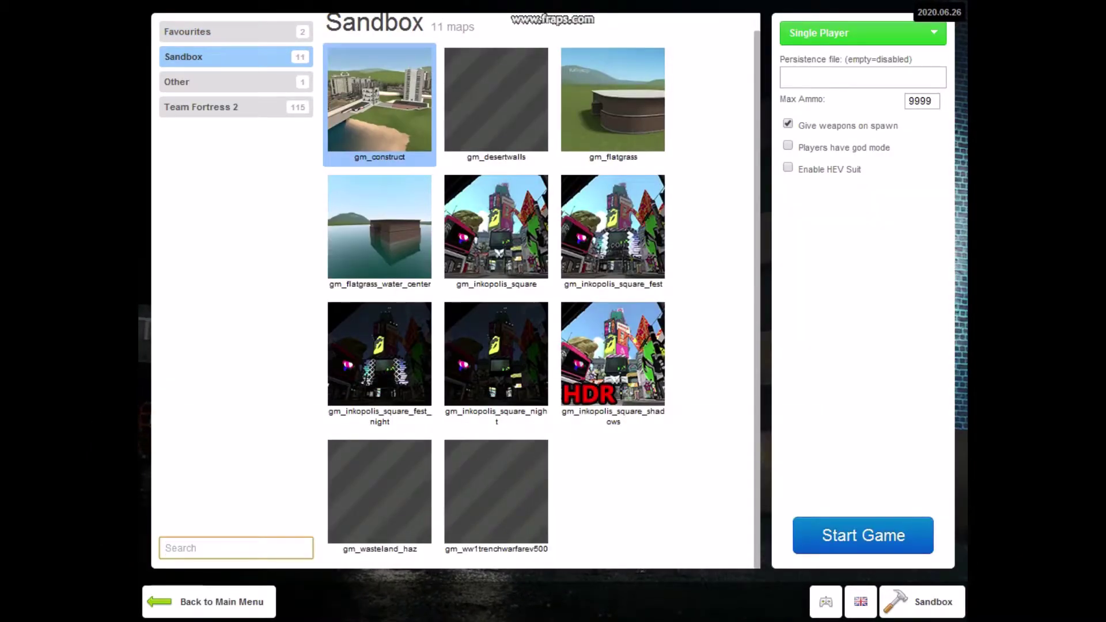
pyautogui.click(236, 108)
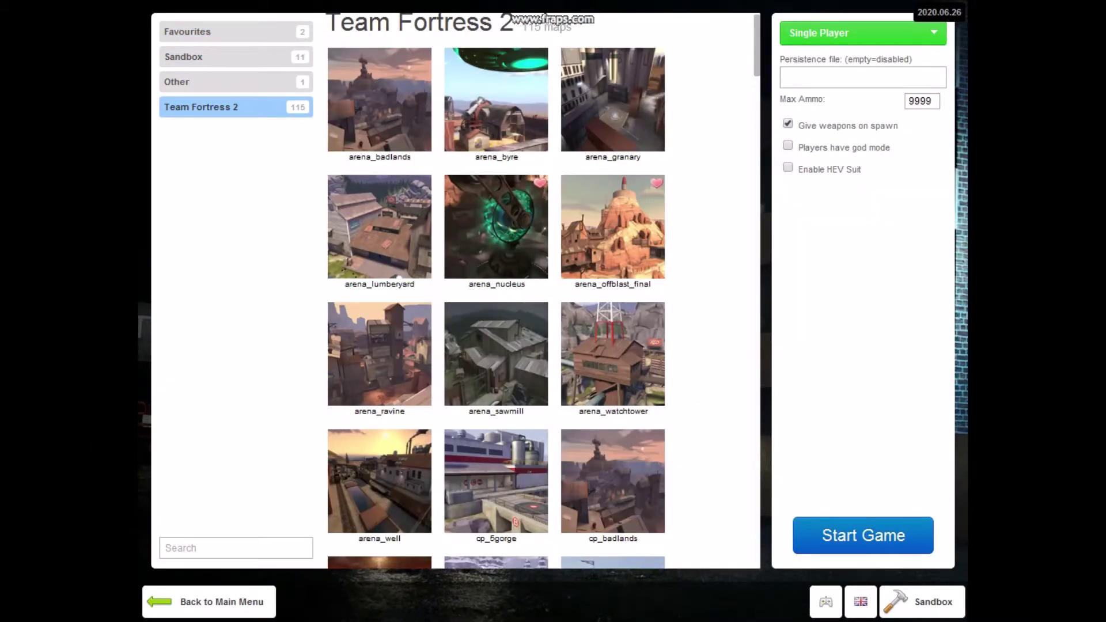
pyautogui.scroll(-4, 554, 21)
pyautogui.scroll(-4, 555, 21)
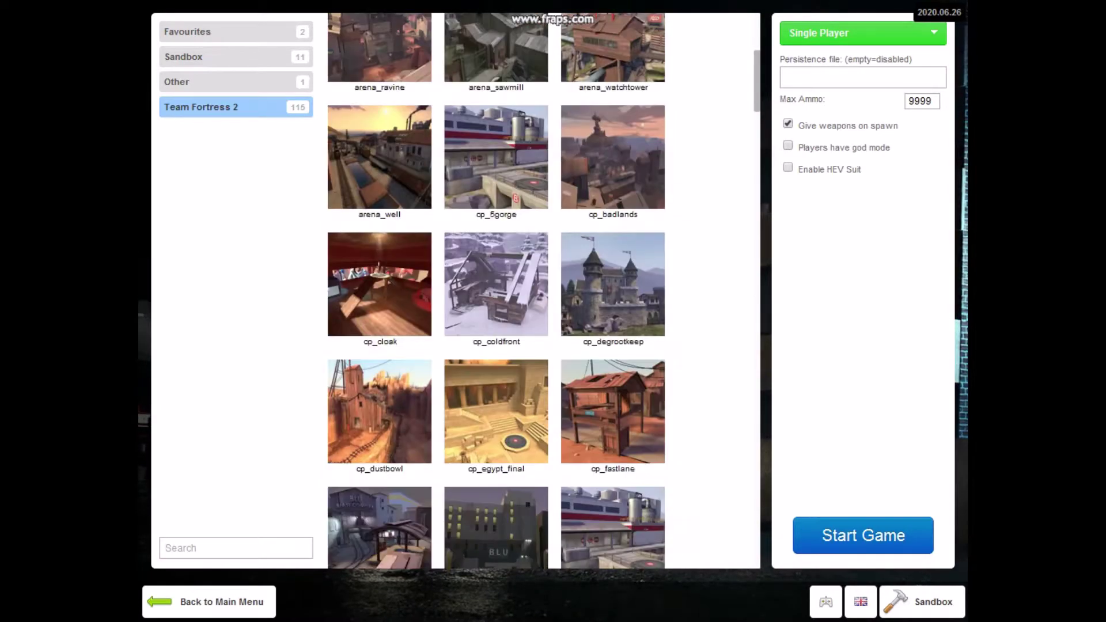
pyautogui.scroll(-1, 613, 207)
pyautogui.scroll(2, 613, 208)
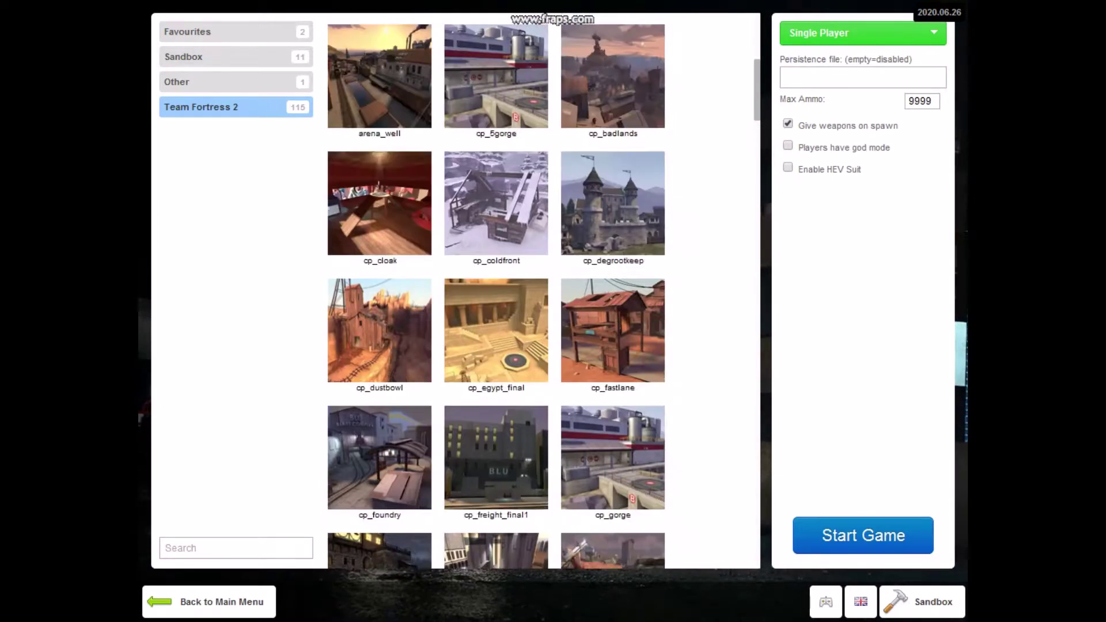
pyautogui.click(613, 207)
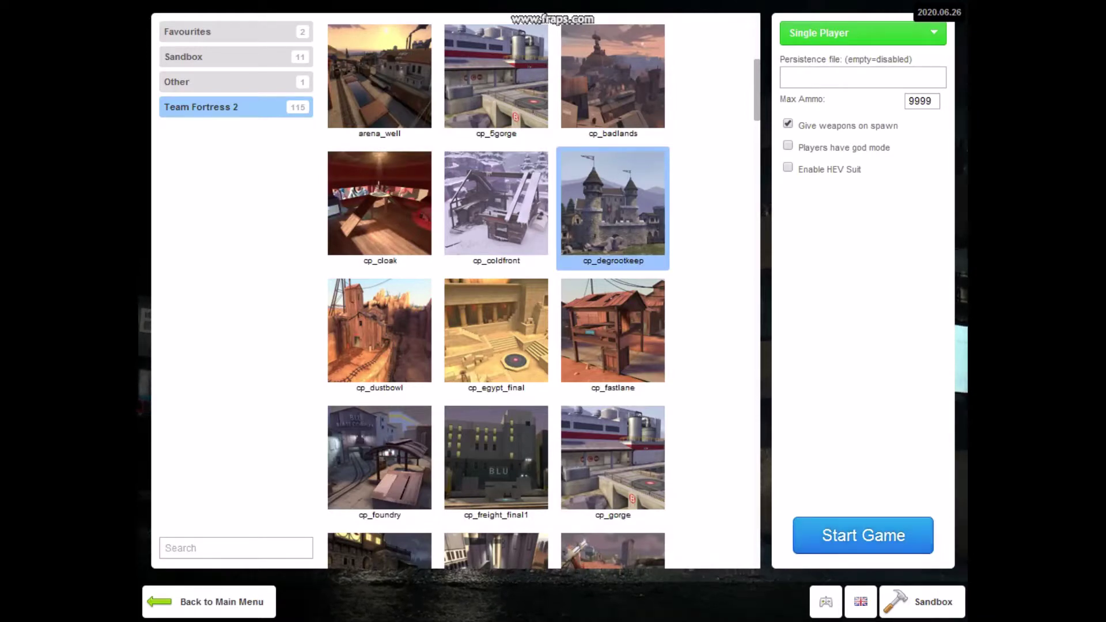
pyautogui.click(863, 536)
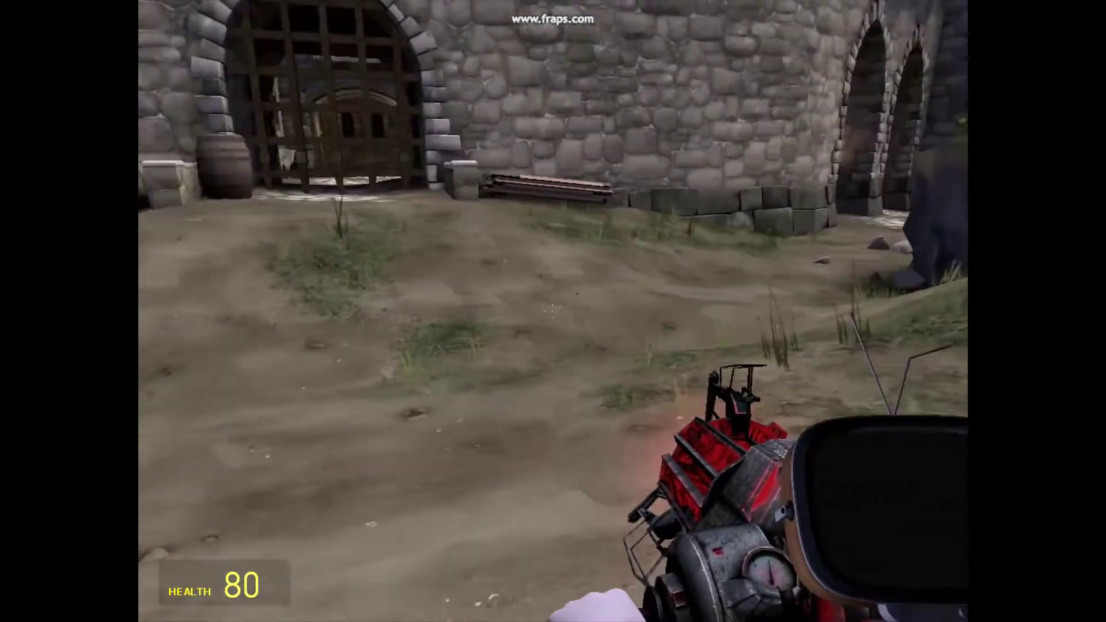
# Step: Search the spawn menu models for "splatoon"
pyautogui.press('q')
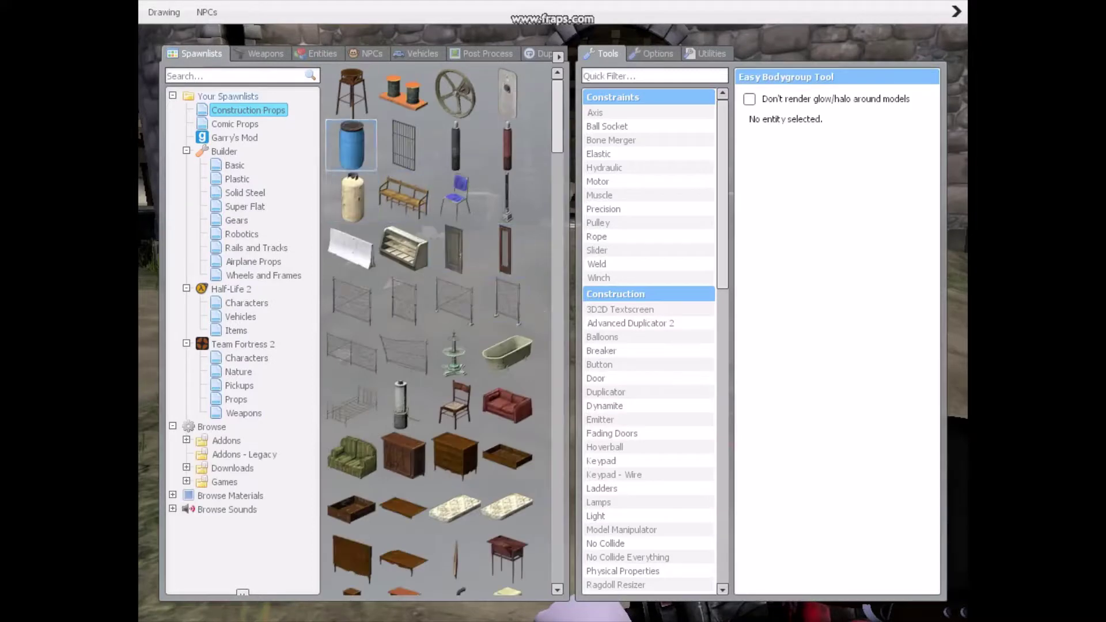
pyautogui.click(258, 76)
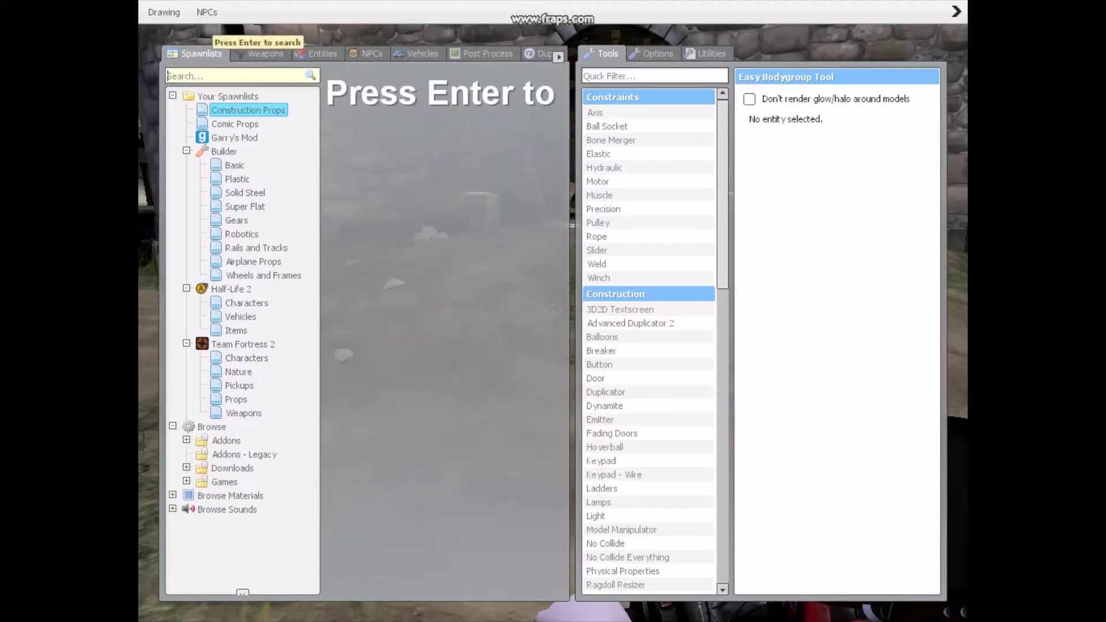
pyautogui.write('spla')
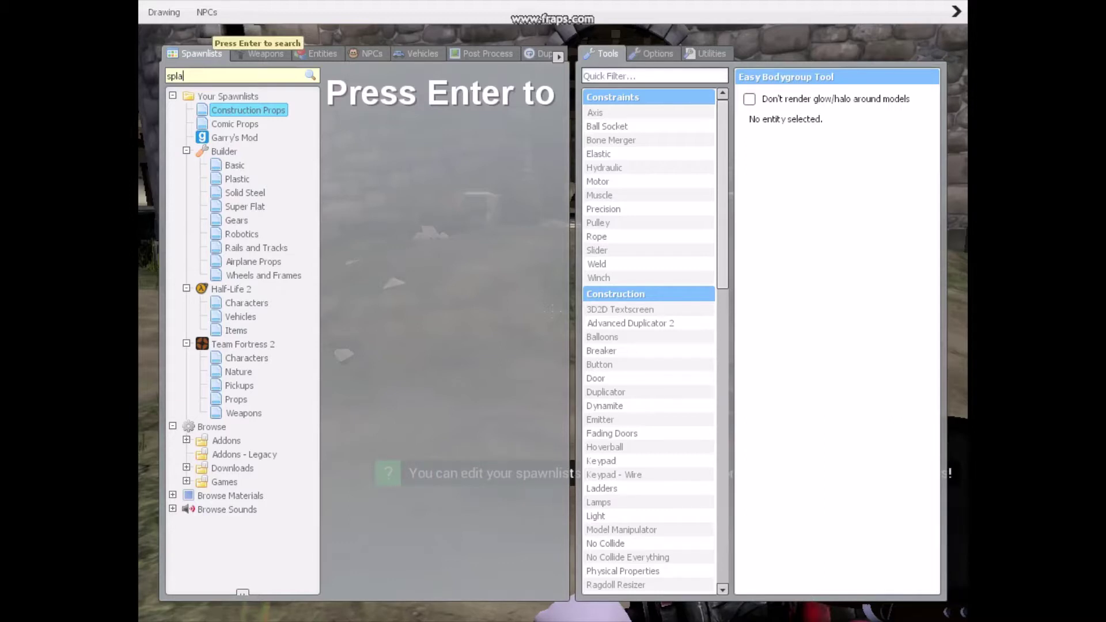
pyautogui.write('toon')
pyautogui.press('Return')
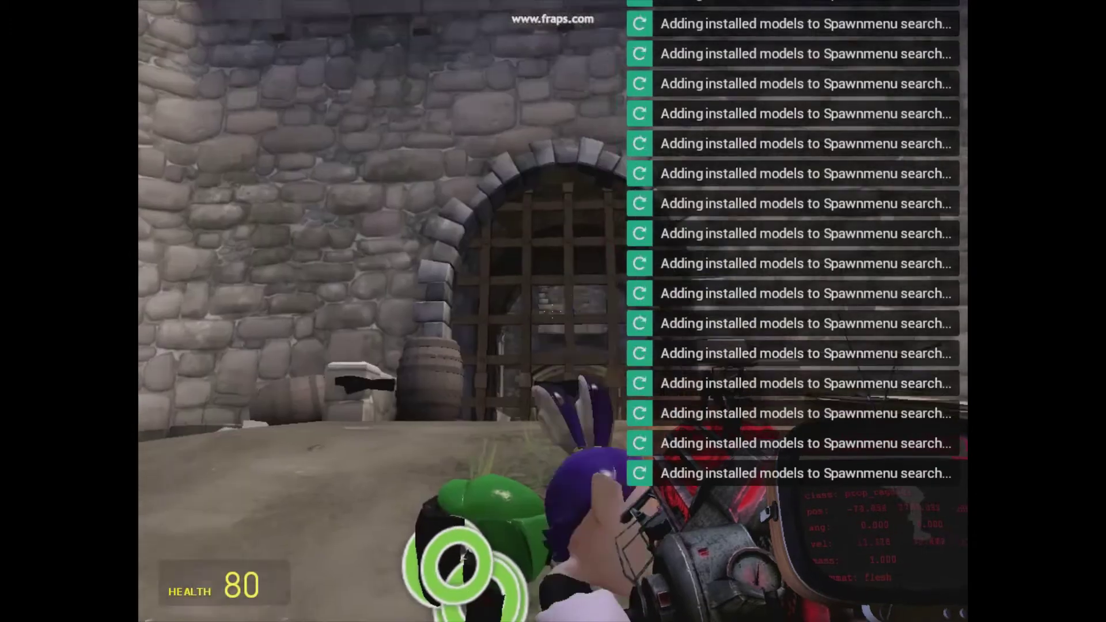
pyautogui.scroll(-2, 553, 311)
pyautogui.scroll(1, 553, 311)
pyautogui.scroll(-2, 553, 311)
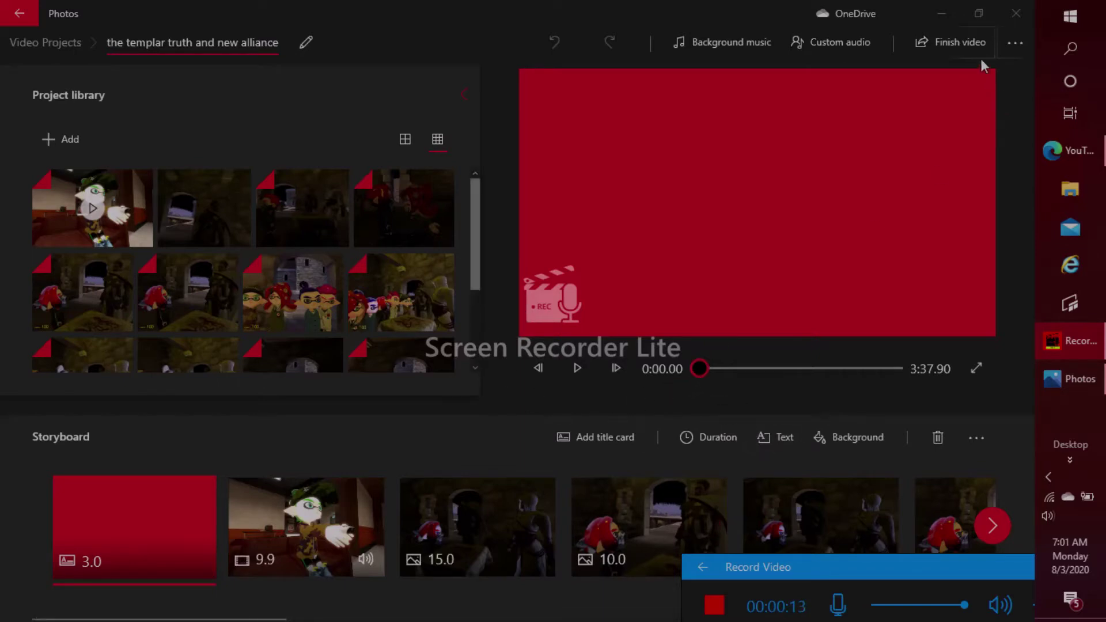
# Step: Export the video project at High 1080p quality as "the templar truth and new alliance.mp4" in the ready youtube vids folder
pyautogui.click(967, 49)
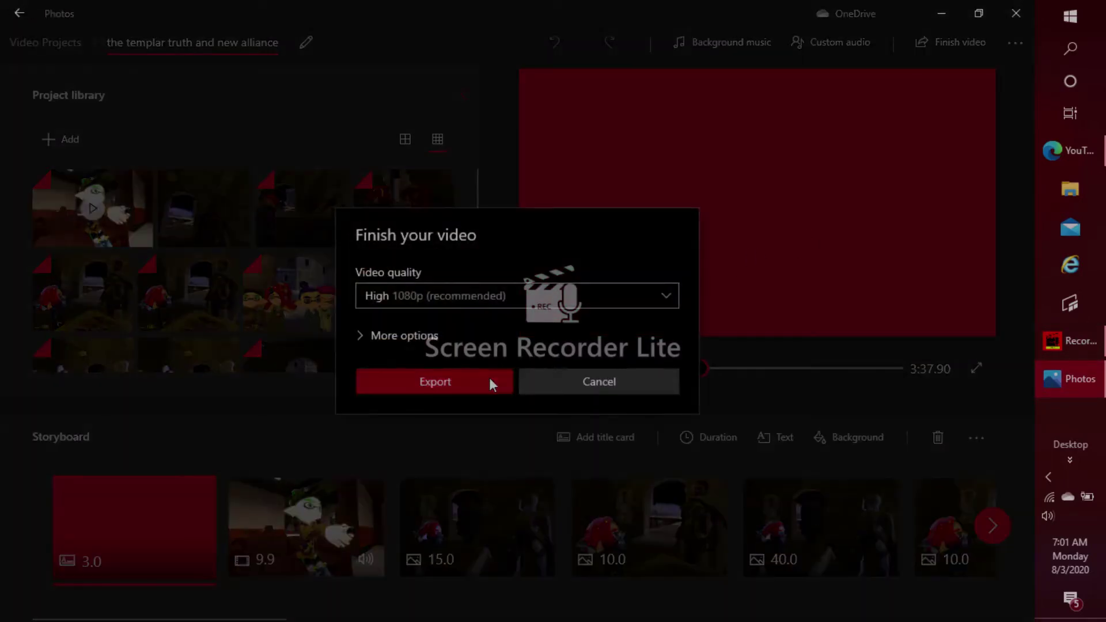
pyautogui.click(489, 378)
pyautogui.click(1083, 344)
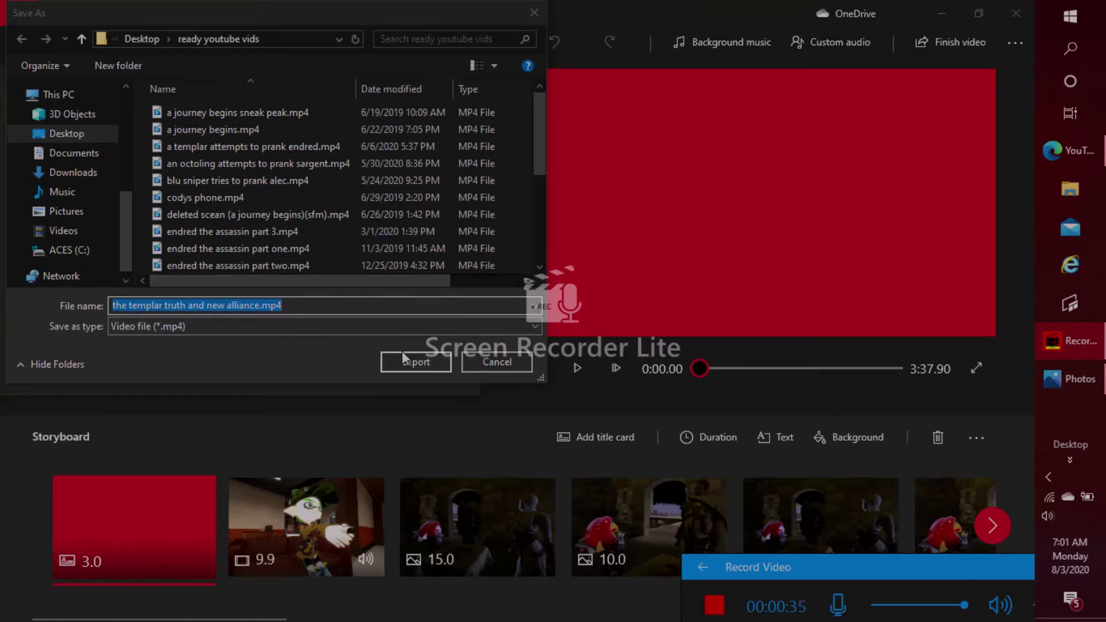
pyautogui.click(442, 363)
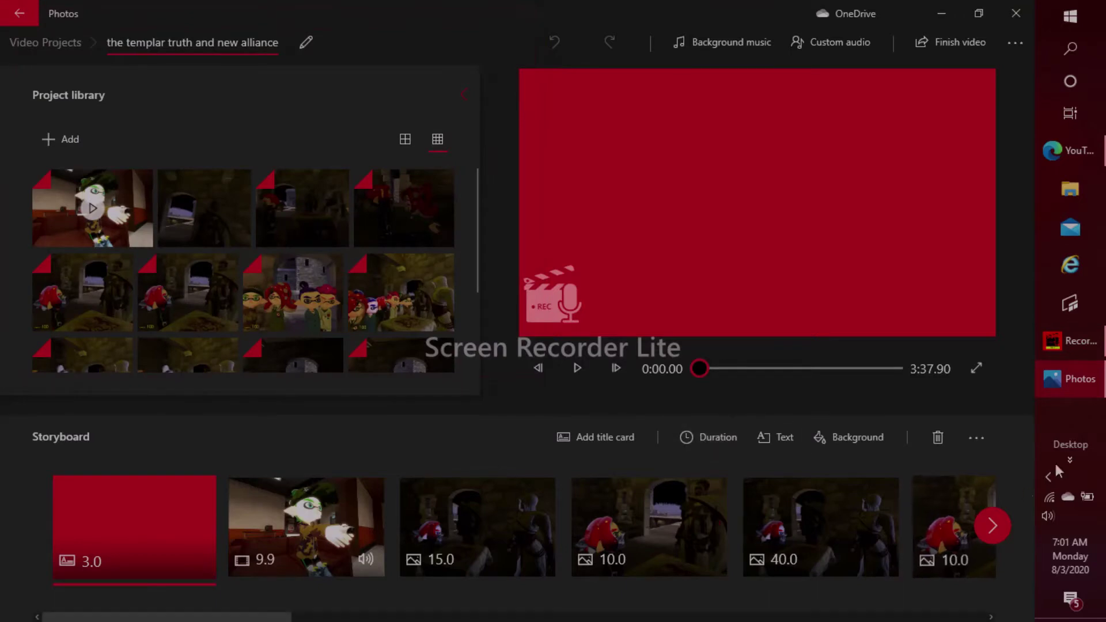
pyautogui.click(1099, 354)
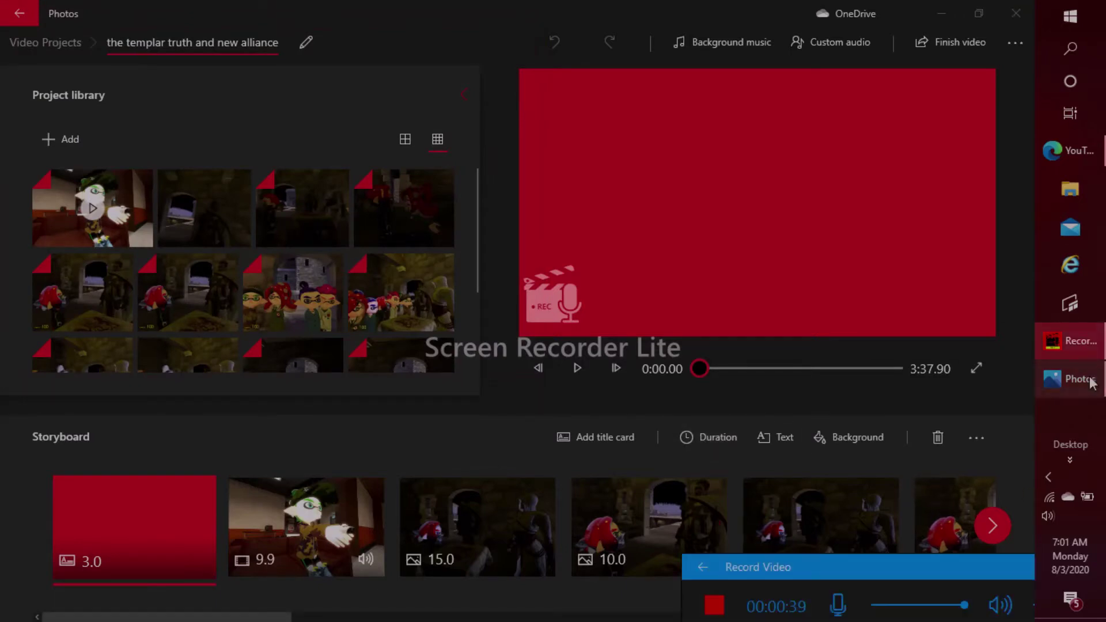
pyautogui.moveTo(1063, 392)
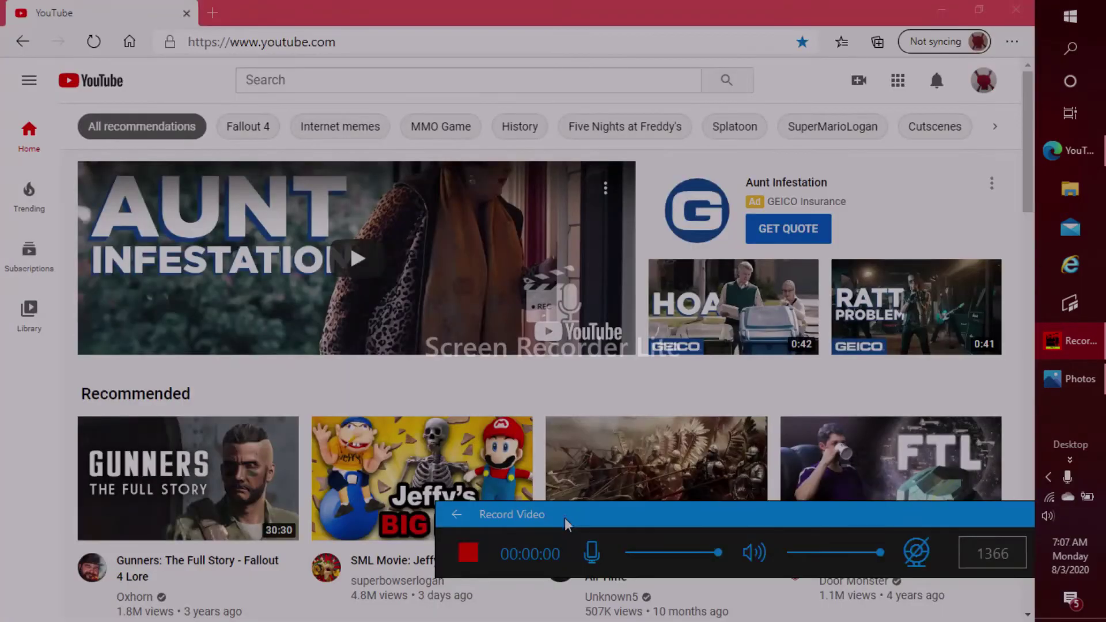
# Step: Move the recorder window out of the way and start a new video upload on YouTube
pyautogui.moveTo(566, 522); pyautogui.dragTo(563, 548)
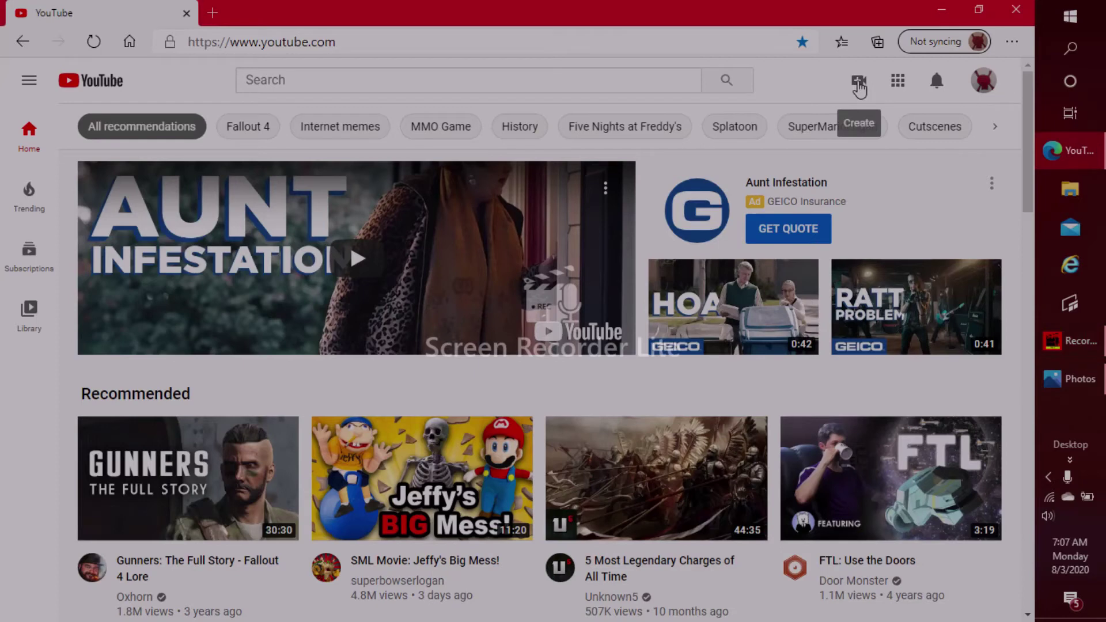
pyautogui.click(858, 84)
pyautogui.click(860, 85)
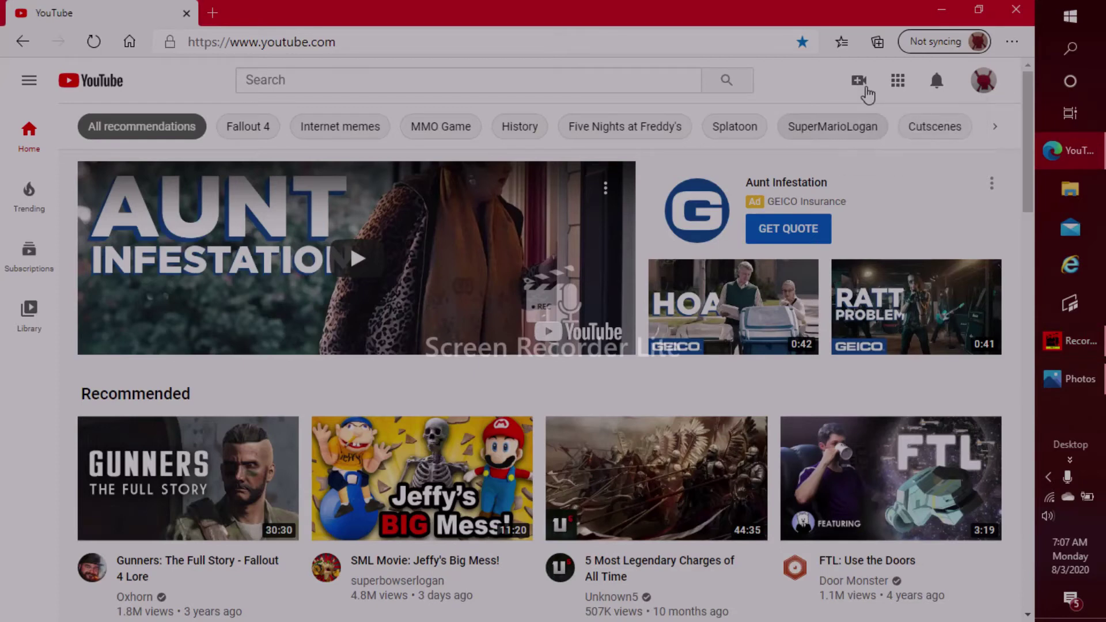
pyautogui.click(861, 87)
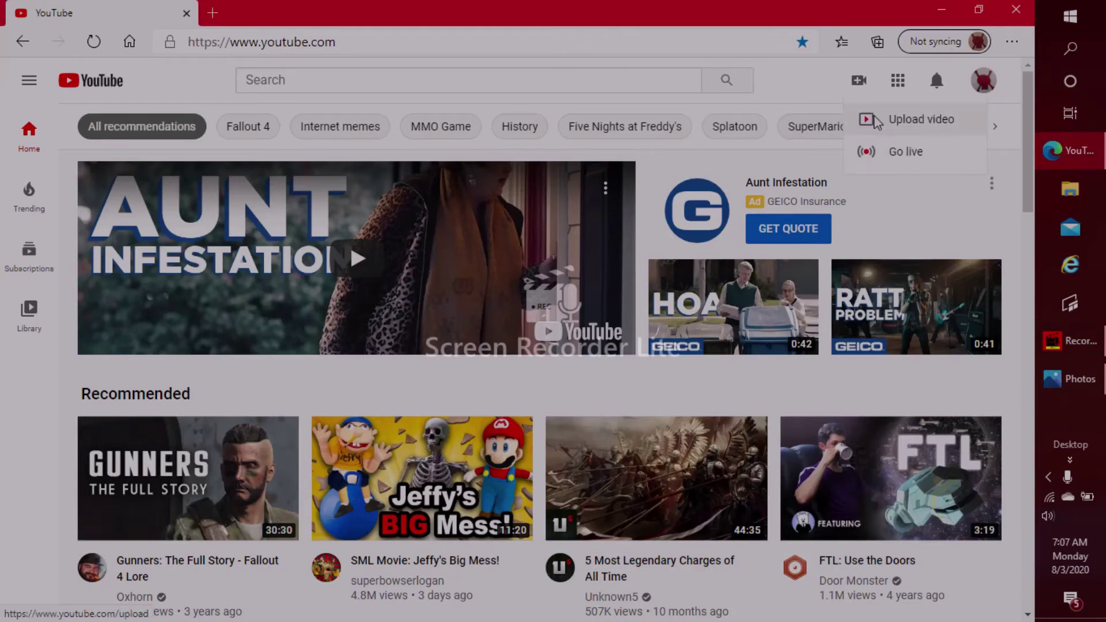
pyautogui.click(877, 123)
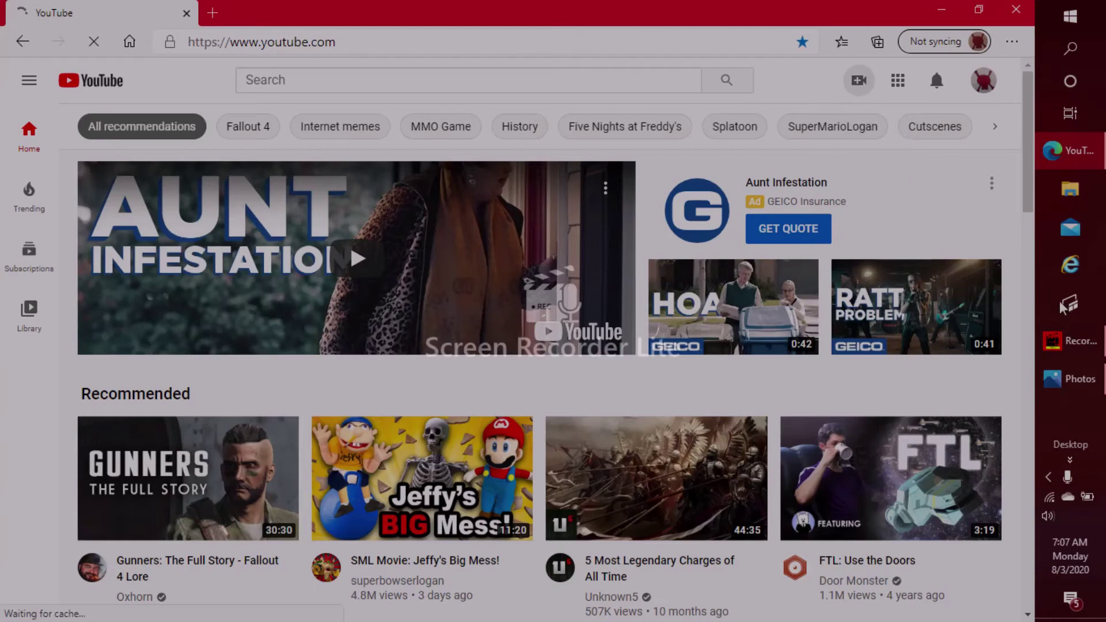
pyautogui.click(1093, 353)
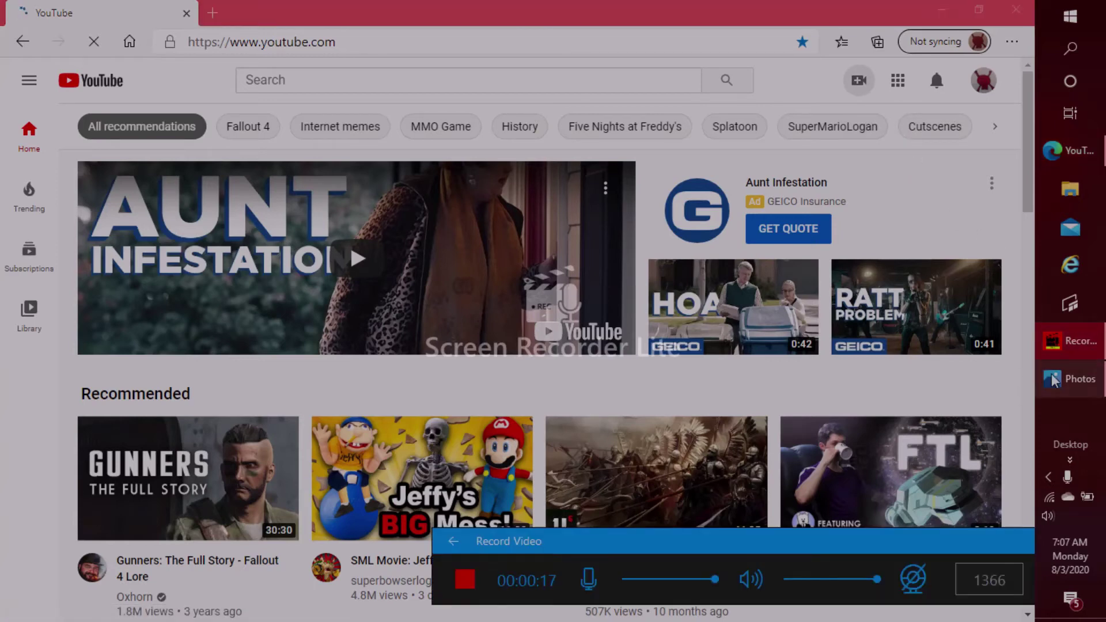
pyautogui.moveTo(1053, 358)
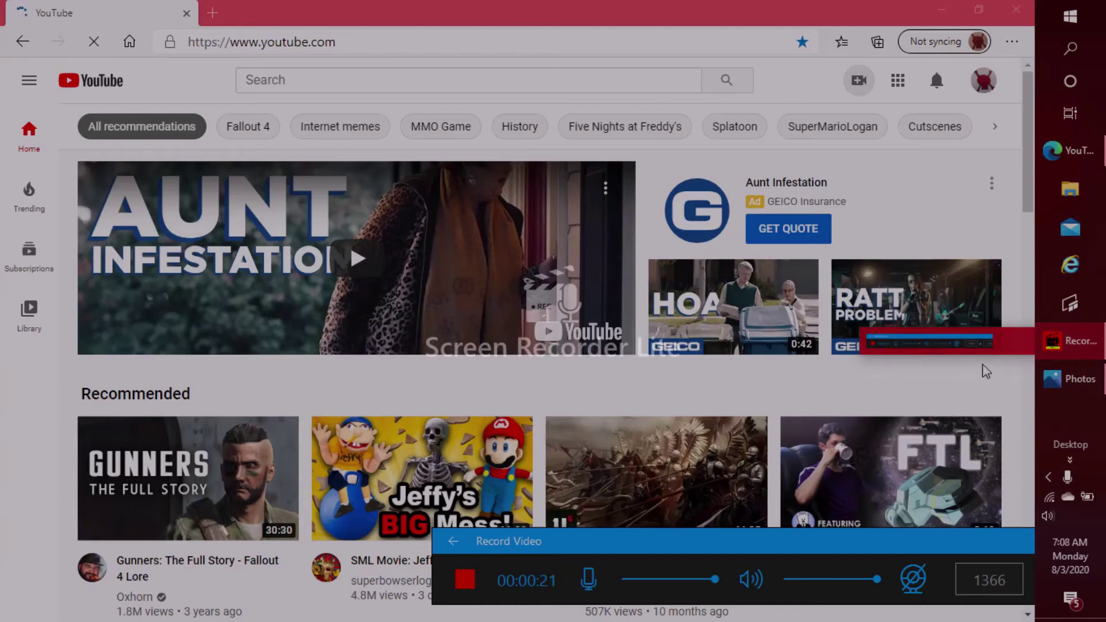
pyautogui.click(1068, 379)
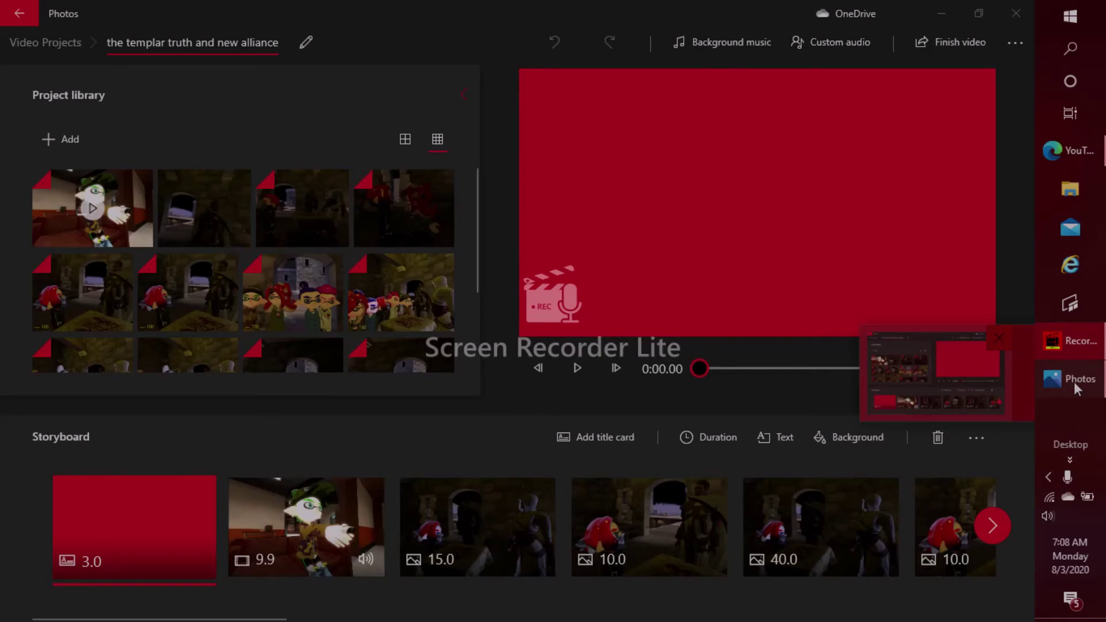
pyautogui.click(1073, 341)
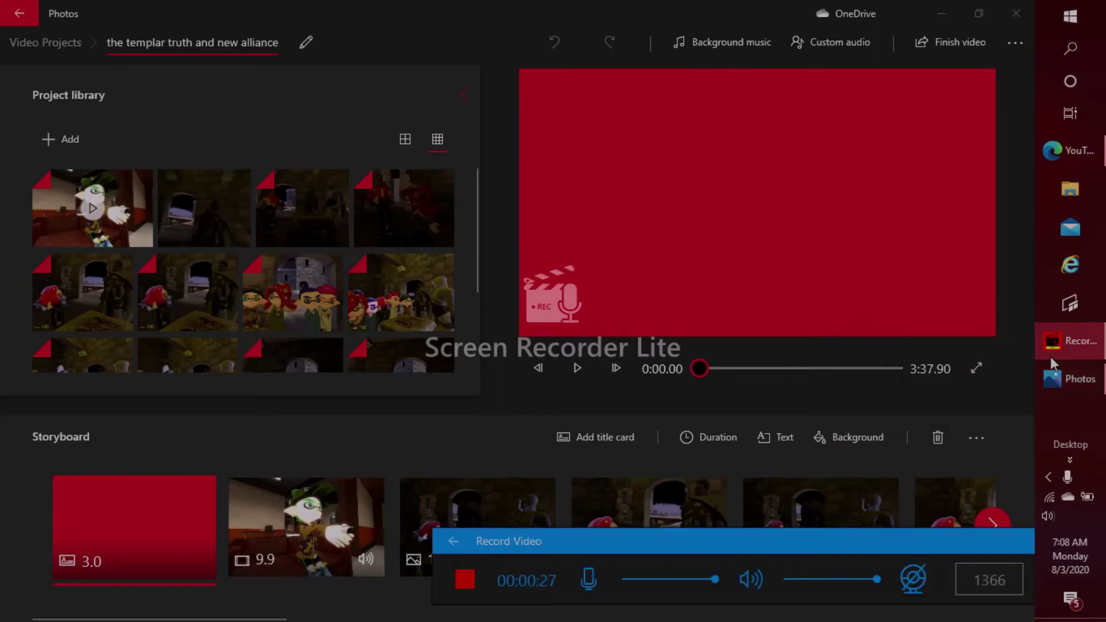
pyautogui.click(1068, 150)
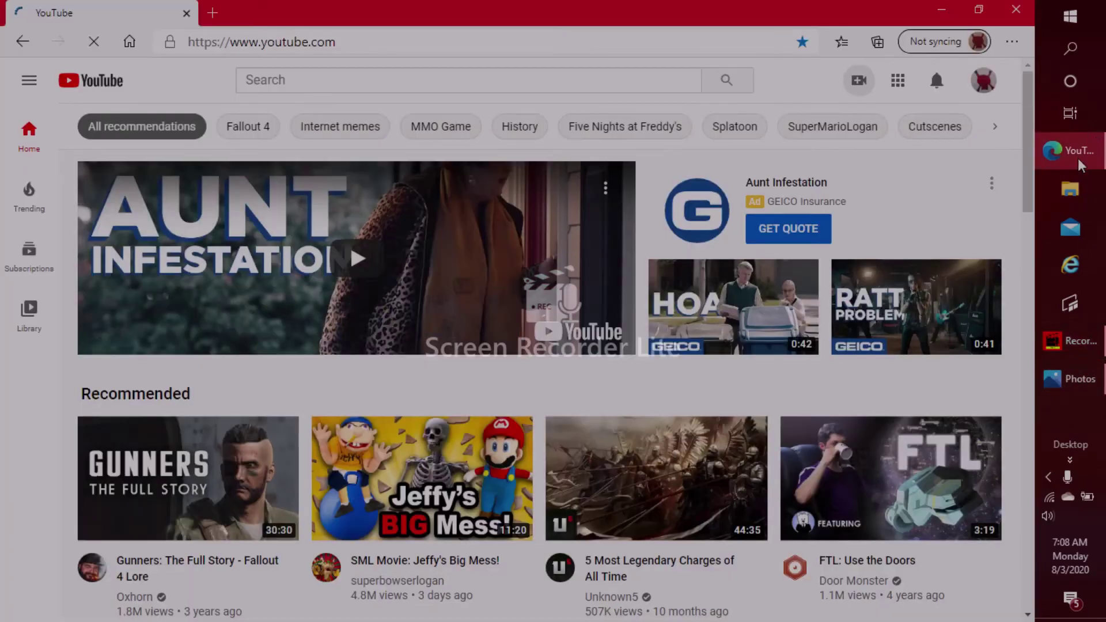
pyautogui.click(1064, 378)
pyautogui.click(1064, 379)
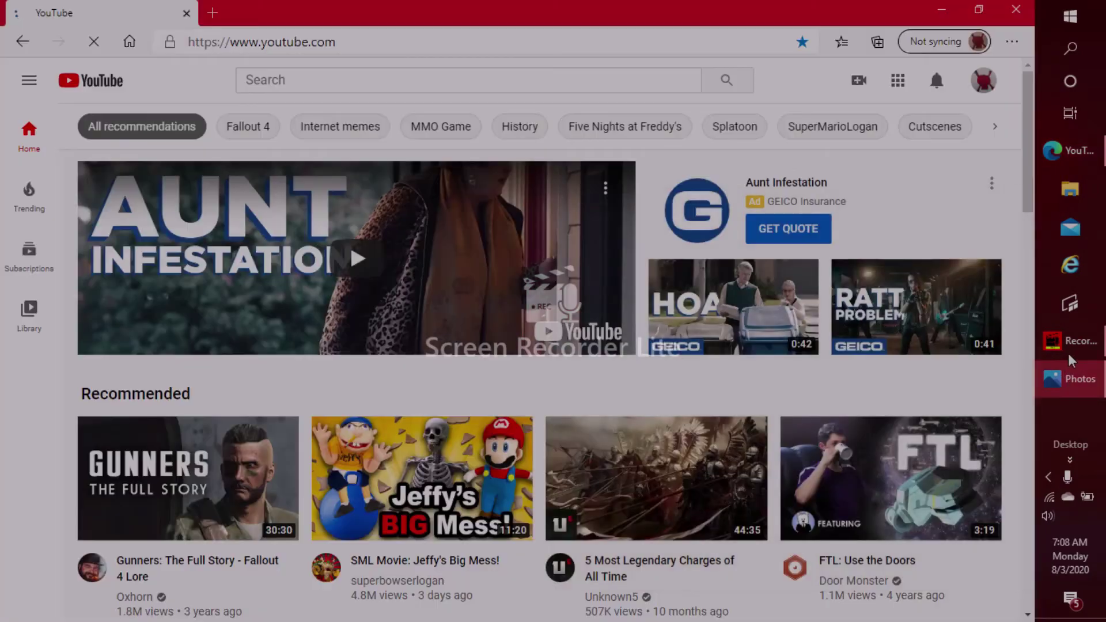
pyautogui.click(1067, 342)
pyautogui.click(1069, 346)
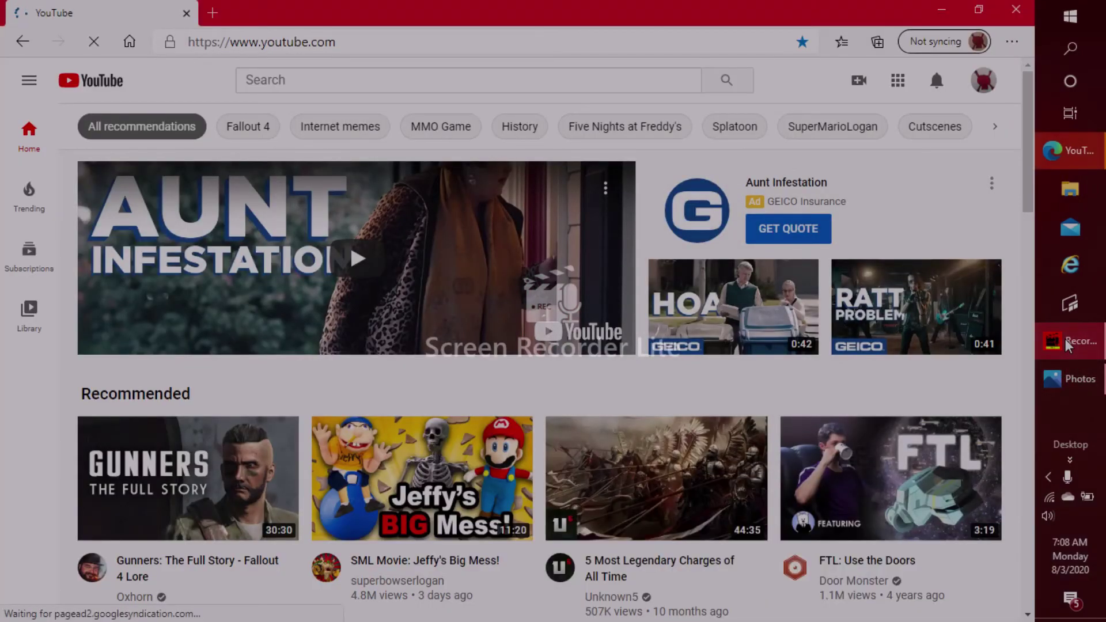
pyautogui.click(1067, 345)
pyautogui.click(1063, 381)
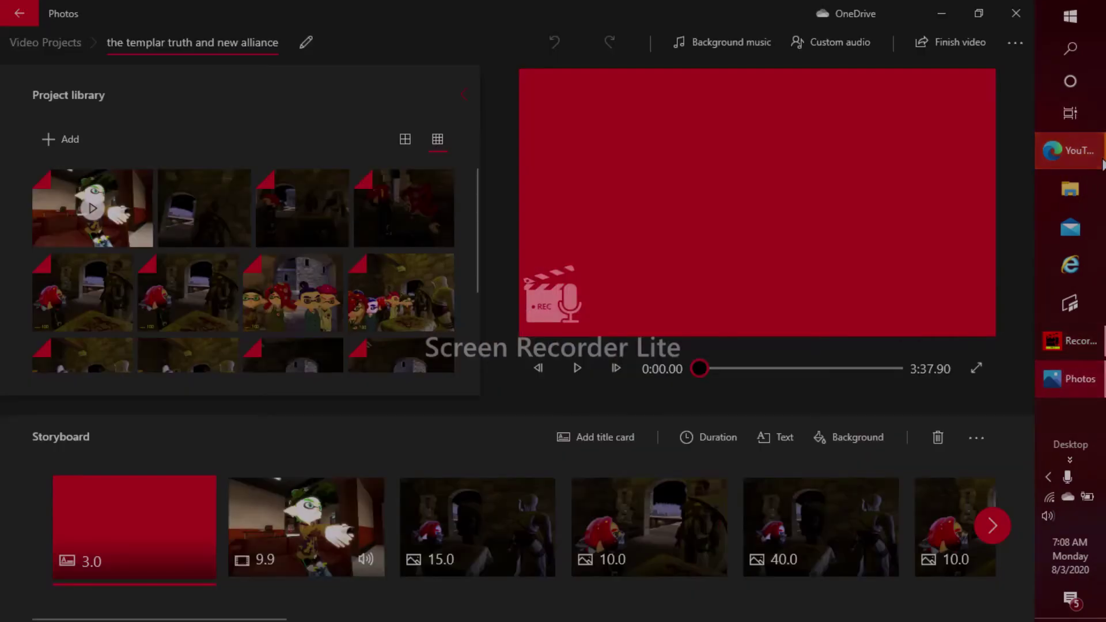
pyautogui.click(1070, 151)
pyautogui.click(1101, 160)
pyautogui.click(1102, 160)
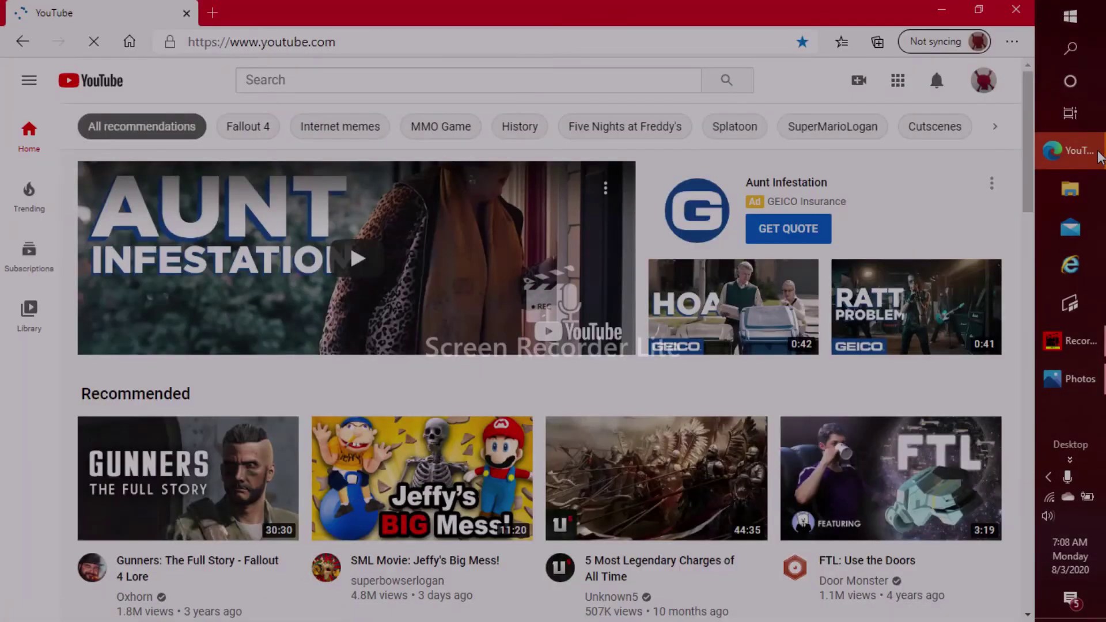
pyautogui.click(1097, 157)
pyautogui.click(1088, 331)
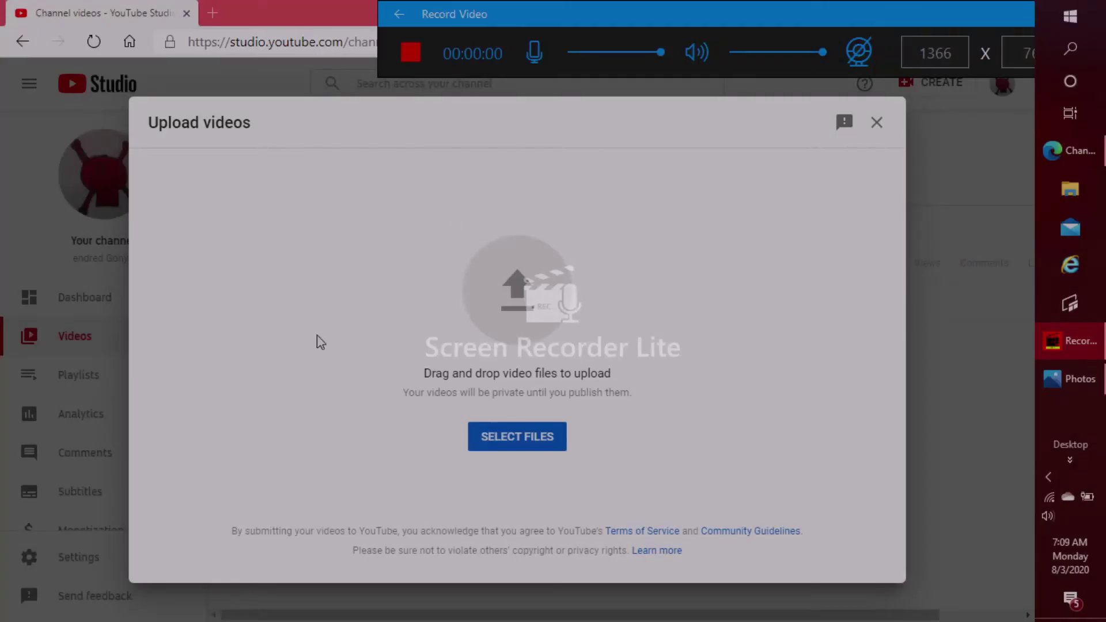
# Step: Start selecting the video file for the YouTube Studio upload
pyautogui.click(552, 433)
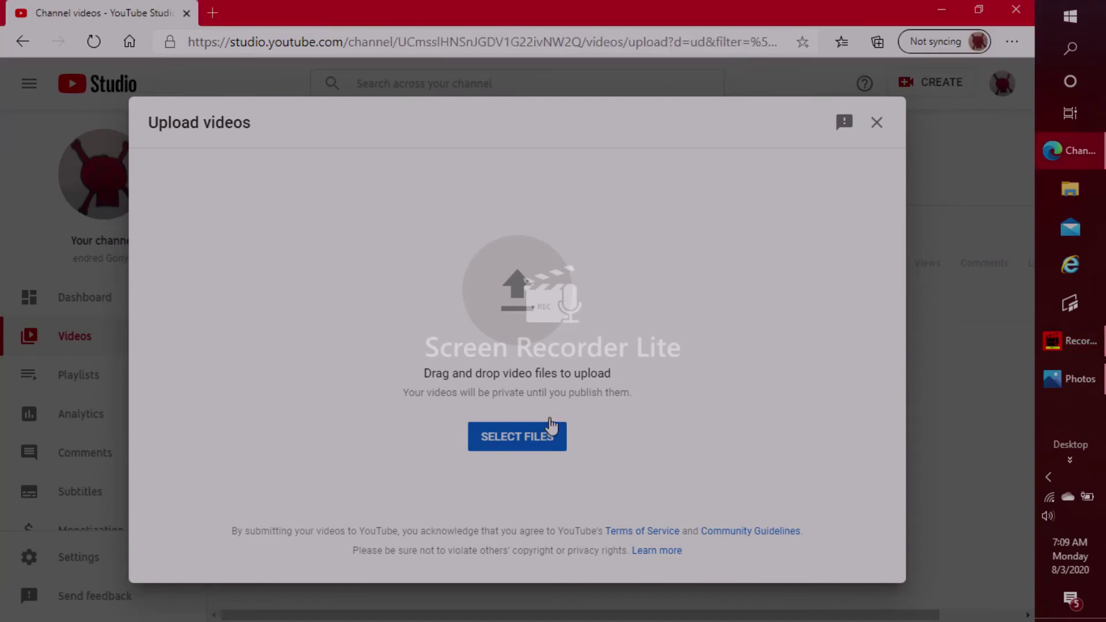
pyautogui.click(537, 426)
pyautogui.click(1102, 353)
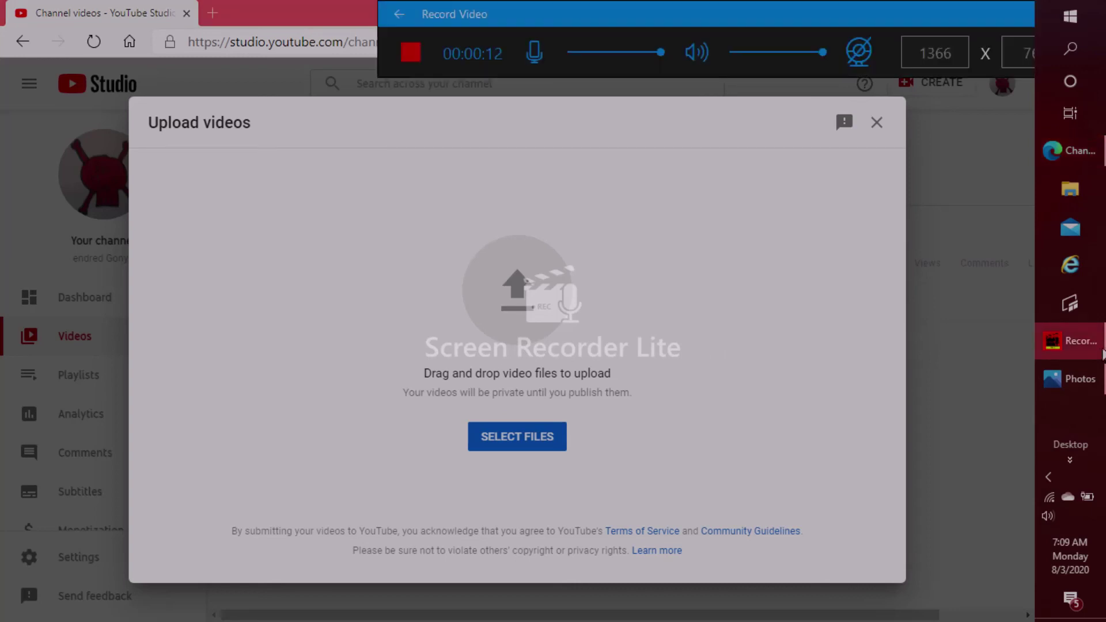